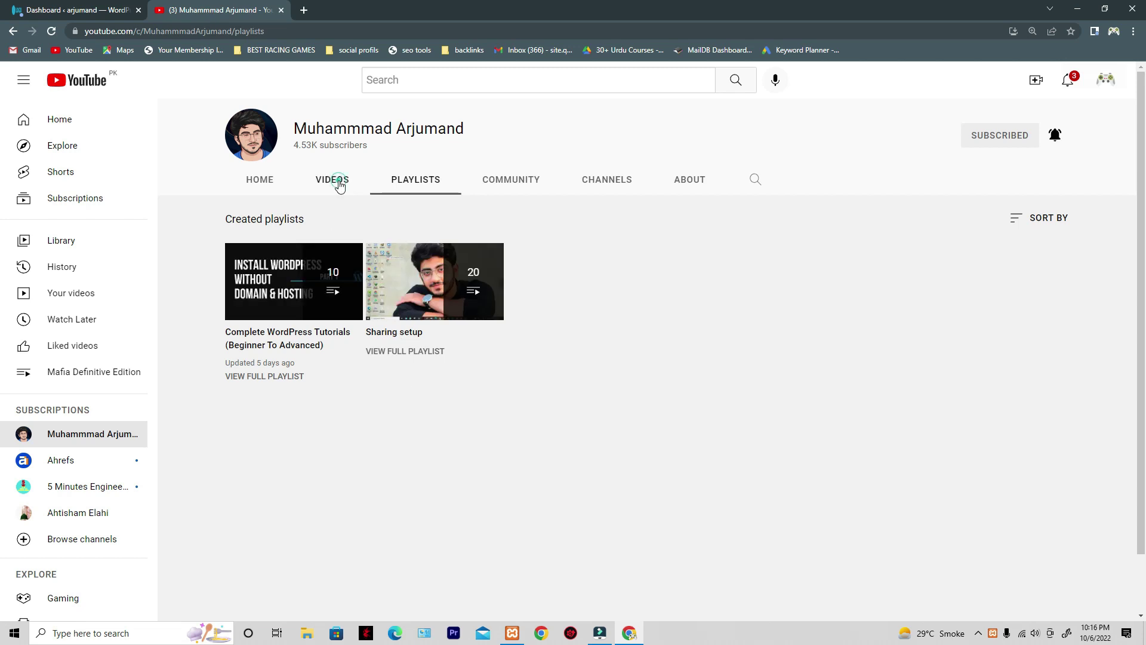
- Show the YouTube channel's videos, then return to the WordPress Dashboard and dismiss the password prompt
{"action": "left_click", "coordinate": [340, 187]}
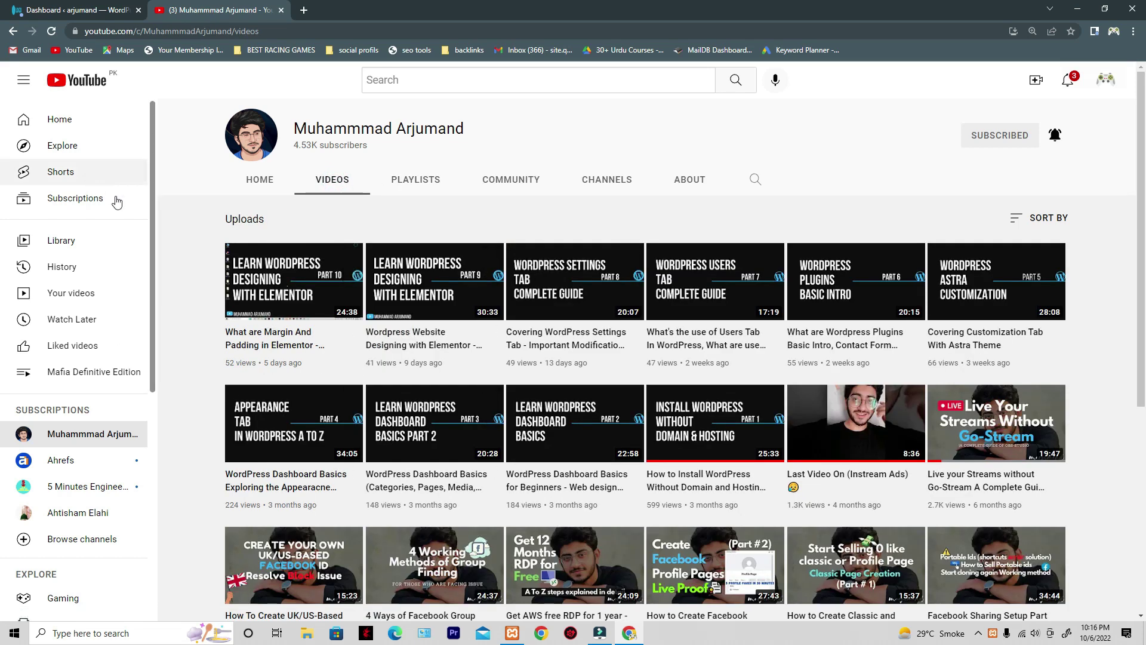
{"action": "left_click", "coordinate": [104, 9]}
{"action": "left_click", "coordinate": [689, 192]}
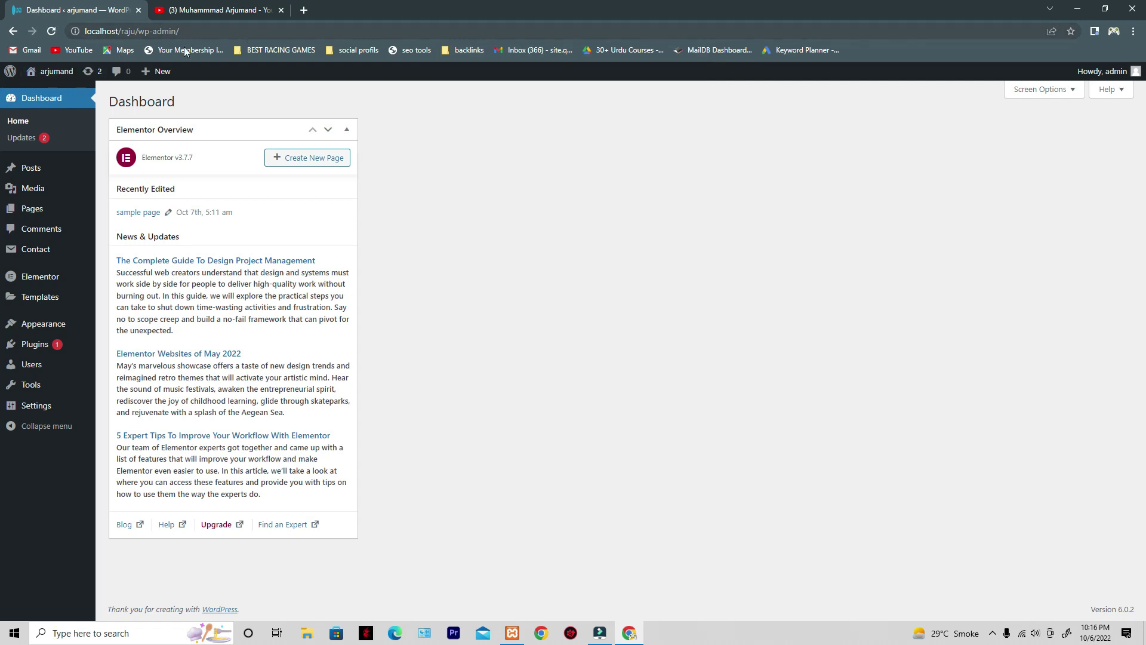
- Open Dashboard Updates in a new tab, select all plugins, and start the Elementor update
{"action": "right_click", "coordinate": [36, 145]}
{"action": "left_click", "coordinate": [60, 150]}
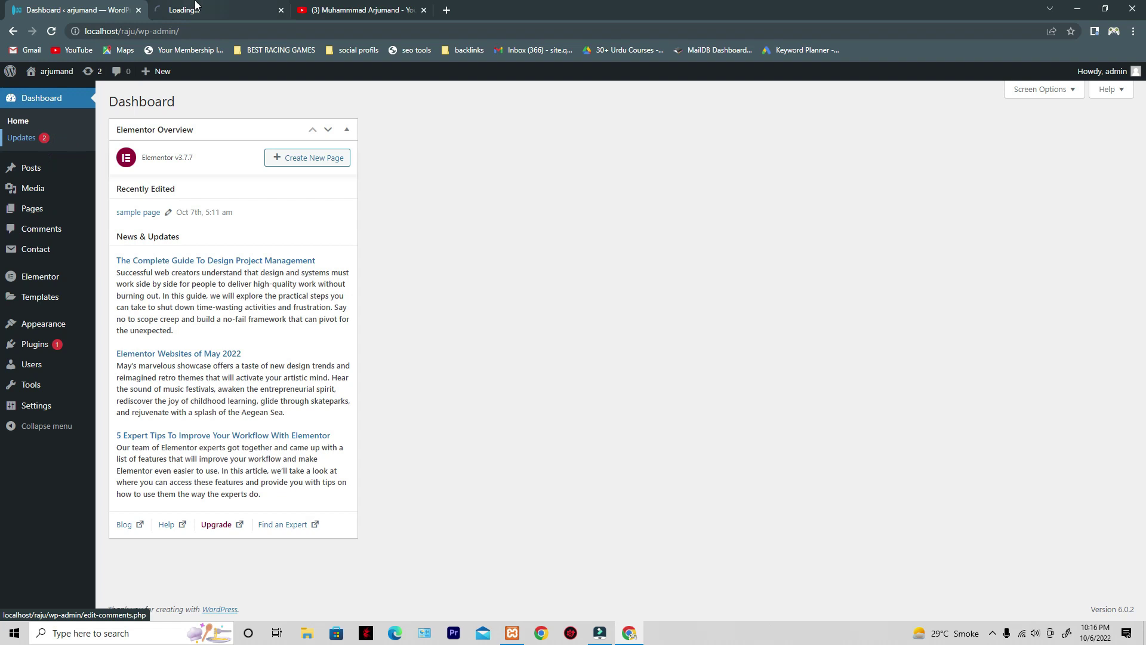
{"action": "left_click", "coordinate": [191, 10]}
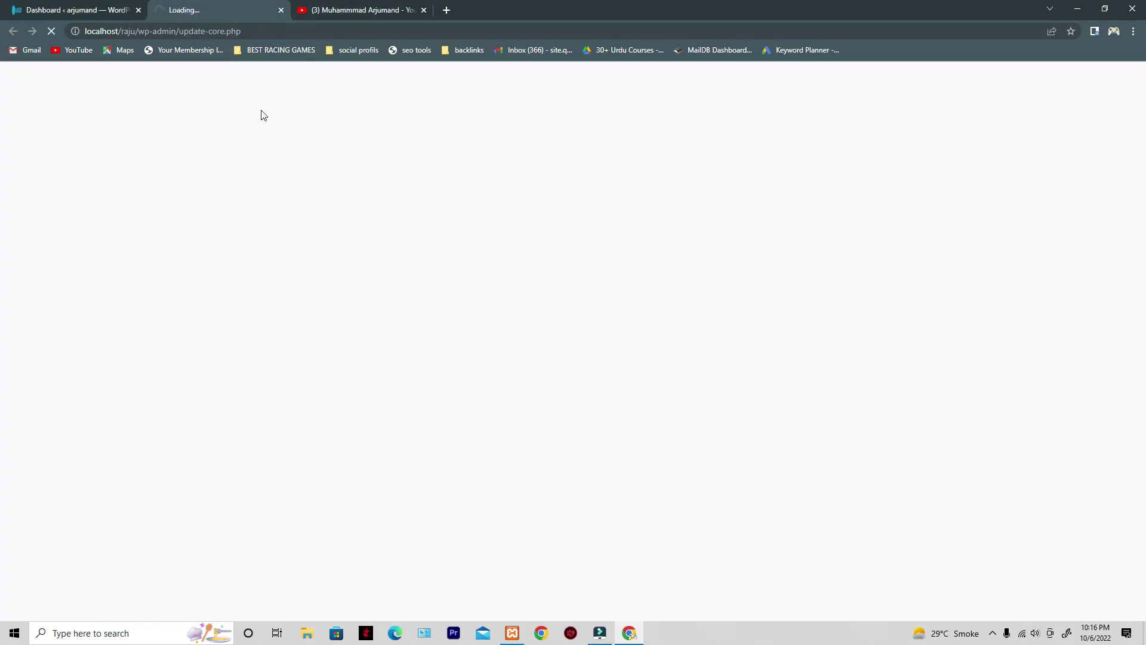
{"action": "scroll", "coordinate": [194, 364], "scroll_direction": "down", "scroll_amount": 2}
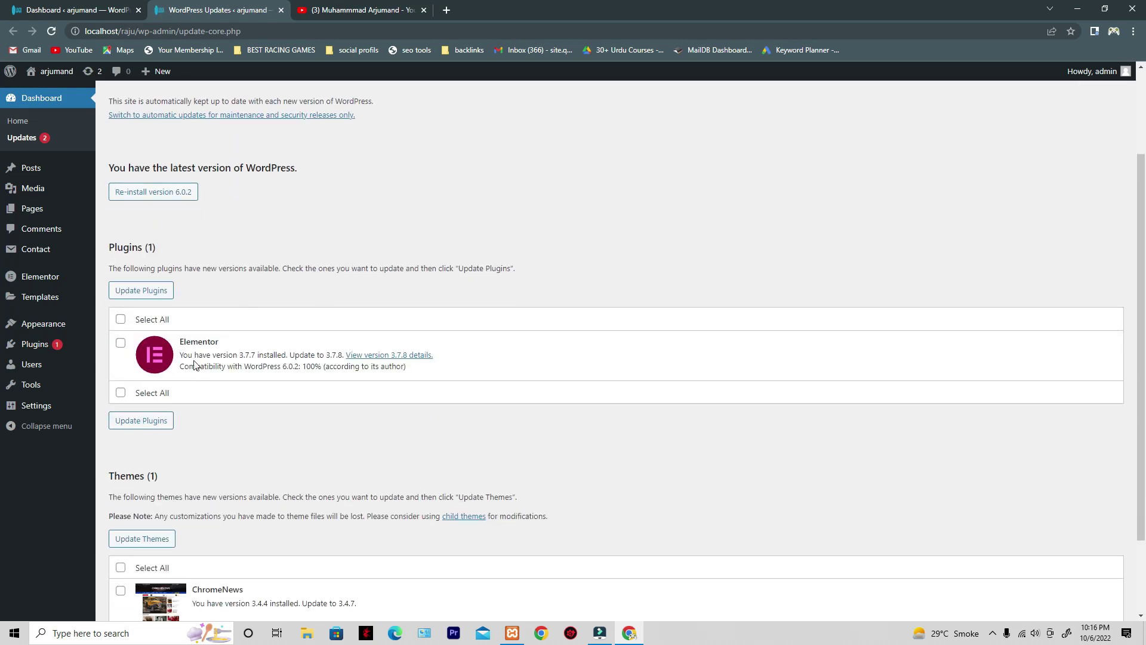
{"action": "left_click", "coordinate": [121, 320]}
{"action": "scroll", "coordinate": [242, 375], "scroll_direction": "down", "scroll_amount": 2}
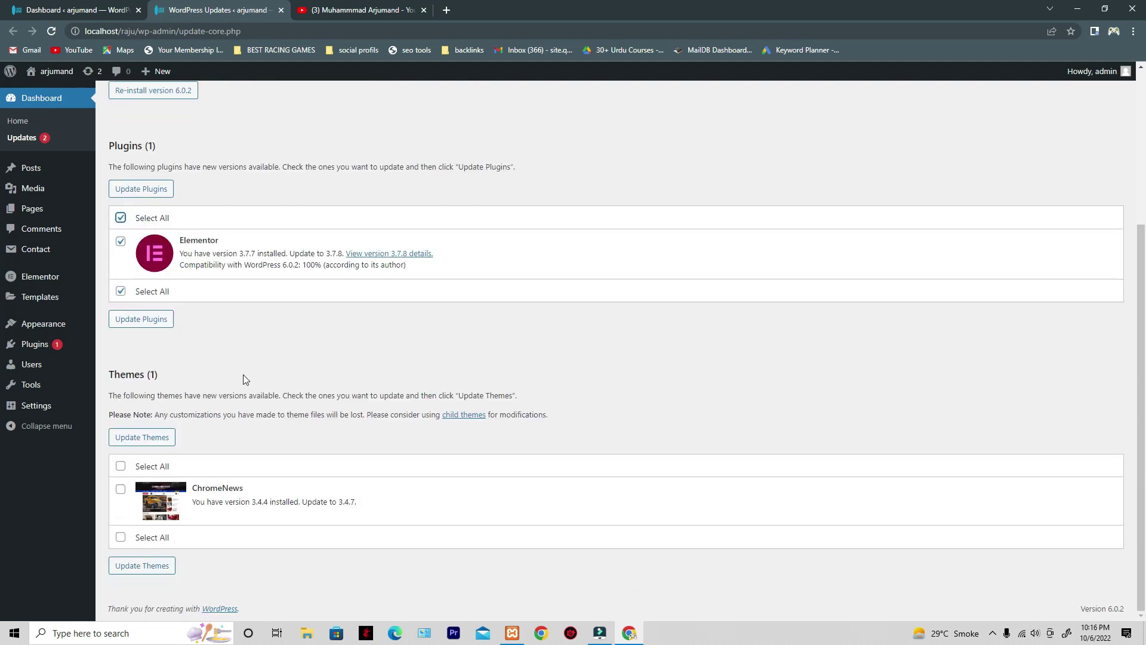
{"action": "left_click", "coordinate": [145, 189]}
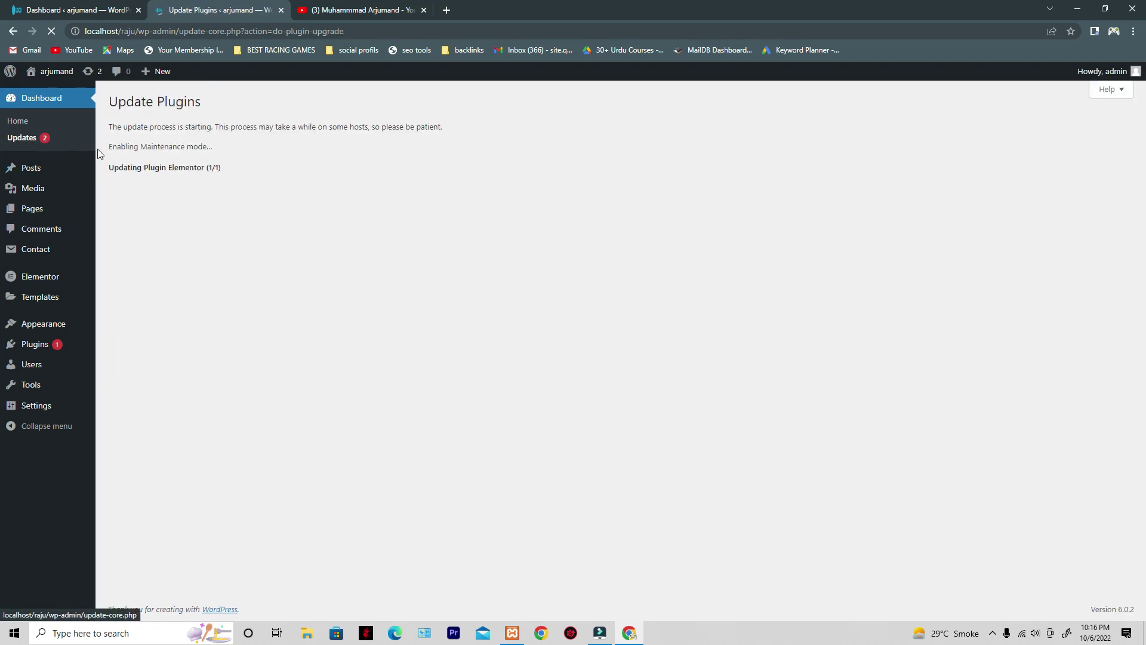
- Check the XAMPP control panel and YouTube videos while updating, then return to the results
{"action": "left_click", "coordinate": [512, 633]}
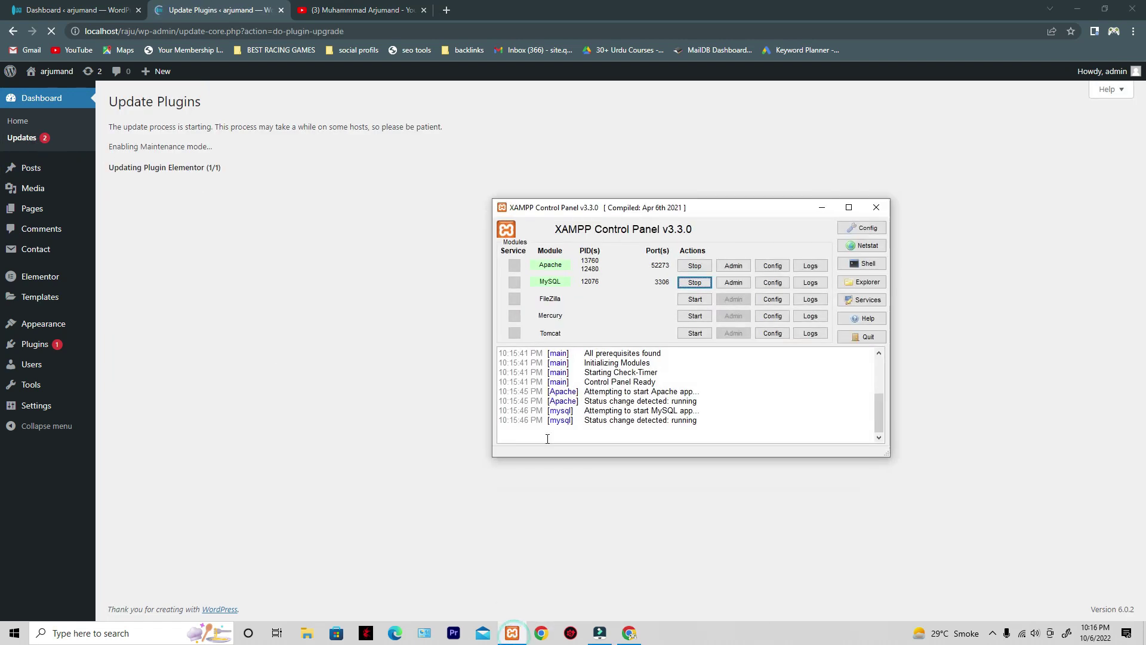
{"action": "left_click", "coordinate": [820, 213]}
{"action": "left_click", "coordinate": [370, 11]}
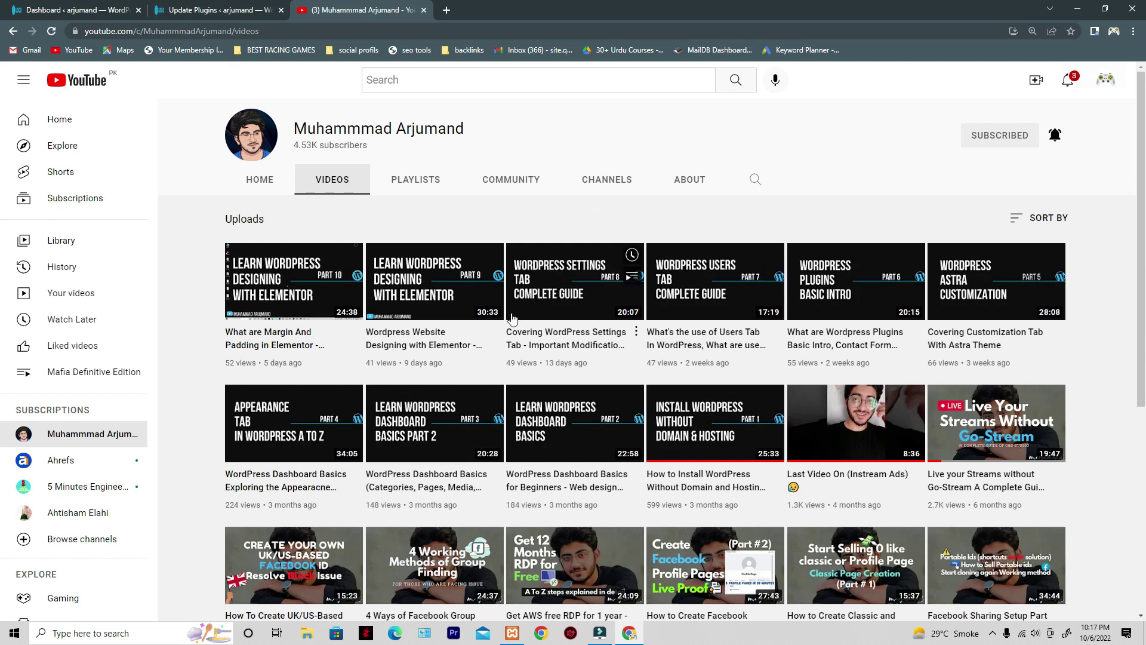
{"action": "left_click", "coordinate": [196, 10]}
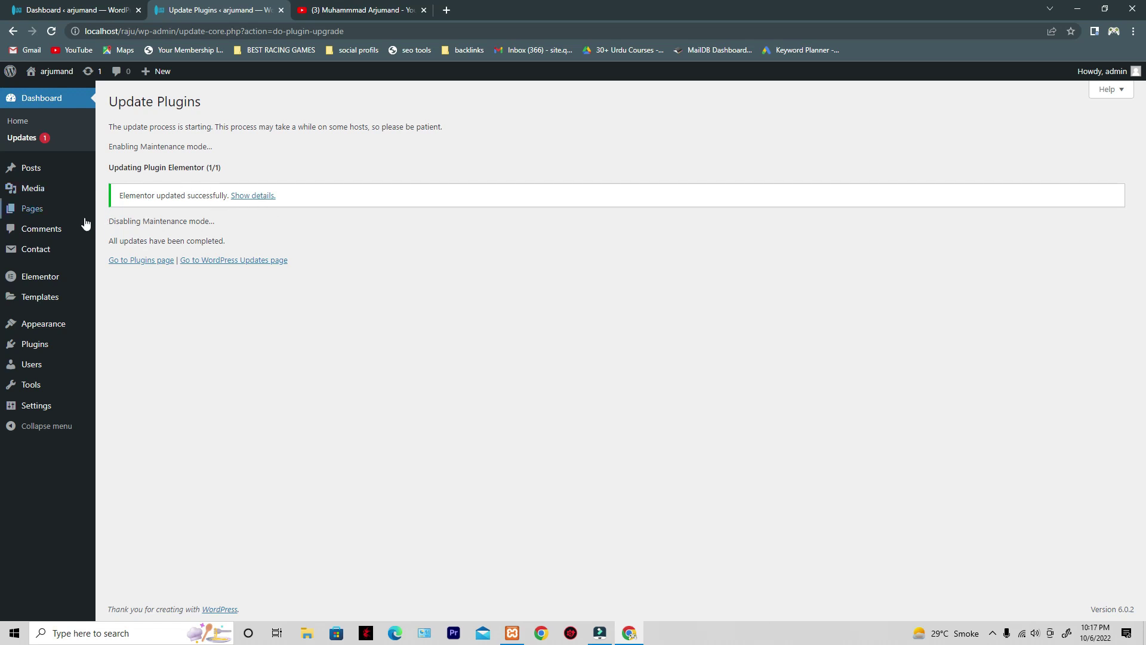
- Open the All Pages list in a new browser tab
{"action": "mouse_move", "coordinate": [58, 208]}
{"action": "right_click", "coordinate": [132, 214]}
{"action": "left_click", "coordinate": [167, 221]}
{"action": "left_click", "coordinate": [367, 11]}
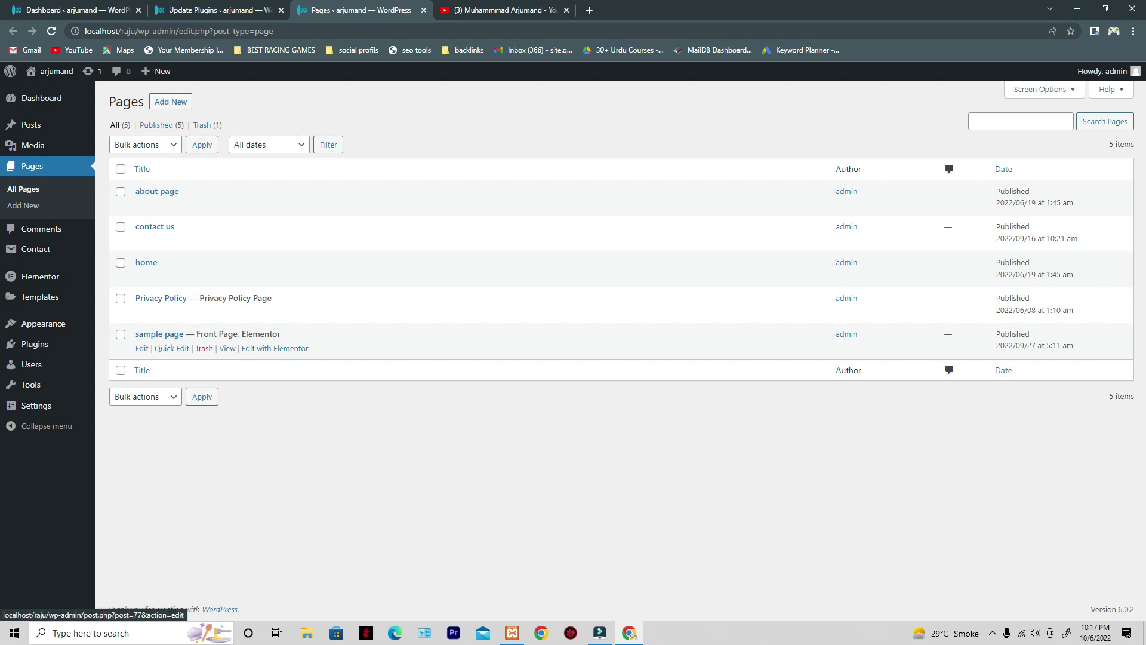
- Open the sample page's Elementor editor and the live site in new tabs
{"action": "right_click", "coordinate": [272, 356]}
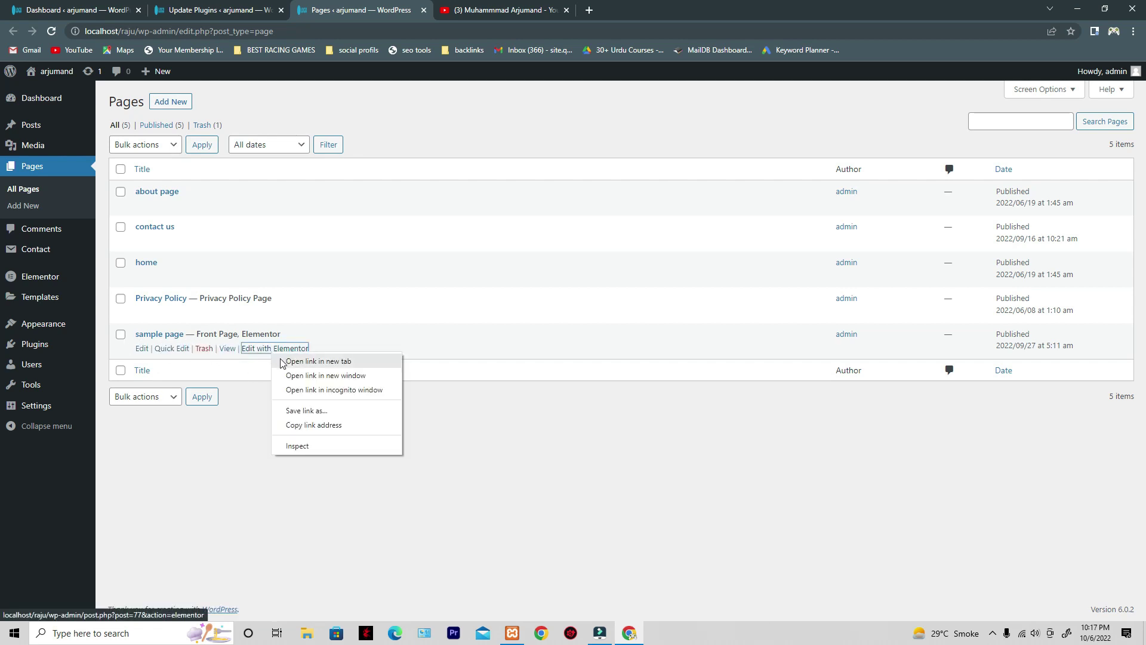
{"action": "left_click", "coordinate": [285, 361]}
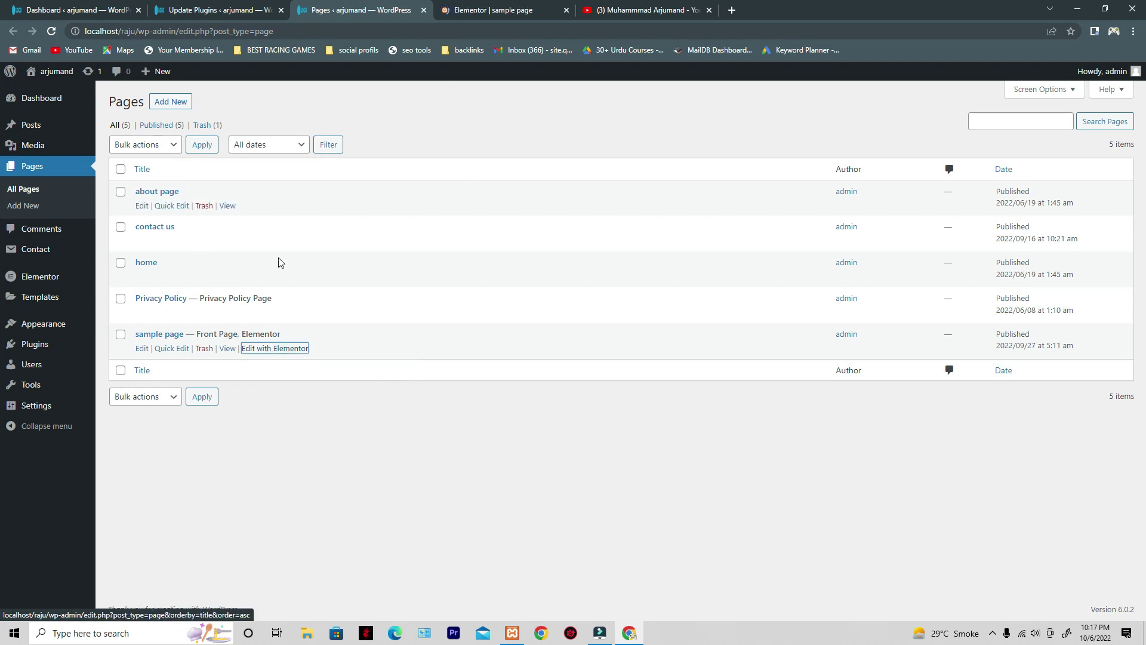
{"action": "right_click", "coordinate": [49, 79]}
{"action": "left_click", "coordinate": [60, 87]}
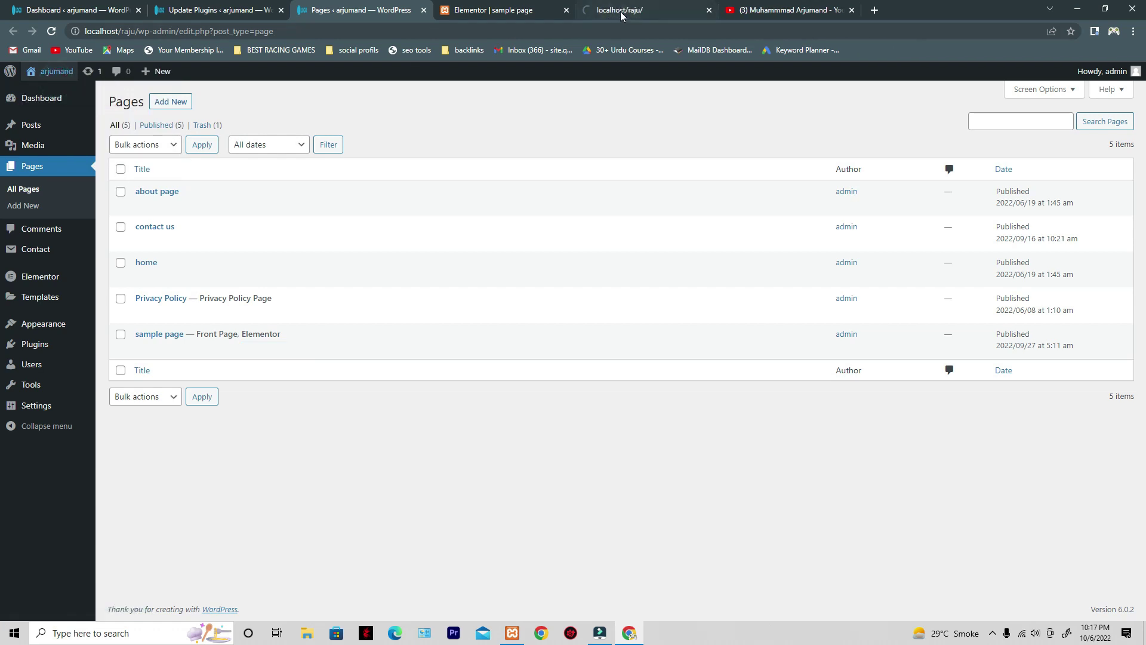
{"action": "left_click", "coordinate": [621, 12]}
- Scroll the live site and select, then deselect, the hero heading and button text
{"action": "scroll", "coordinate": [444, 234], "scroll_direction": "down", "scroll_amount": 1}
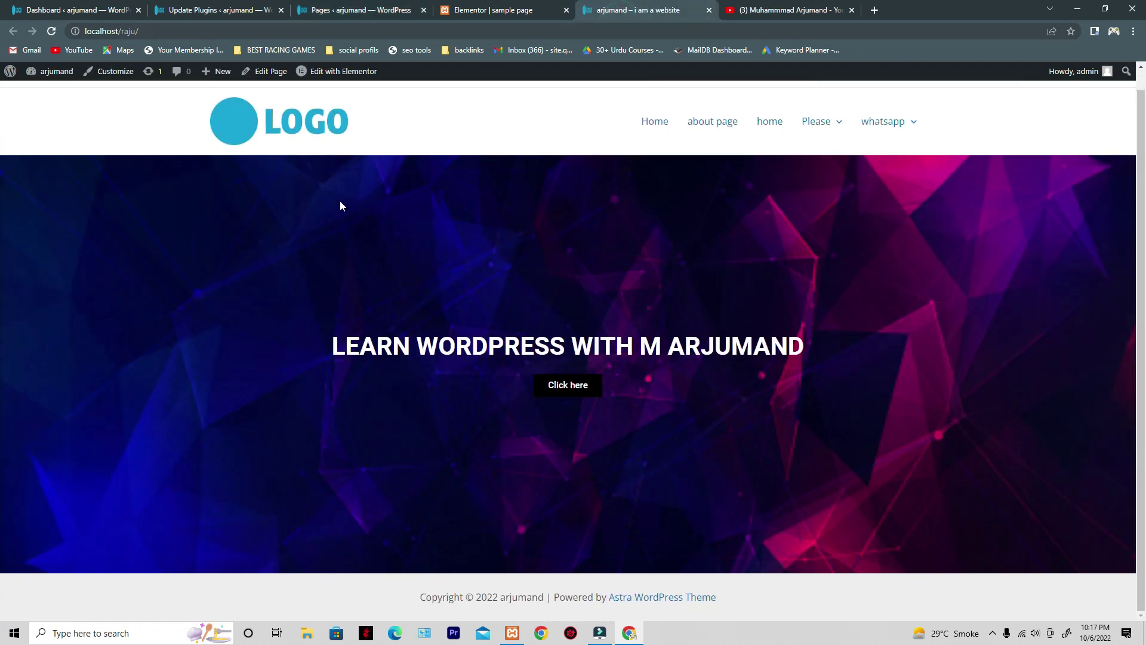
{"action": "left_click_drag", "start_coordinate": [299, 179], "coordinate": [774, 496]}
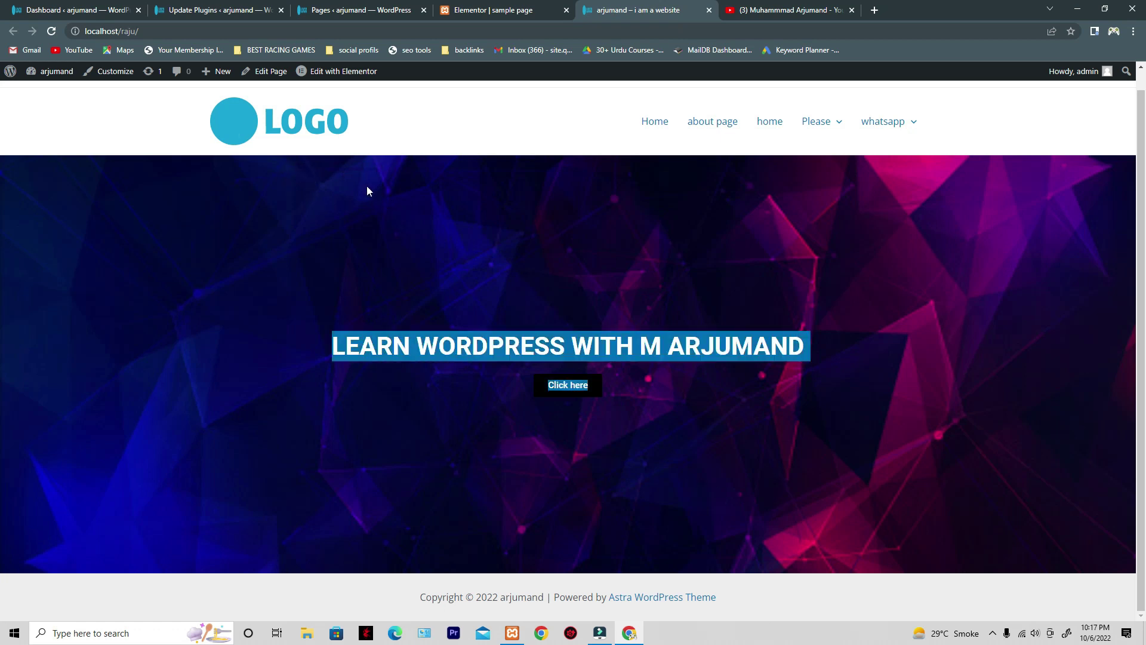
{"action": "left_click", "coordinate": [528, 298]}
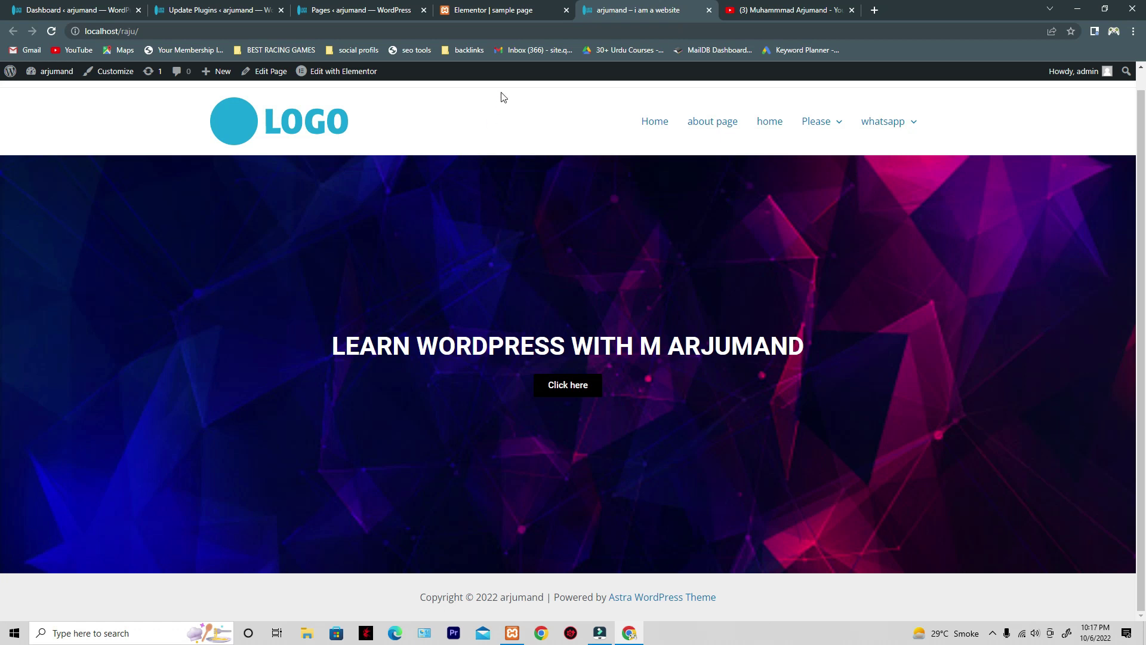
- Review the editor, pages list, live site and update results tabs, ending on the update results
{"action": "left_click", "coordinate": [499, 5]}
{"action": "left_click", "coordinate": [399, 6]}
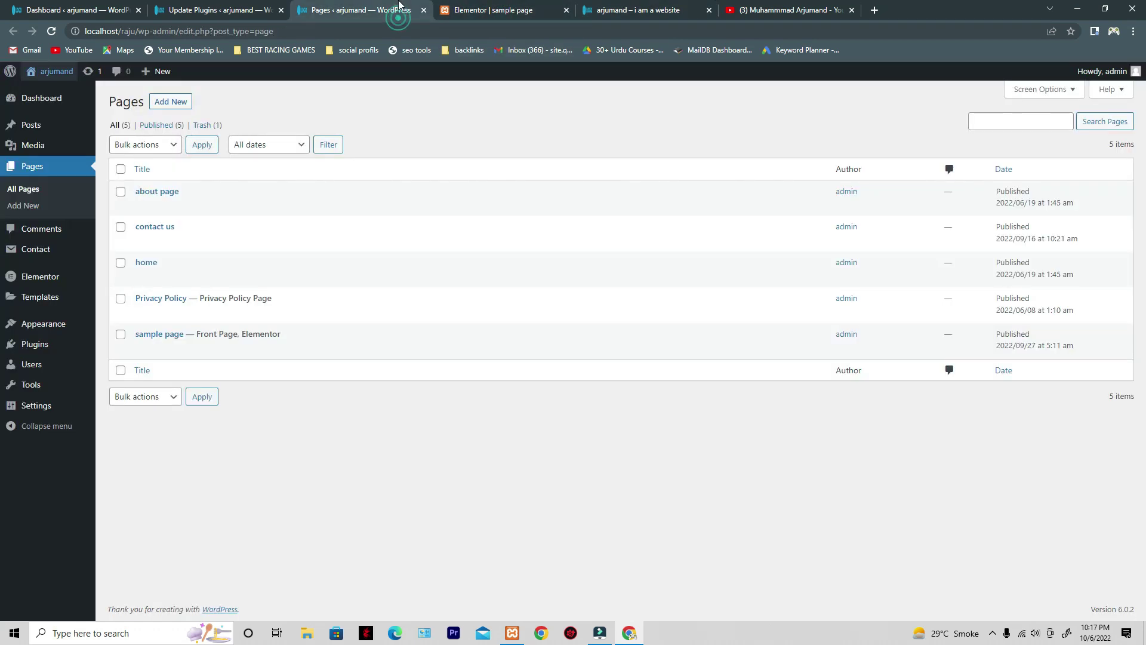
{"action": "left_click", "coordinate": [248, 10]}
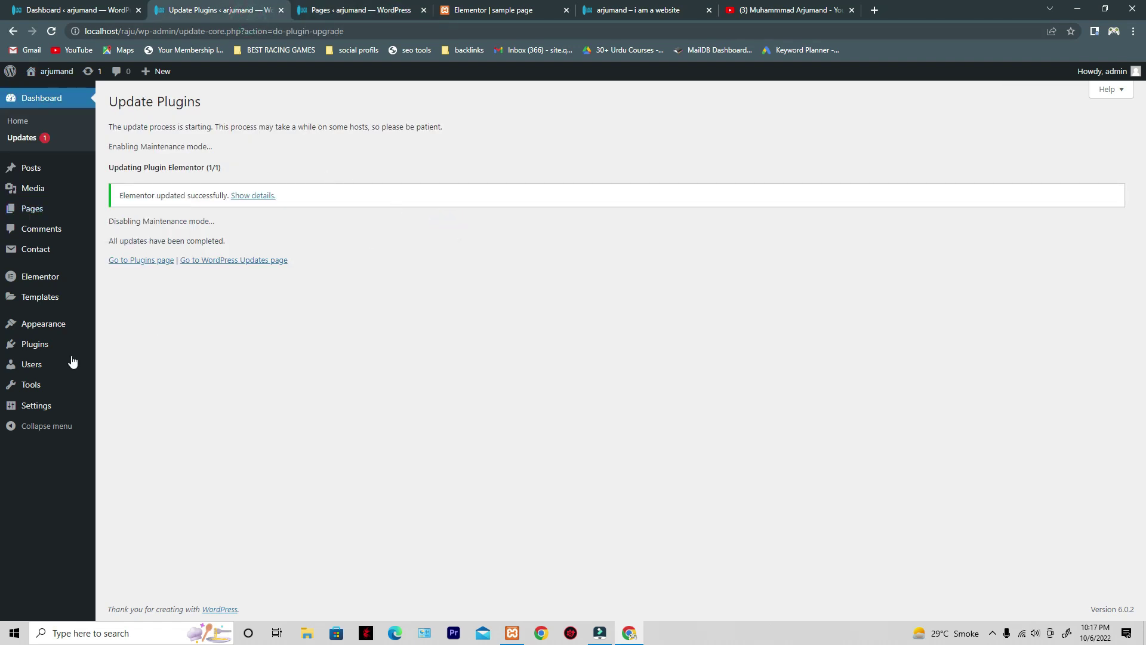
{"action": "left_click", "coordinate": [499, 9]}
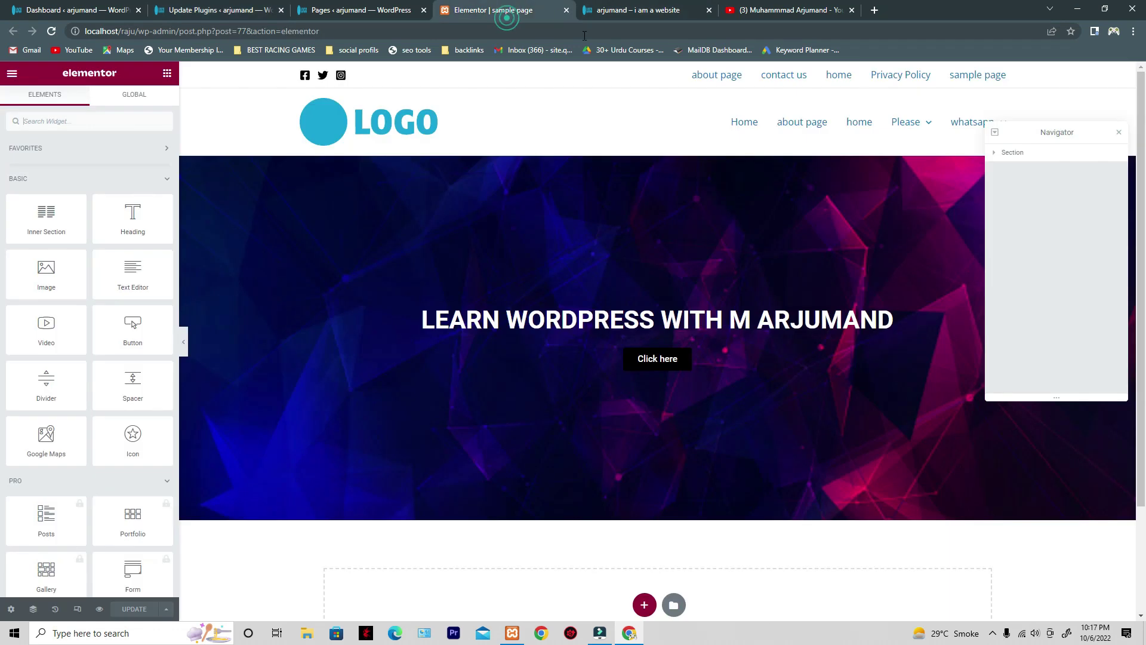
{"action": "left_click", "coordinate": [671, 10]}
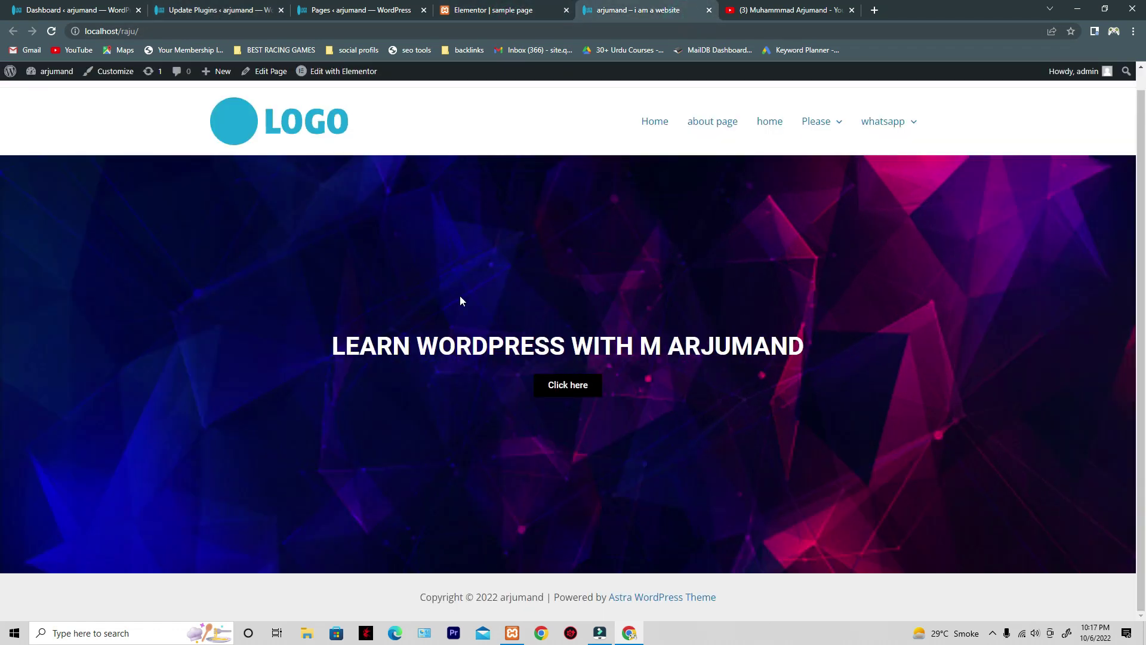
{"action": "left_click", "coordinate": [216, 6]}
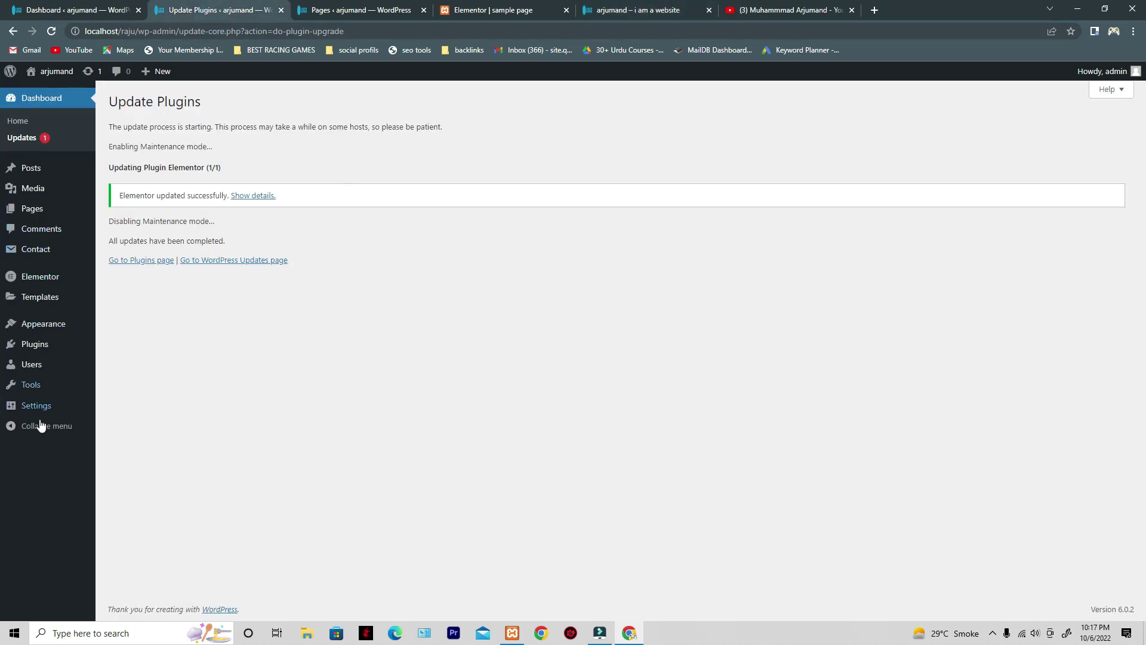
{"action": "mouse_move", "coordinate": [59, 408]}
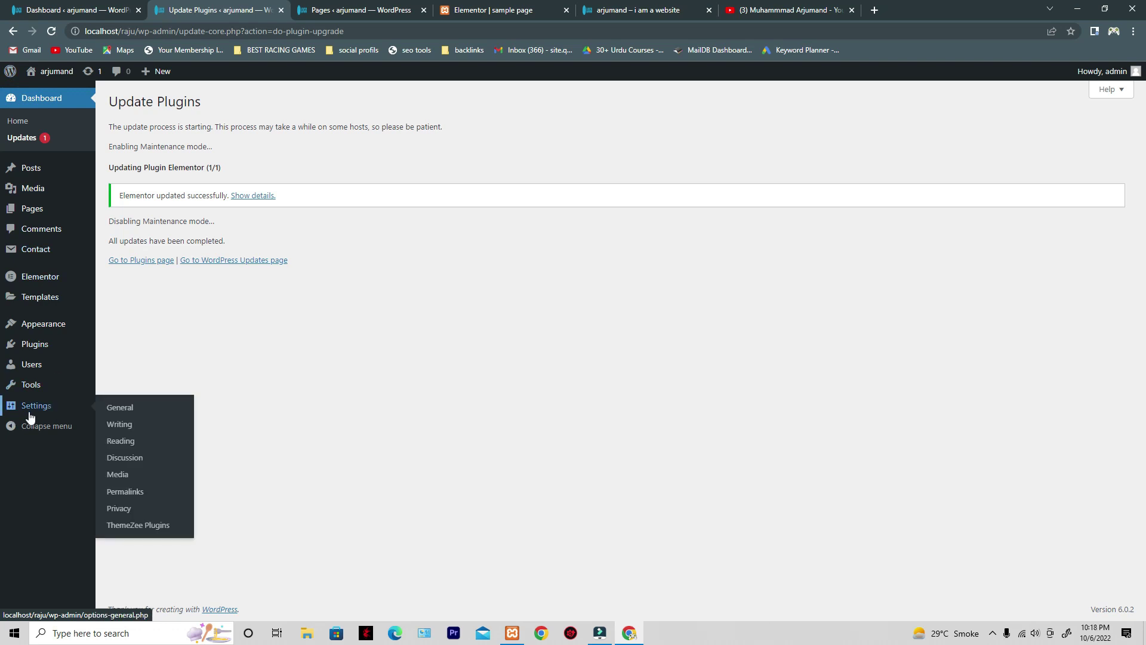
- Set Reading Settings so the homepage shows the latest posts, and save
{"action": "left_click", "coordinate": [132, 445]}
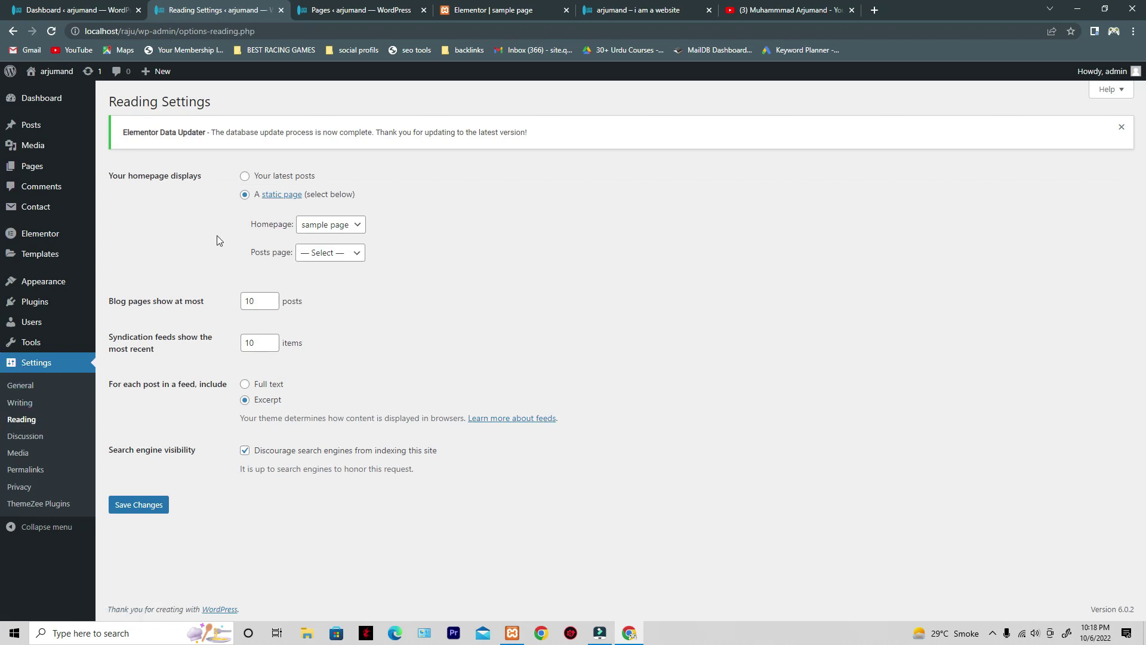
{"action": "left_click", "coordinate": [246, 177]}
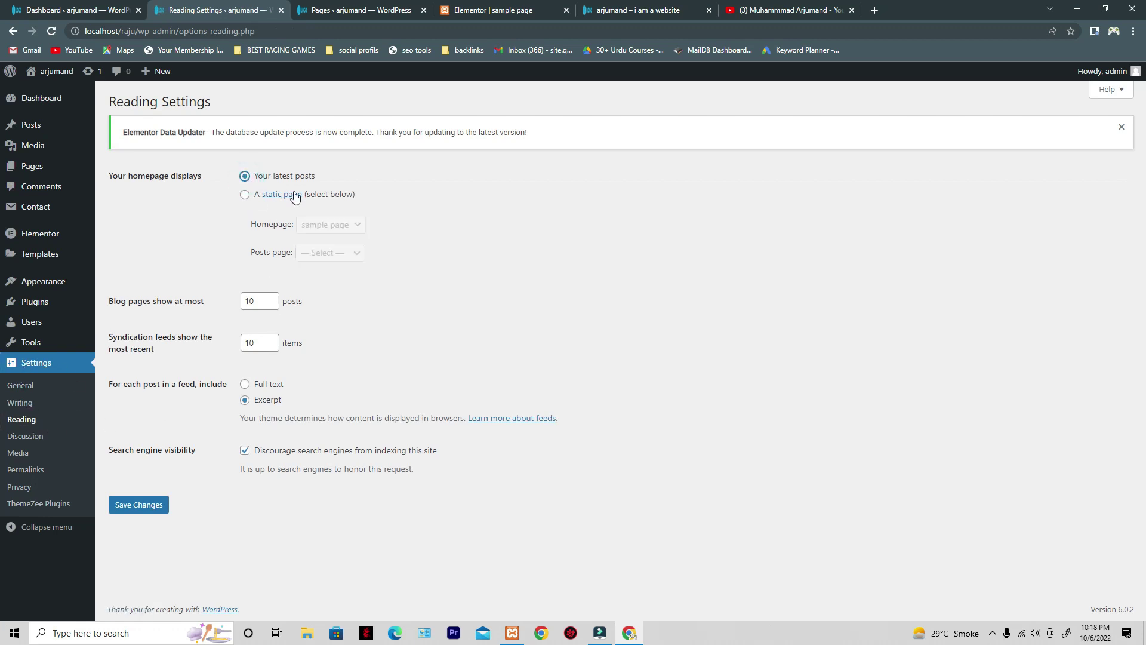
{"action": "left_click", "coordinate": [139, 505]}
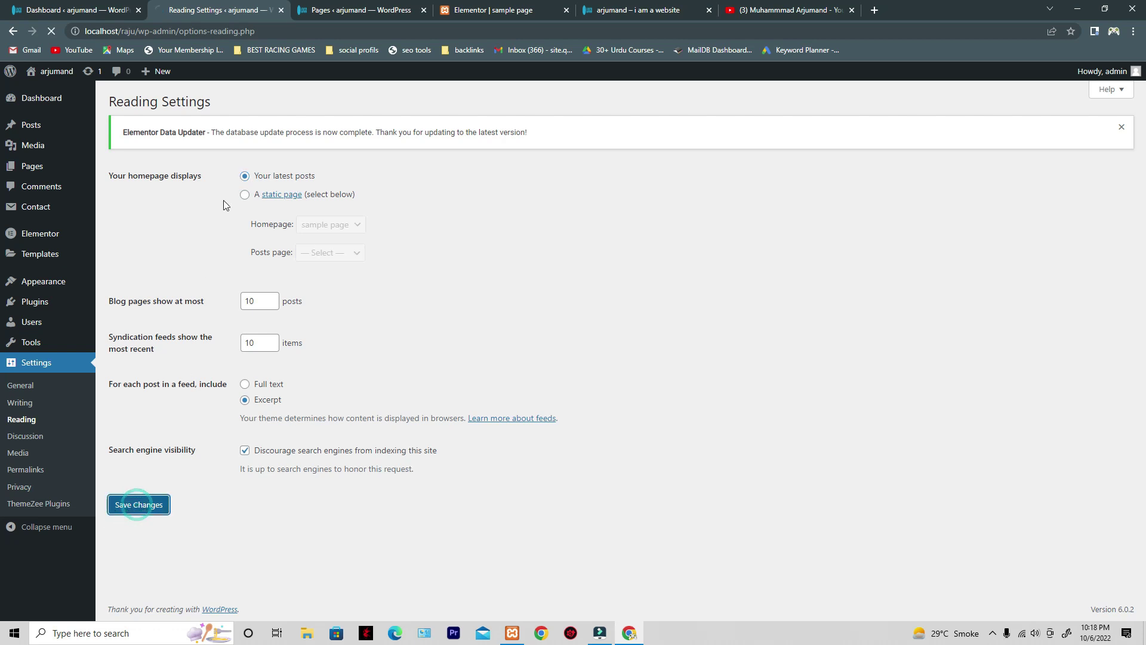
- Reload the live site and scroll through its blog-post front page
{"action": "left_click", "coordinate": [640, 16]}
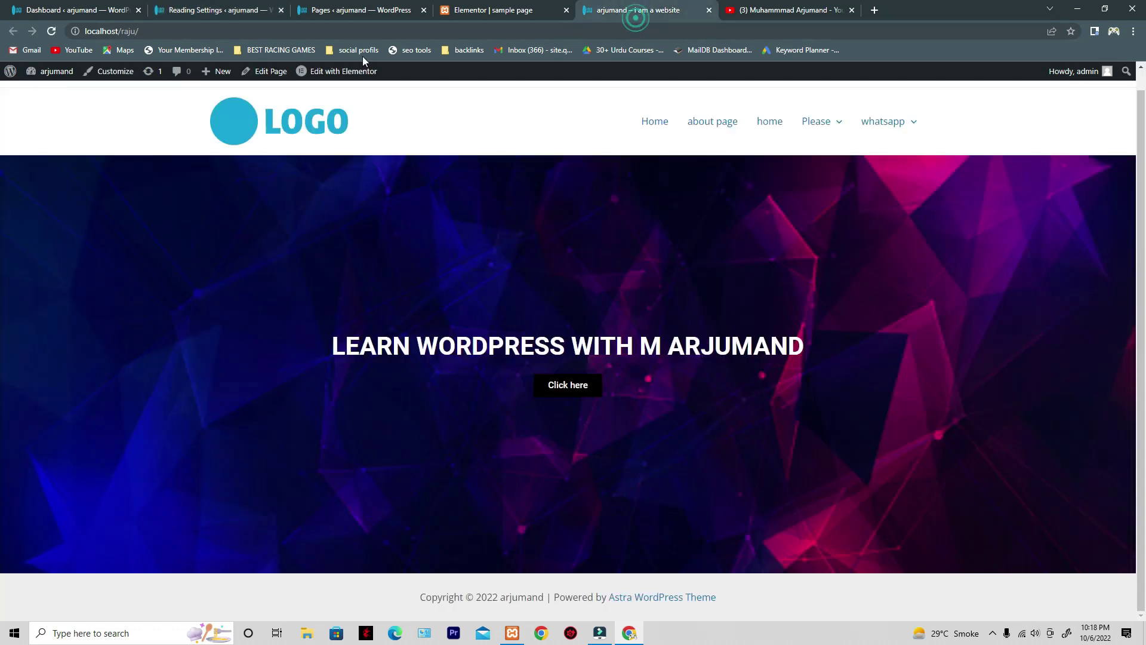
{"action": "left_click", "coordinate": [51, 31]}
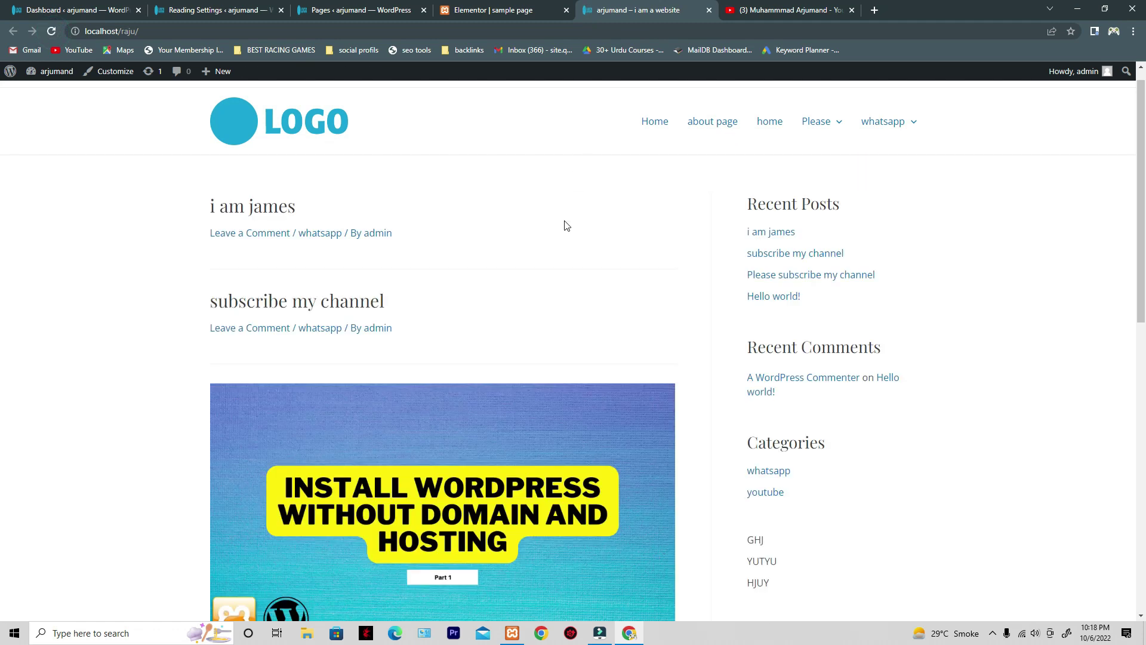
{"action": "scroll", "coordinate": [566, 225], "scroll_direction": "down", "scroll_amount": 12}
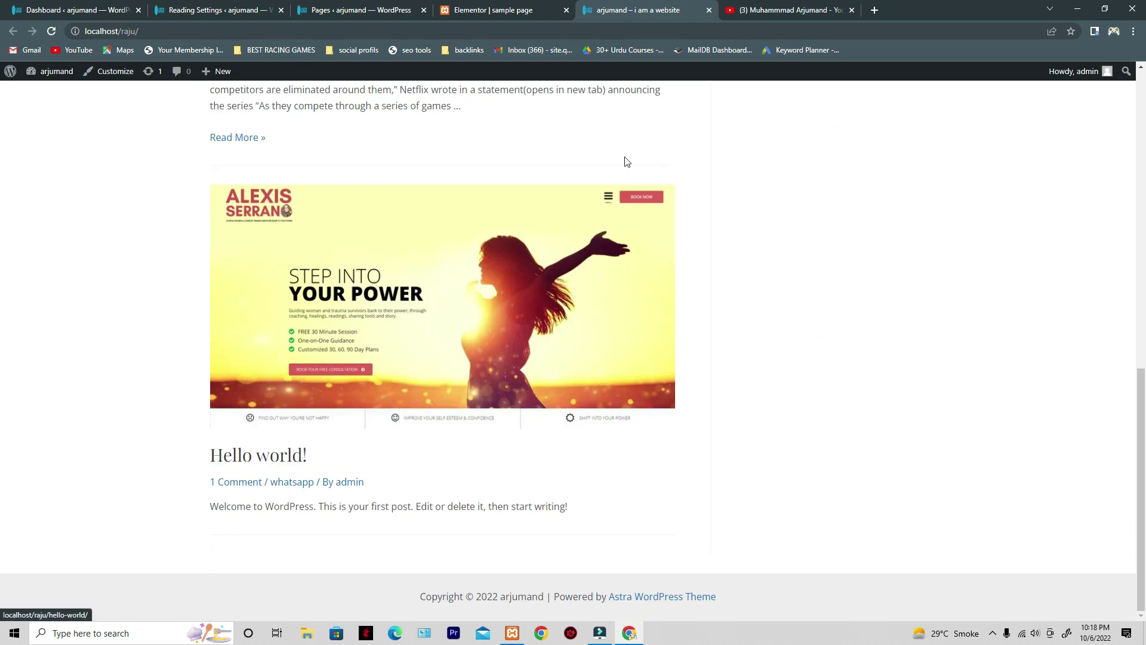
{"action": "scroll", "coordinate": [643, 363], "scroll_direction": "up", "scroll_amount": 10}
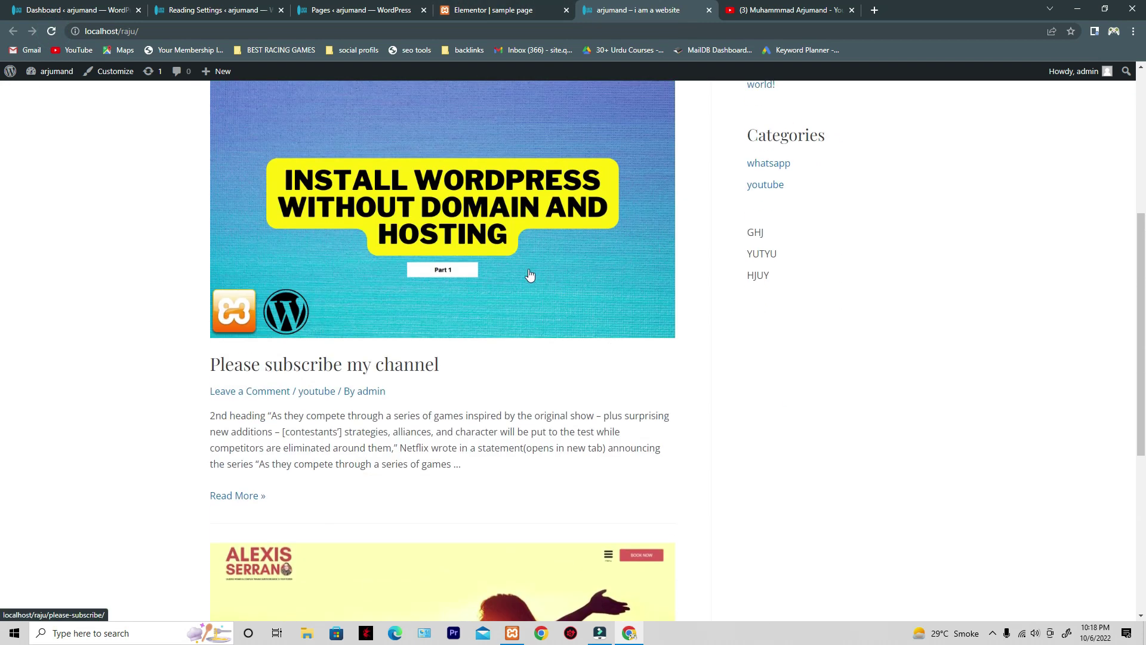
{"action": "scroll", "coordinate": [331, 313], "scroll_direction": "up", "scroll_amount": 2}
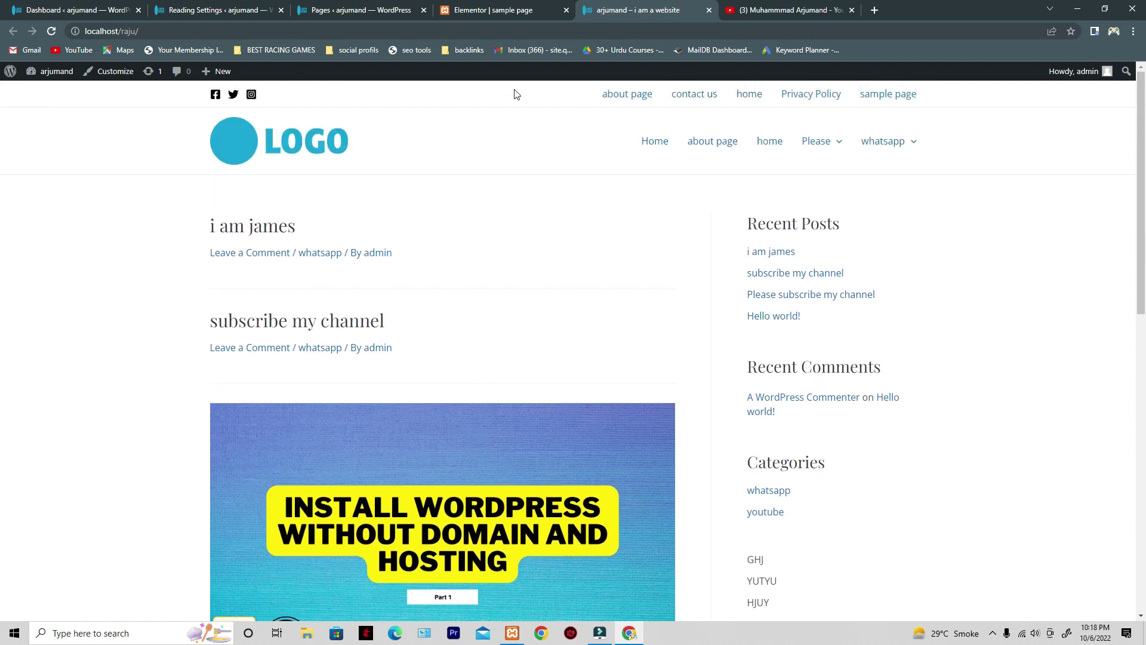
- Glance at the editor tab, select the site address, then return to Reading Settings
{"action": "left_click", "coordinate": [505, 11]}
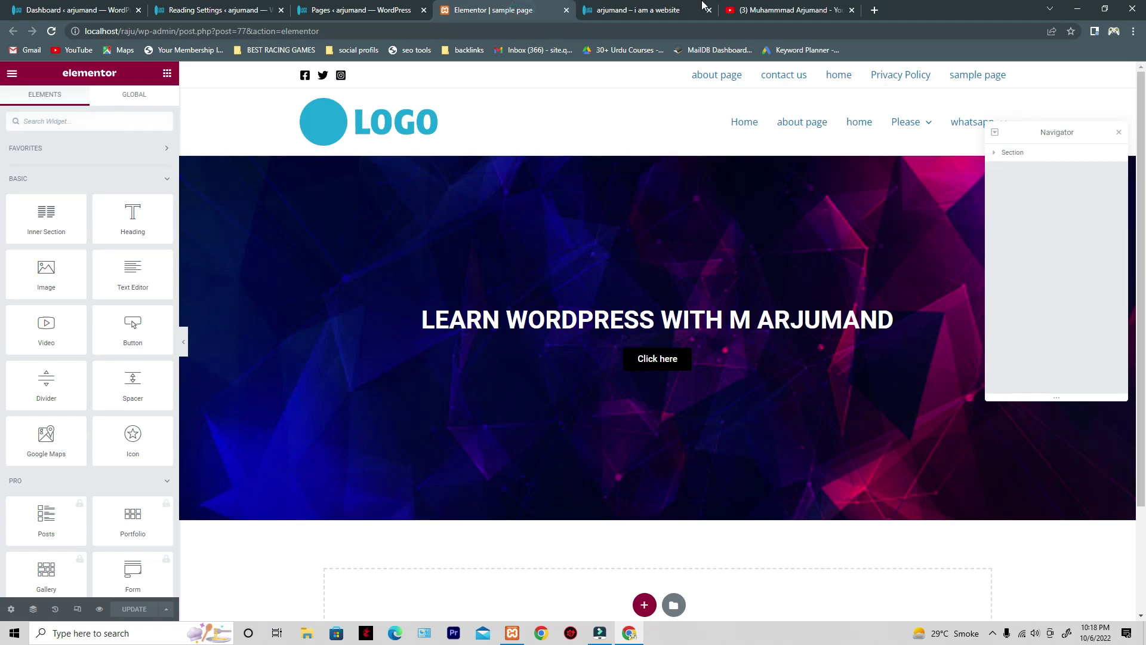
{"action": "left_click", "coordinate": [669, 10]}
{"action": "left_click", "coordinate": [127, 31]}
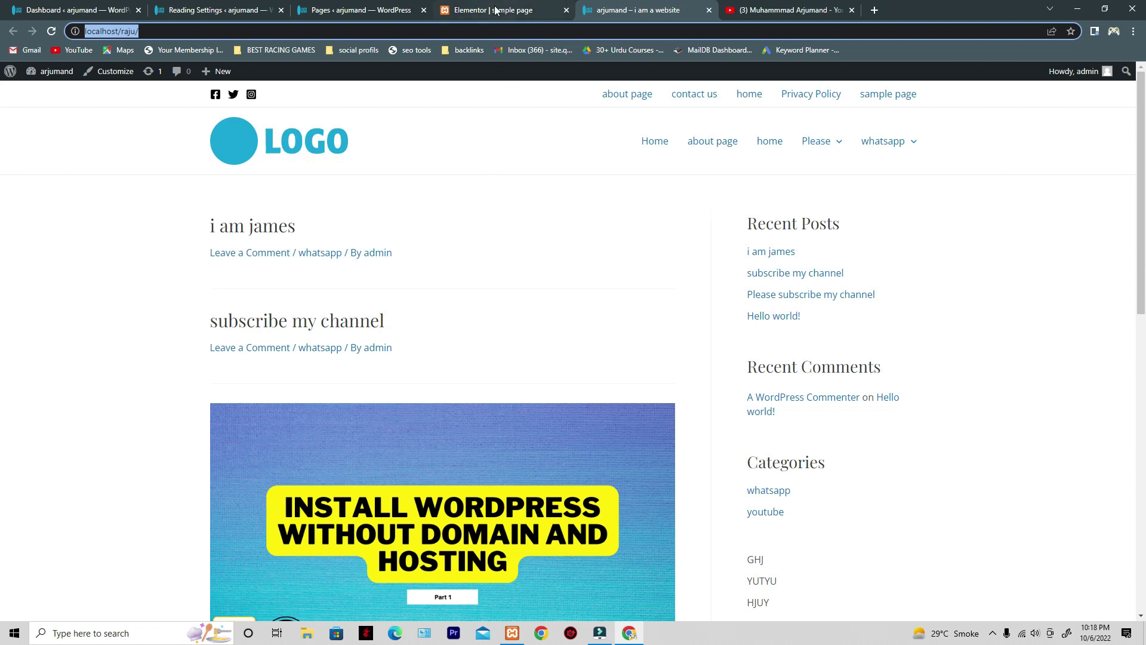
{"action": "left_click", "coordinate": [206, 9]}
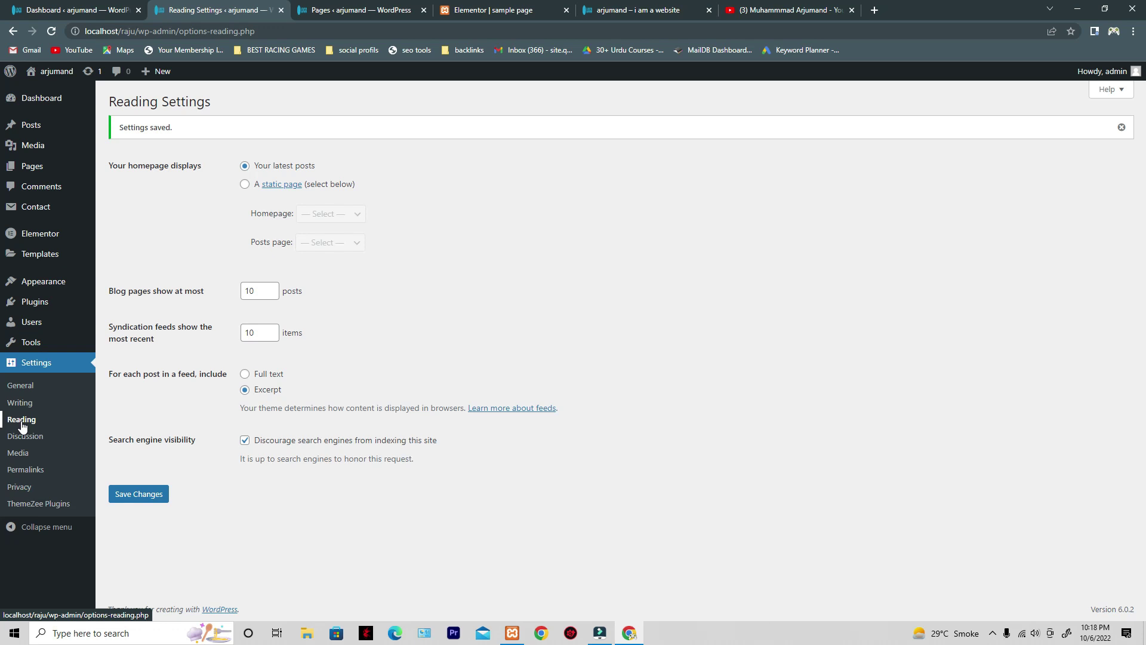
- Set the homepage to the static page 'sample page' and save the Reading Settings
{"action": "left_click", "coordinate": [245, 183]}
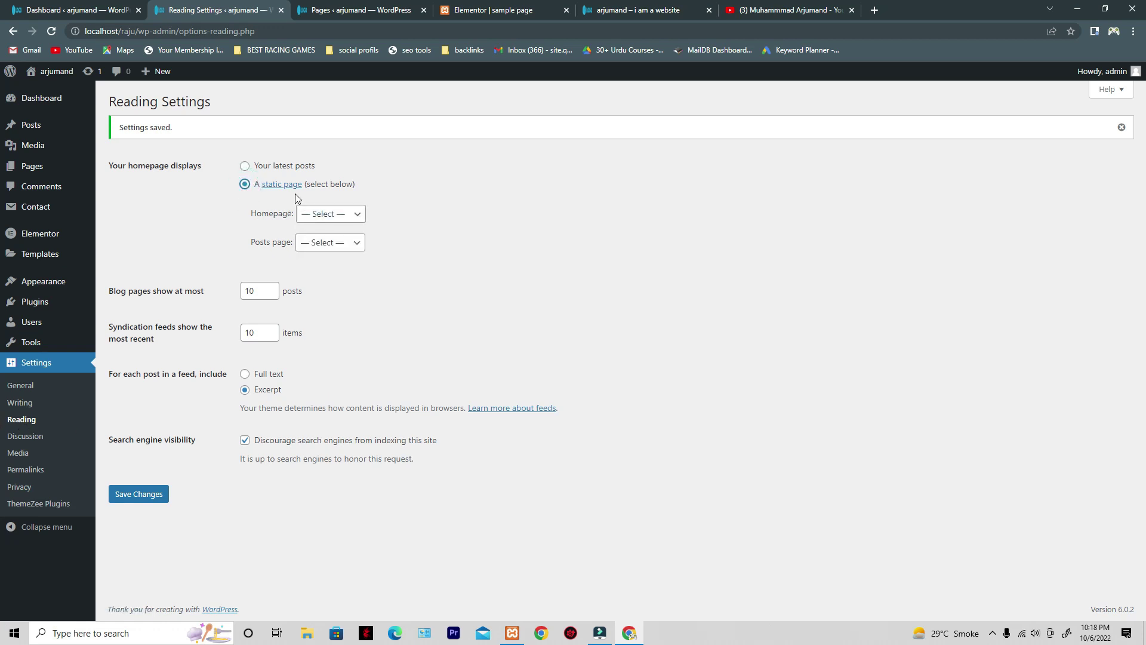
{"action": "left_click", "coordinate": [338, 214]}
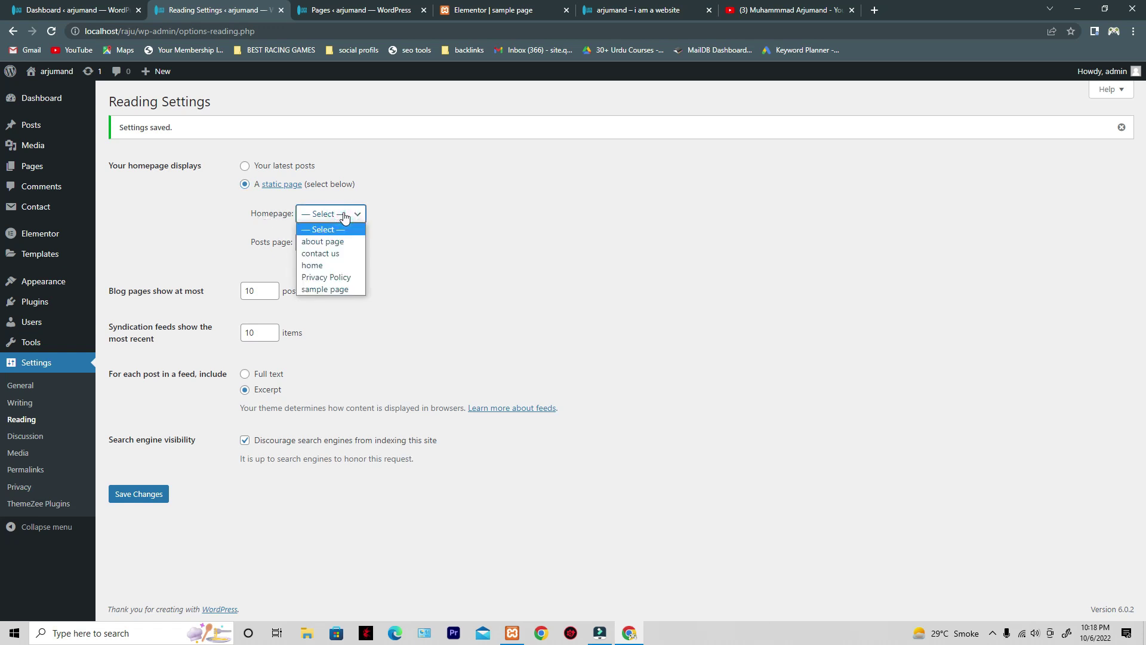
{"action": "left_click", "coordinate": [348, 291]}
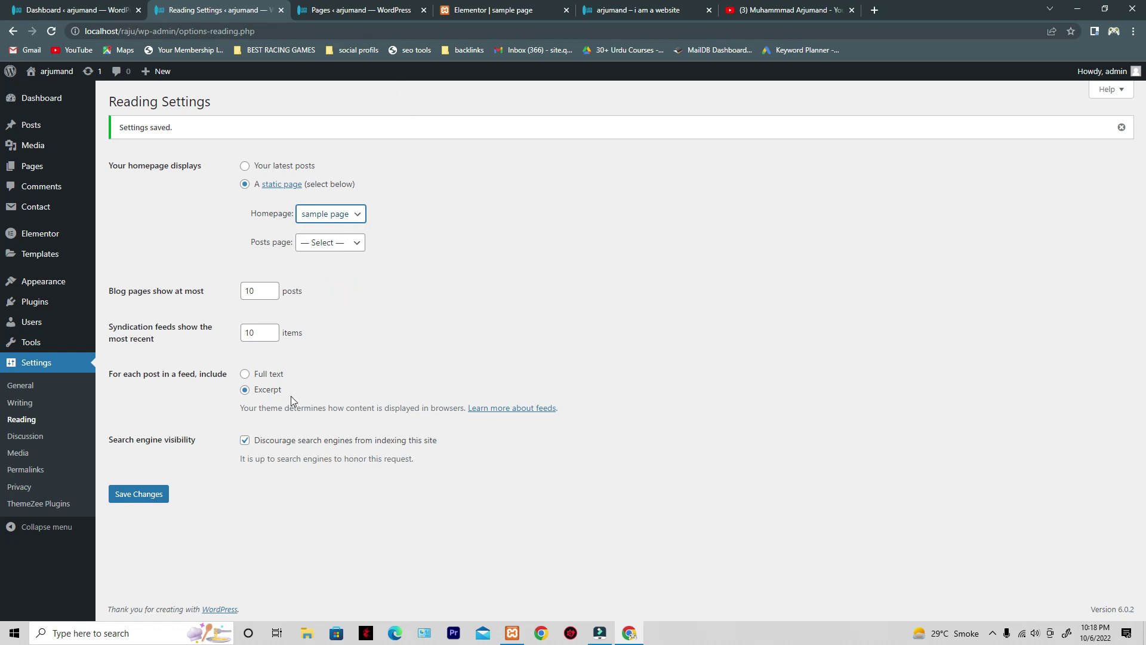
{"action": "left_click", "coordinate": [145, 495]}
- Reload the live site's front page to show the hero banner homepage
{"action": "left_click_drag", "start_coordinate": [202, 137], "coordinate": [123, 138]}
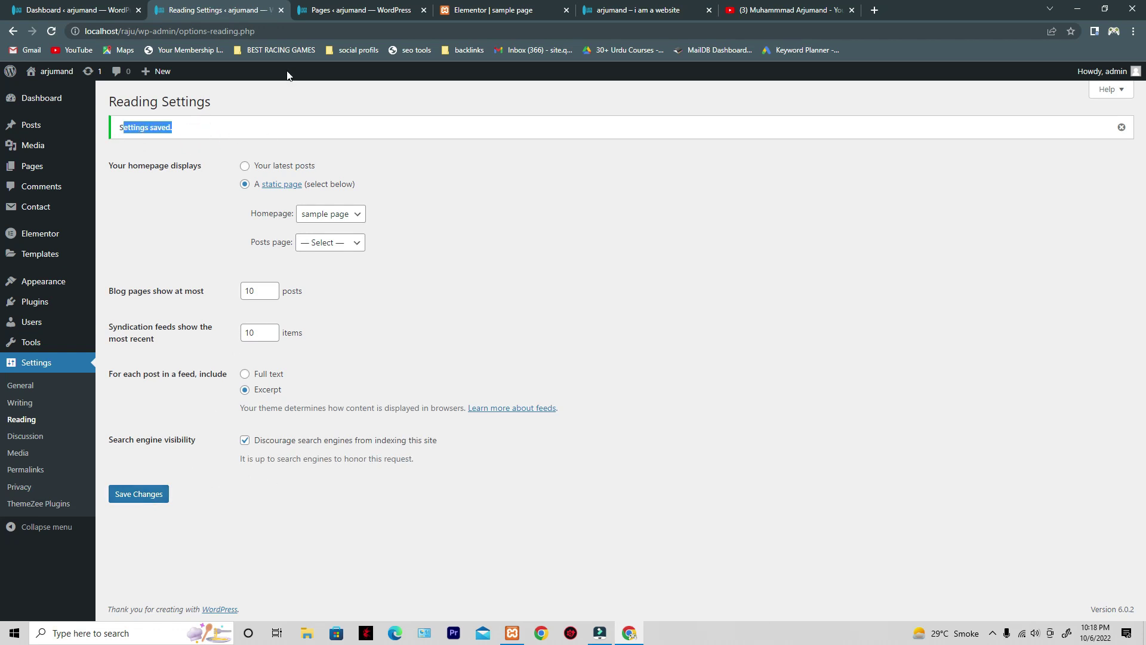
{"action": "left_click", "coordinate": [478, 9]}
{"action": "left_click", "coordinate": [587, 10]}
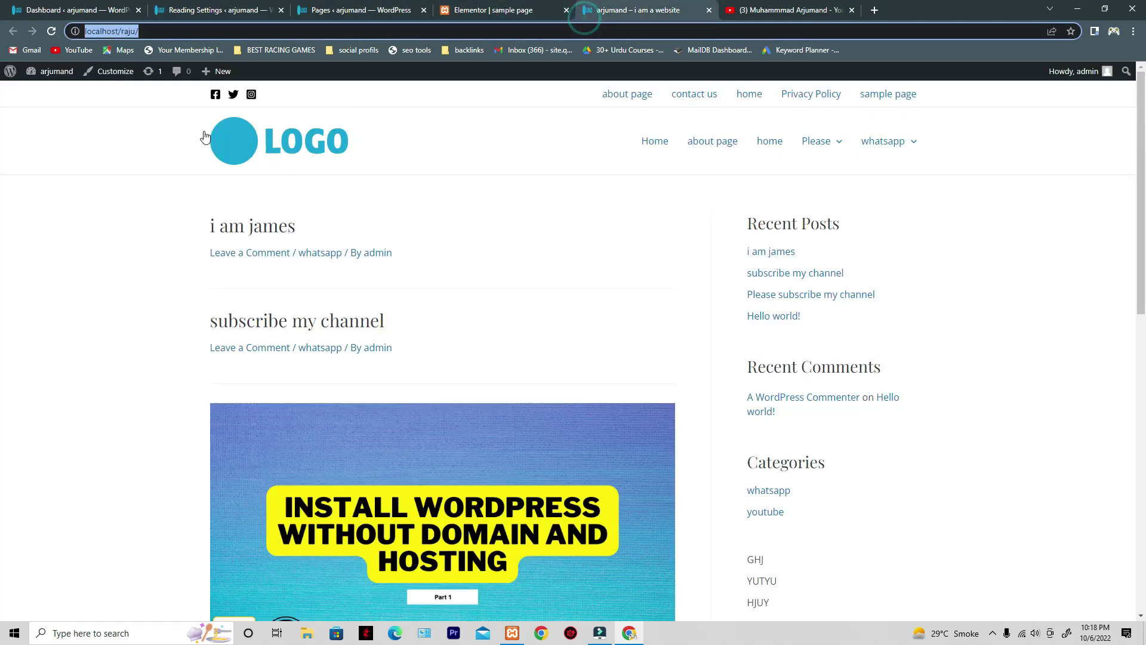
{"action": "left_click", "coordinate": [50, 34]}
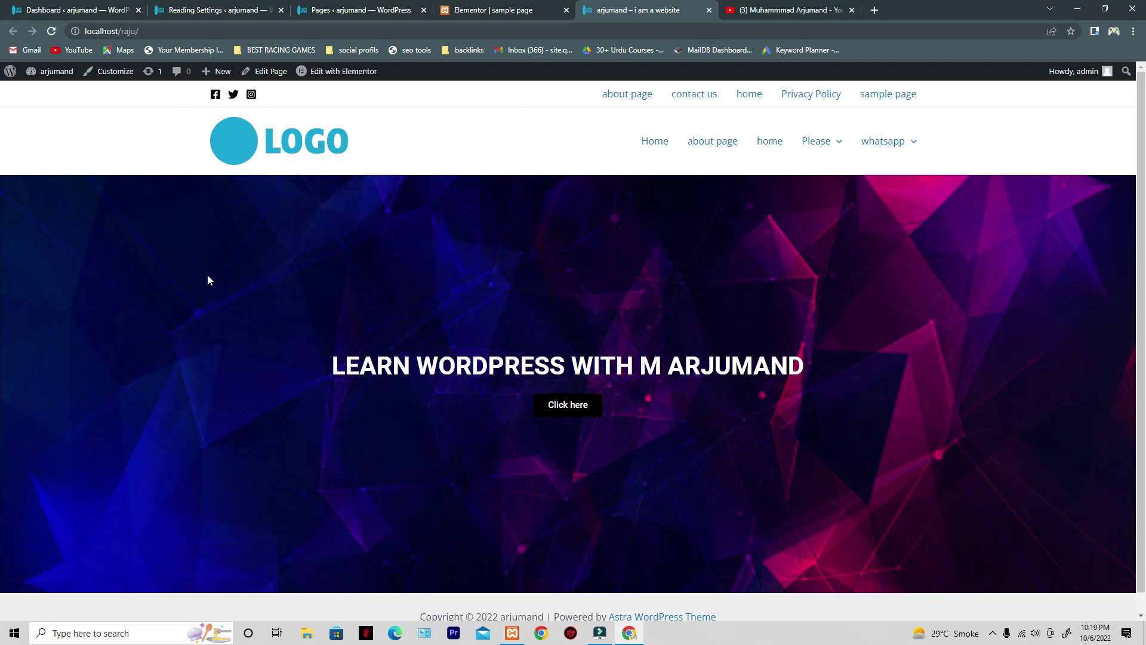
- Open the homepage in the Elementor editor
{"action": "scroll", "coordinate": [475, 348], "scroll_direction": "down", "scroll_amount": 1}
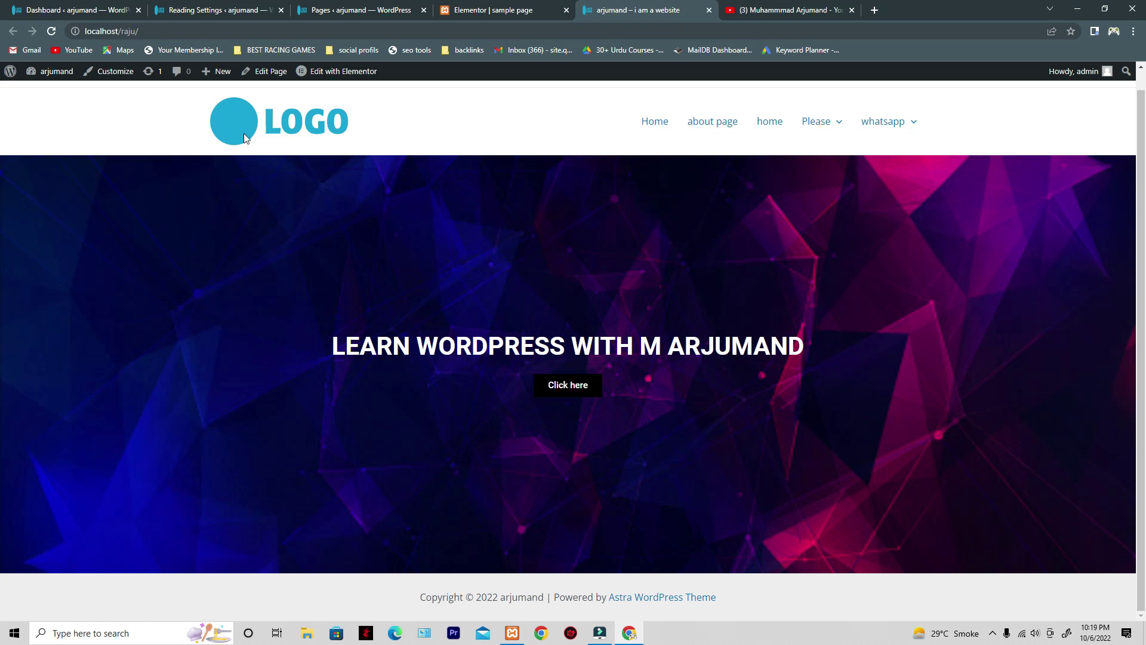
{"action": "mouse_move", "coordinate": [330, 77]}
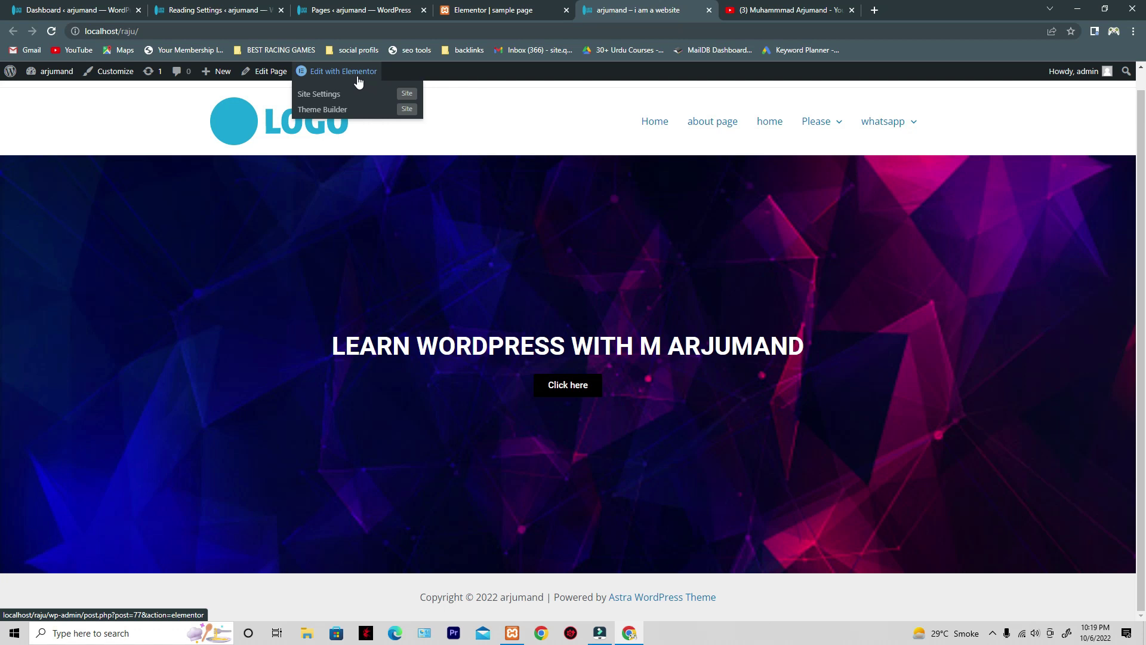
{"action": "left_click", "coordinate": [507, 10]}
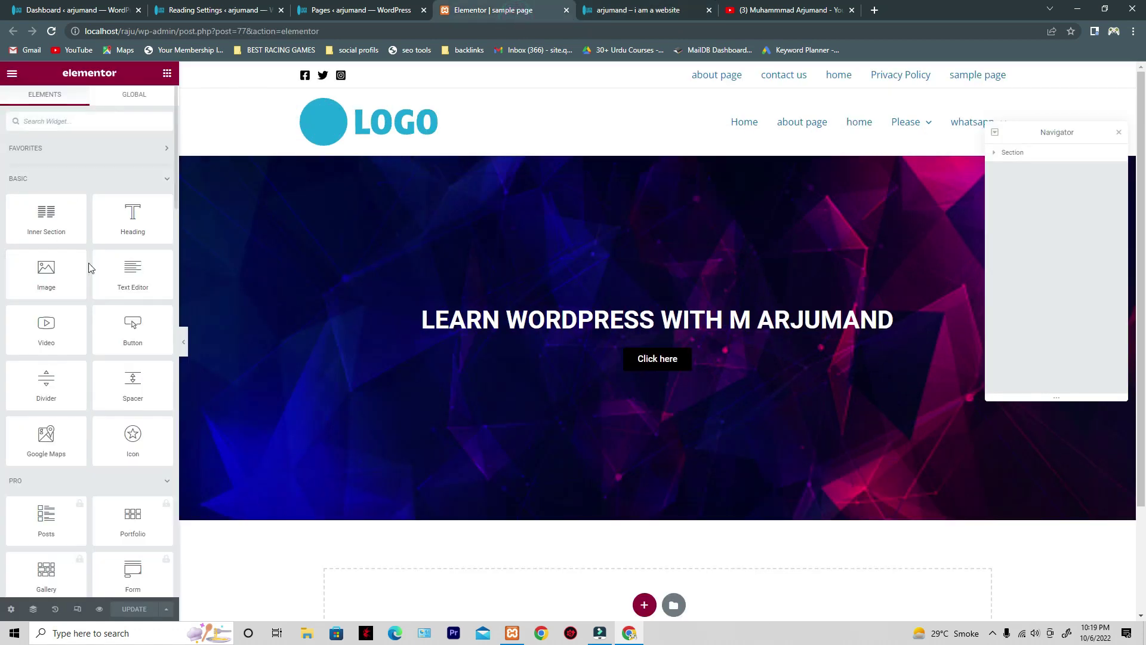
- Close the live site and Reading Settings tabs, leaving the Elementor editor open
{"action": "left_click", "coordinate": [332, 10]}
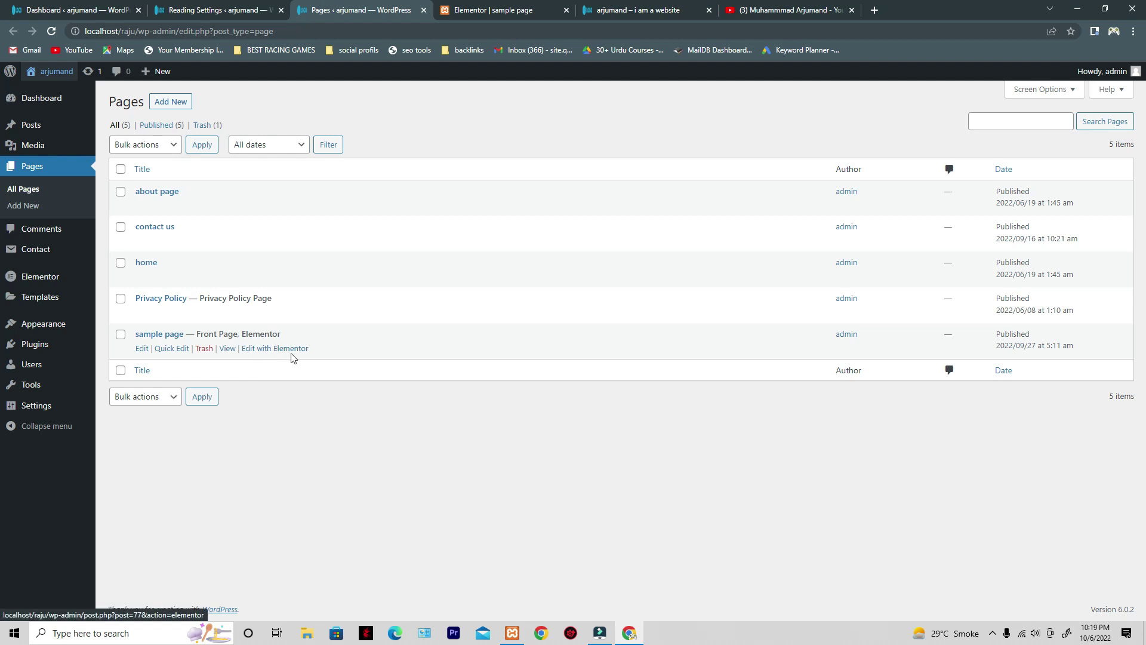
{"action": "left_click", "coordinate": [637, 8]}
{"action": "left_click", "coordinate": [709, 10]}
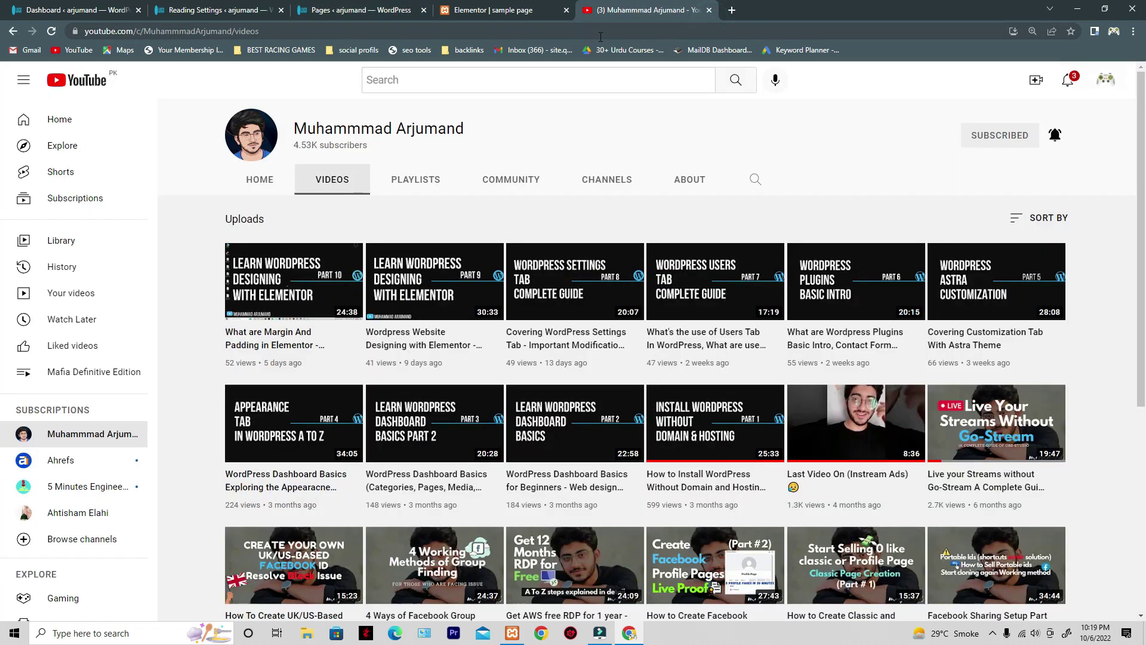
{"action": "left_click", "coordinate": [551, 13]}
{"action": "left_click", "coordinate": [230, 10]}
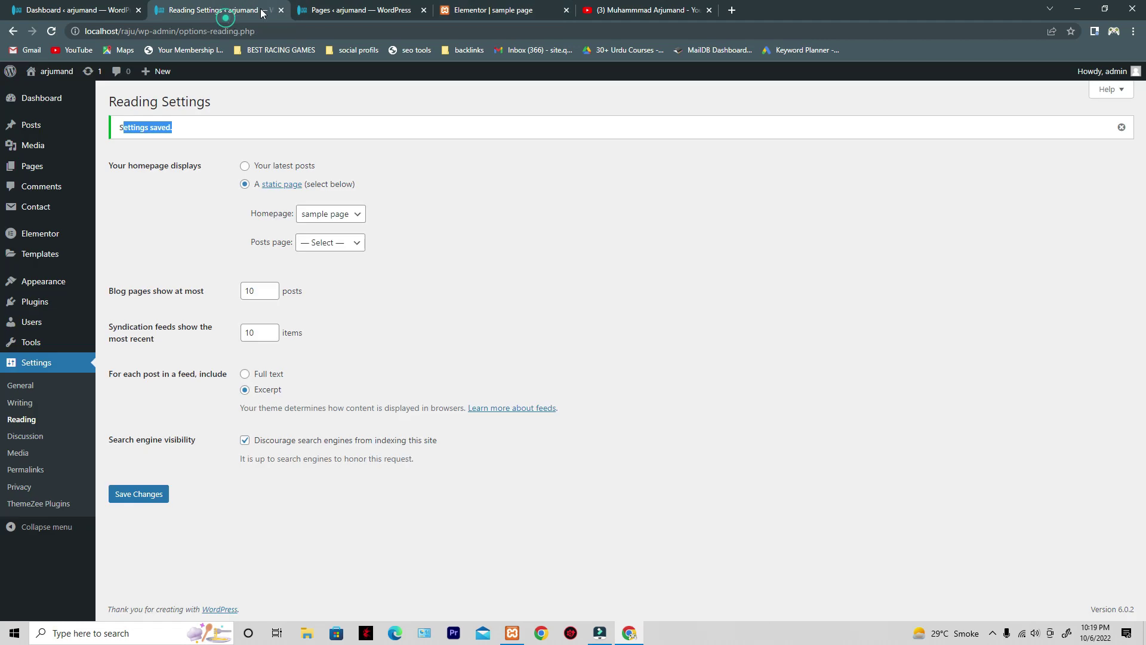
{"action": "left_click", "coordinate": [281, 10]}
{"action": "left_click", "coordinate": [371, 12]}
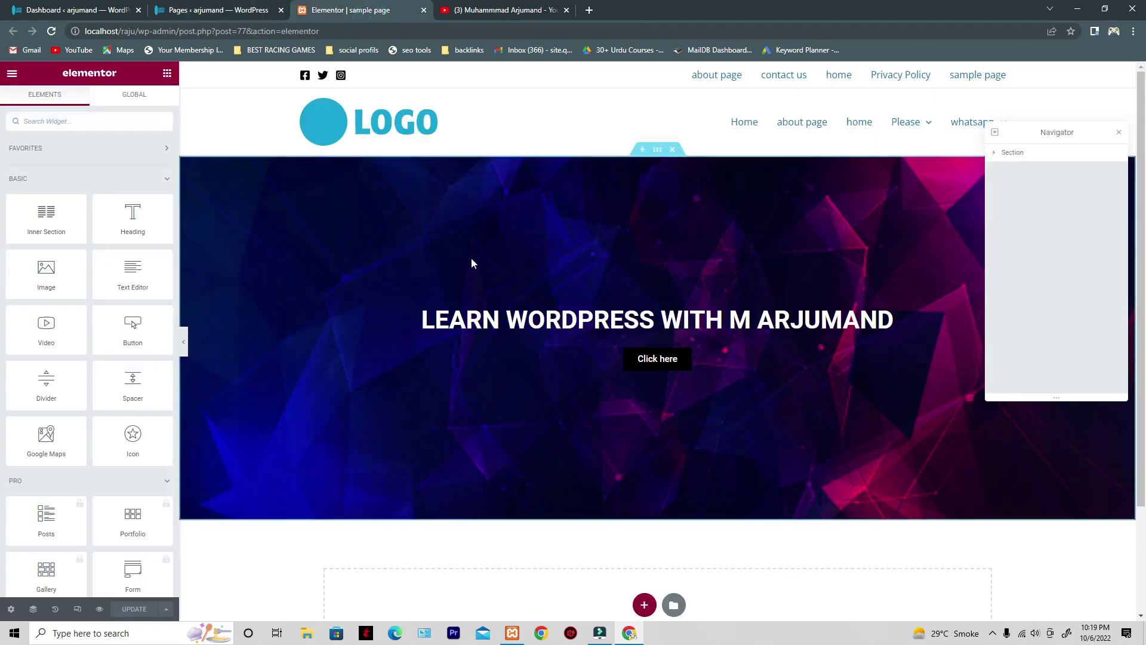
- Move the Navigator outline aside and close it
{"action": "scroll", "coordinate": [507, 346], "scroll_direction": "down", "scroll_amount": 3}
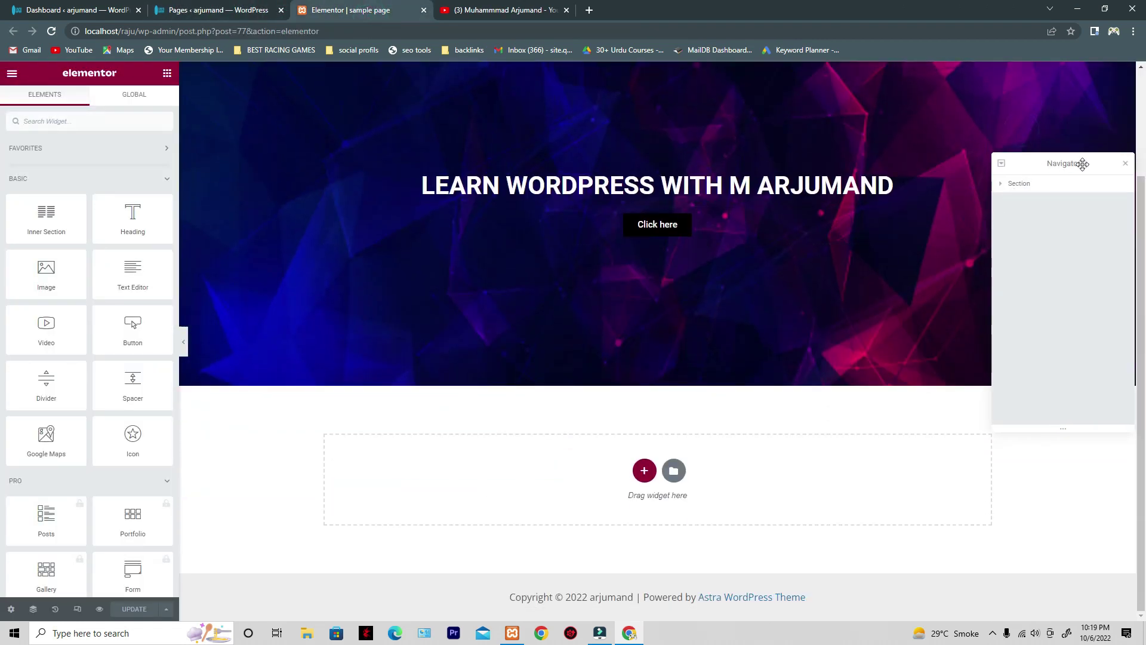
{"action": "right_click", "coordinate": [1075, 185]}
{"action": "left_click_drag", "start_coordinate": [1130, 168], "coordinate": [980, 186]}
{"action": "left_click", "coordinate": [975, 184]}
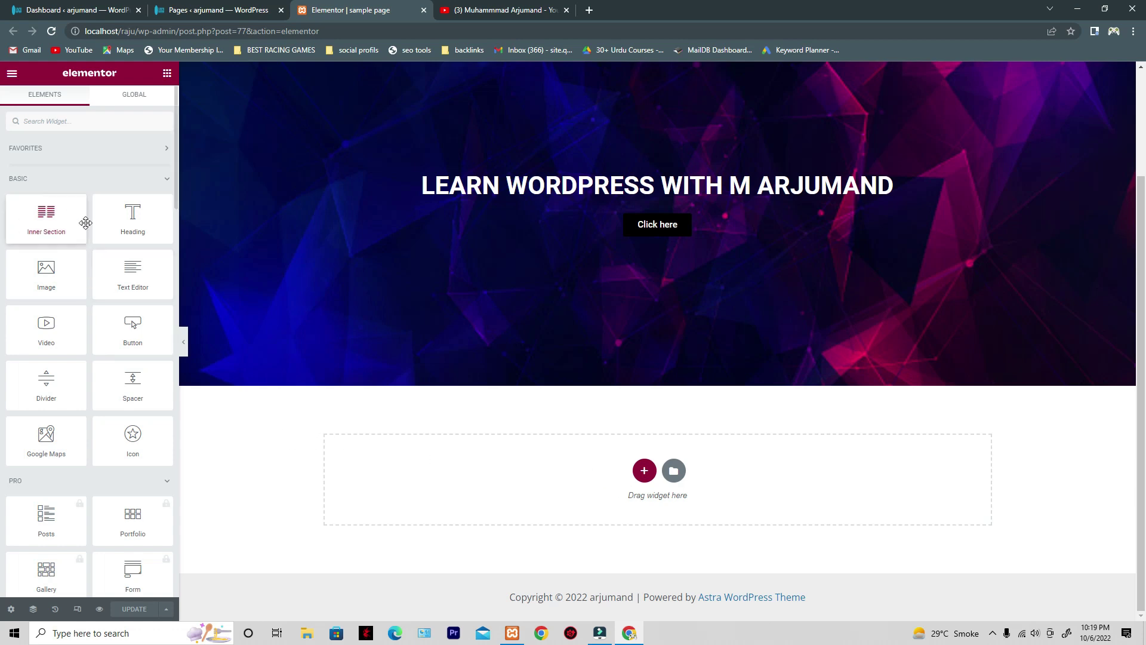
- Toggle the Basic and Pro widget categories, scrolling through the Pro widgets
{"action": "left_click", "coordinate": [92, 190]}
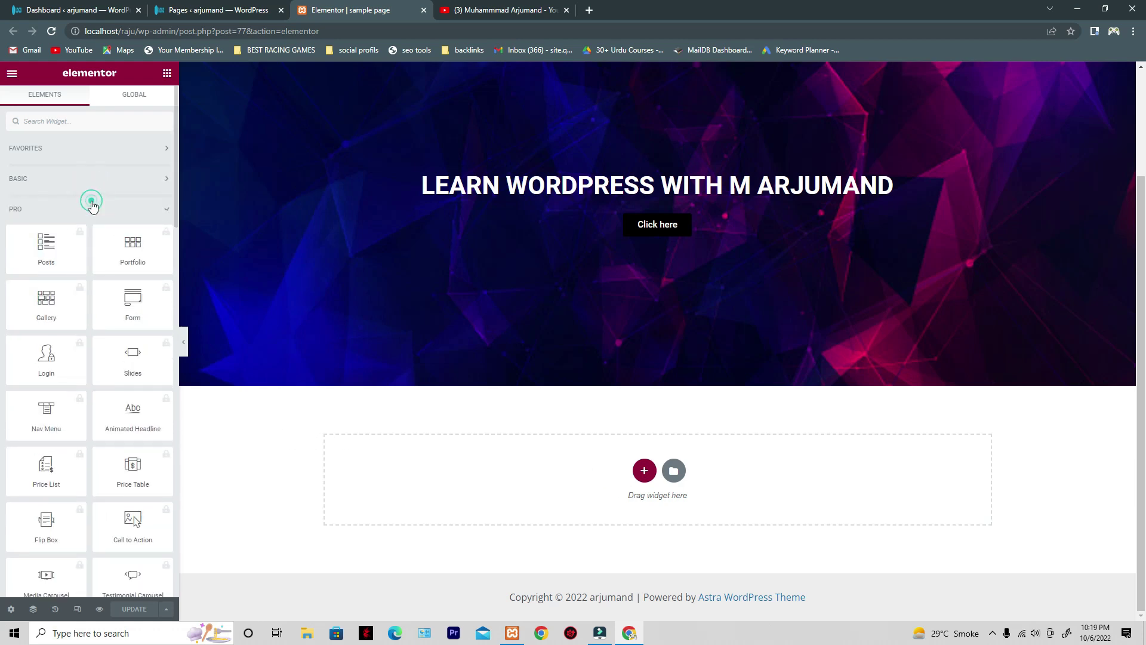
{"action": "left_click", "coordinate": [90, 203]}
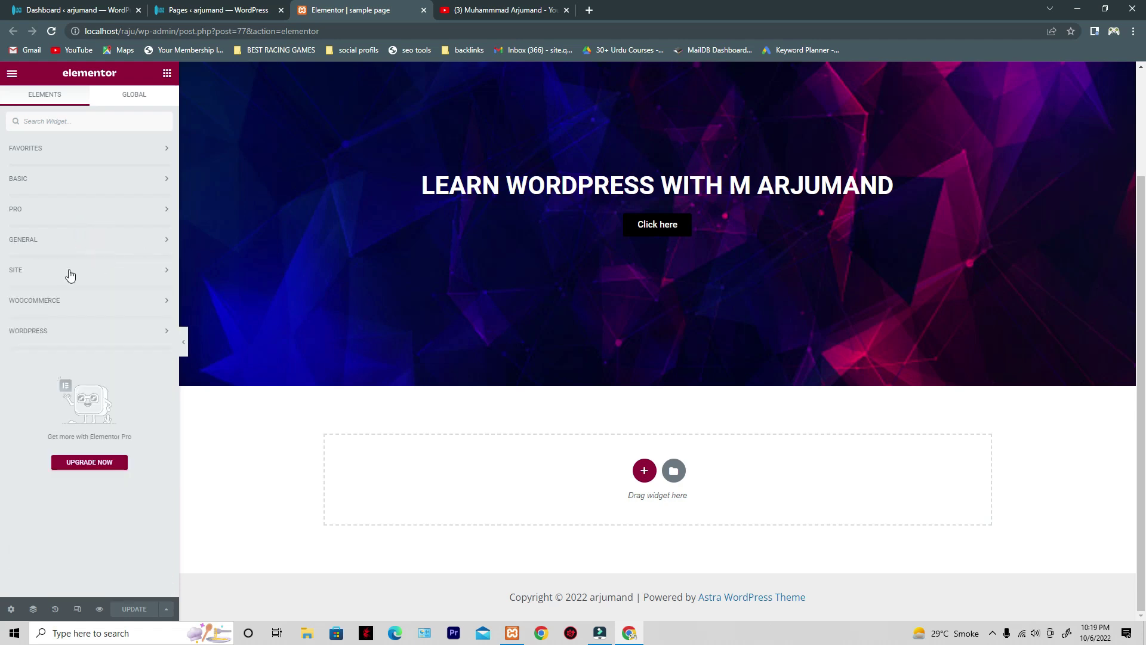
{"action": "left_click", "coordinate": [86, 181]}
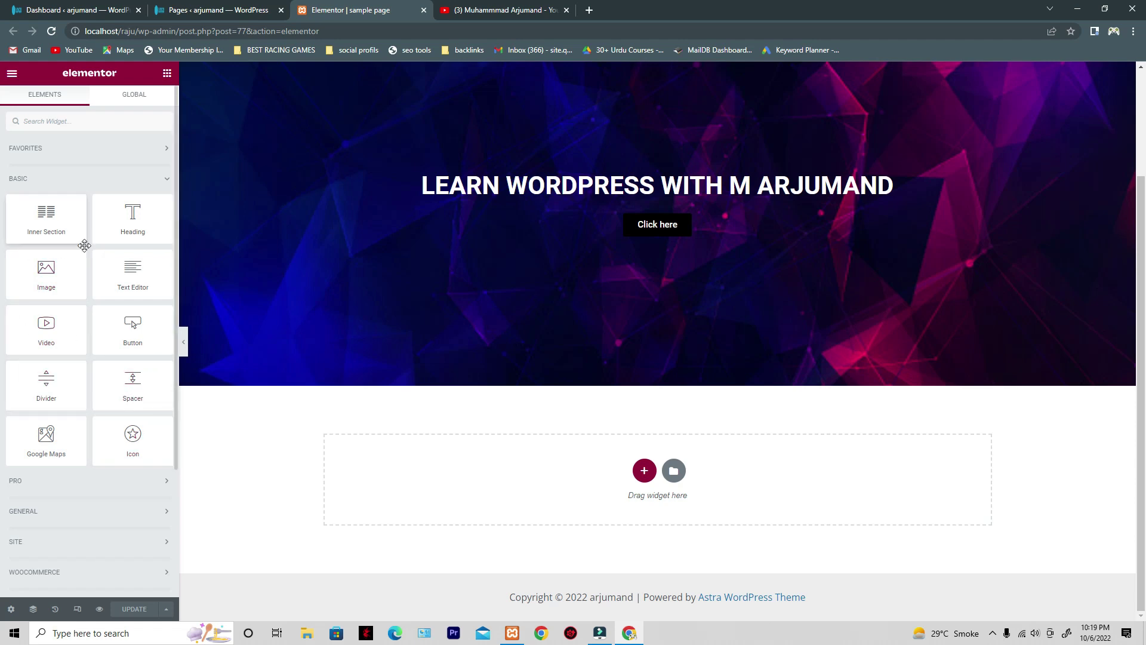
{"action": "left_click", "coordinate": [61, 178]}
{"action": "left_click", "coordinate": [85, 209]}
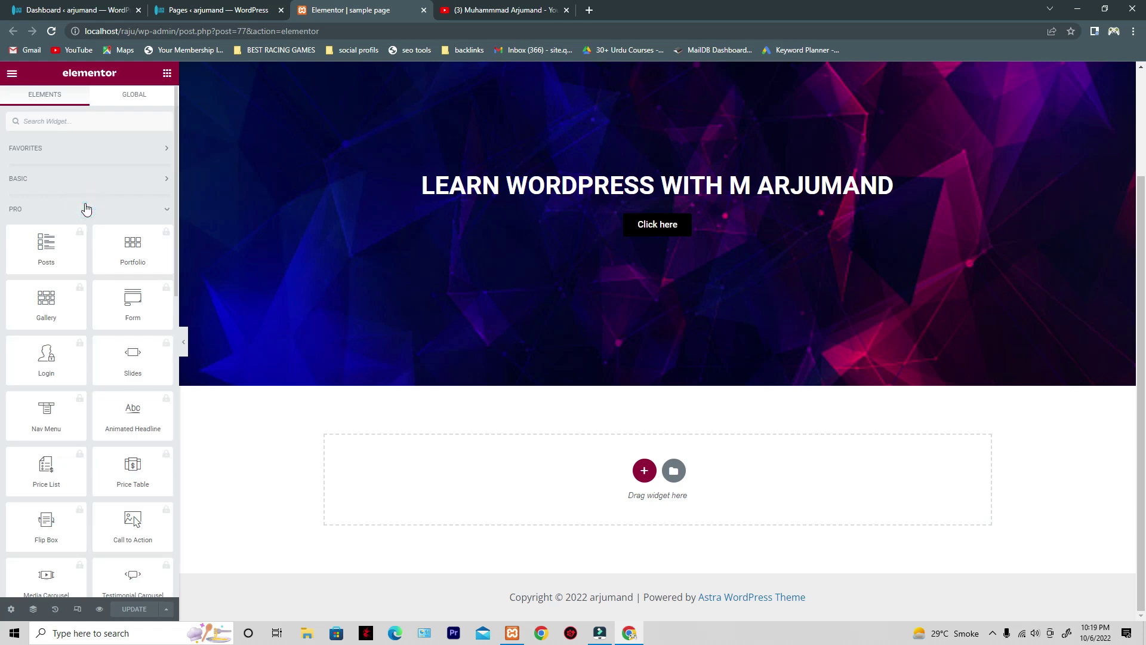
{"action": "scroll", "coordinate": [90, 251], "scroll_direction": "down", "scroll_amount": 1}
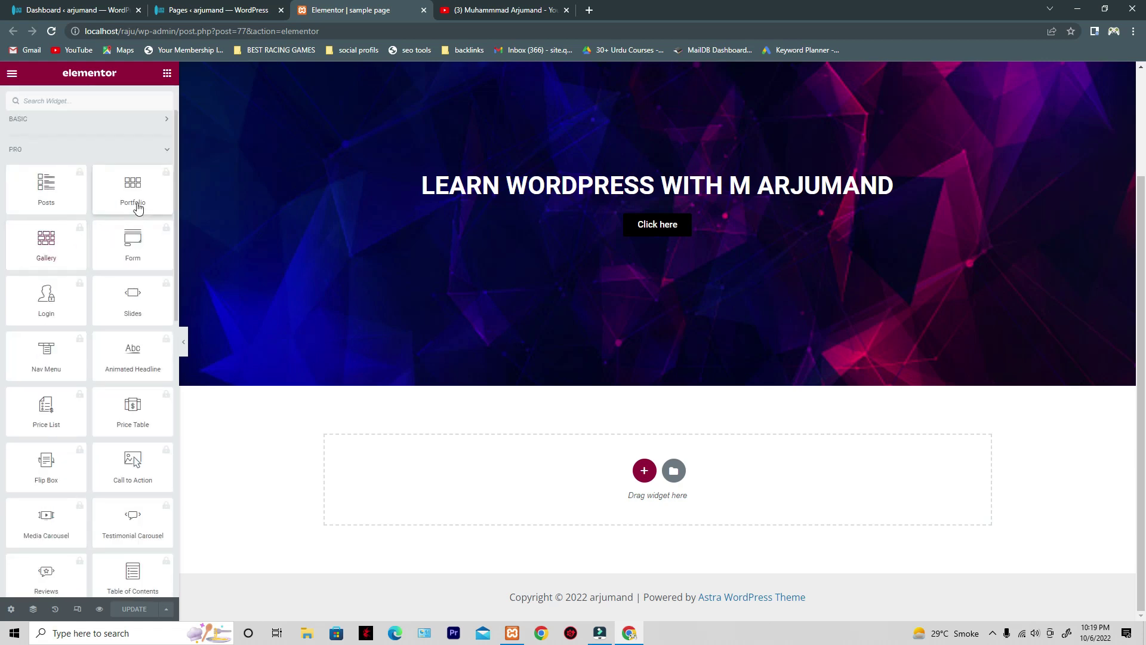
{"action": "scroll", "coordinate": [84, 221], "scroll_direction": "down", "scroll_amount": 6}
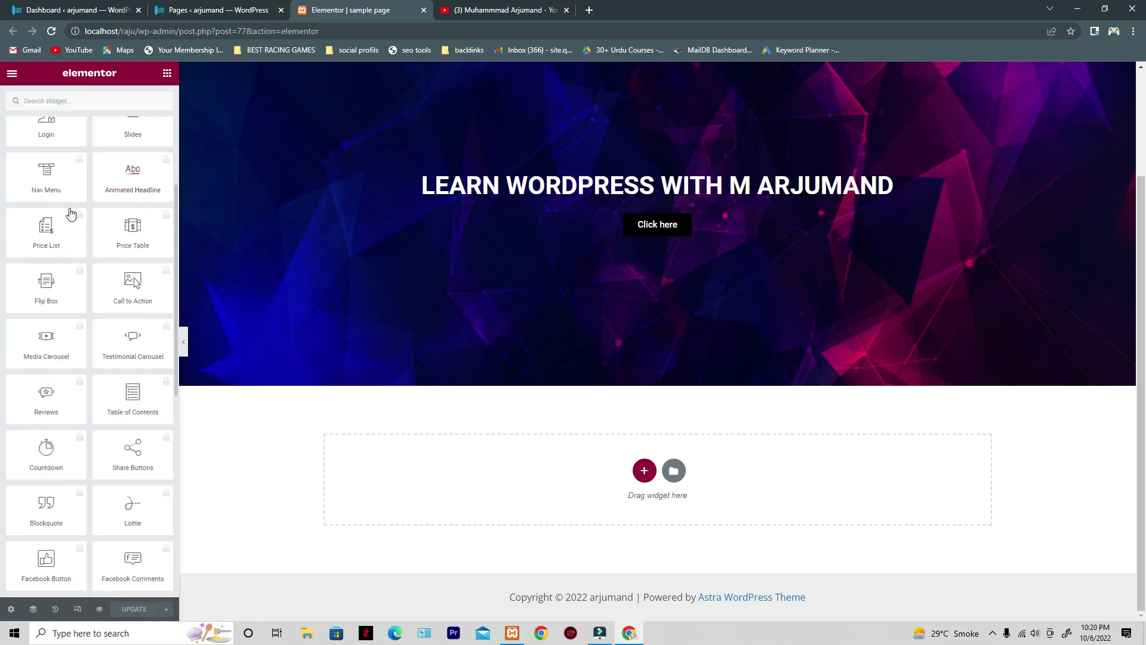
{"action": "scroll", "coordinate": [90, 269], "scroll_direction": "down", "scroll_amount": 5}
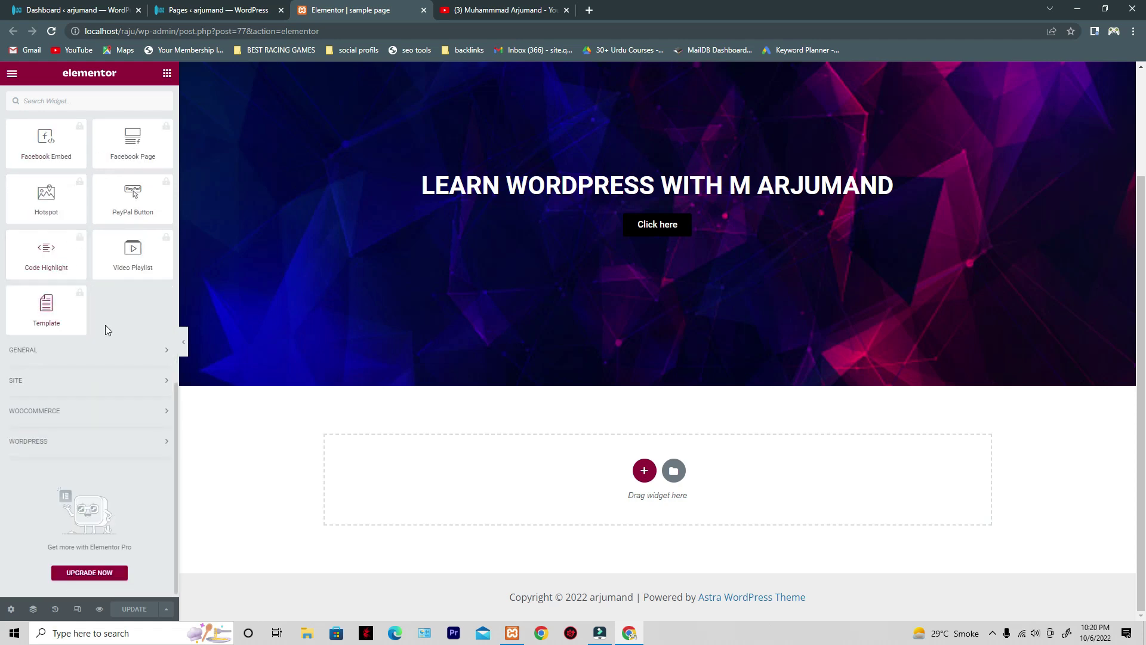
{"action": "scroll", "coordinate": [98, 328], "scroll_direction": "up", "scroll_amount": 5}
{"action": "scroll", "coordinate": [89, 332], "scroll_direction": "up", "scroll_amount": 7}
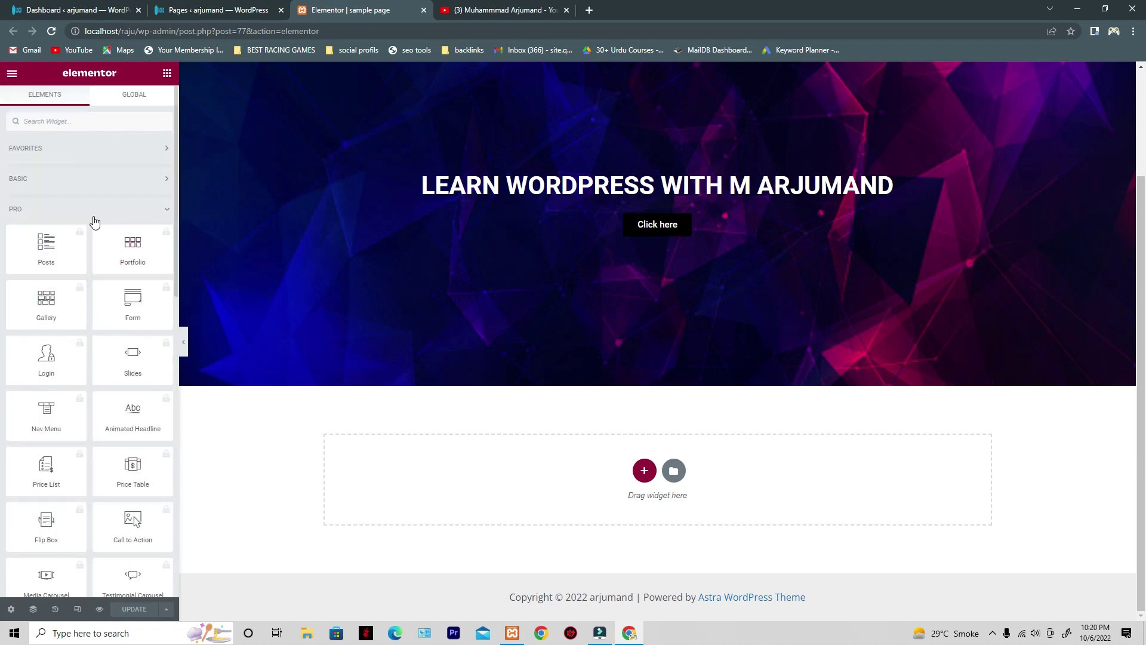
{"action": "left_click", "coordinate": [111, 213]}
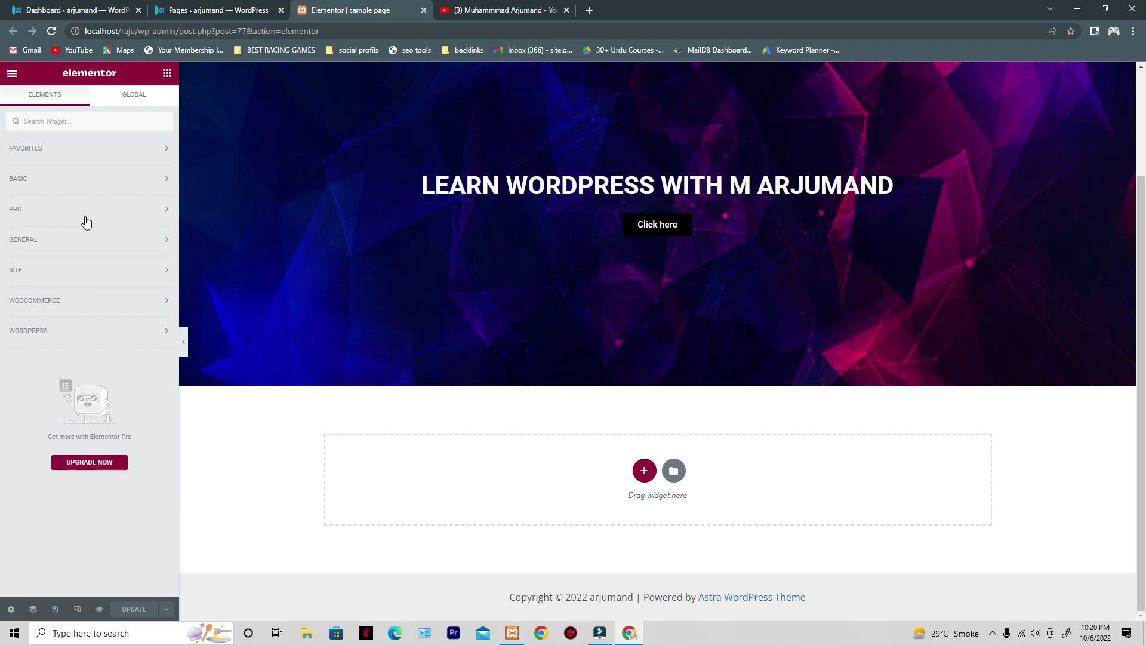
- Browse the General widgets, then expand Basic to show Heading, Image, Text Editor and Button
{"action": "right_click", "coordinate": [409, 448]}
{"action": "left_click", "coordinate": [263, 435]}
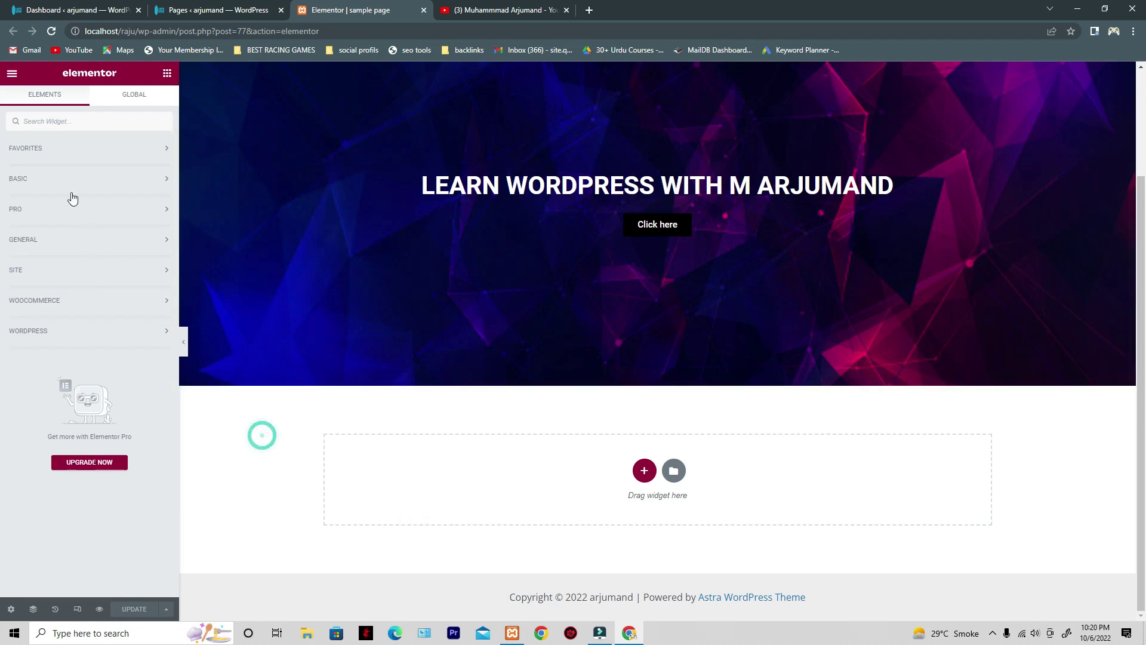
{"action": "left_click", "coordinate": [72, 242]}
{"action": "scroll", "coordinate": [138, 273], "scroll_direction": "down", "scroll_amount": 8}
{"action": "scroll", "coordinate": [119, 273], "scroll_direction": "down", "scroll_amount": 3}
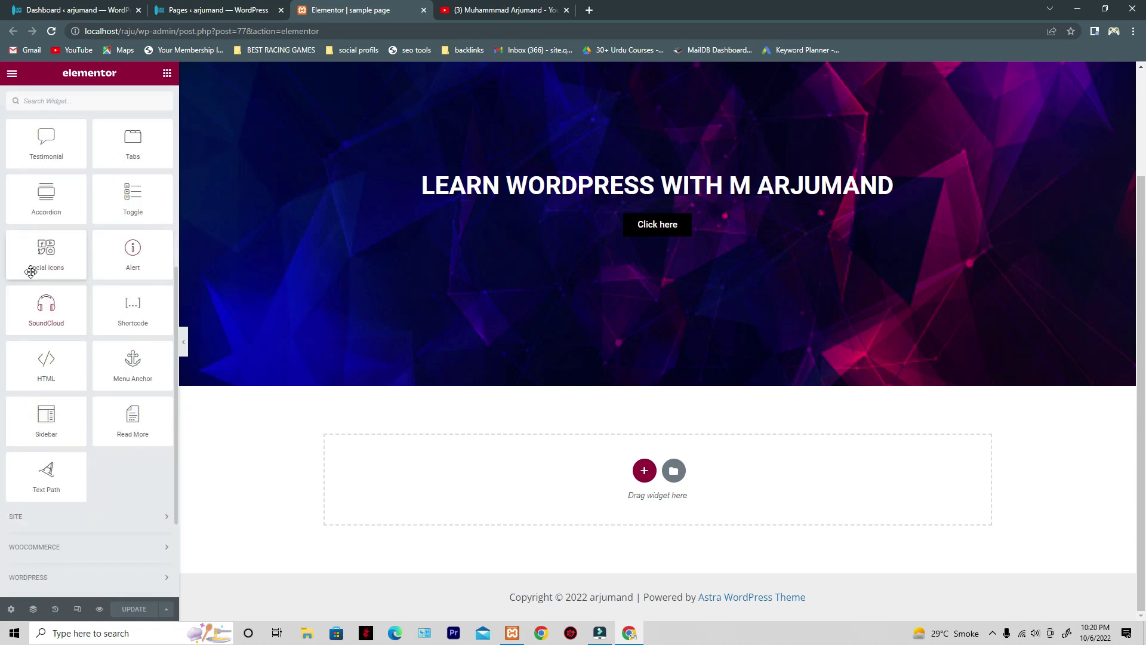
{"action": "scroll", "coordinate": [36, 269], "scroll_direction": "up", "scroll_amount": 5}
{"action": "left_click", "coordinate": [77, 181]}
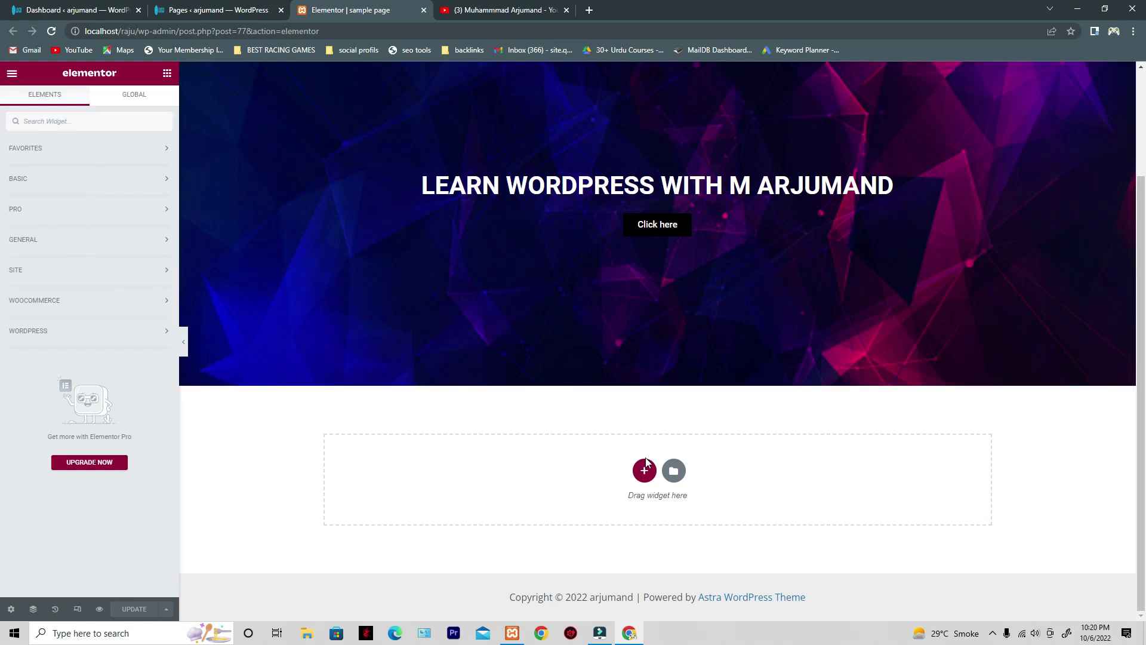
{"action": "left_click", "coordinate": [43, 183]}
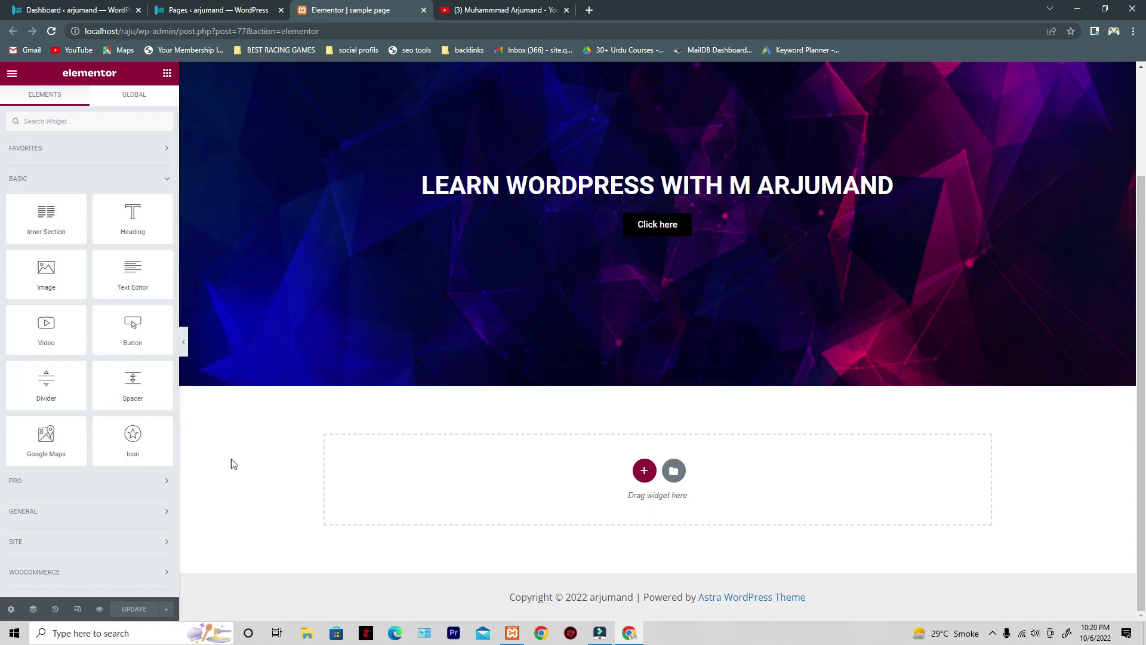
{"action": "scroll", "coordinate": [716, 525], "scroll_direction": "up", "scroll_amount": 2}
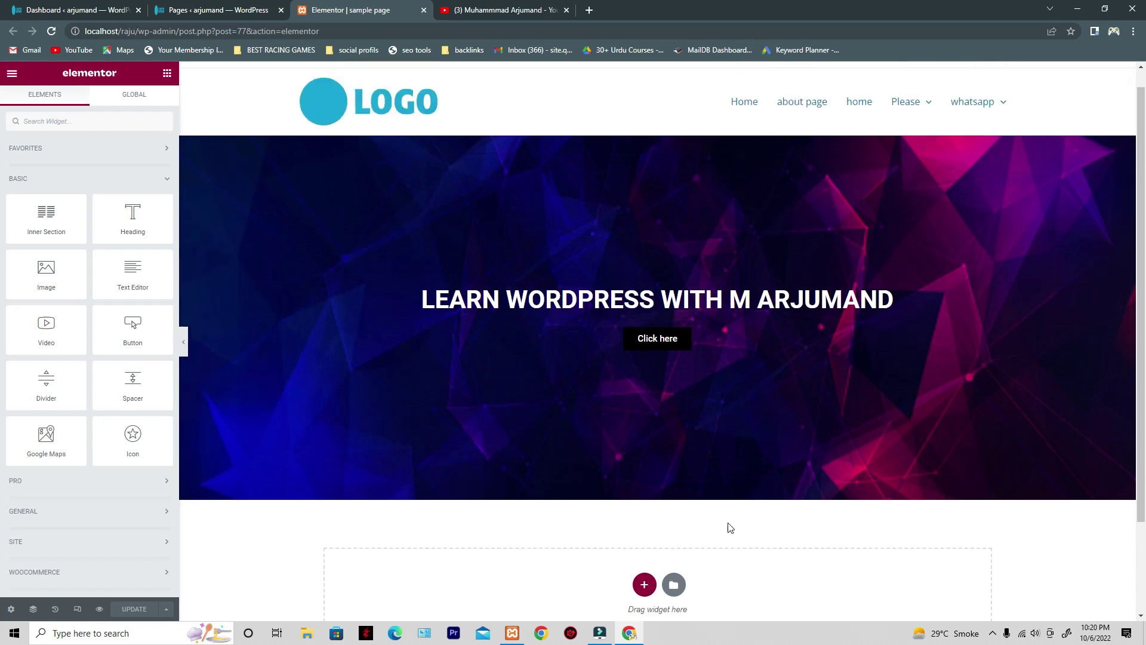
- Add a single-column section below the hero banner and open its Edit Section settings
{"action": "scroll", "coordinate": [732, 251], "scroll_direction": "down", "scroll_amount": 2}
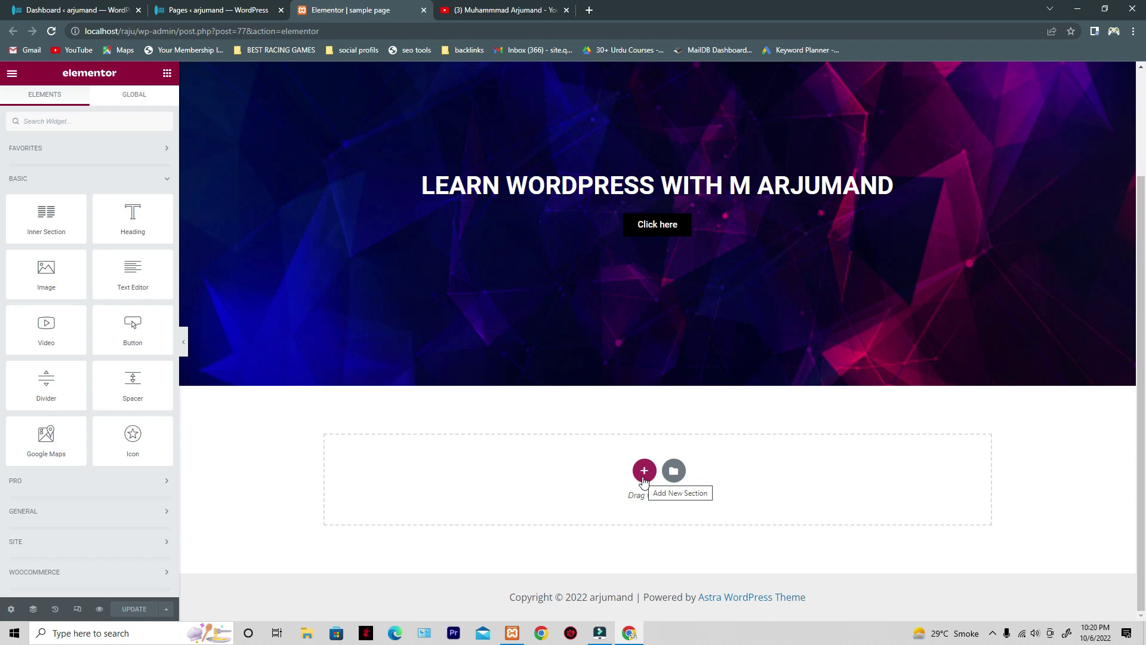
{"action": "left_click", "coordinate": [644, 479]}
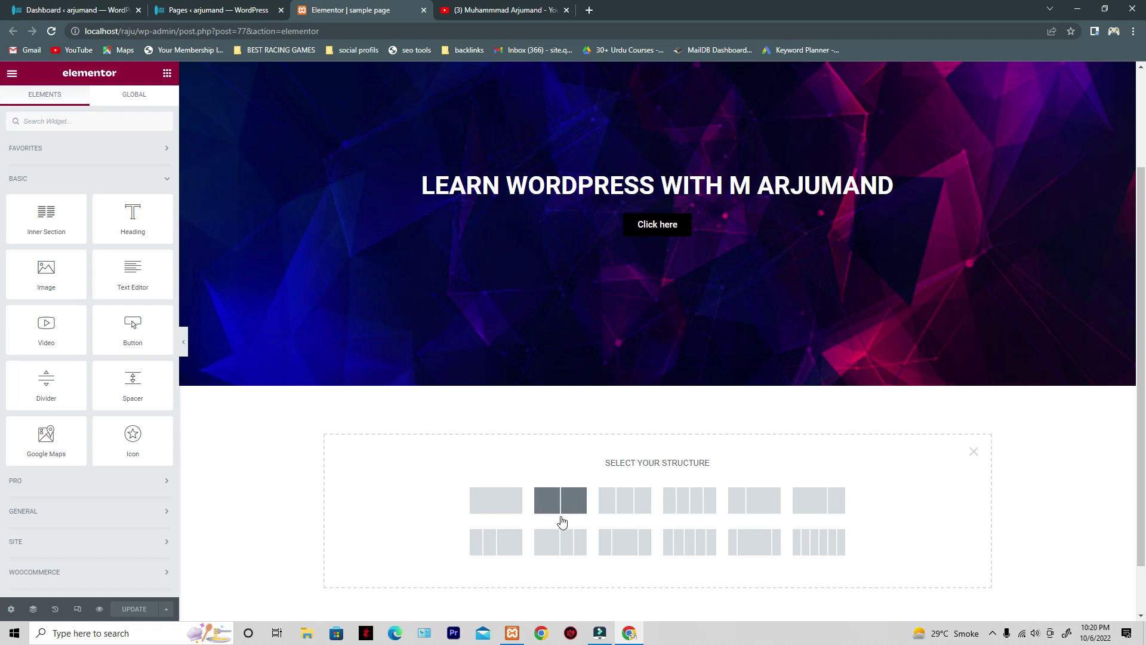
{"action": "left_click", "coordinate": [486, 511]}
{"action": "left_click", "coordinate": [451, 411]}
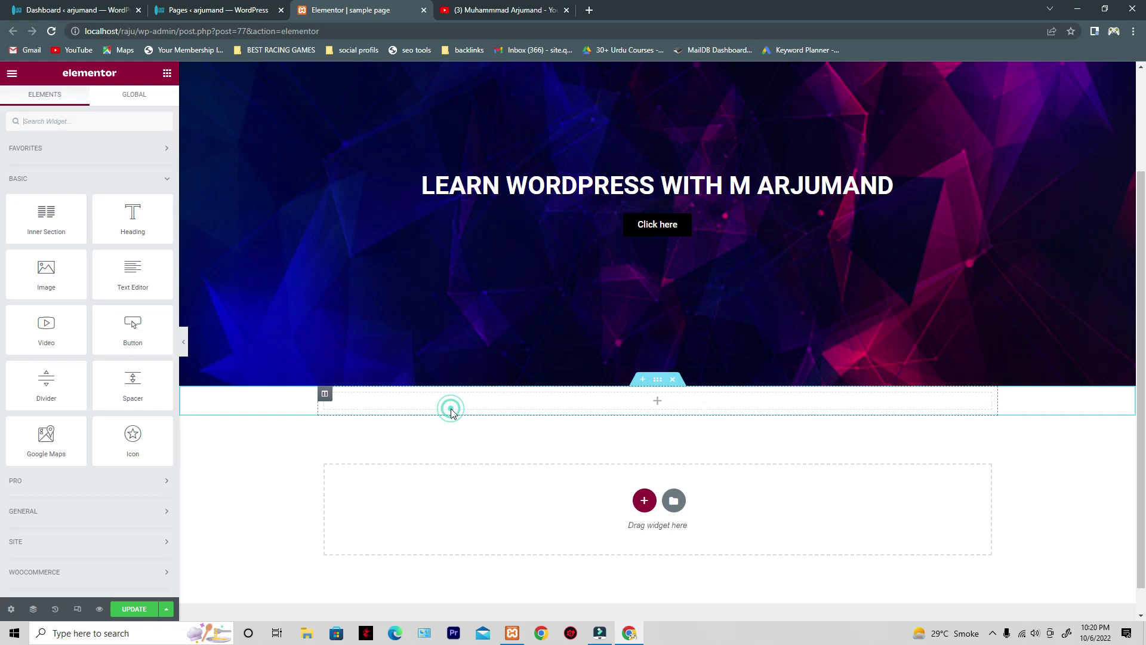
{"action": "left_click", "coordinate": [659, 388]}
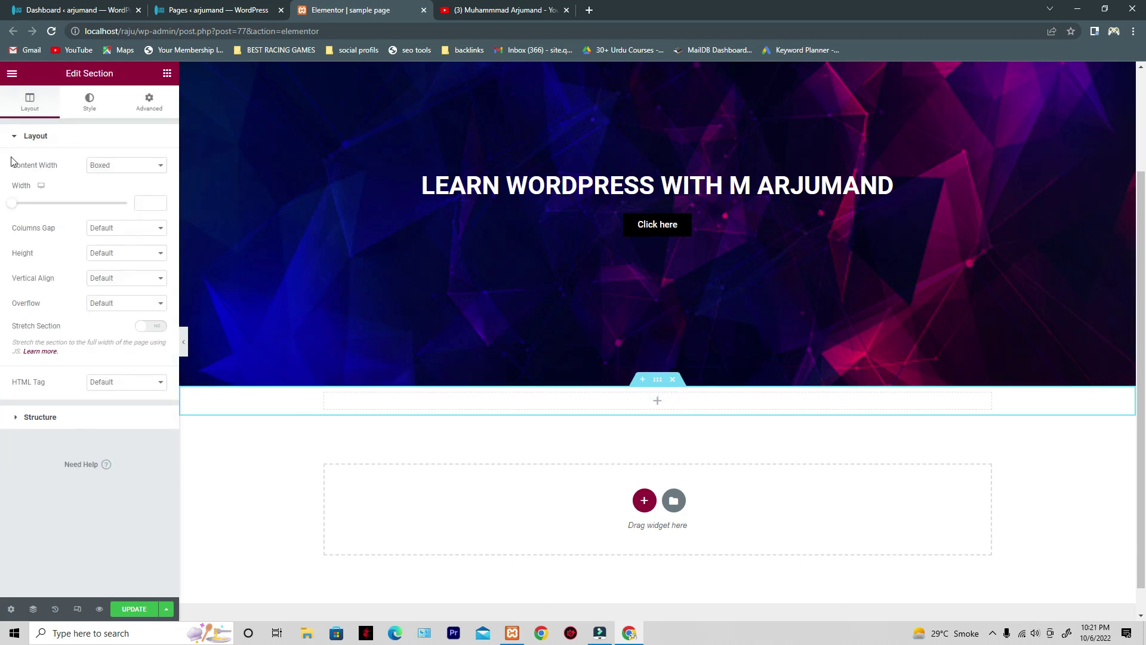
- Drag a Heading widget into the empty section, then open that section's settings
{"action": "left_click_drag", "start_coordinate": [12, 168], "coordinate": [62, 169]}
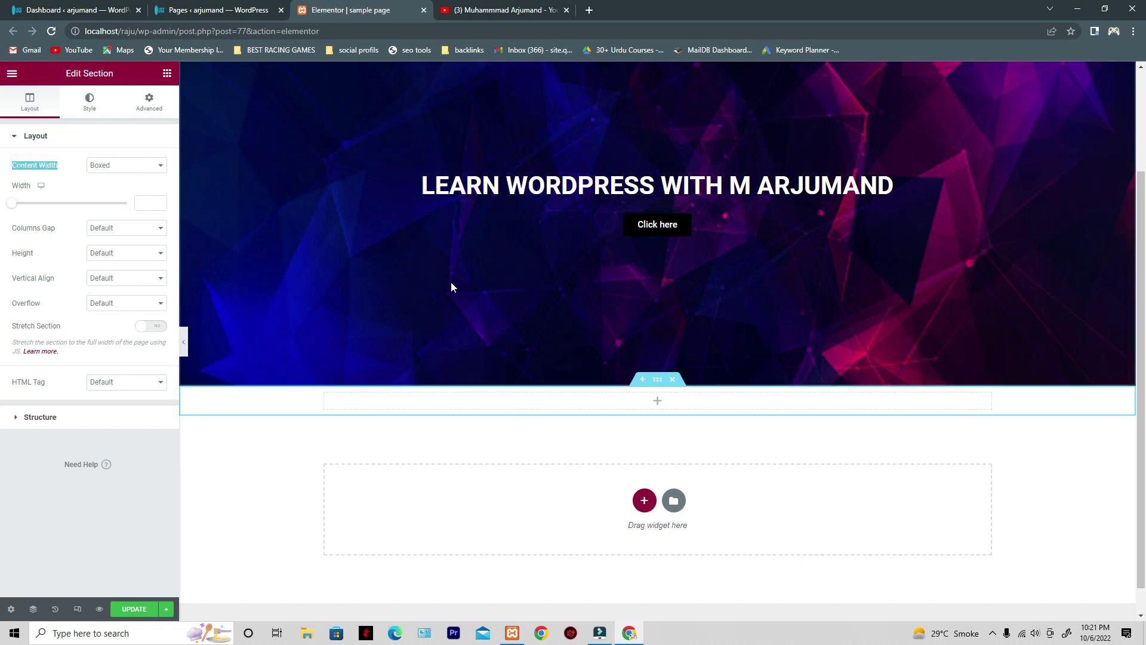
{"action": "left_click", "coordinate": [153, 466]}
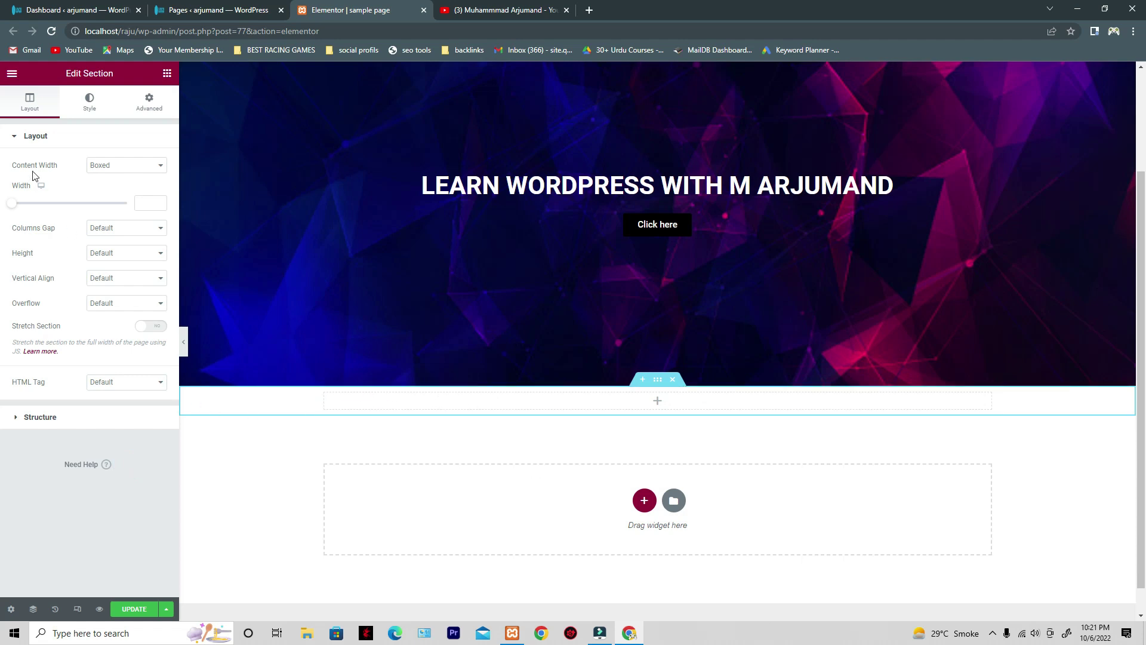
{"action": "left_click", "coordinate": [167, 74]}
{"action": "left_click_drag", "start_coordinate": [132, 224], "coordinate": [367, 411]}
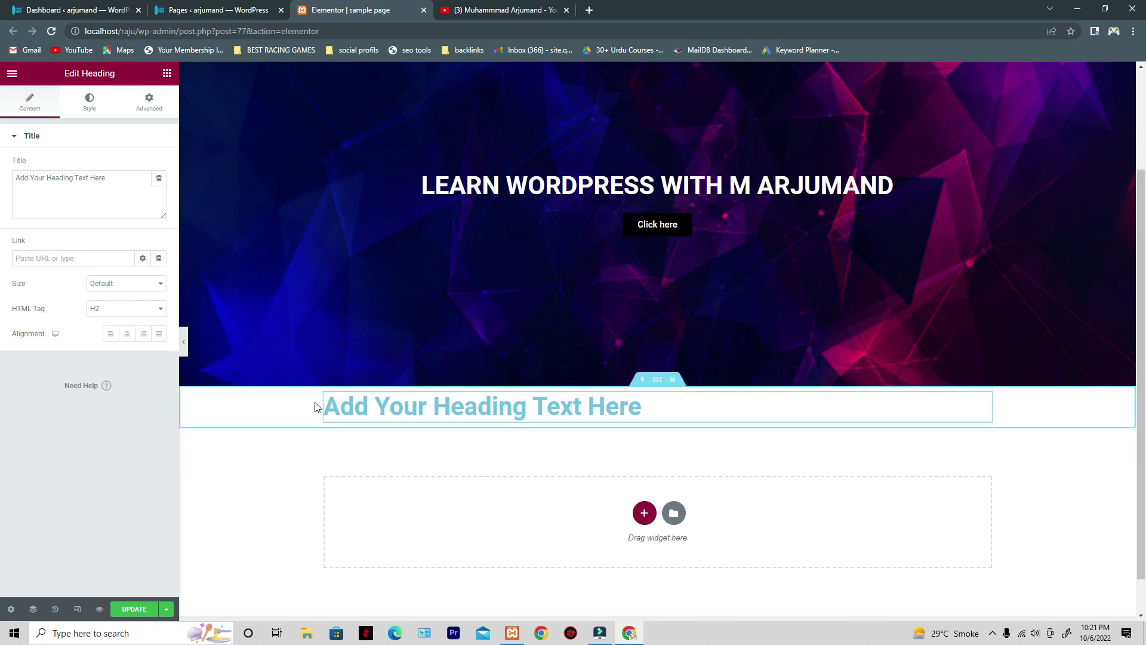
{"action": "left_click", "coordinate": [658, 381]}
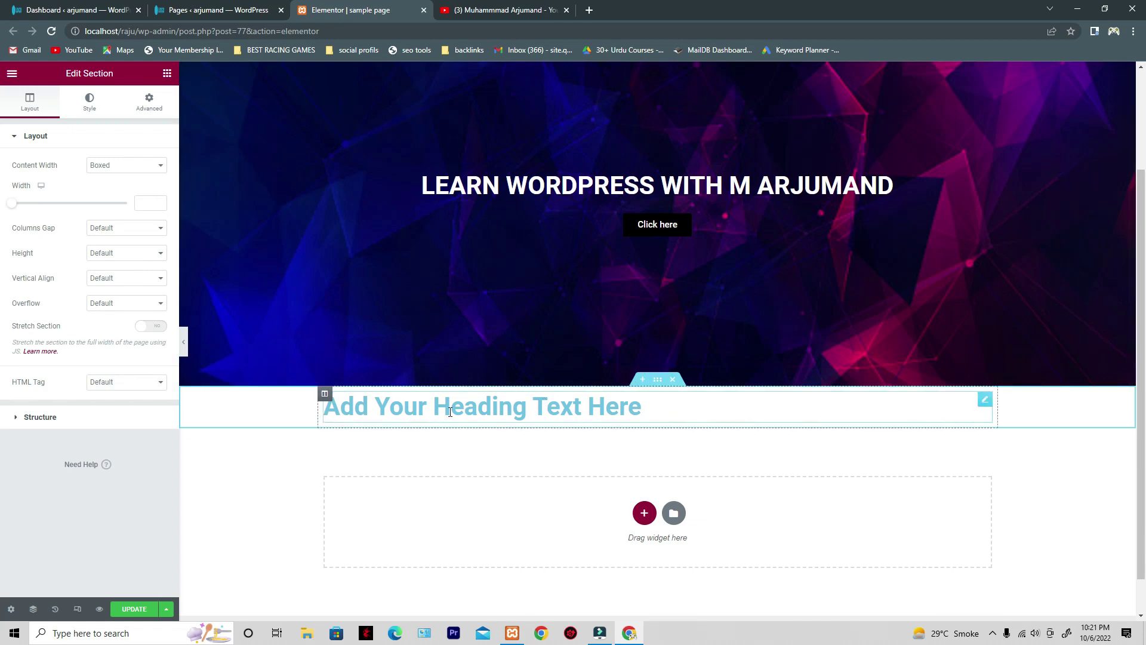
{"action": "scroll", "coordinate": [406, 283], "scroll_direction": "down", "scroll_amount": 1}
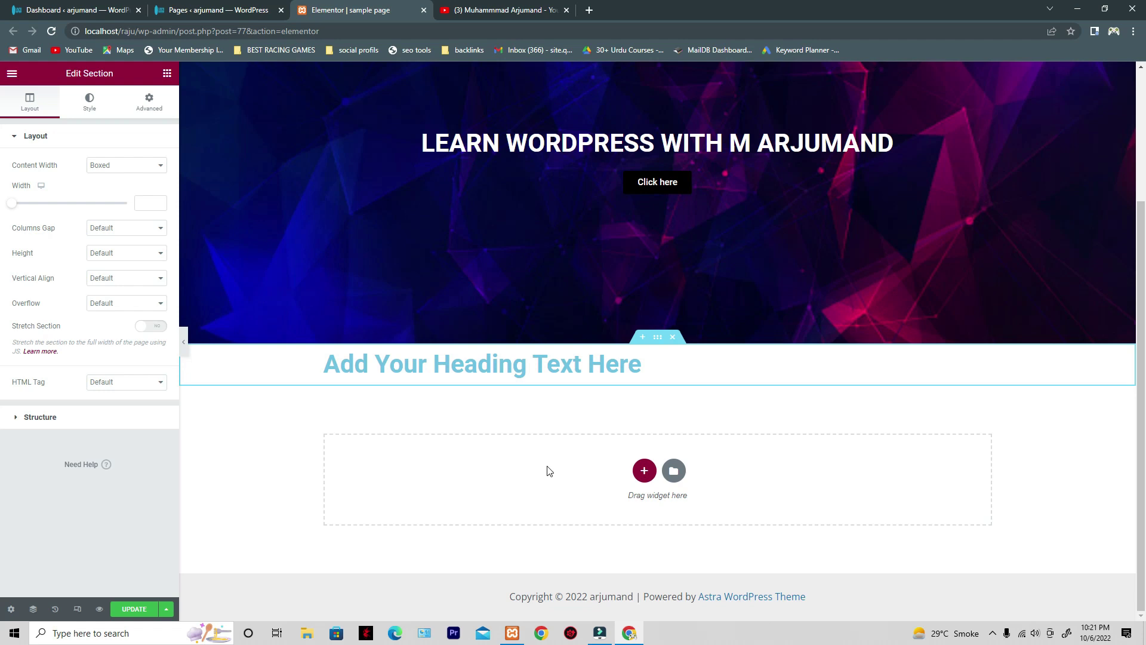
{"action": "scroll", "coordinate": [473, 427], "scroll_direction": "up", "scroll_amount": 3}
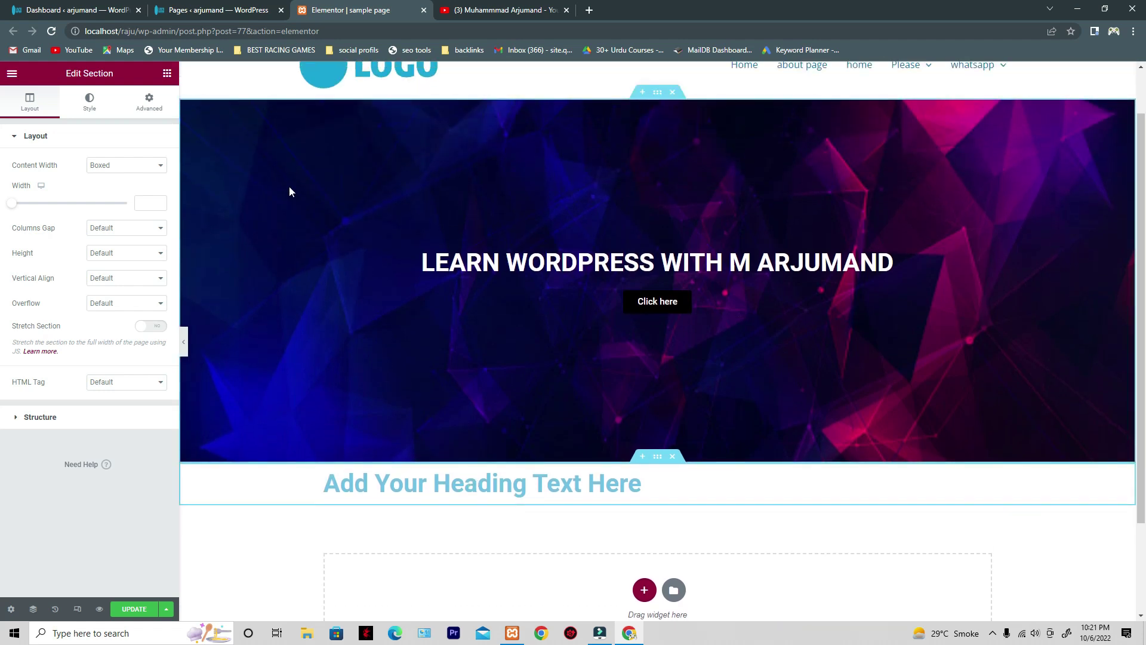
{"action": "left_click_drag", "start_coordinate": [7, 167], "coordinate": [55, 169]}
{"action": "left_click", "coordinate": [113, 171]}
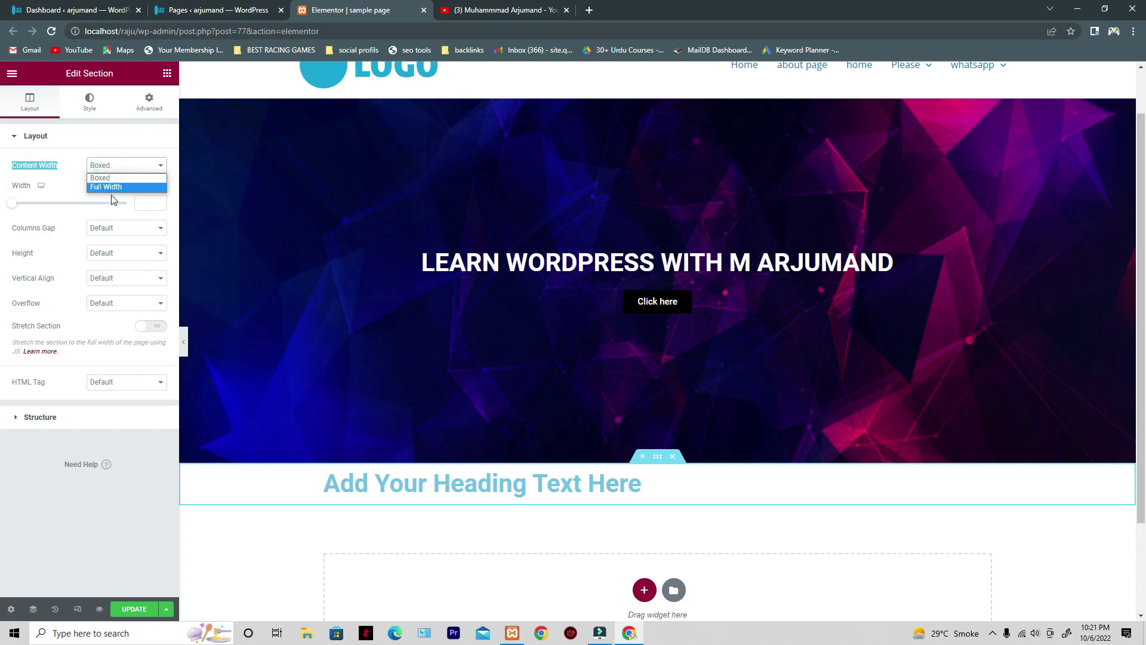
{"action": "left_click", "coordinate": [111, 186]}
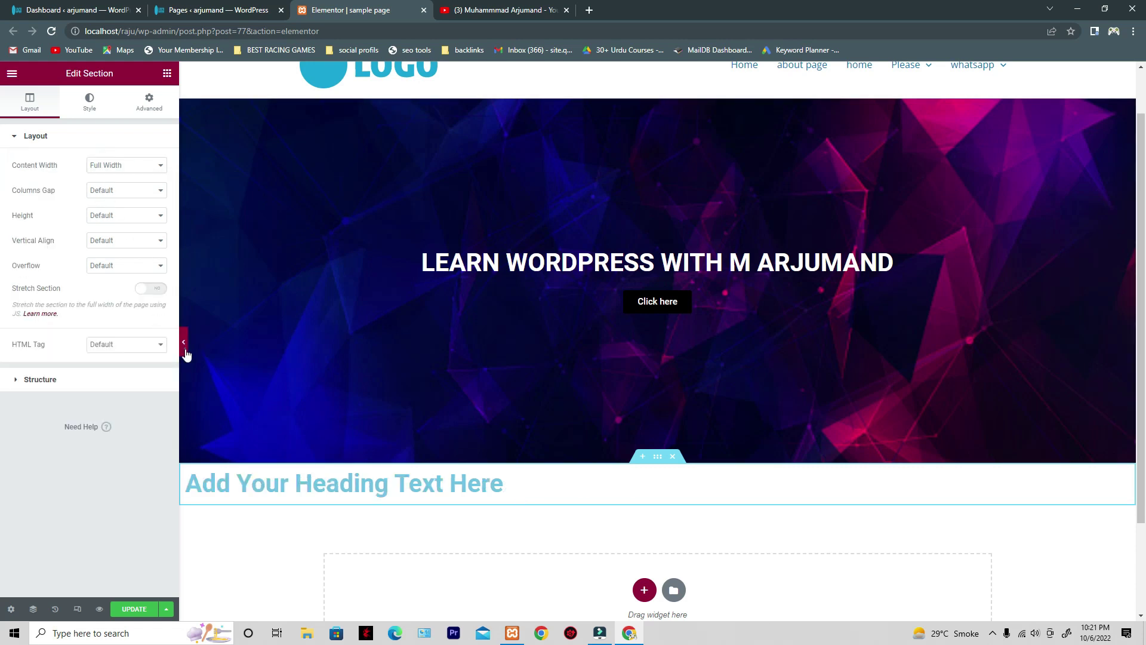
{"action": "left_click", "coordinate": [184, 349]}
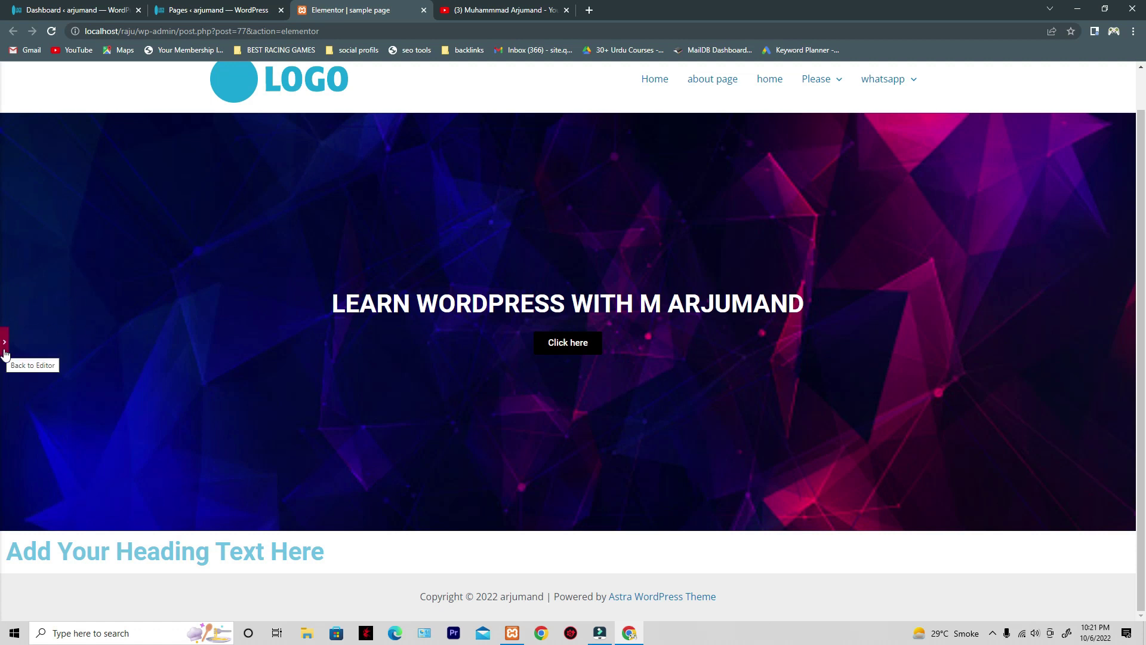
{"action": "scroll", "coordinate": [31, 229], "scroll_direction": "up", "scroll_amount": 1}
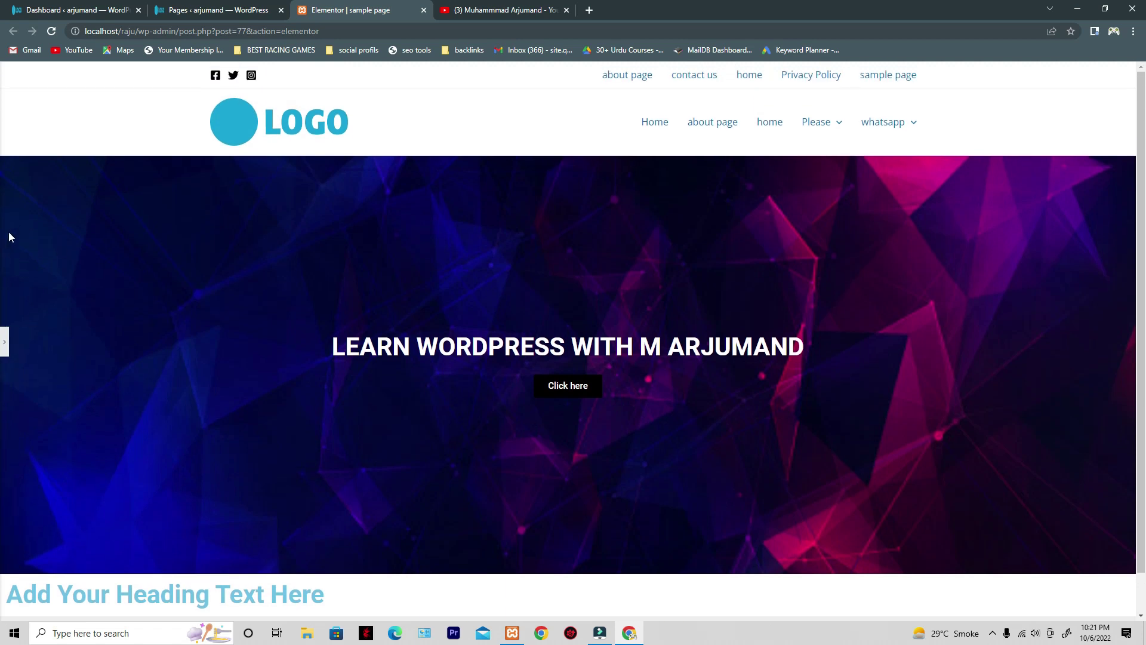
{"action": "left_click", "coordinate": [5, 342]}
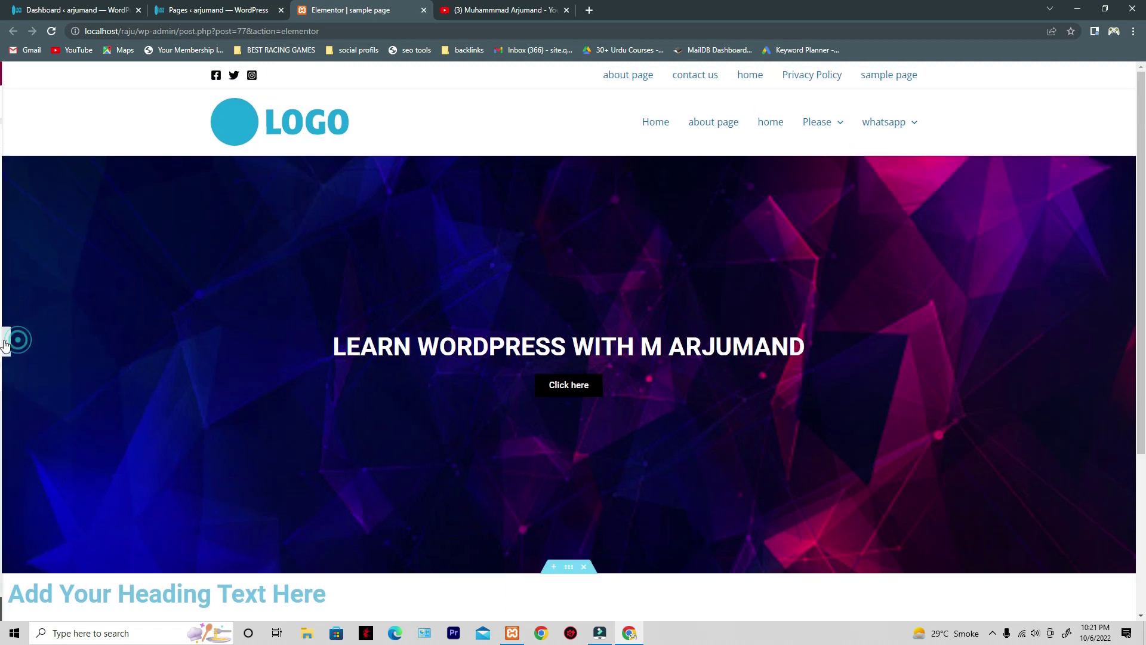
{"action": "left_click", "coordinate": [97, 171]}
{"action": "left_click", "coordinate": [98, 177]}
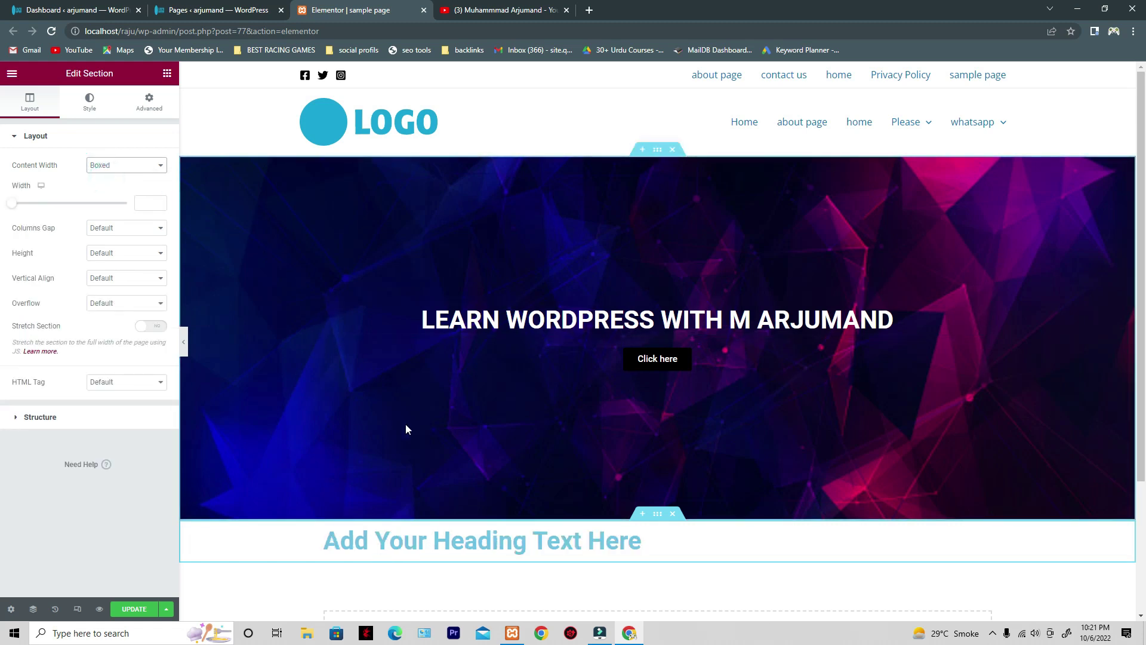
{"action": "scroll", "coordinate": [406, 430], "scroll_direction": "down", "scroll_amount": 2}
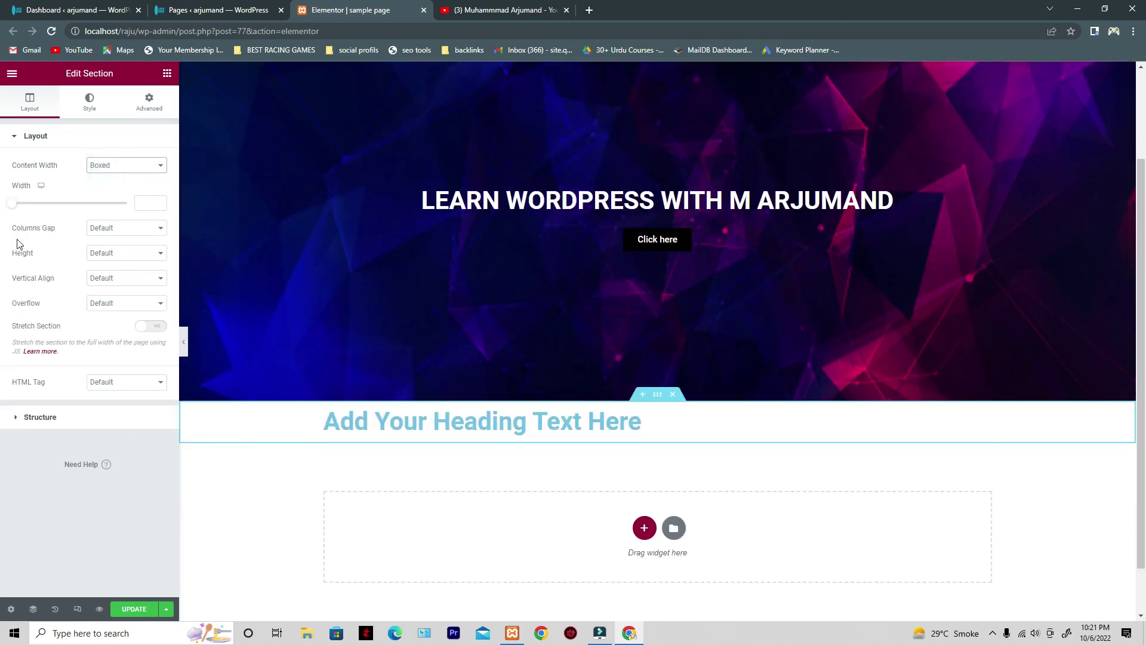
- Set the section's Columns Gap to No Gap, then select the heading widget for editing
{"action": "left_click_drag", "start_coordinate": [5, 229], "coordinate": [58, 231]}
{"action": "left_click", "coordinate": [108, 230]}
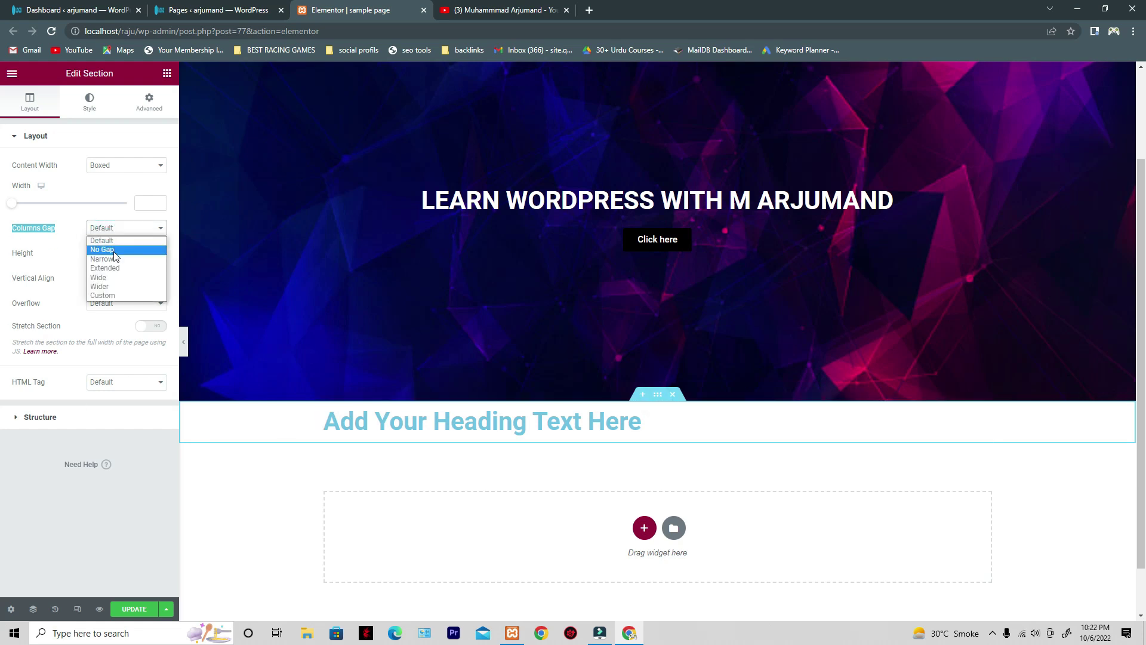
{"action": "left_click", "coordinate": [105, 246]}
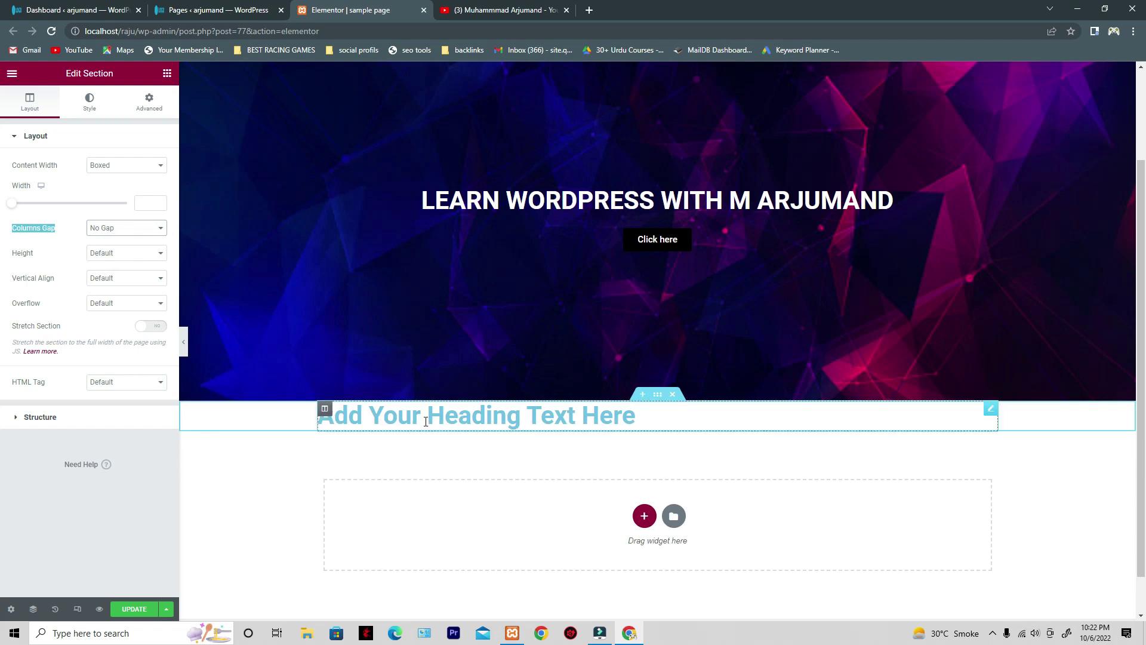
{"action": "left_click", "coordinate": [640, 423]}
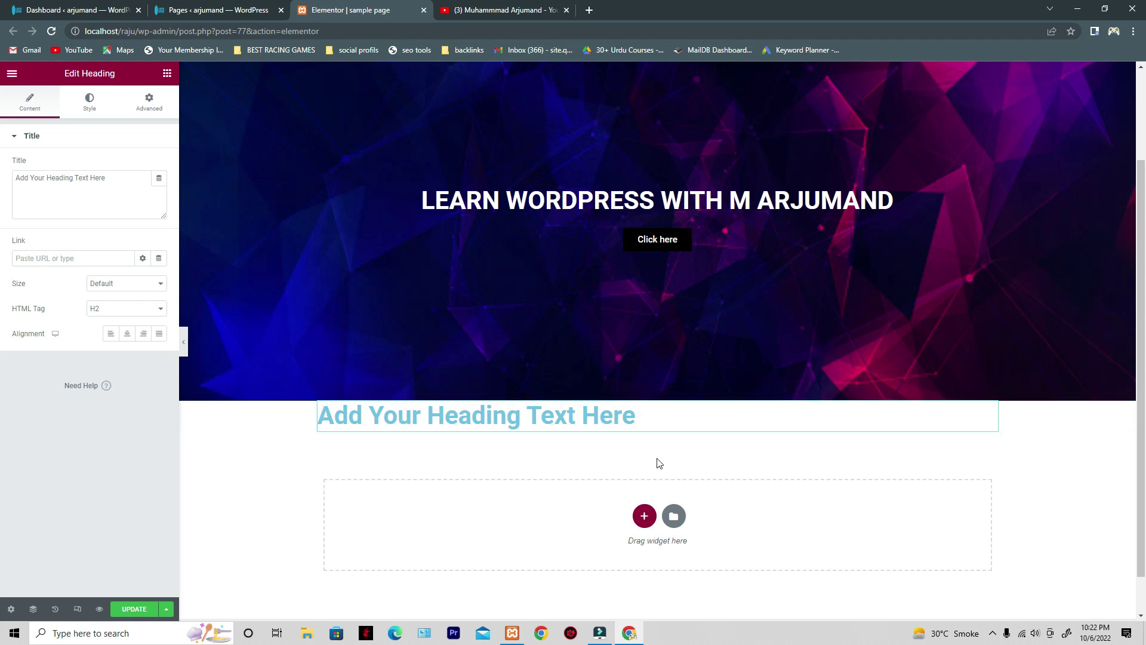
- Select the placeholder heading's section and show its Advanced spacing options
{"action": "left_click", "coordinate": [657, 412]}
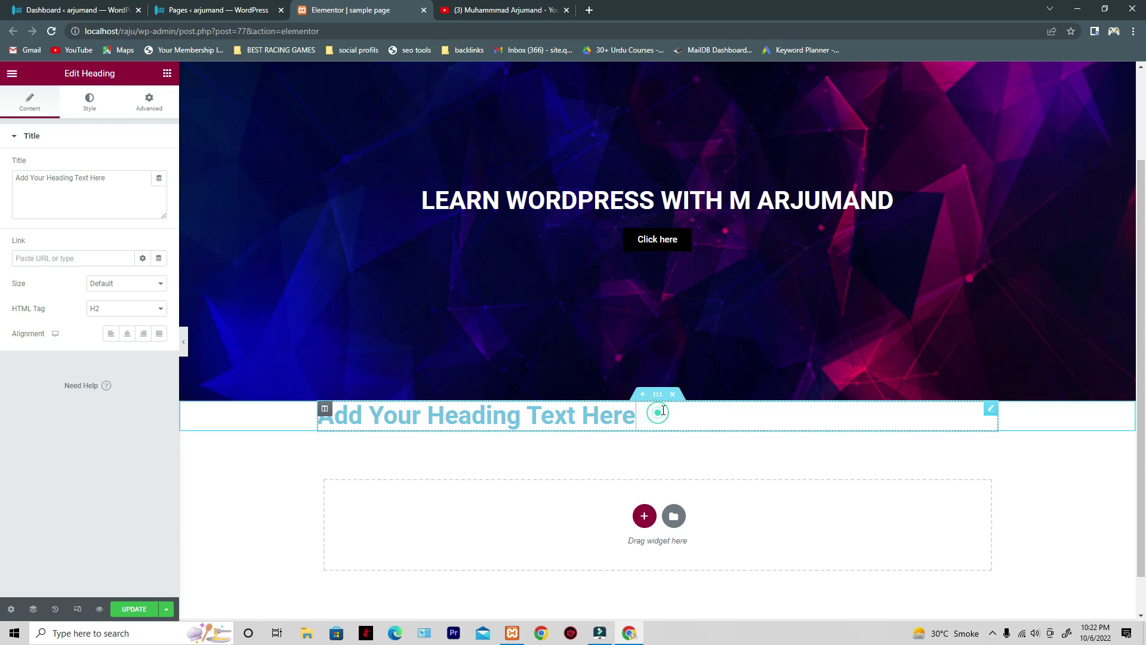
{"action": "left_click", "coordinate": [991, 413]}
{"action": "left_click", "coordinate": [659, 396]}
{"action": "left_click", "coordinate": [149, 103]}
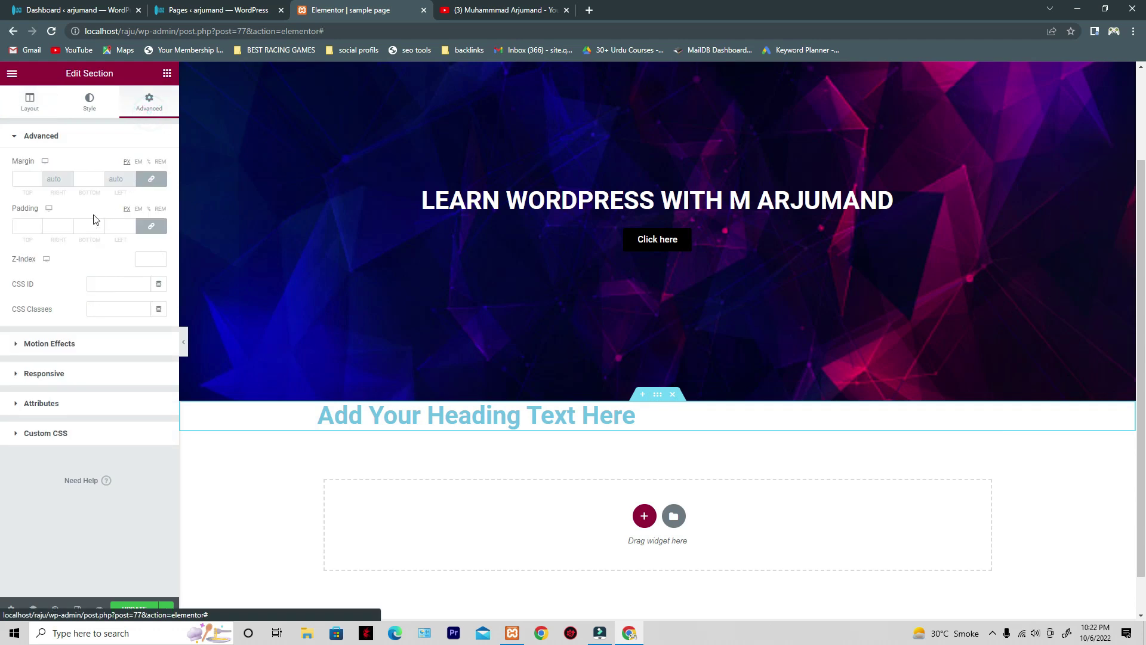
- Adjust the section padding in px and then percent, ending at 0 on all sides
{"action": "left_click", "coordinate": [37, 223]}
{"action": "left_click", "coordinate": [37, 224]}
{"action": "left_click", "coordinate": [38, 224]}
{"action": "left_click", "coordinate": [38, 223]}
{"action": "left_click", "coordinate": [38, 224]}
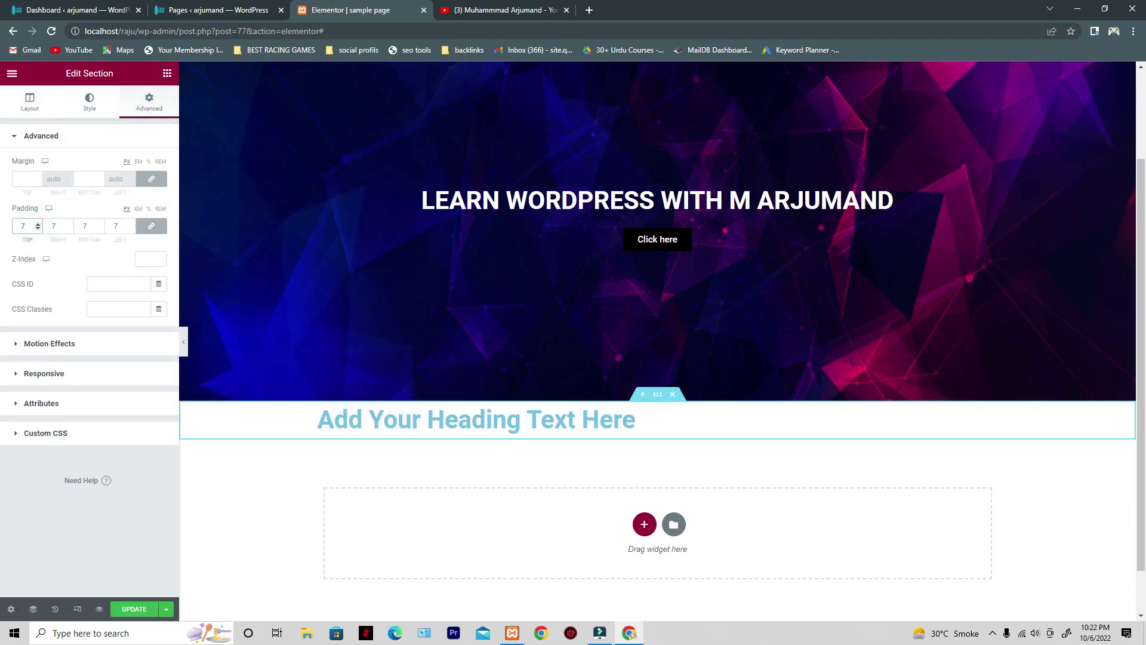
{"action": "left_click", "coordinate": [148, 210]}
{"action": "left_click", "coordinate": [37, 224]}
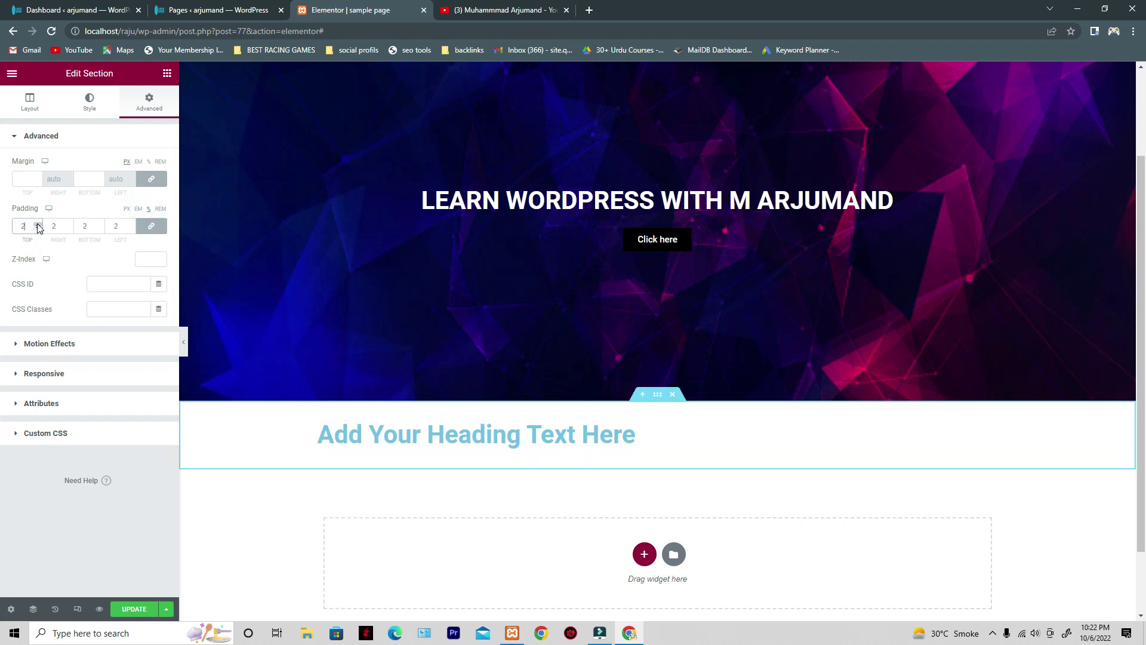
{"action": "left_click", "coordinate": [37, 230]}
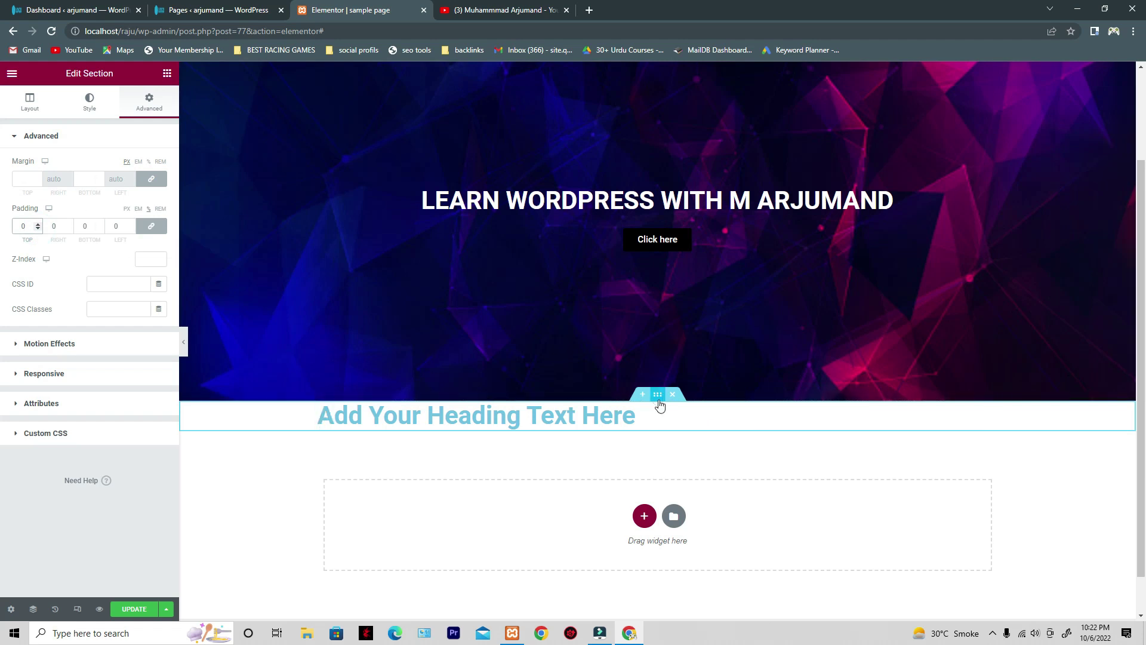
{"action": "left_click", "coordinate": [28, 110]}
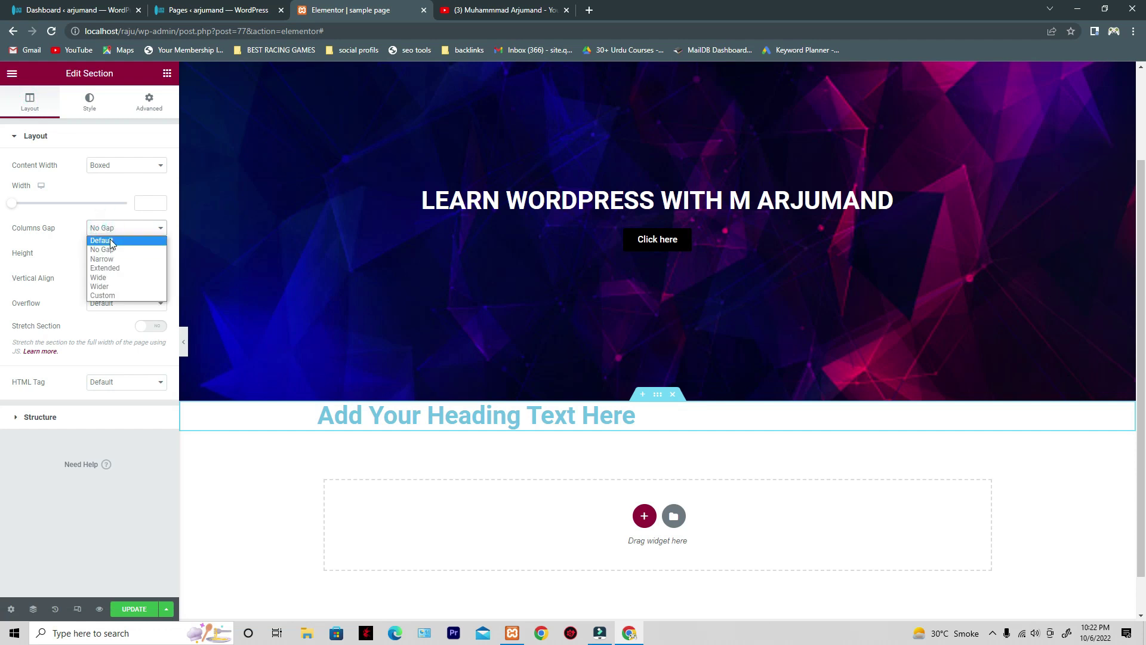
- Reset the section's Columns Gap to Default and select the placeholder heading widget
{"action": "left_click", "coordinate": [111, 240]}
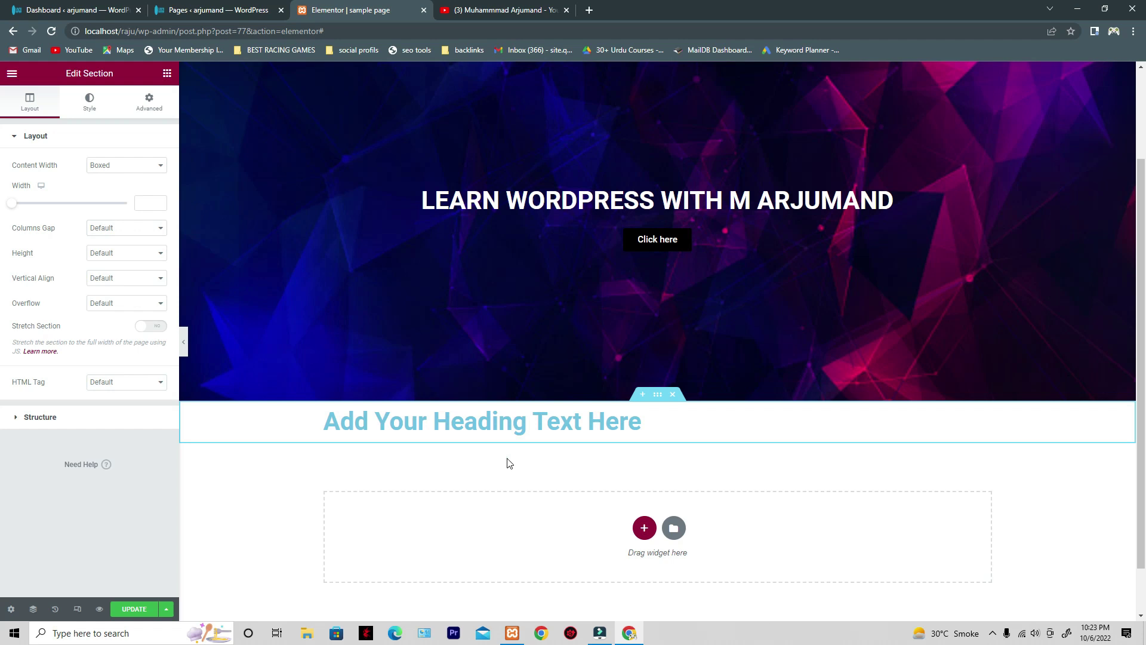
{"action": "left_click", "coordinate": [696, 431]}
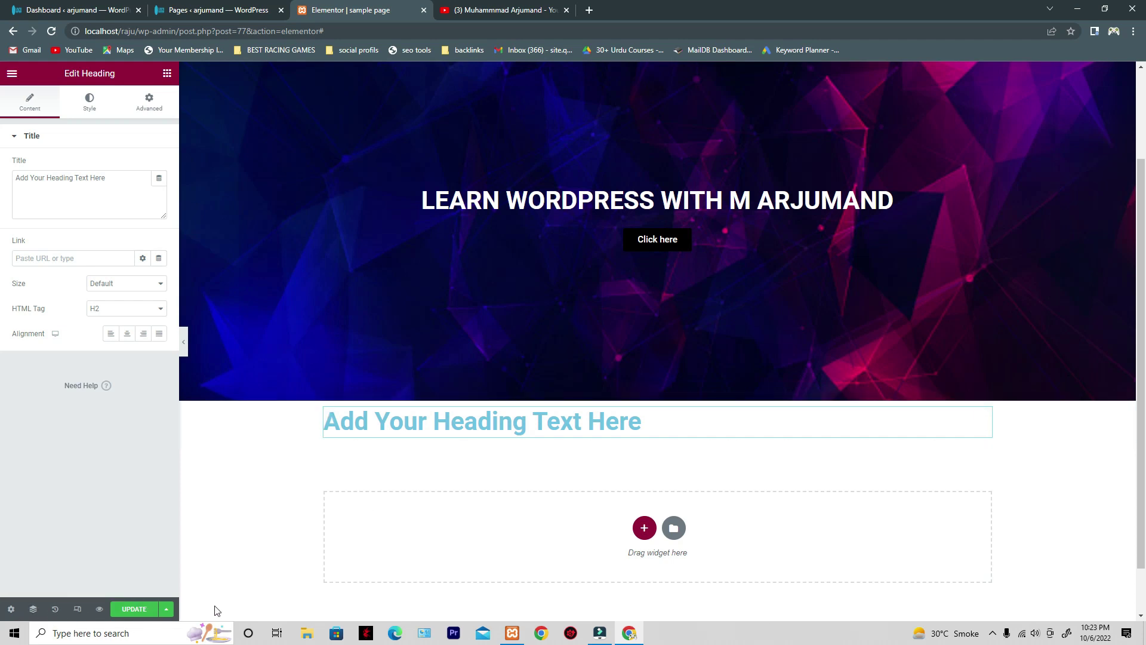
- Open the Navigator, move it aside, collapse the second section, and select the hero section
{"action": "left_click", "coordinate": [33, 611]}
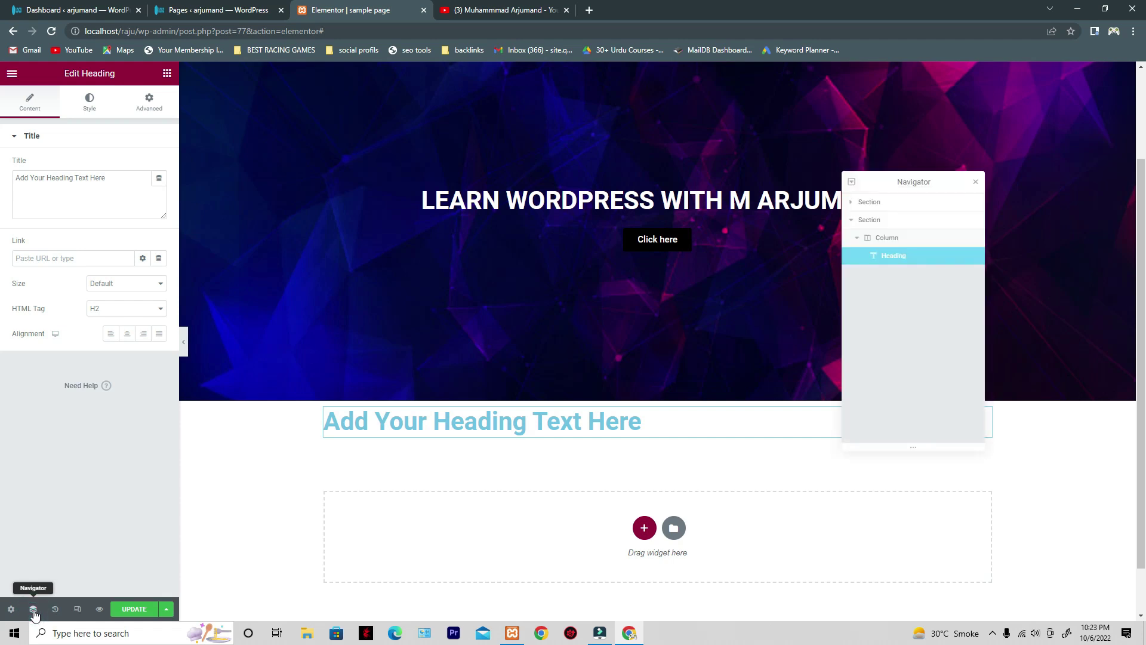
{"action": "left_click_drag", "start_coordinate": [885, 187], "coordinate": [960, 199]}
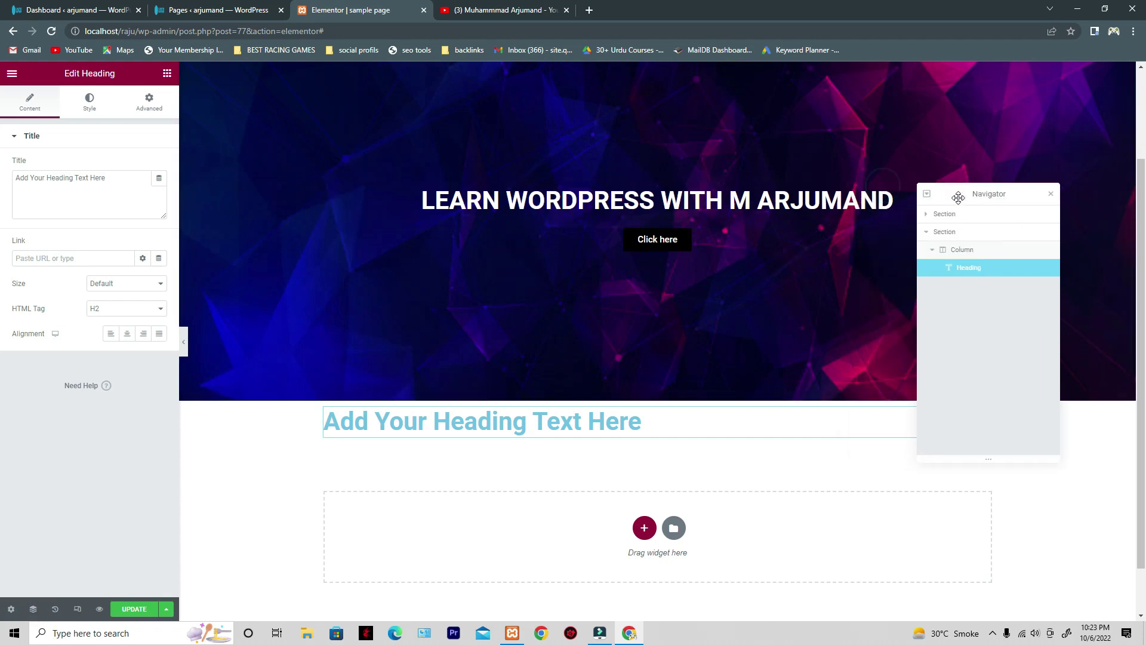
{"action": "left_click", "coordinate": [930, 250]}
{"action": "left_click", "coordinate": [925, 233]}
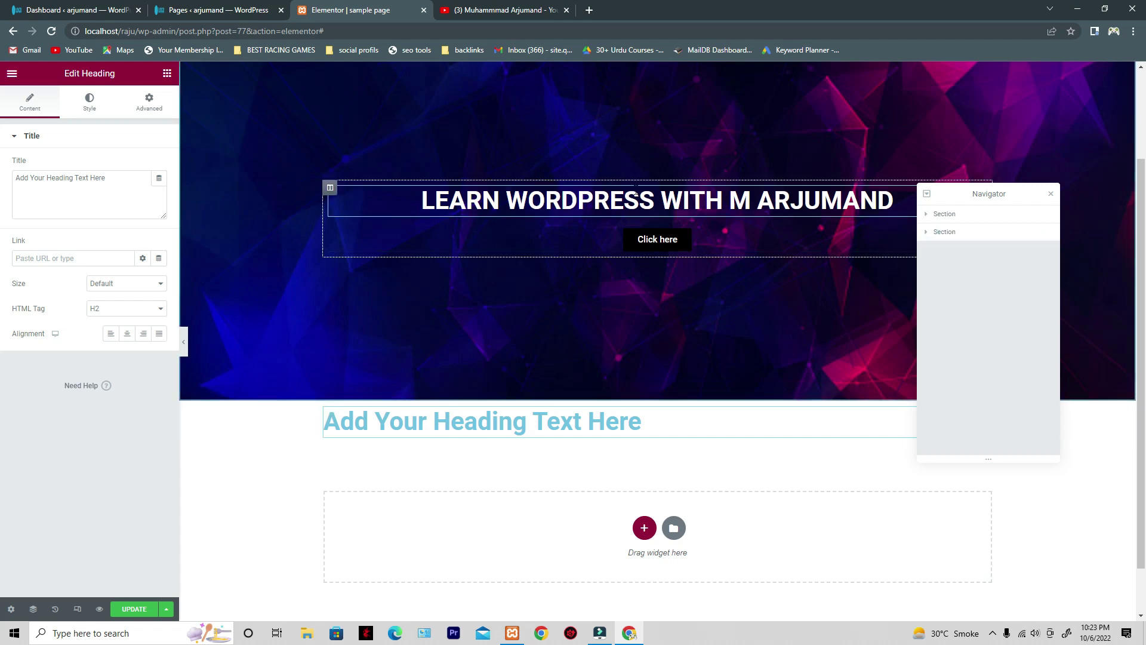
{"action": "scroll", "coordinate": [706, 342], "scroll_direction": "up", "scroll_amount": 2}
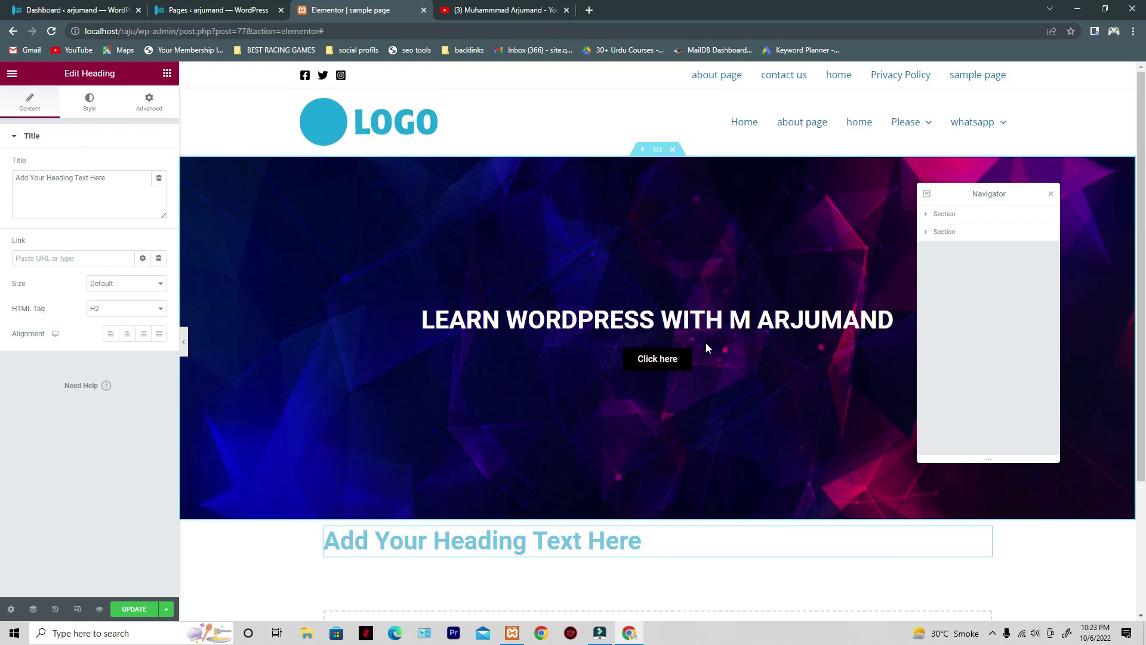
{"action": "left_click", "coordinate": [658, 153]}
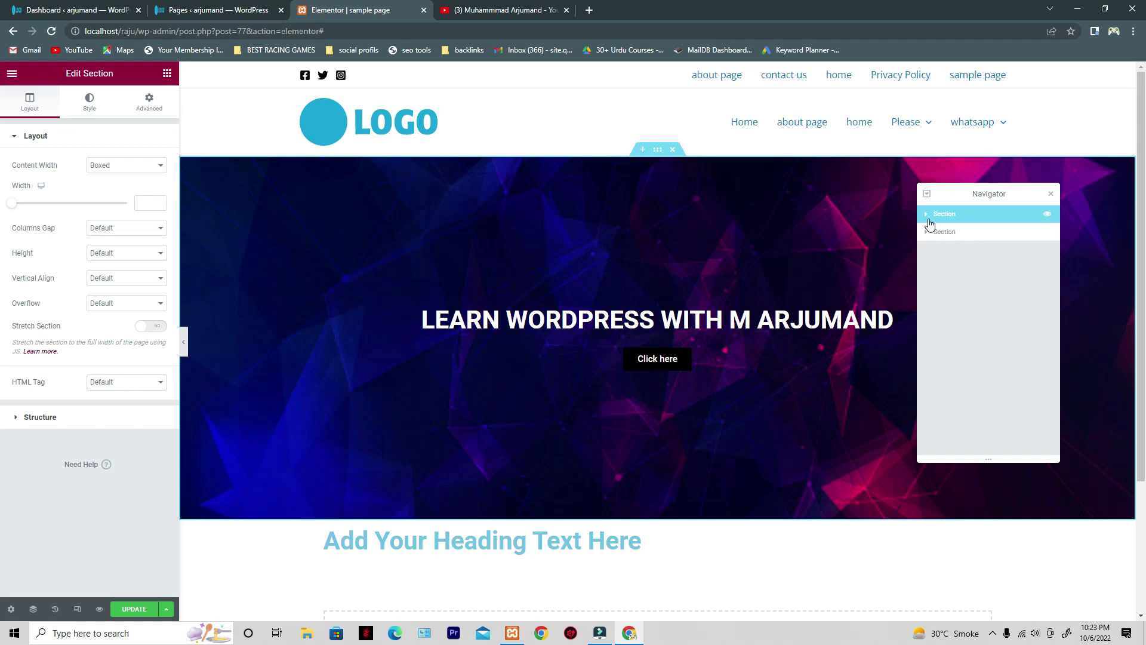
- Expand the hero in the Navigator and toggle the Click here button's visibility off and on
{"action": "left_click", "coordinate": [927, 216]}
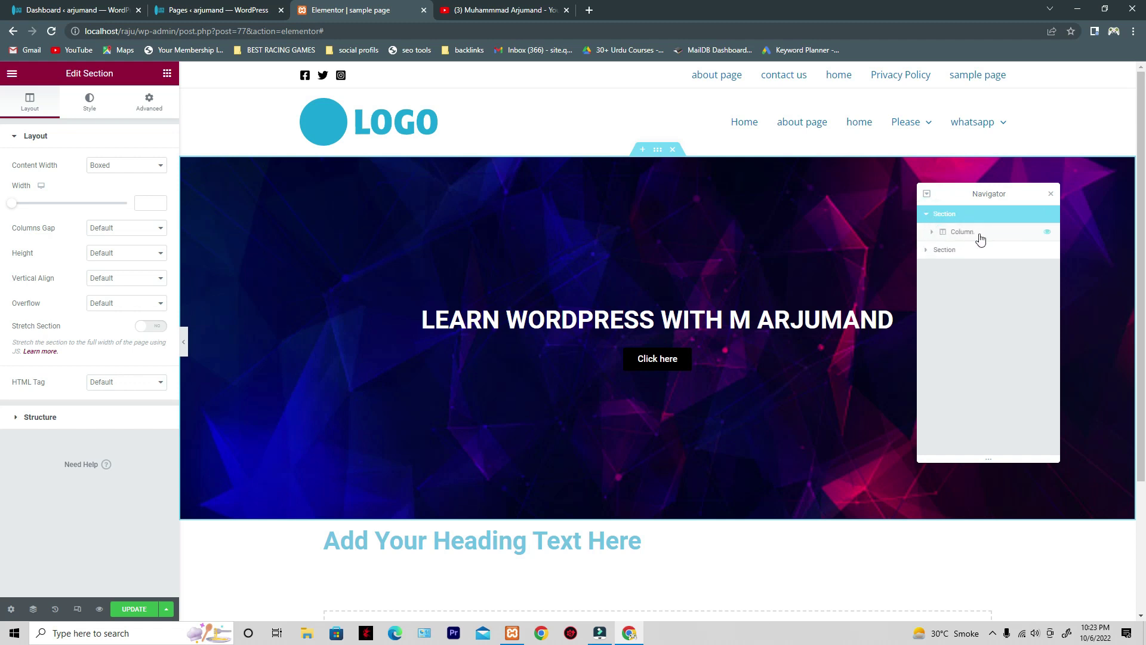
{"action": "left_click", "coordinate": [981, 238]}
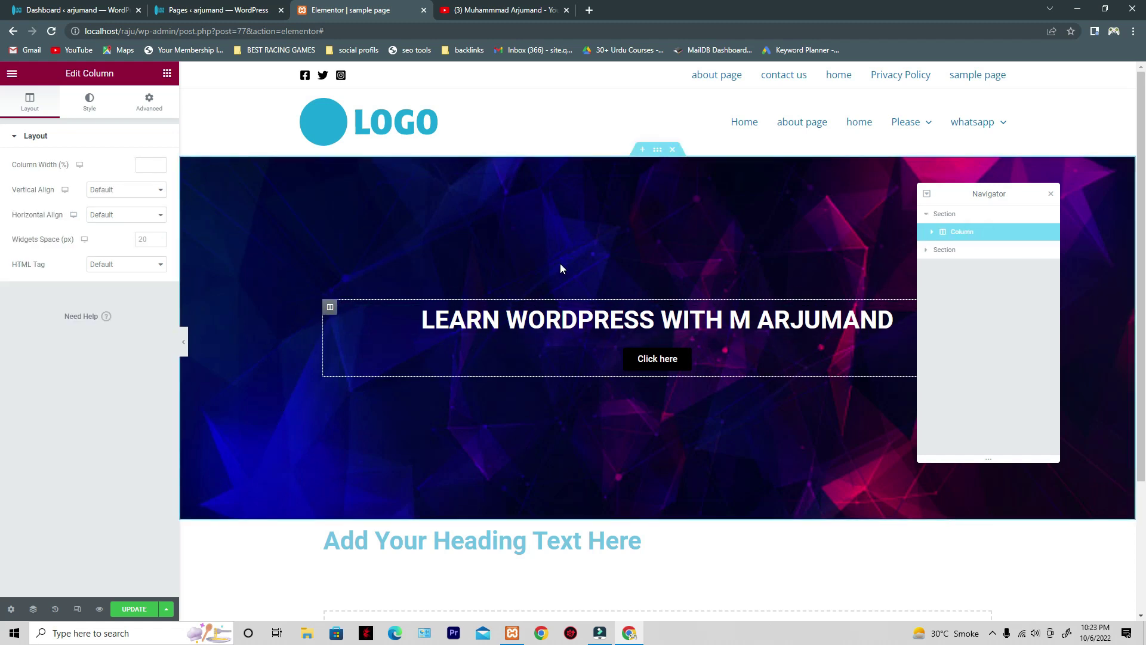
{"action": "left_click", "coordinate": [932, 234]}
{"action": "left_click", "coordinate": [976, 256]}
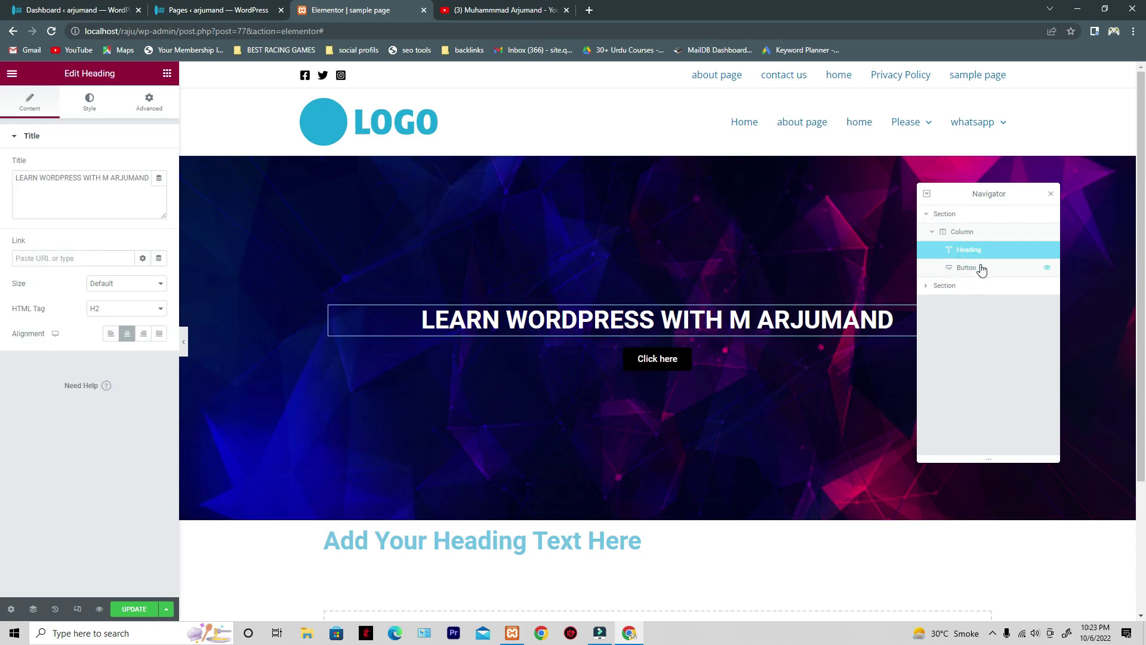
{"action": "left_click", "coordinate": [984, 274]}
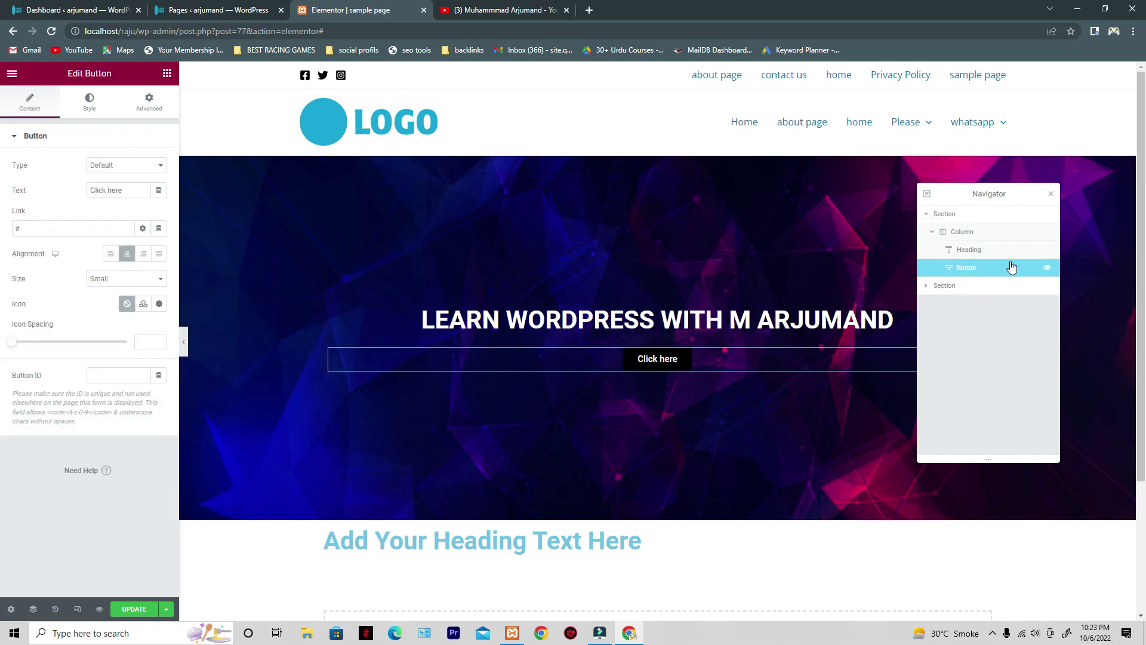
{"action": "left_click", "coordinate": [1048, 269]}
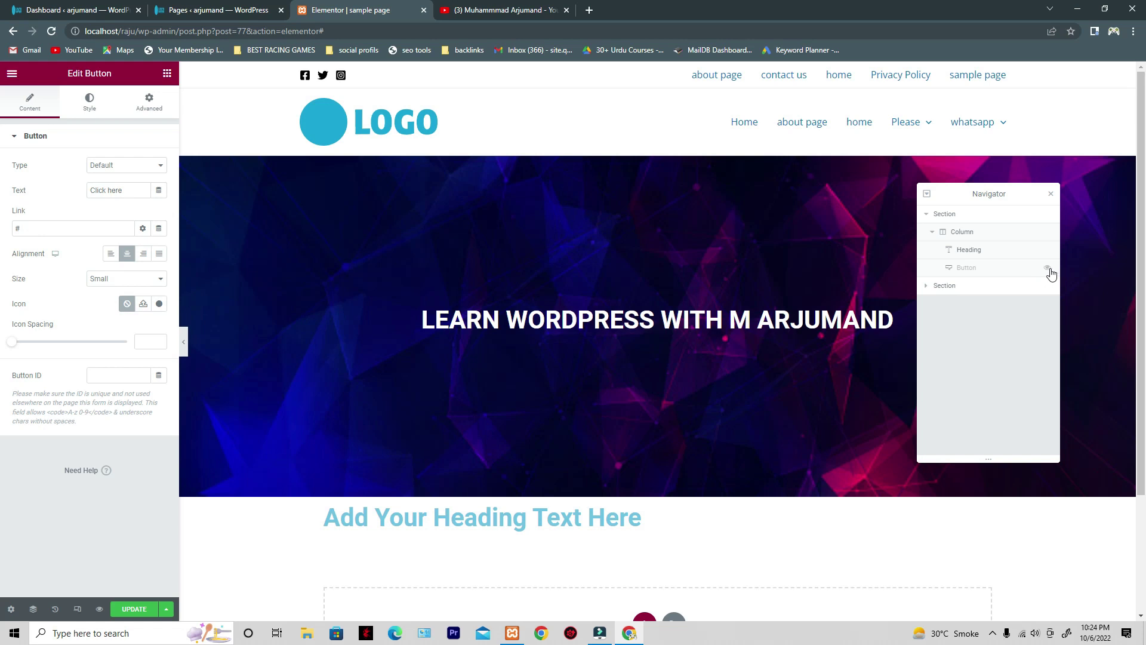
{"action": "left_click", "coordinate": [1047, 268]}
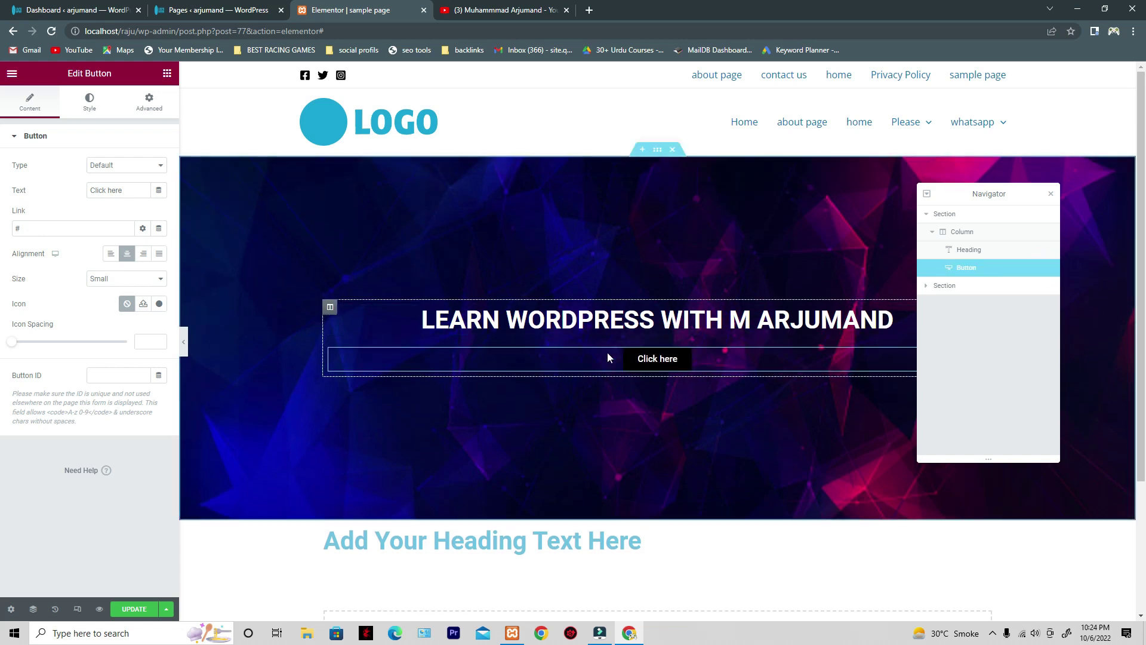
- Hide and re-show the hero section and its column, leaving the hero column selected
{"action": "mouse_move", "coordinate": [1037, 237]}
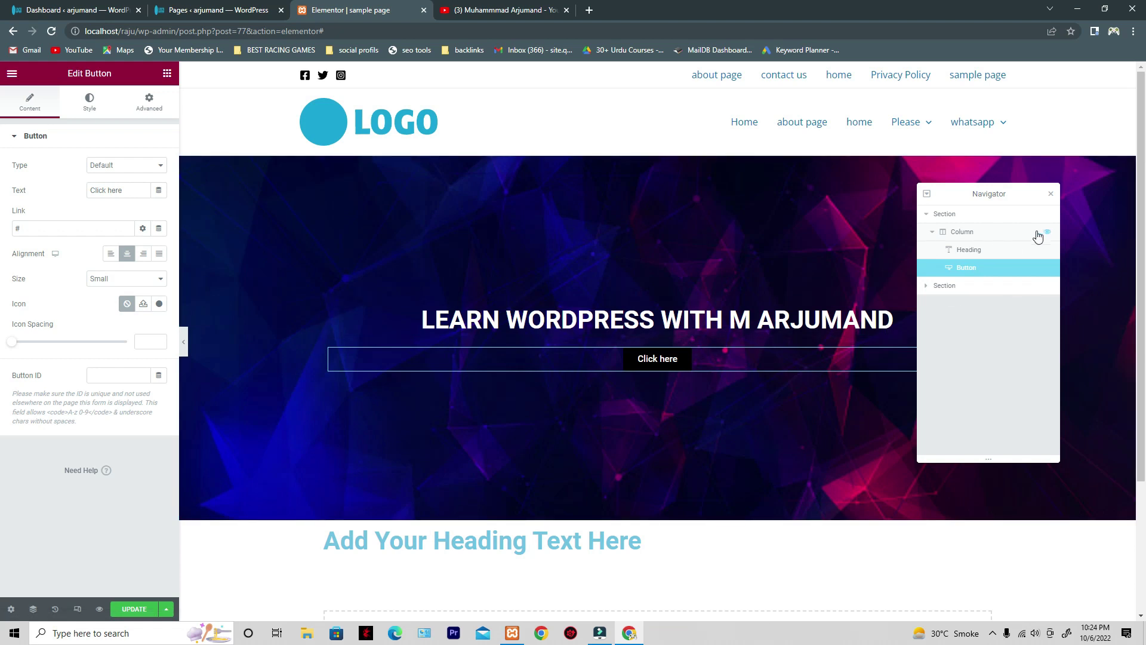
{"action": "left_click", "coordinate": [938, 237]}
{"action": "left_click", "coordinate": [934, 233]}
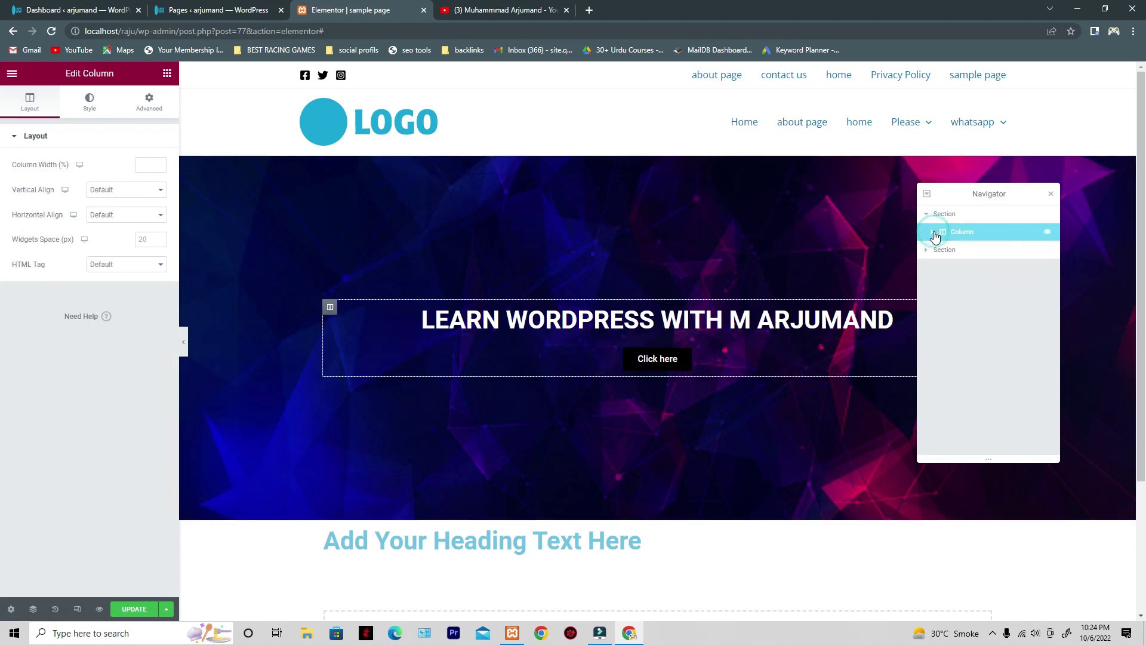
{"action": "left_click", "coordinate": [1048, 215]}
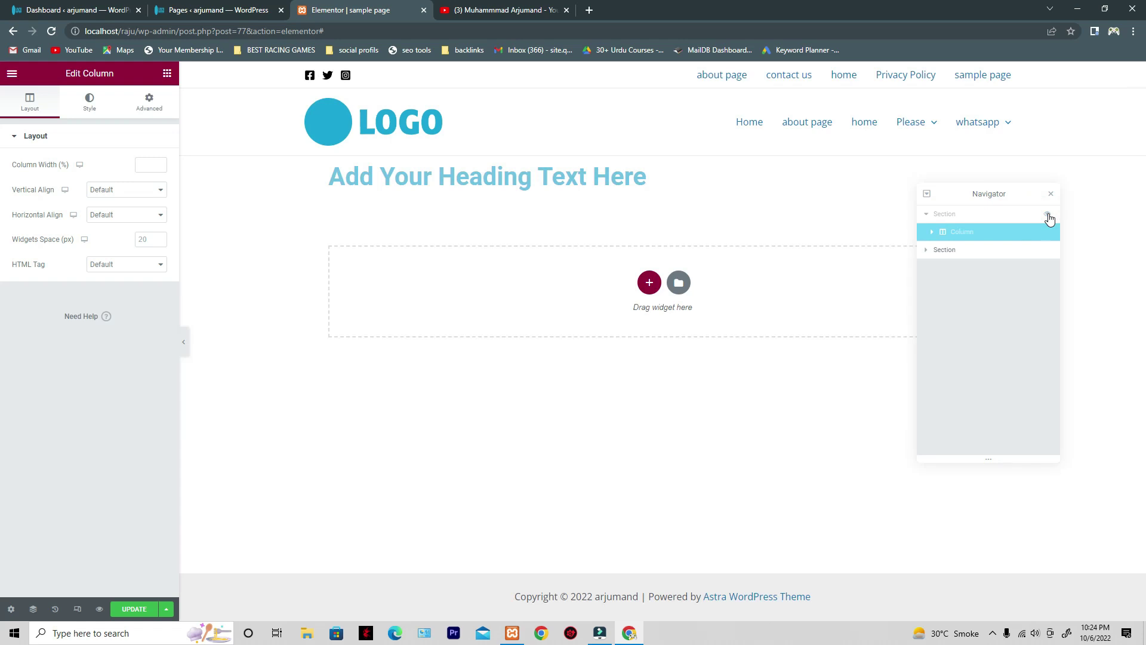
{"action": "left_click", "coordinate": [1048, 214]}
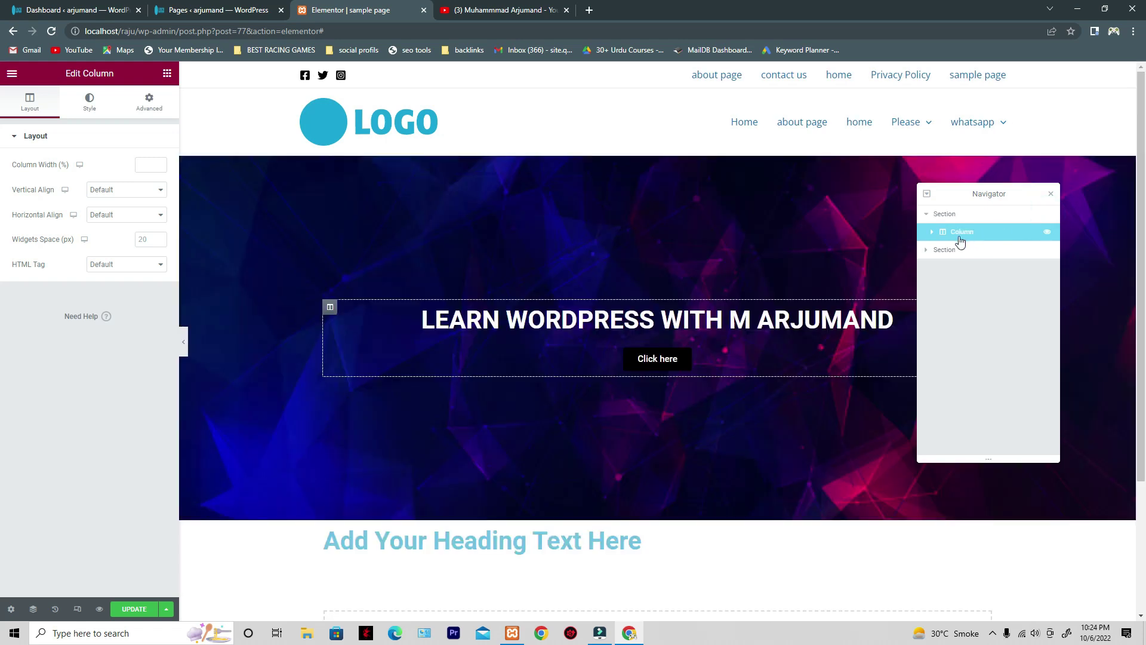
{"action": "left_click", "coordinate": [1047, 233]}
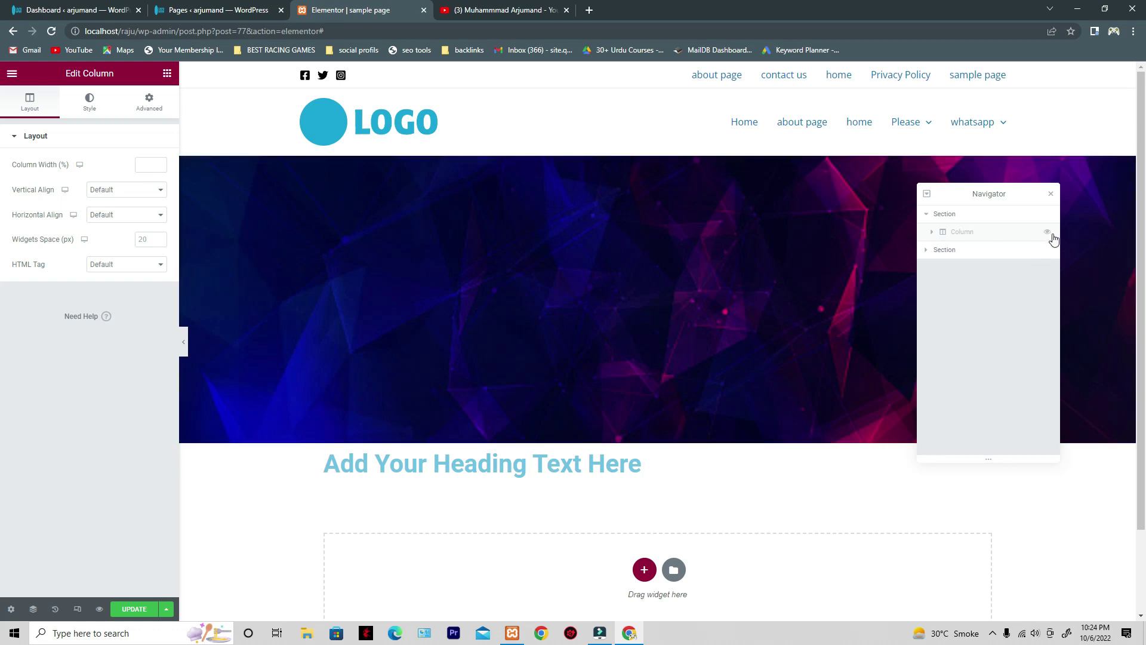
{"action": "left_click", "coordinate": [1048, 232]}
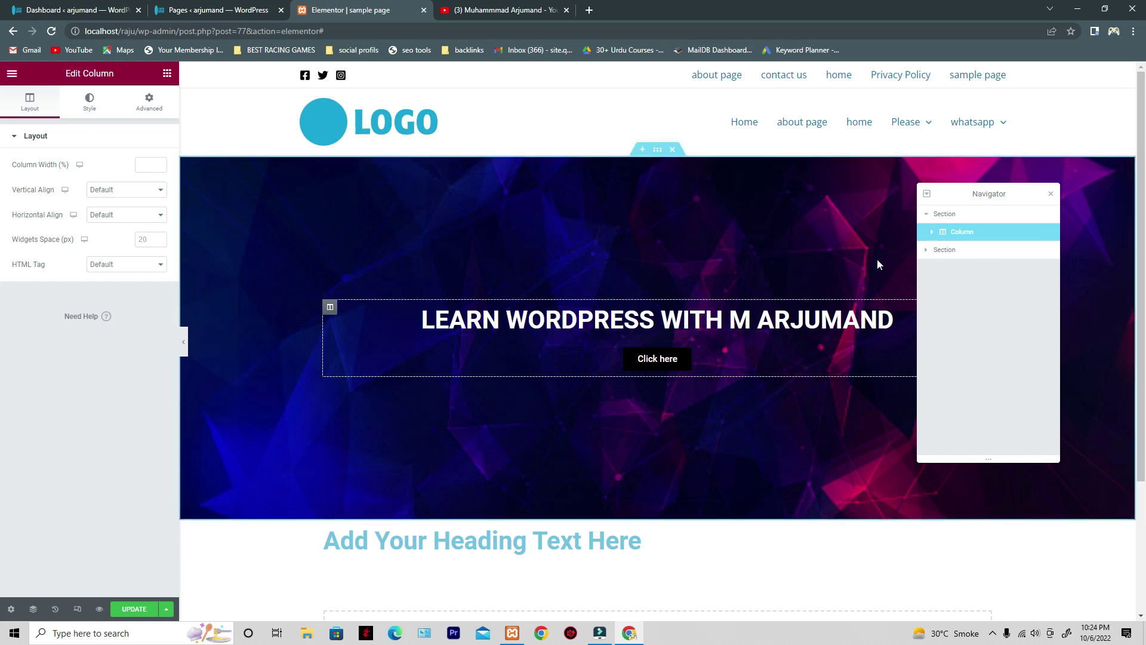
- Expand the second section in the Navigator down to its placeholder heading and select it
{"action": "scroll", "coordinate": [665, 243], "scroll_direction": "down", "scroll_amount": 2}
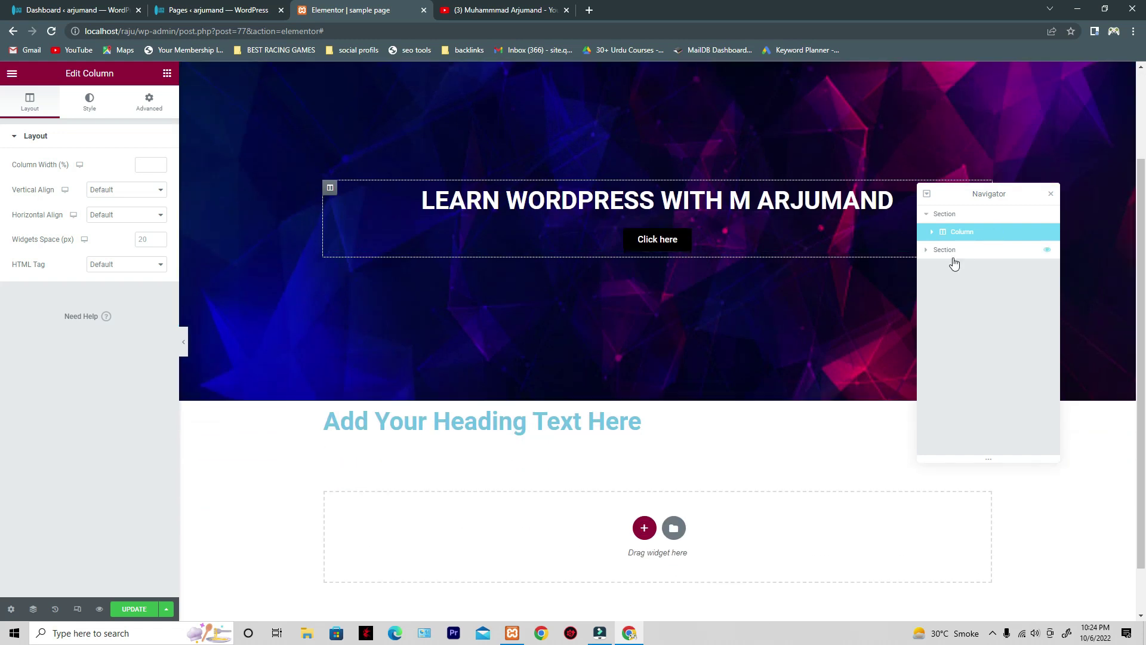
{"action": "left_click", "coordinate": [925, 250]}
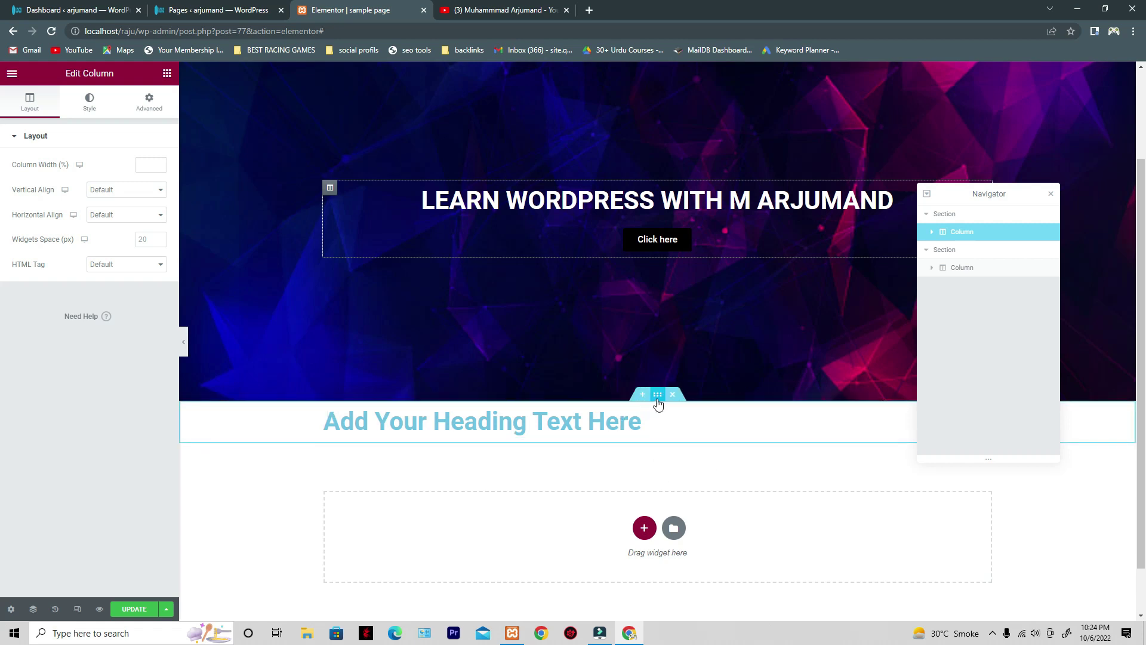
{"action": "left_click", "coordinate": [658, 398]}
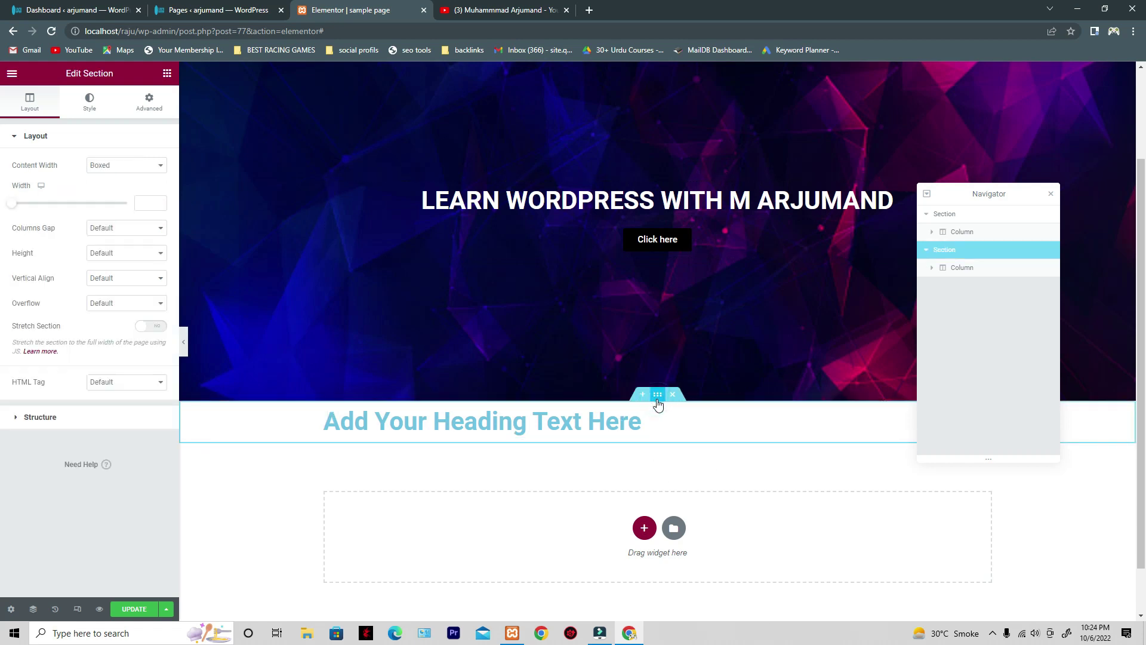
{"action": "left_click", "coordinate": [979, 275]}
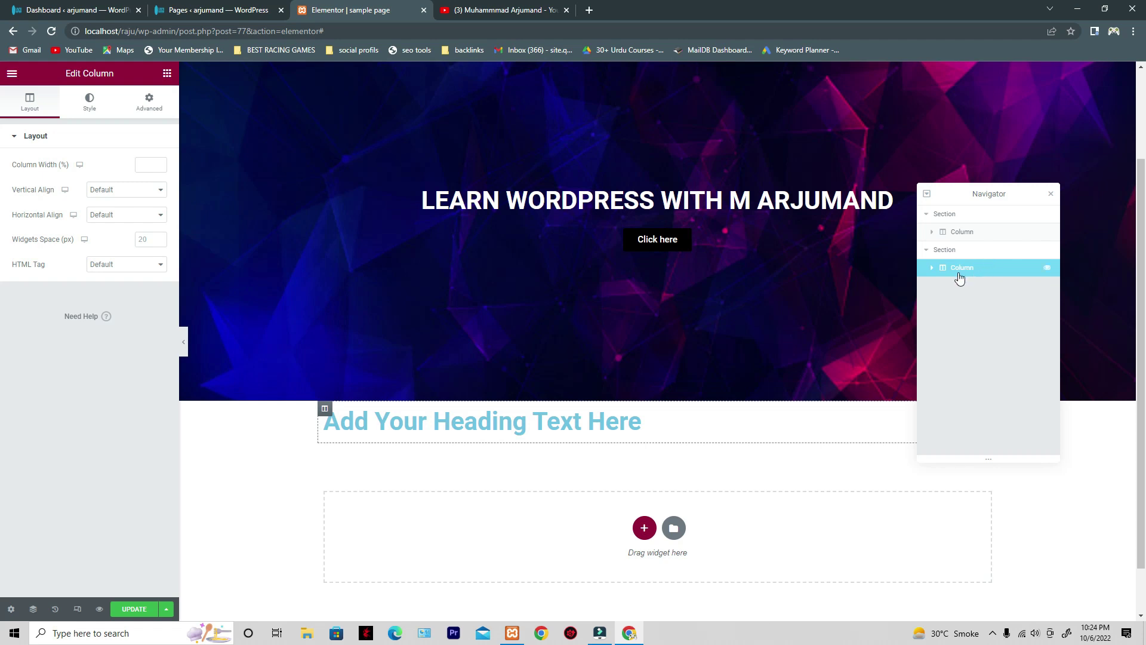
{"action": "left_click", "coordinate": [932, 268]}
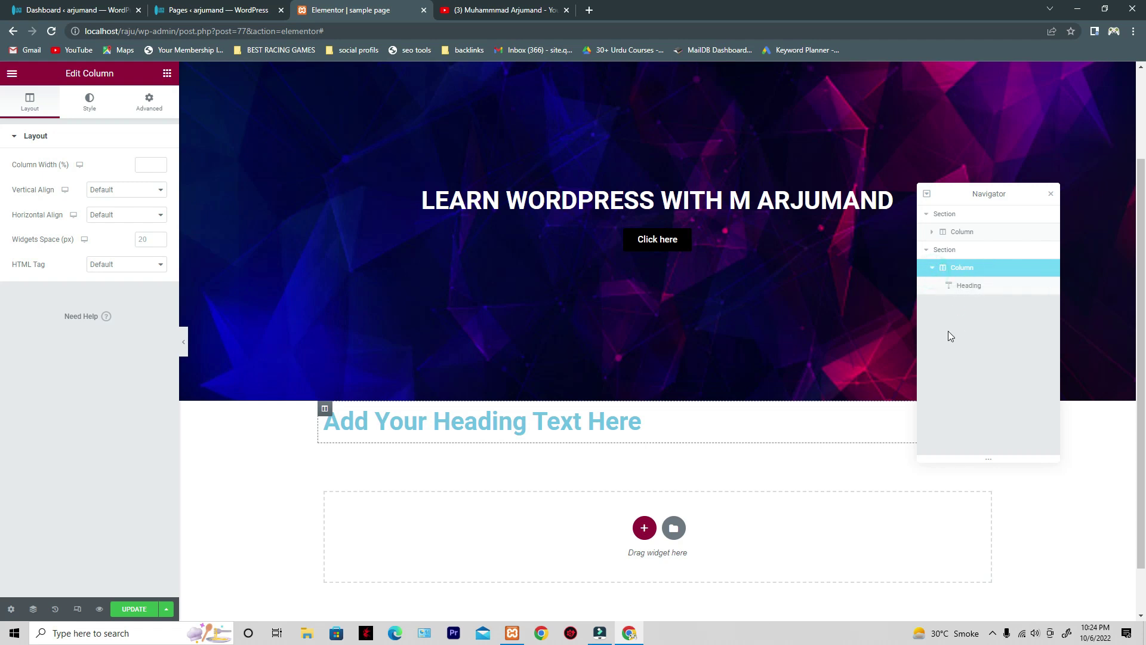
{"action": "left_click", "coordinate": [989, 296]}
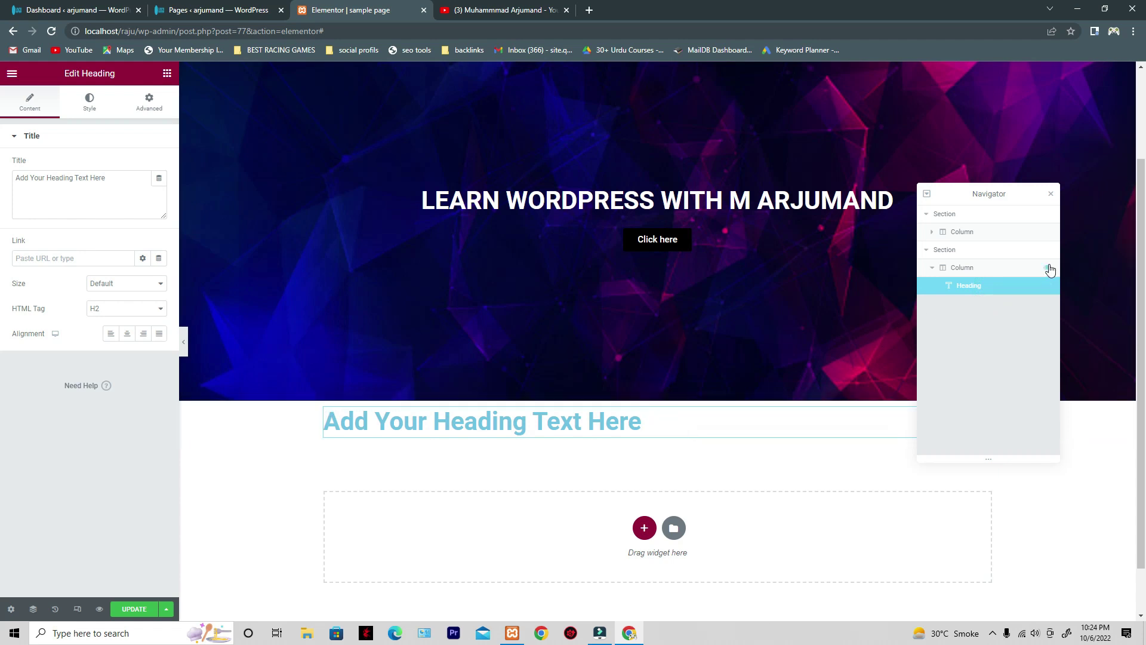
- Select the hero column, the second section, and the hero's Click here button
{"action": "left_click", "coordinate": [995, 236]}
{"action": "left_click", "coordinate": [992, 250]}
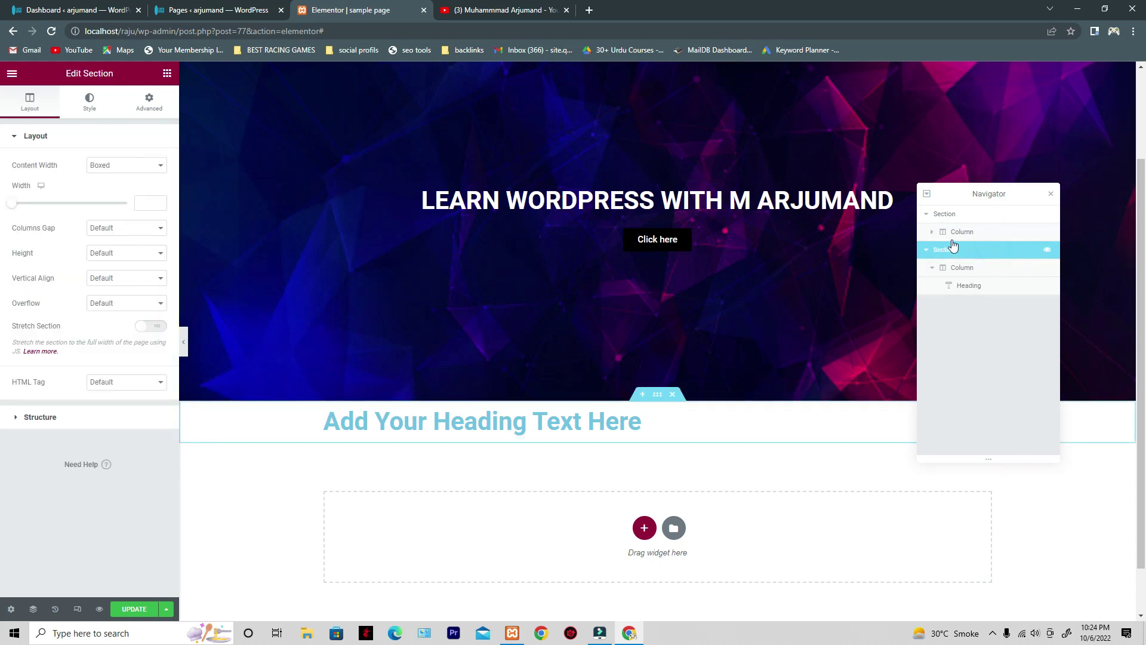
{"action": "left_click", "coordinate": [931, 232]}
{"action": "left_click", "coordinate": [957, 269]}
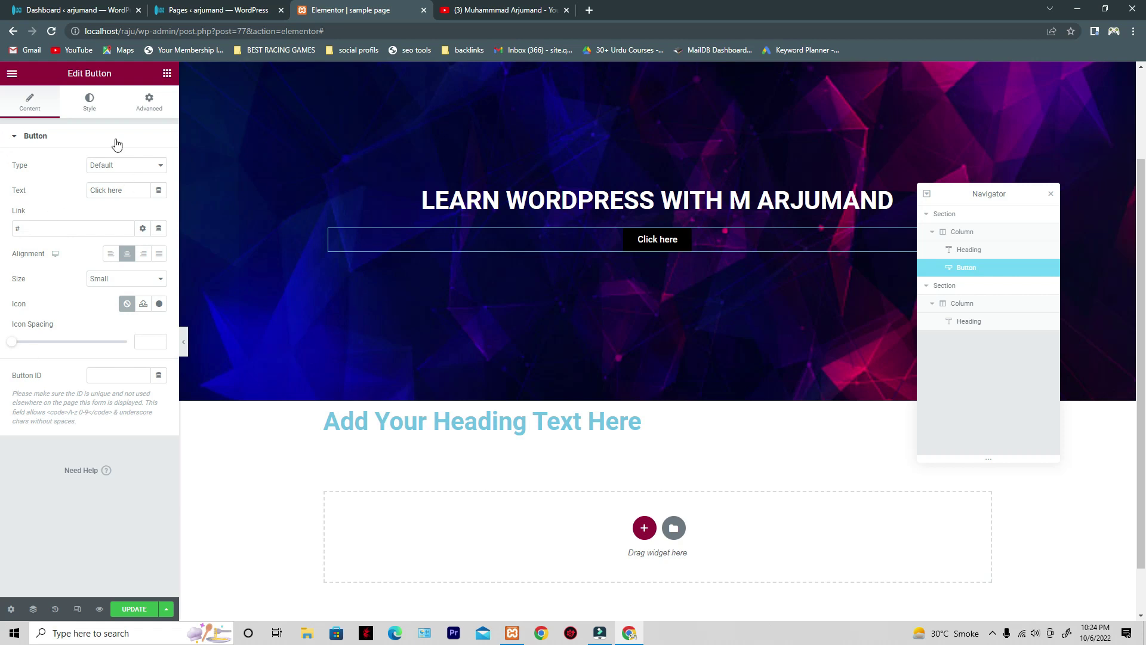
- Reselect the hero column and section, collapse the hero section, and select the placeholder heading
{"action": "left_click", "coordinate": [939, 234]}
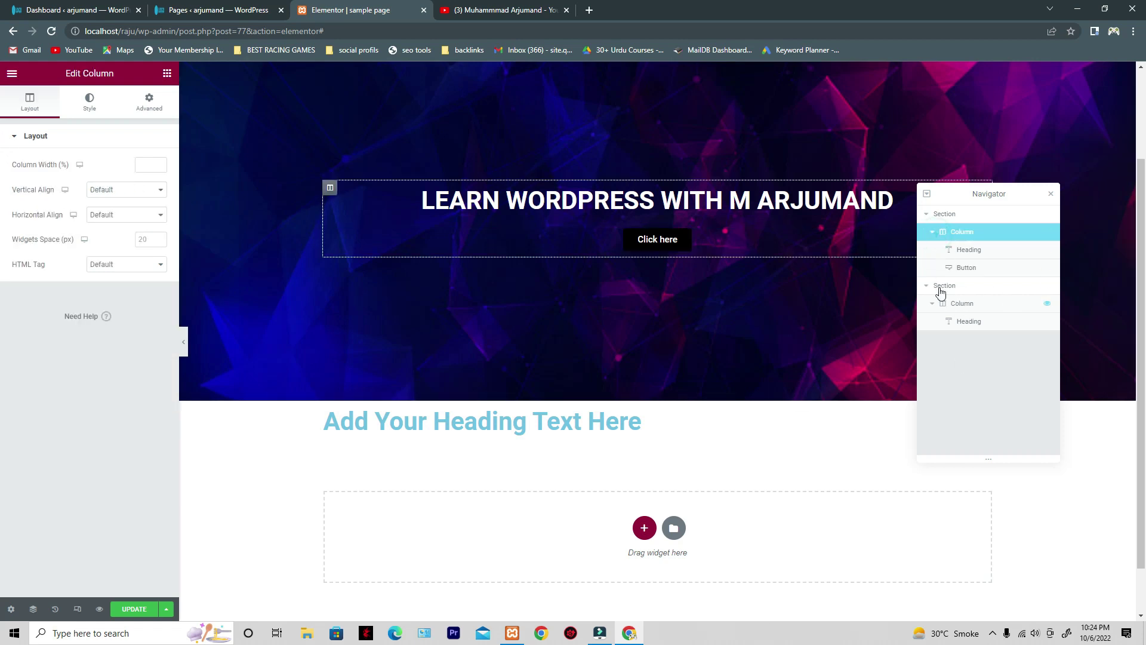
{"action": "left_click", "coordinate": [925, 285]}
{"action": "left_click", "coordinate": [931, 214]}
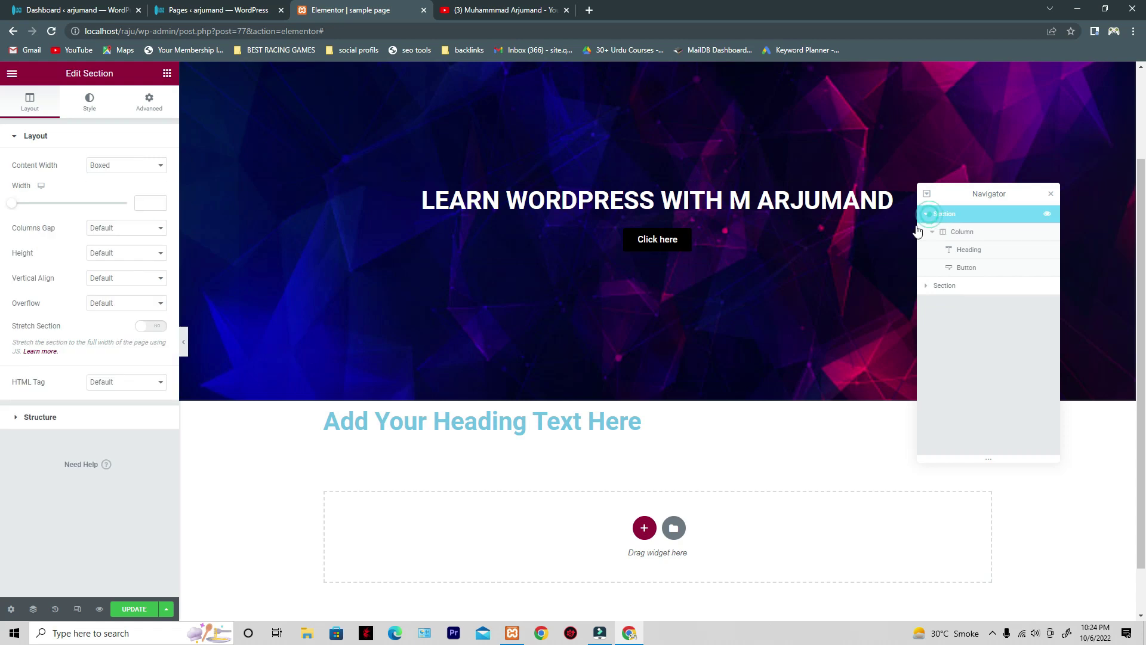
{"action": "left_click", "coordinate": [929, 235]}
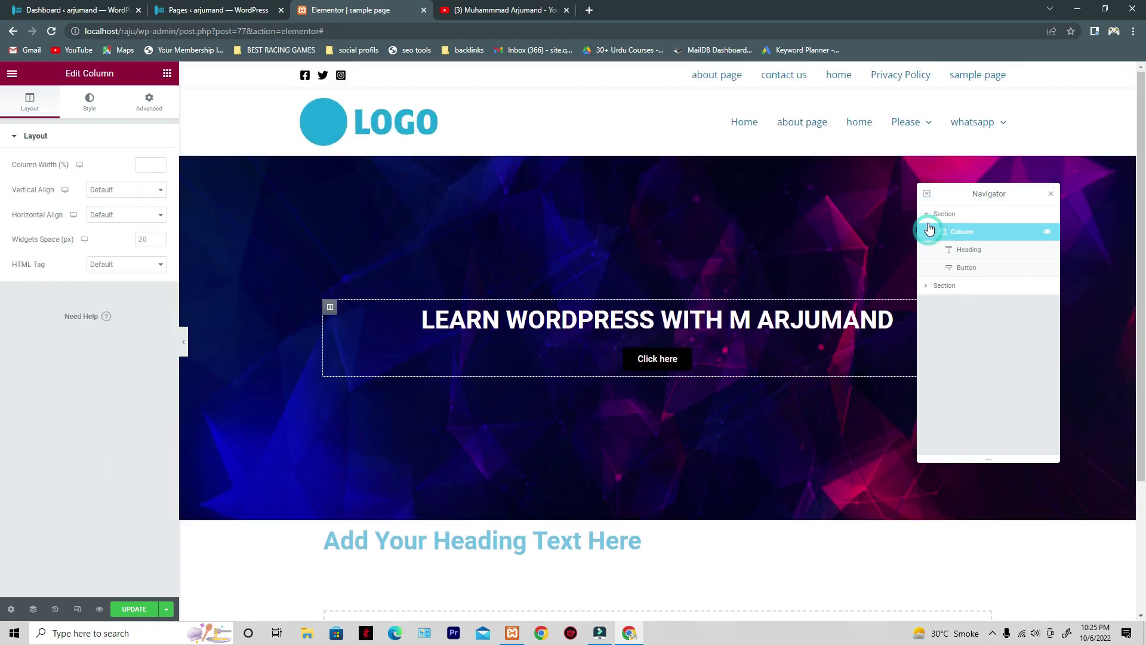
{"action": "left_click", "coordinate": [926, 216]}
{"action": "left_click", "coordinate": [927, 216]}
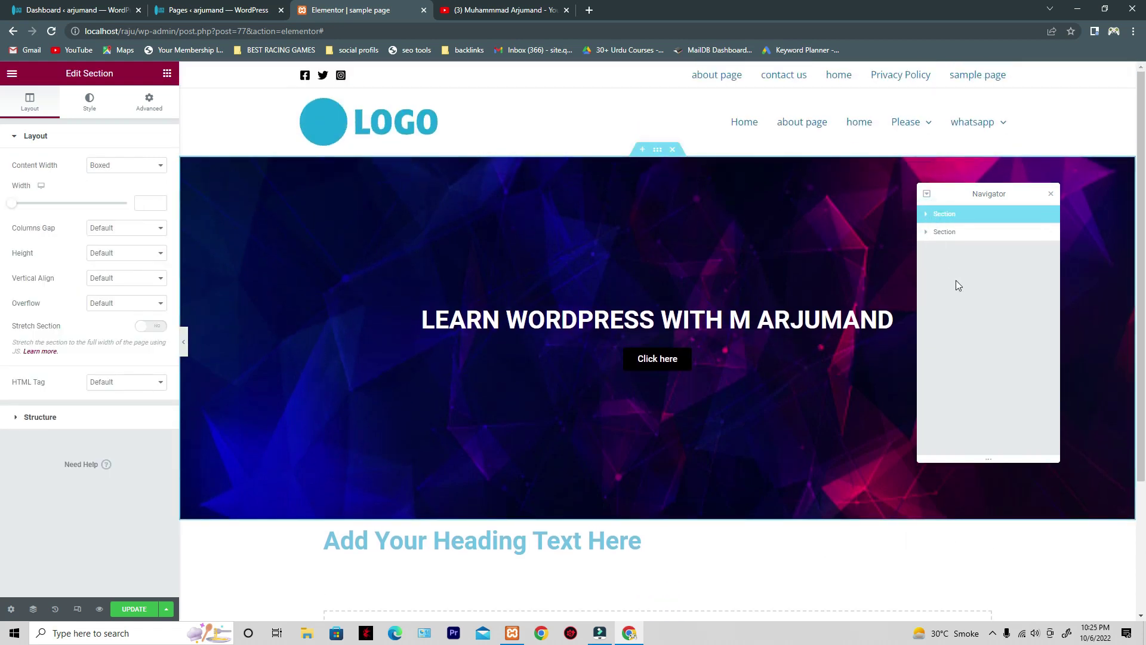
{"action": "scroll", "coordinate": [808, 350], "scroll_direction": "down", "scroll_amount": 3}
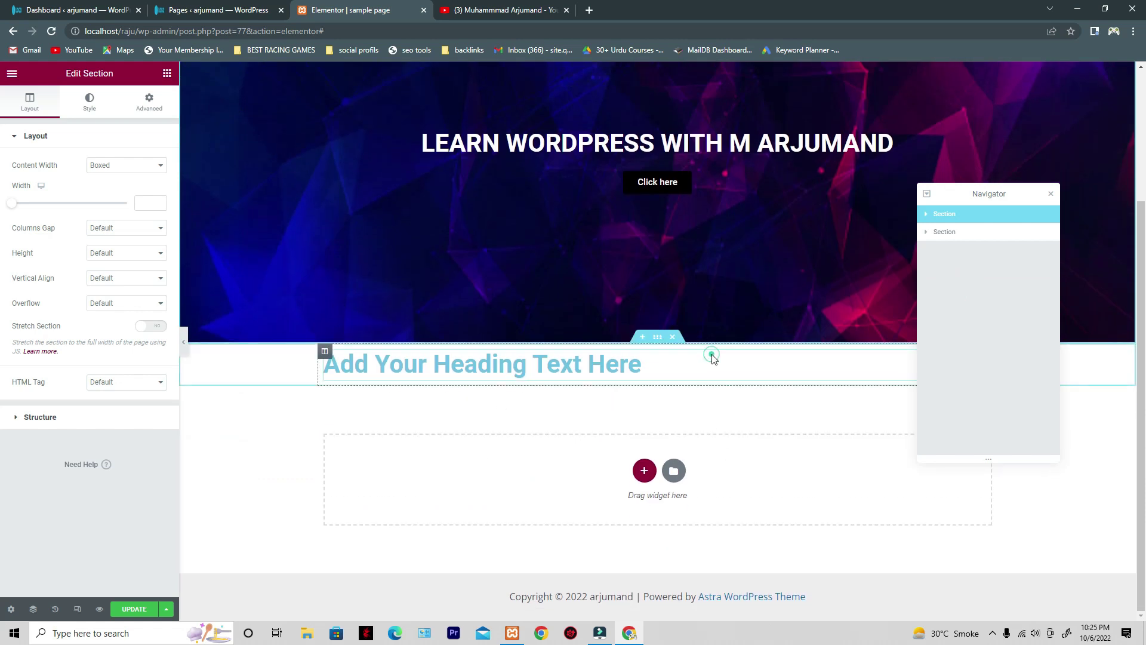
{"action": "left_click", "coordinate": [667, 368]}
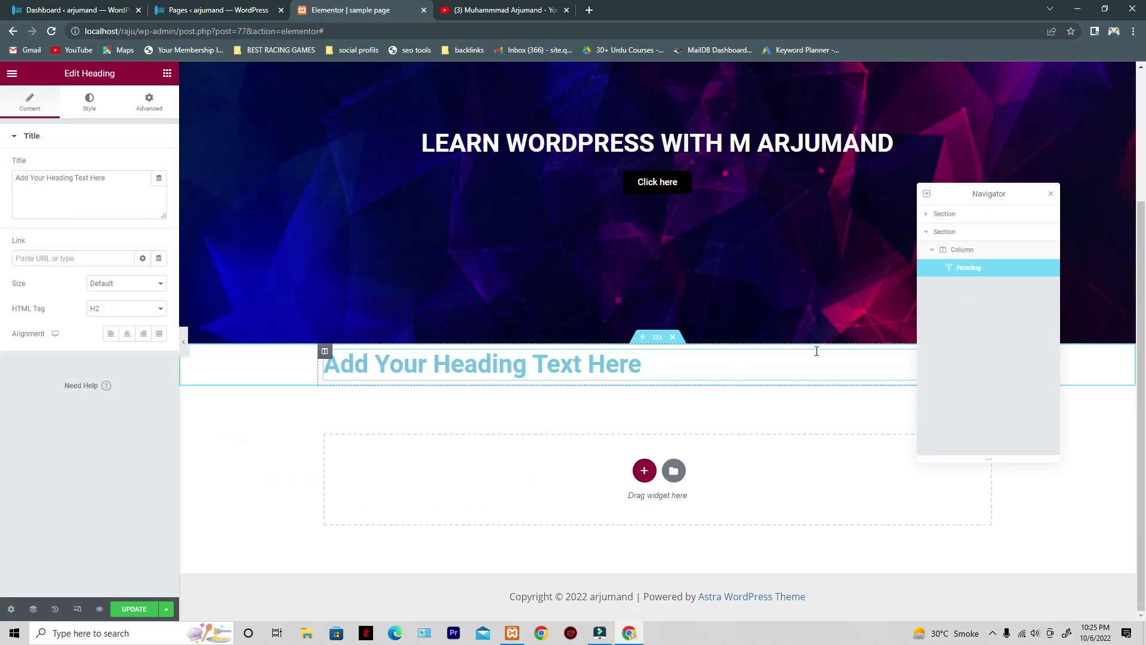
- Move the Navigator lower, close and reopen it, then dock it over the page
{"action": "left_click_drag", "start_coordinate": [998, 197], "coordinate": [1133, 377]}
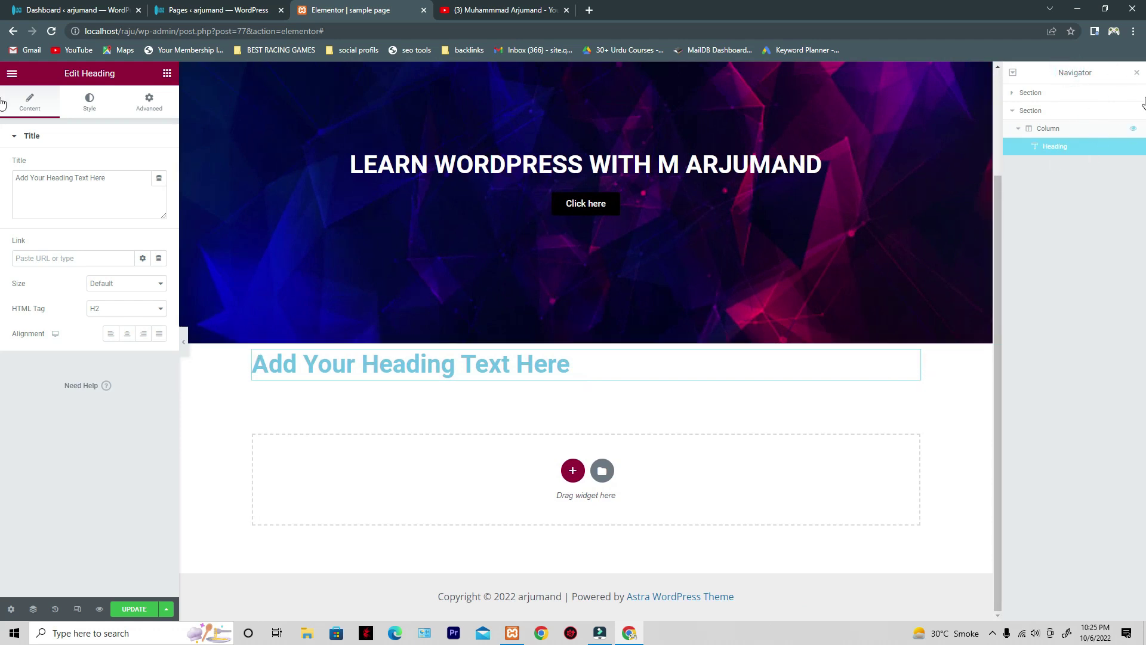
{"action": "left_click", "coordinate": [1135, 76]}
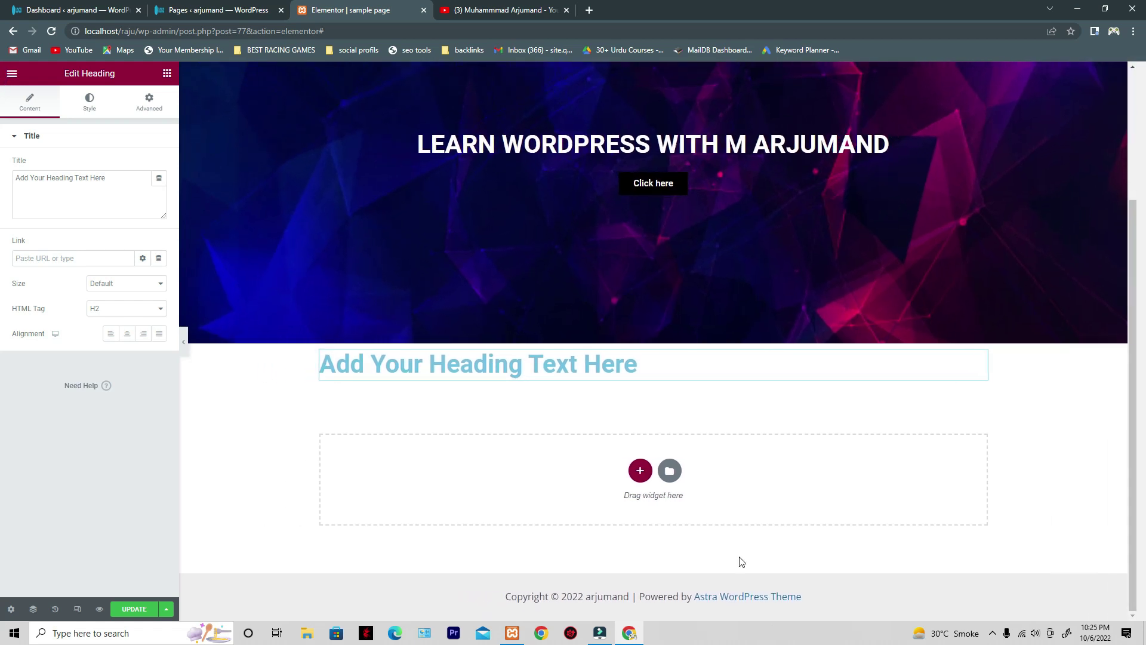
{"action": "left_click", "coordinate": [33, 608]}
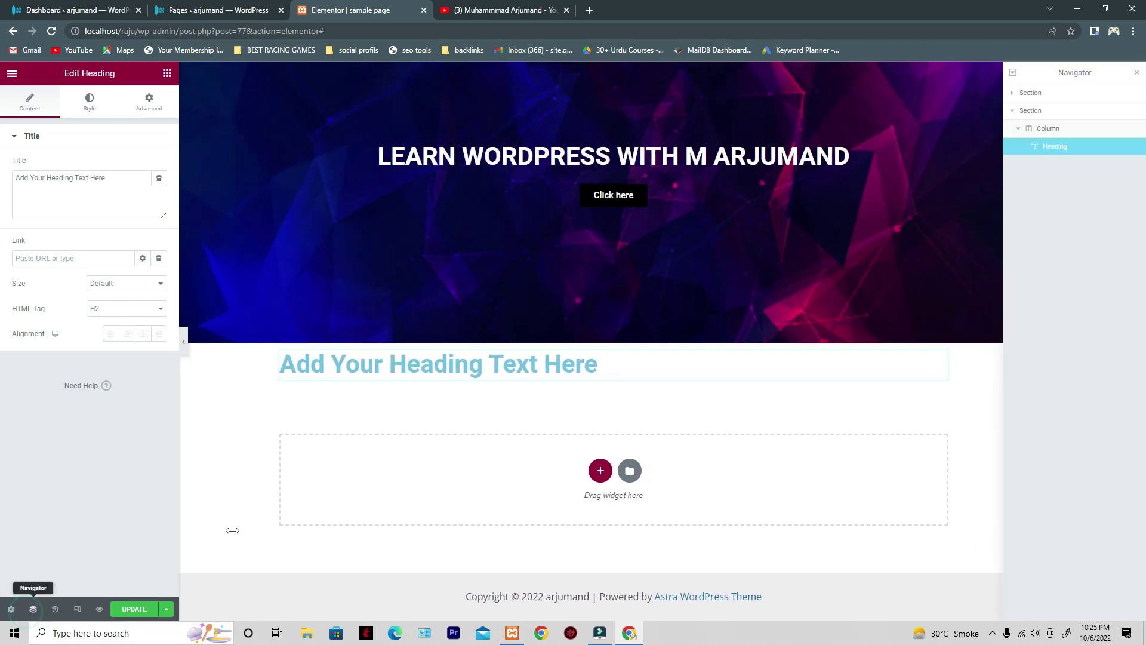
{"action": "left_click_drag", "start_coordinate": [1015, 72], "coordinate": [1143, 80]}
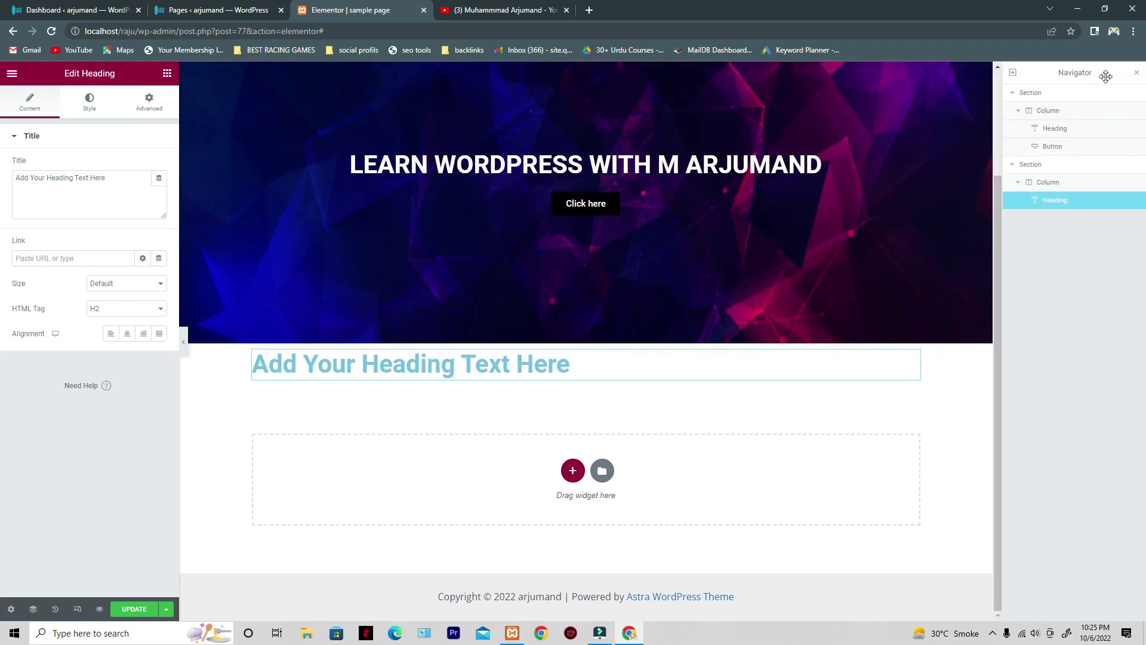
- Close the Navigator and delete the 'Add Your Heading Text Here' heading
{"action": "left_click", "coordinate": [1136, 72]}
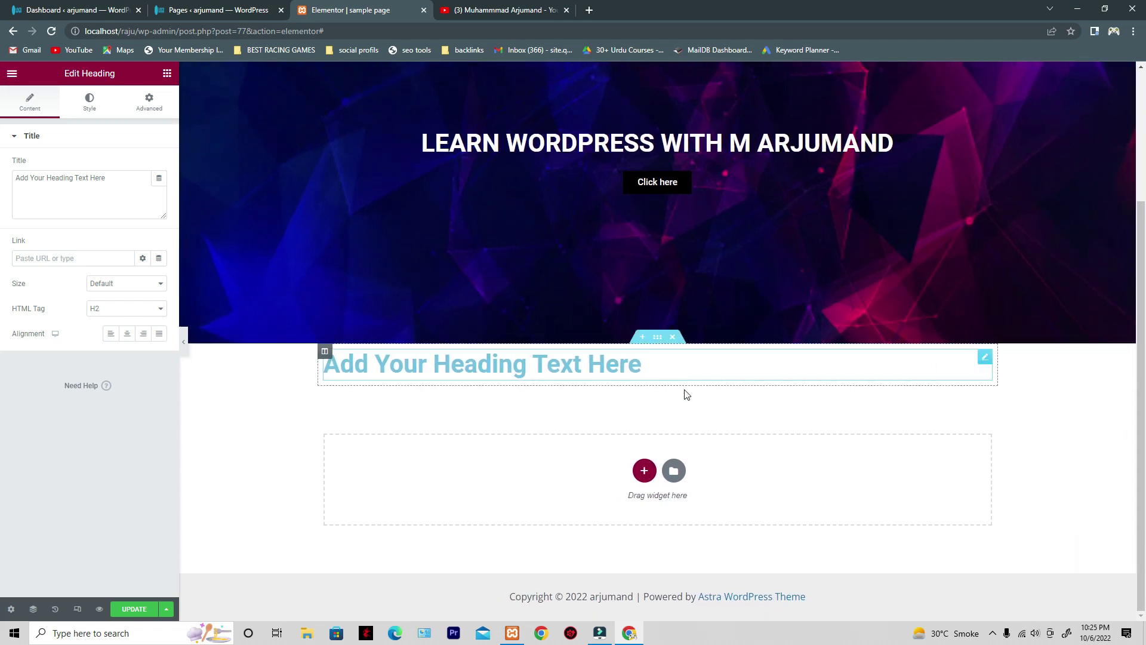
{"action": "right_click", "coordinate": [984, 361]}
{"action": "left_click", "coordinate": [1015, 527]}
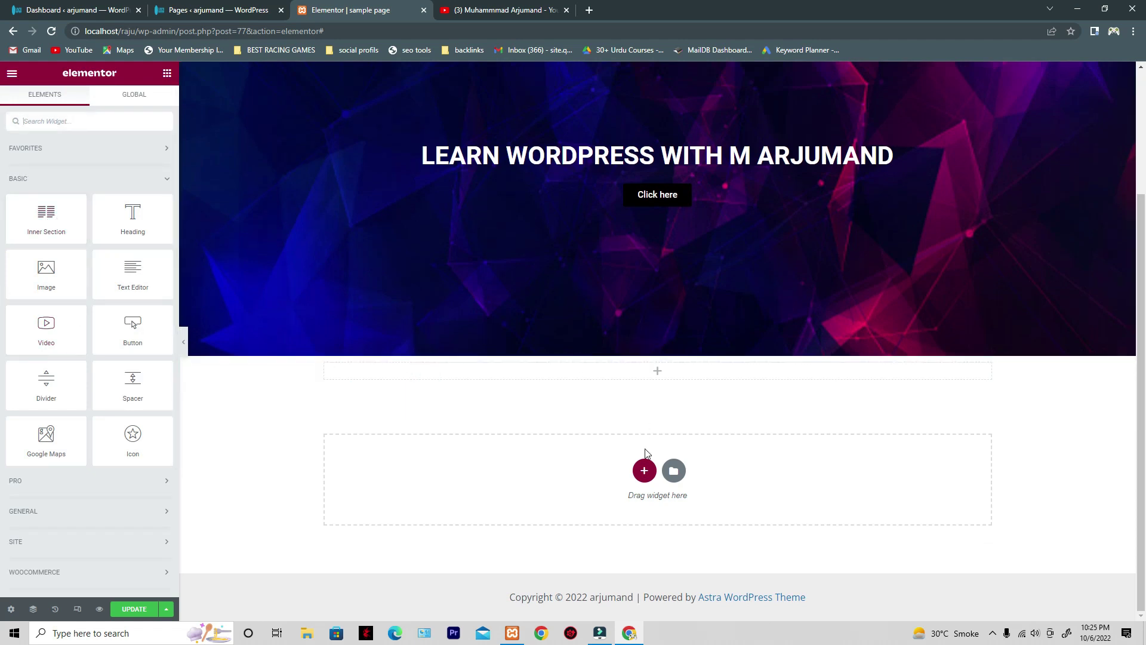
- Add a single-column section below the hero and add a second column to it
{"action": "left_click", "coordinate": [644, 470]}
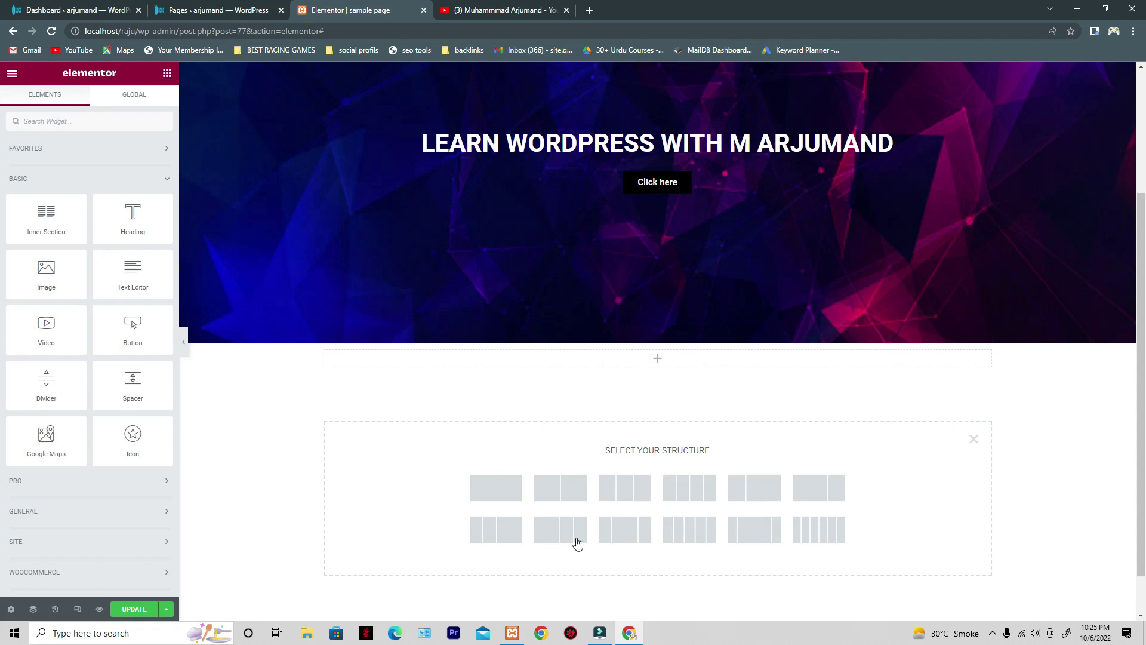
{"action": "left_click", "coordinate": [515, 494]}
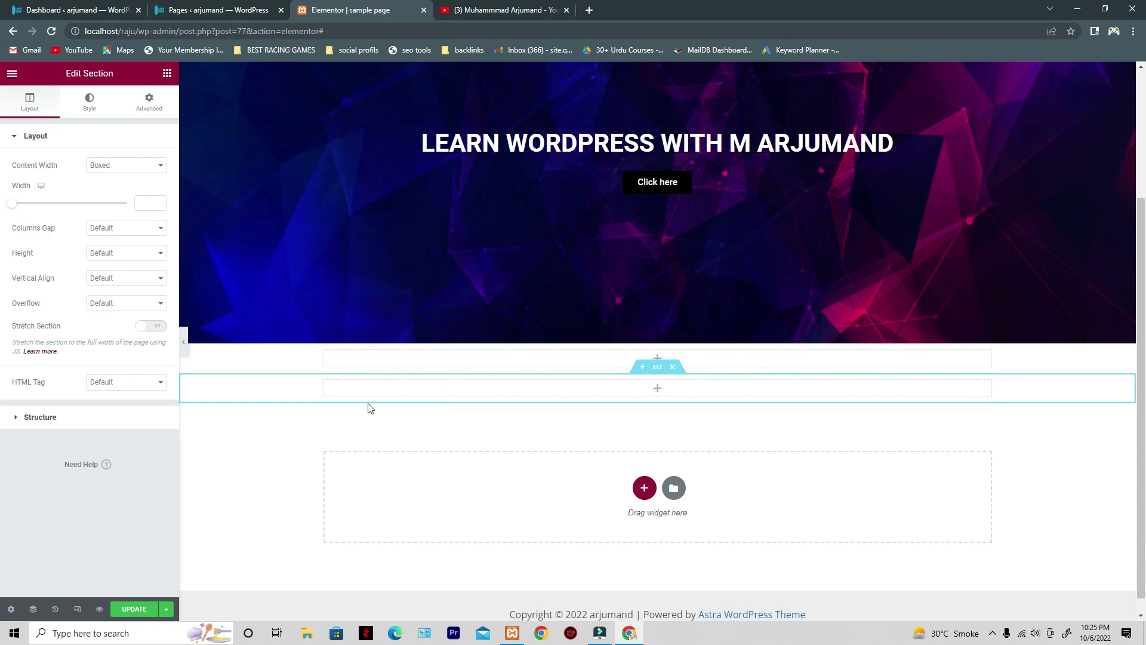
{"action": "left_click", "coordinate": [326, 384]}
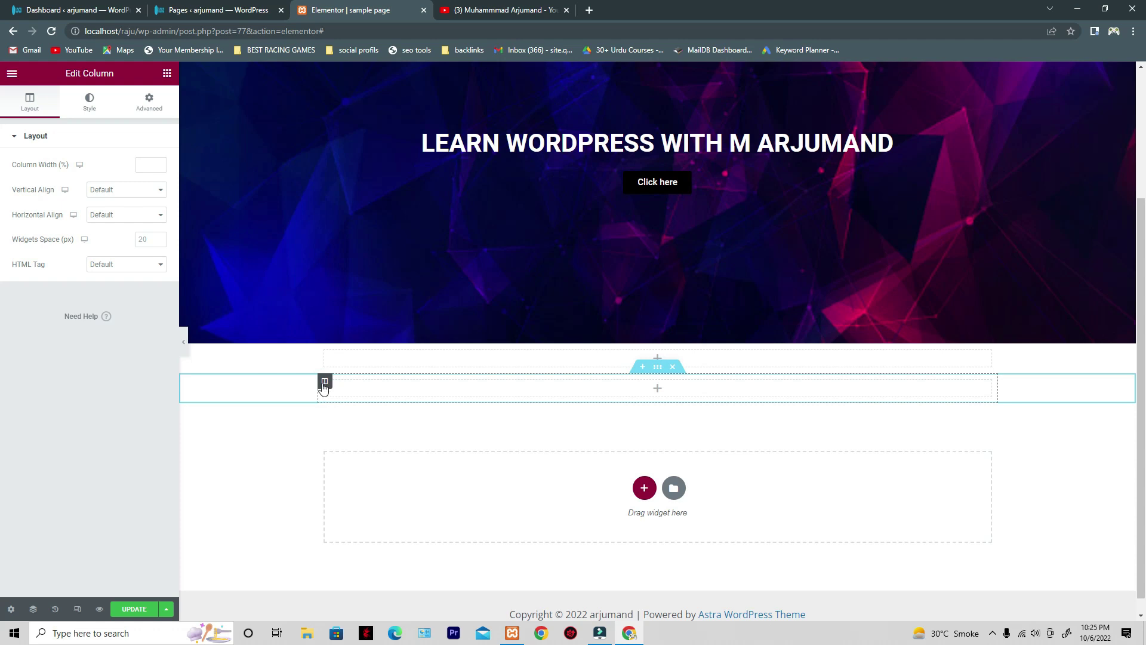
{"action": "right_click", "coordinate": [326, 387]}
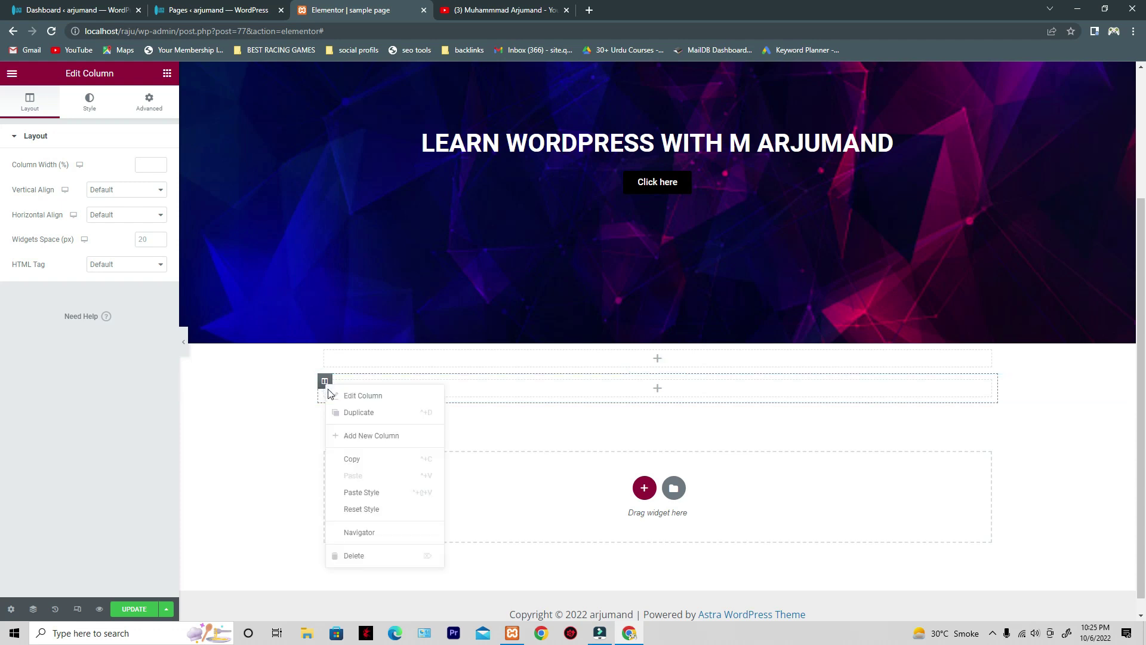
{"action": "left_click", "coordinate": [363, 436]}
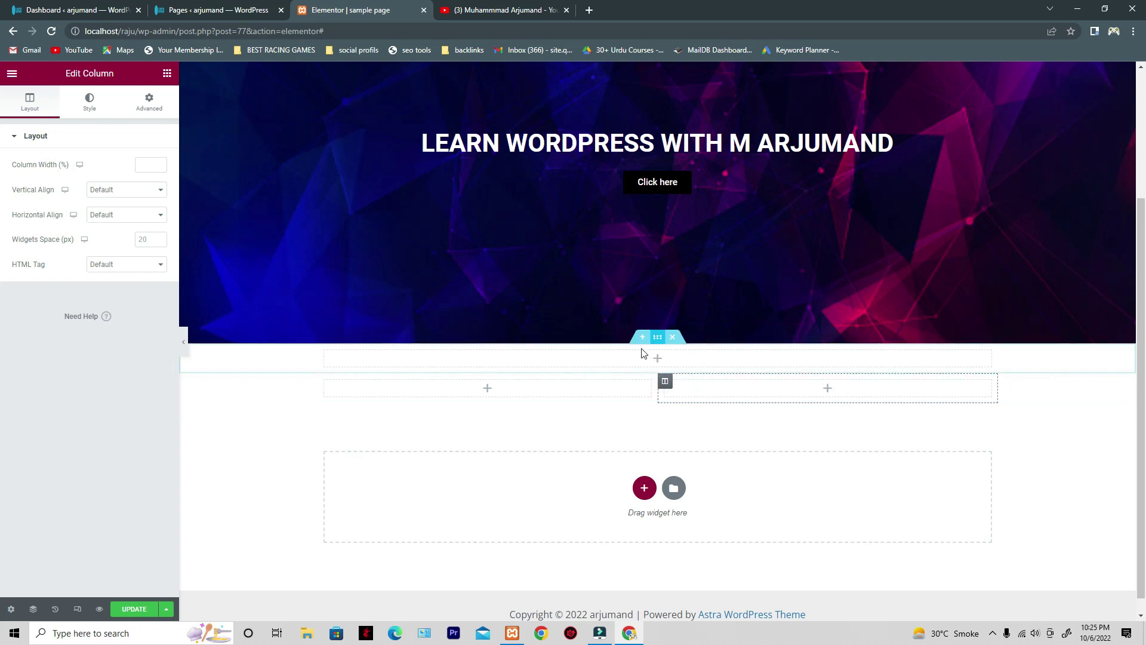
- Delete the extra column and drop a two-column Inner Section into the new section
{"action": "right_click", "coordinate": [666, 386]}
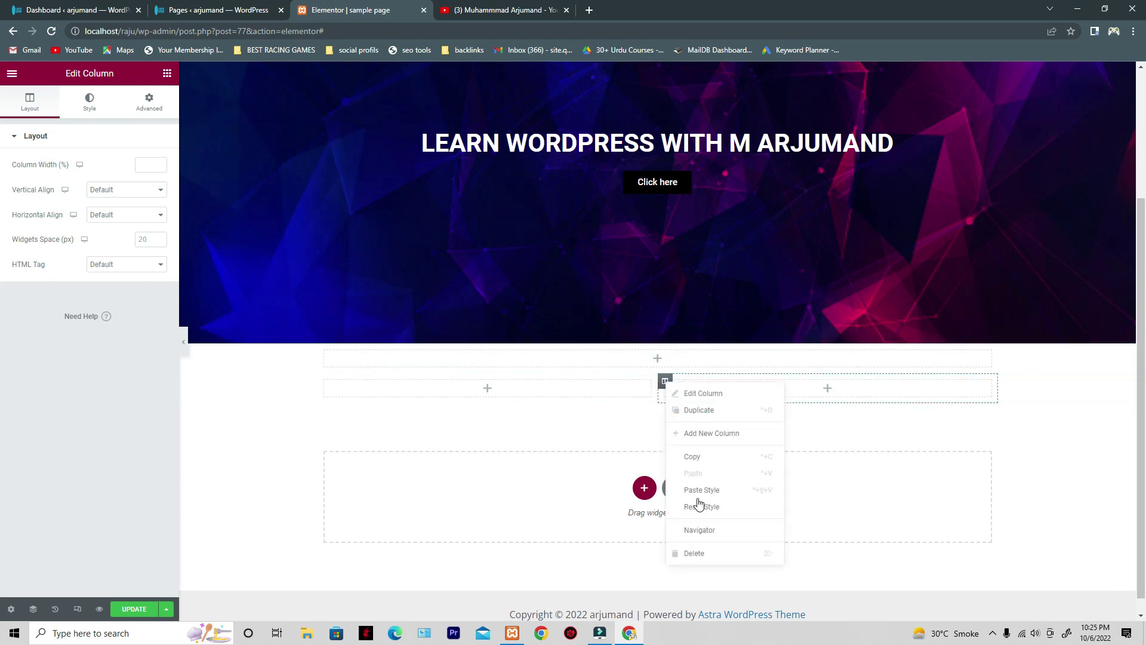
{"action": "left_click", "coordinate": [701, 548]}
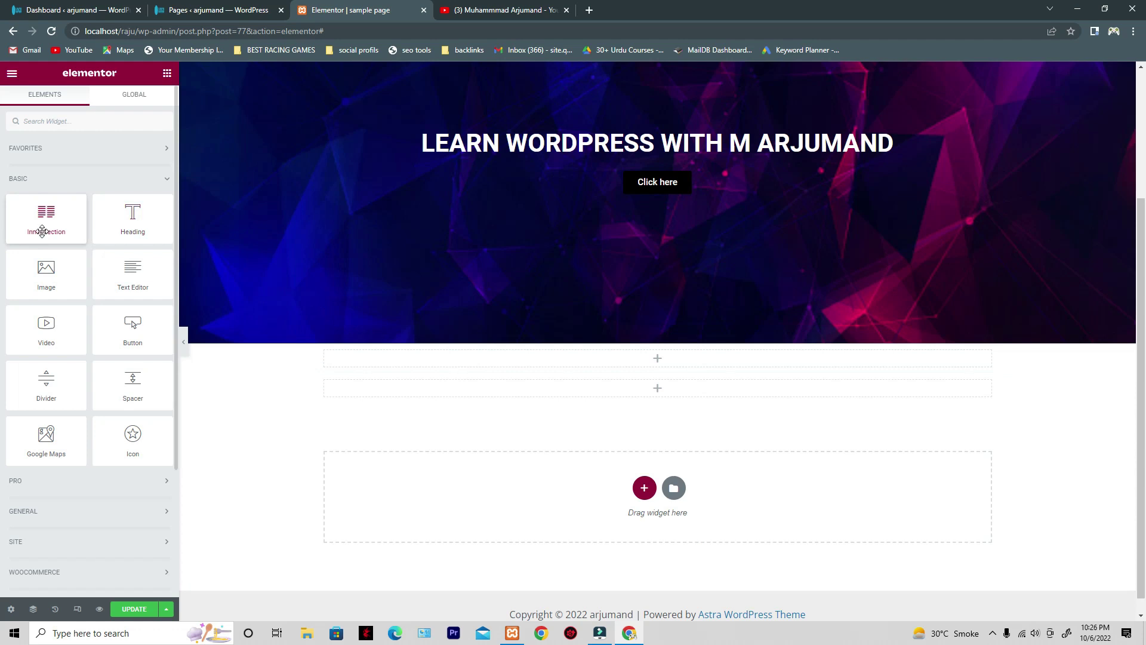
{"action": "left_click_drag", "start_coordinate": [45, 227], "coordinate": [424, 395]}
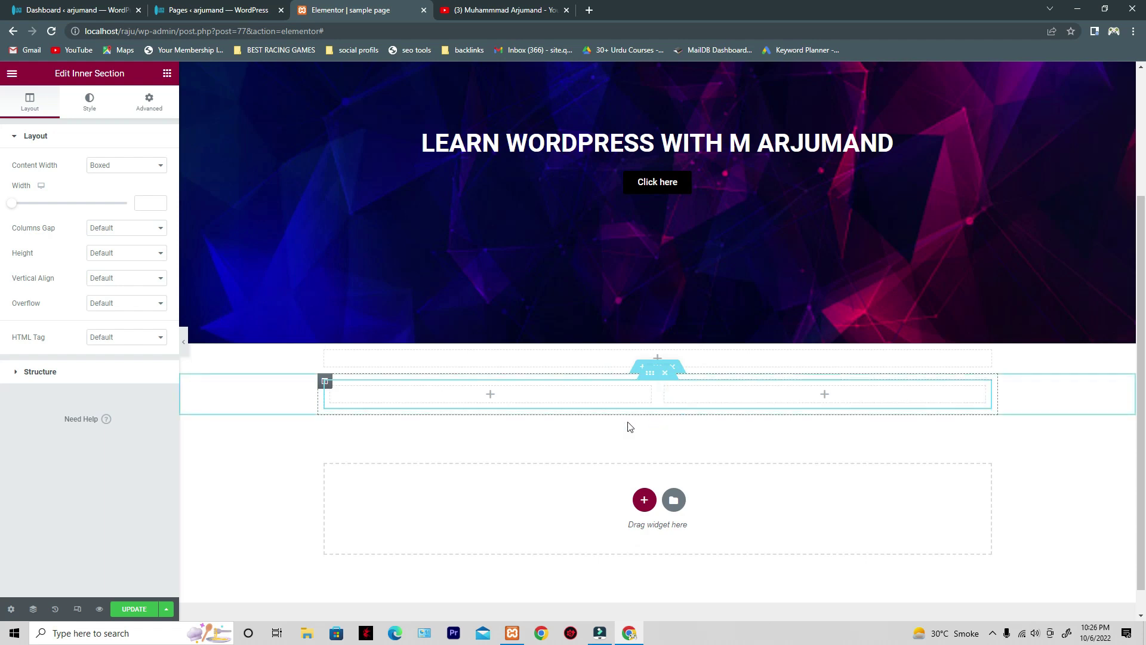
- Set the outer section's Content Width to Full Width and reselect it for styling
{"action": "left_click", "coordinate": [657, 368]}
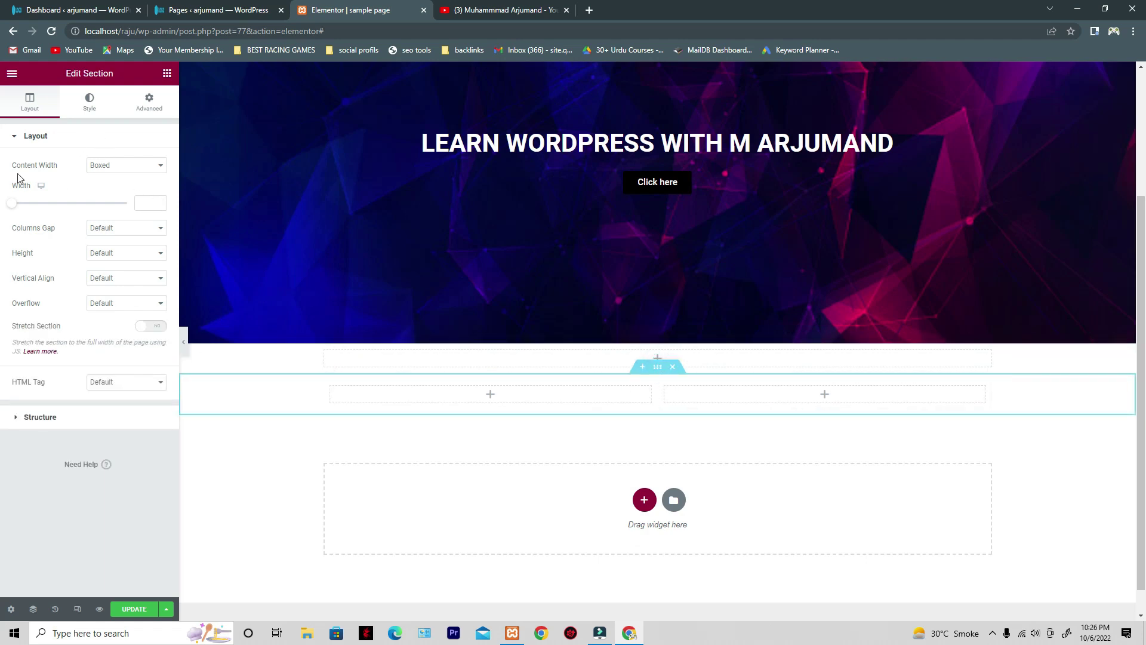
{"action": "left_click", "coordinate": [118, 191]}
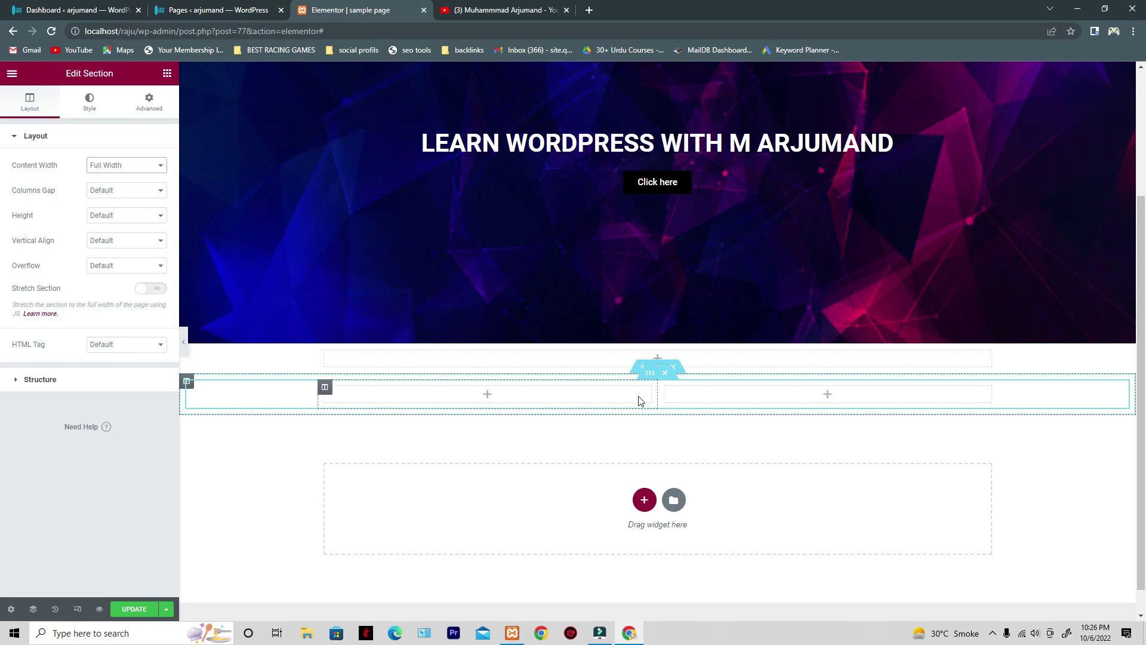
{"action": "left_click", "coordinate": [660, 370]}
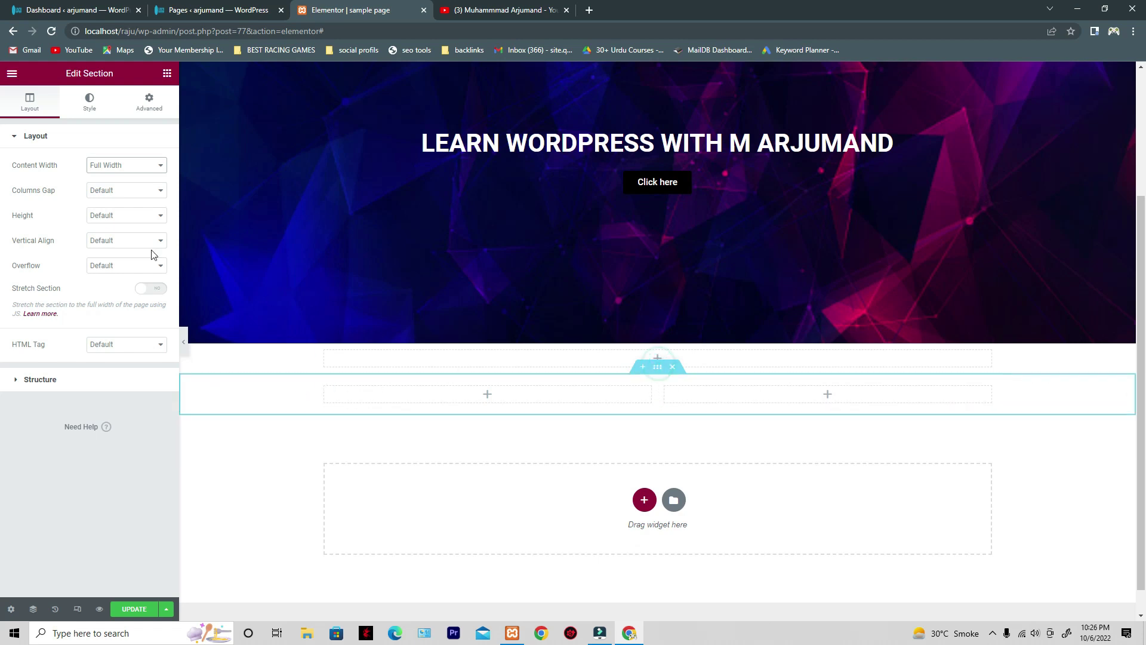
{"action": "left_click", "coordinate": [89, 103]}
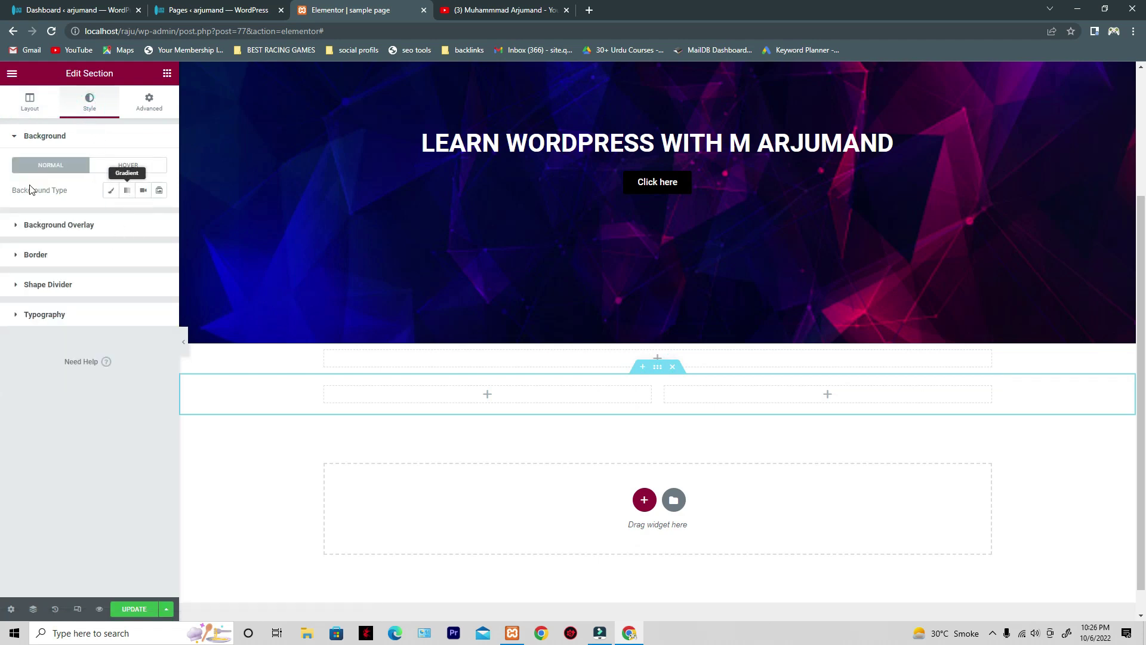
{"action": "left_click", "coordinate": [127, 191]}
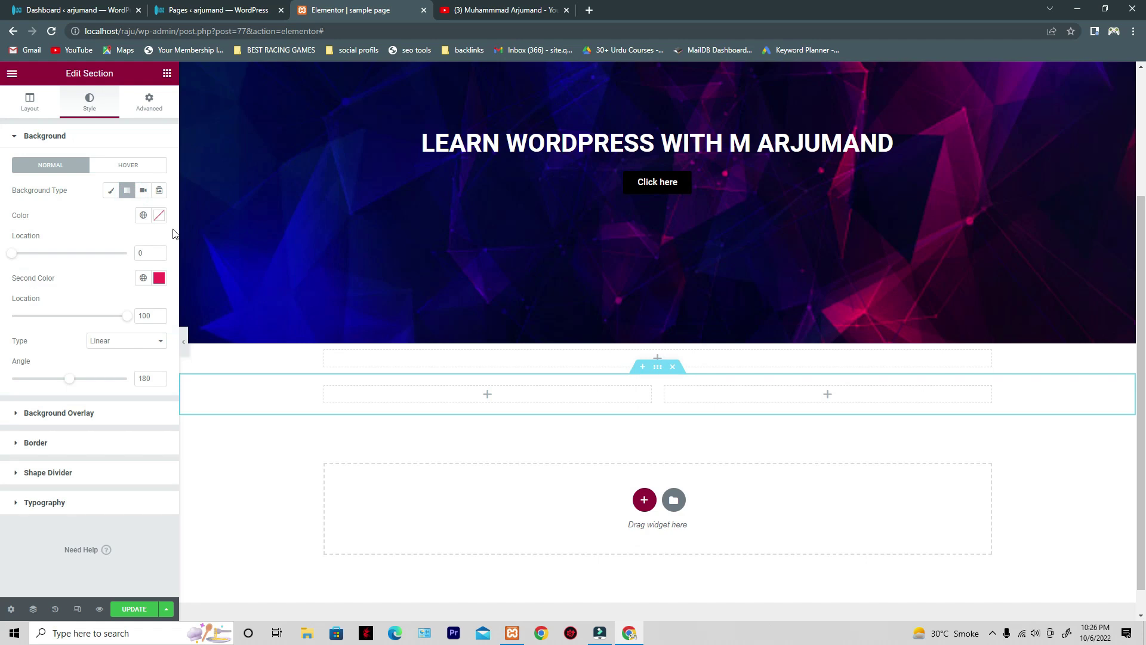
{"action": "left_click", "coordinate": [159, 215]}
{"action": "left_click", "coordinate": [127, 289]}
{"action": "left_click", "coordinate": [73, 299]}
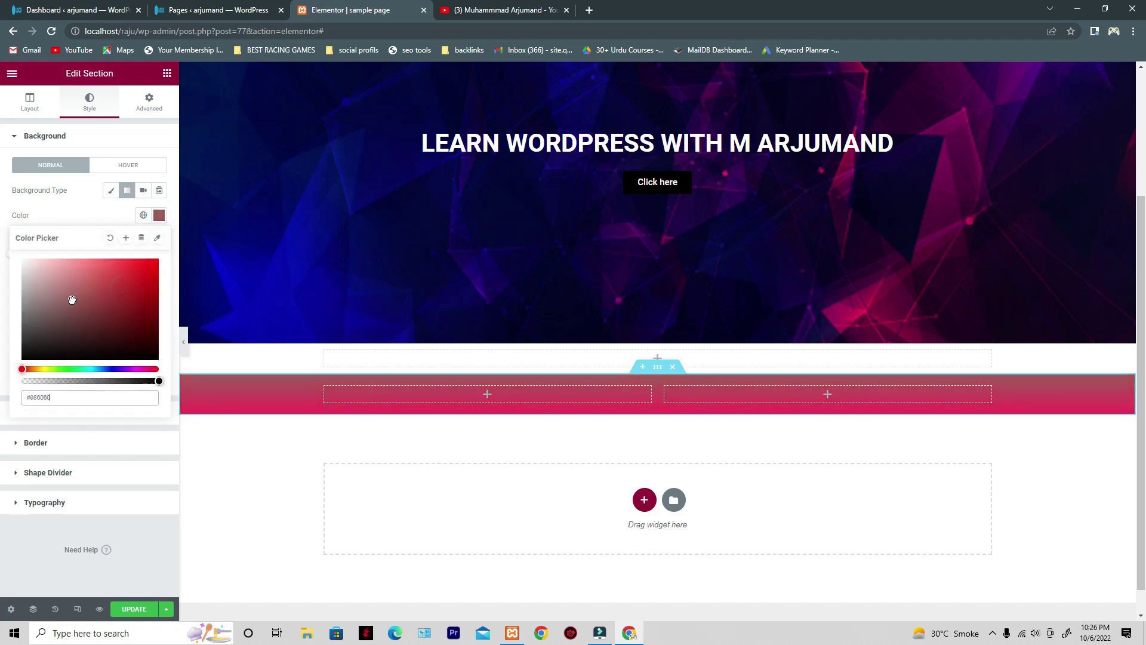
{"action": "left_click", "coordinate": [117, 309]}
{"action": "left_click", "coordinate": [128, 280]}
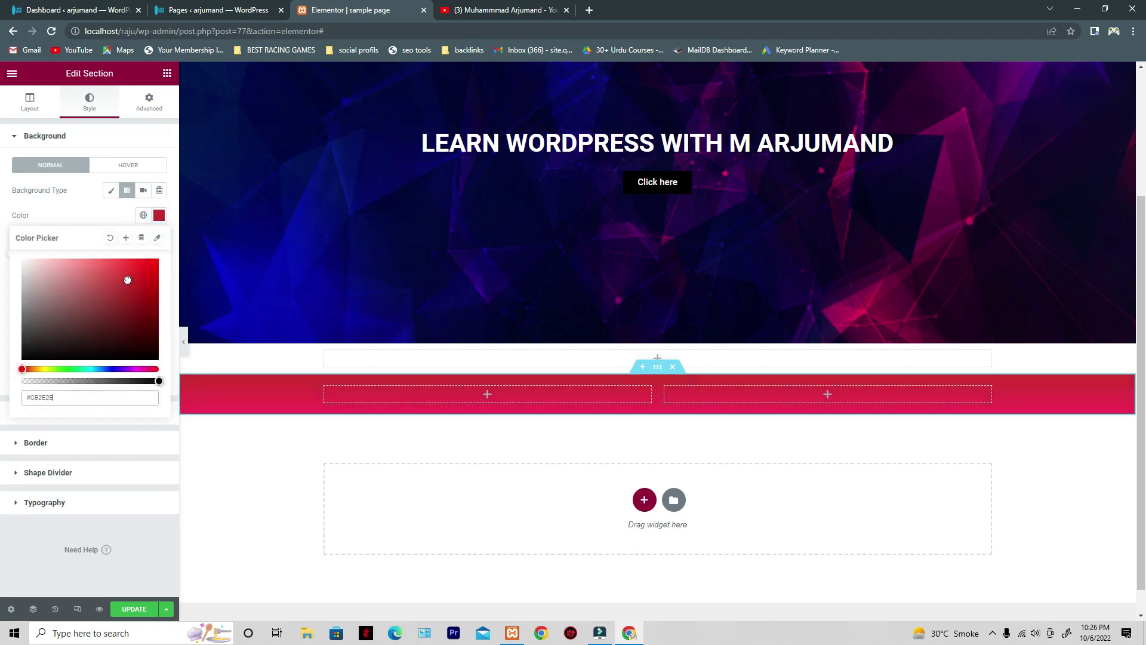
{"action": "left_click", "coordinate": [73, 203]}
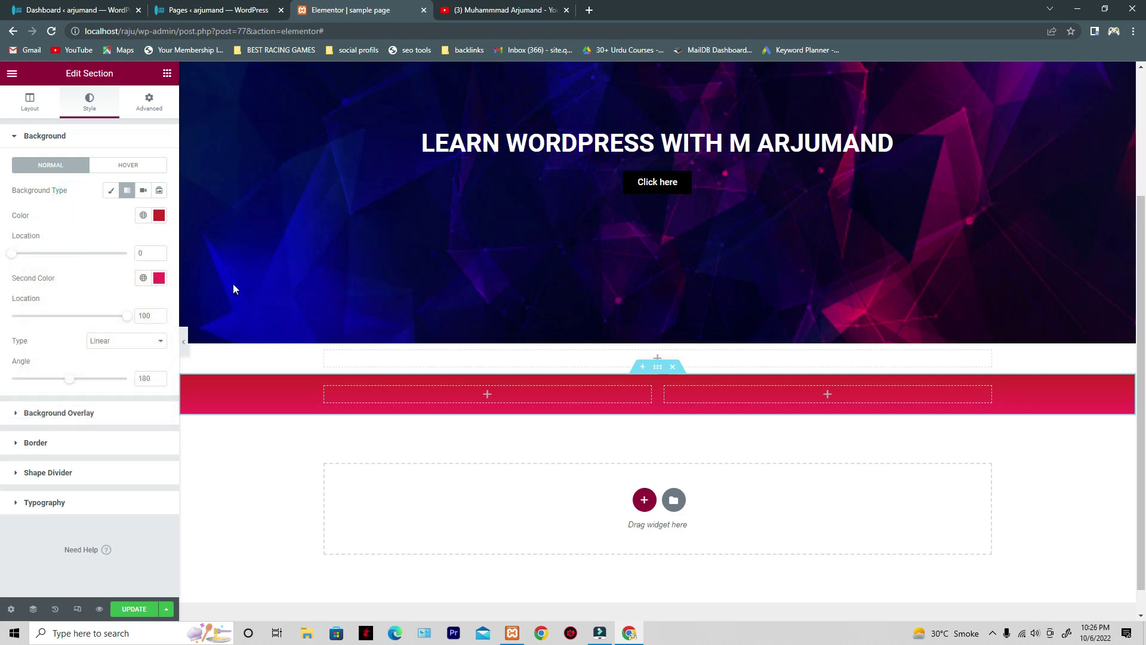
{"action": "left_click", "coordinate": [424, 397]}
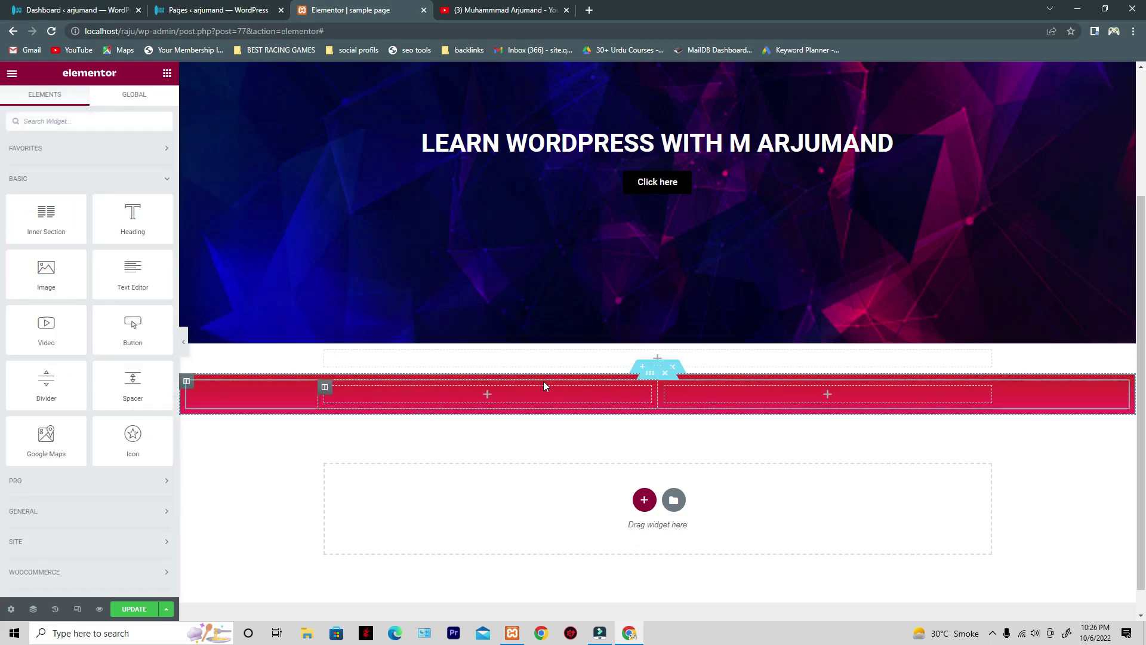
{"action": "left_click", "coordinate": [450, 404]}
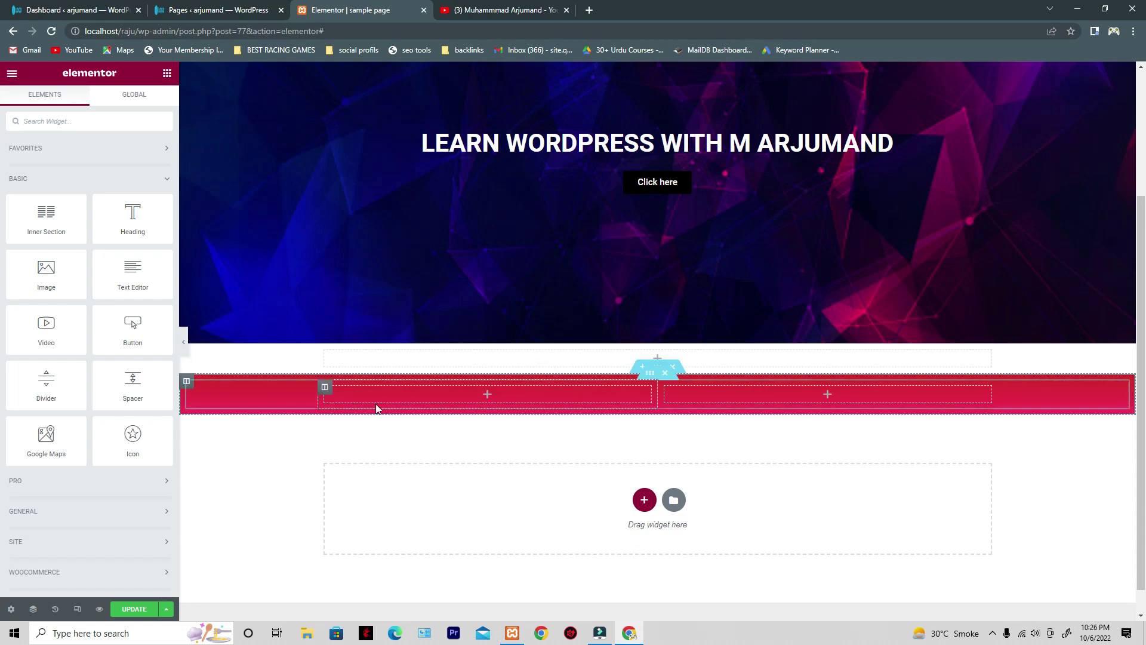
{"action": "left_click", "coordinate": [325, 388]}
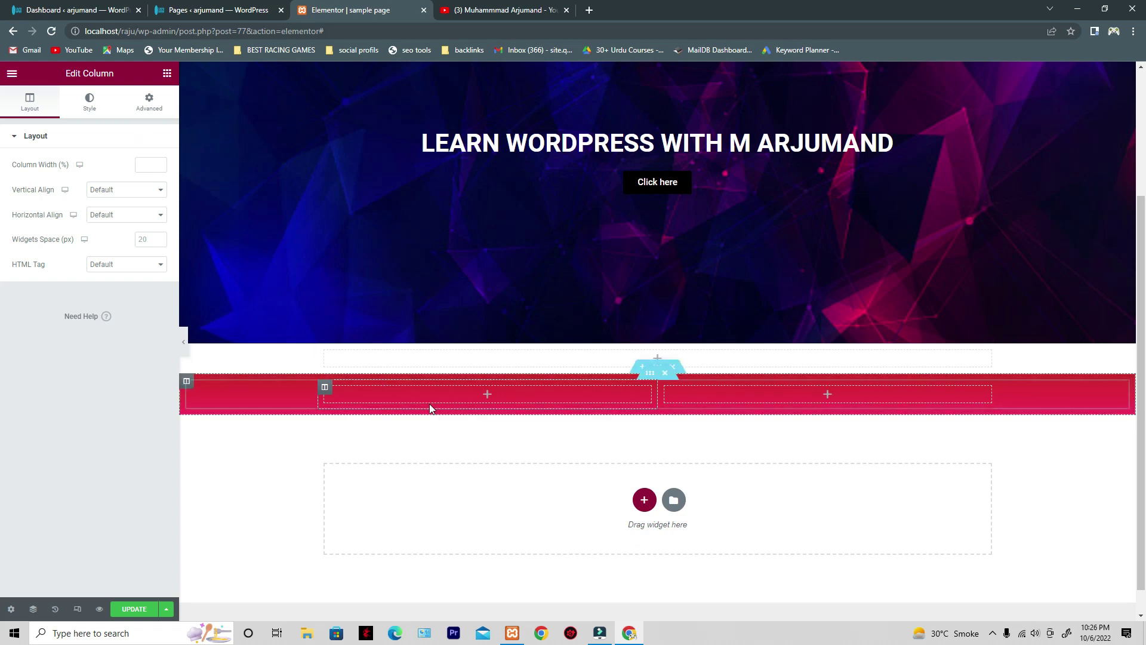
{"action": "left_click", "coordinate": [166, 75]}
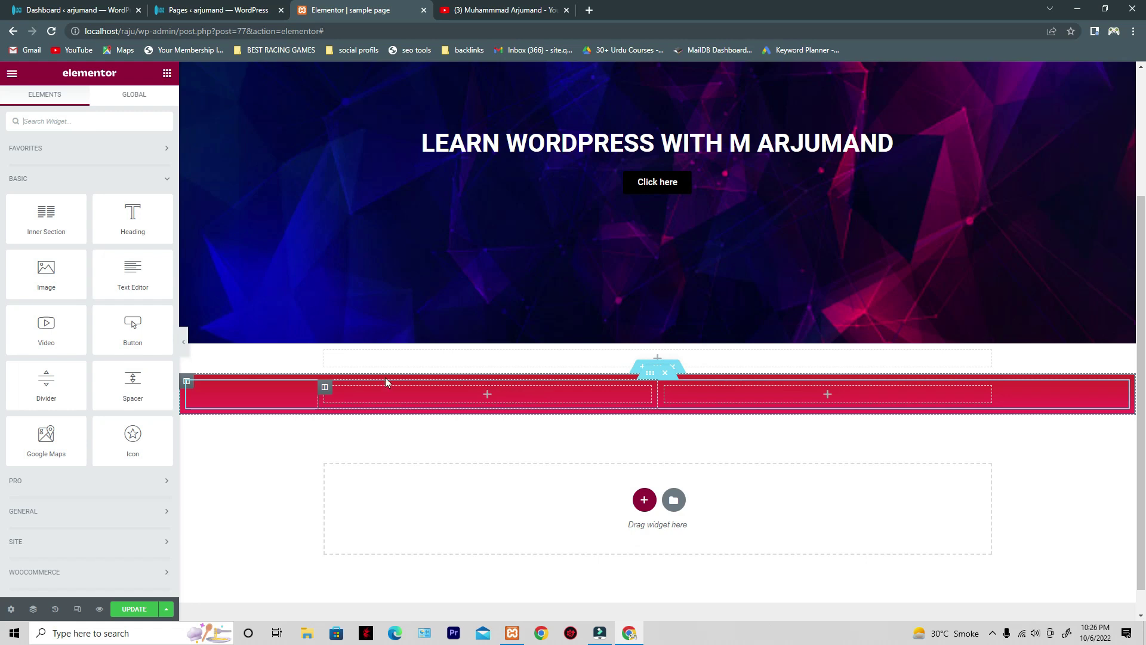
- Switch the red inner section's Content Width to Full Width, then back to Boxed
{"action": "left_click", "coordinate": [650, 382]}
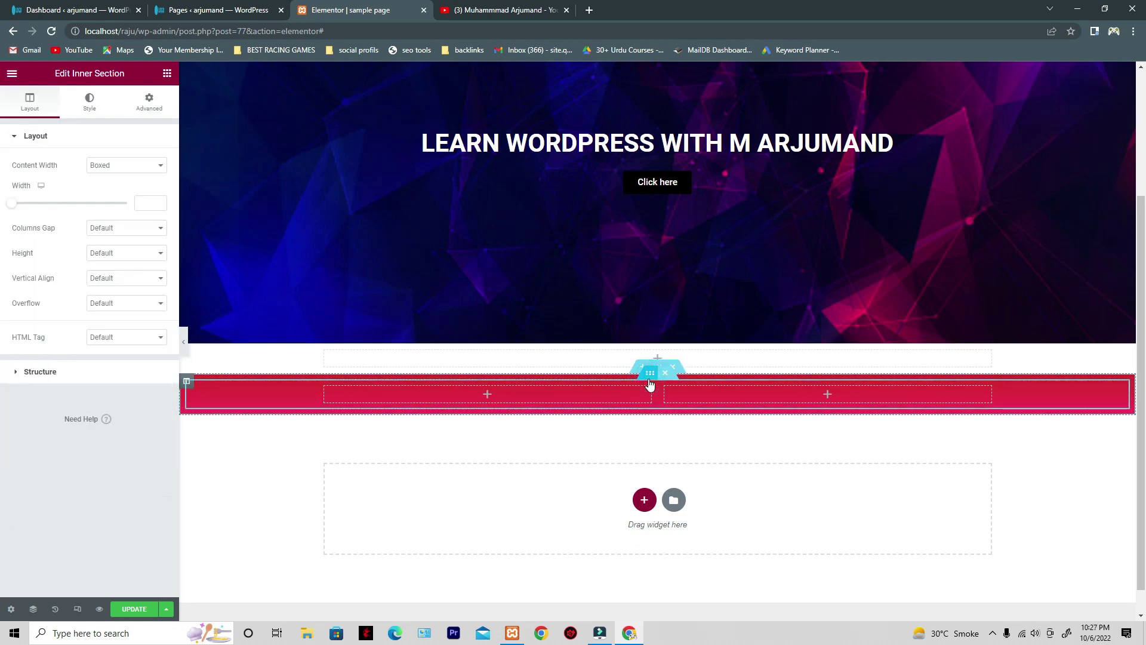
{"action": "left_click", "coordinate": [104, 172]}
{"action": "left_click", "coordinate": [102, 183]}
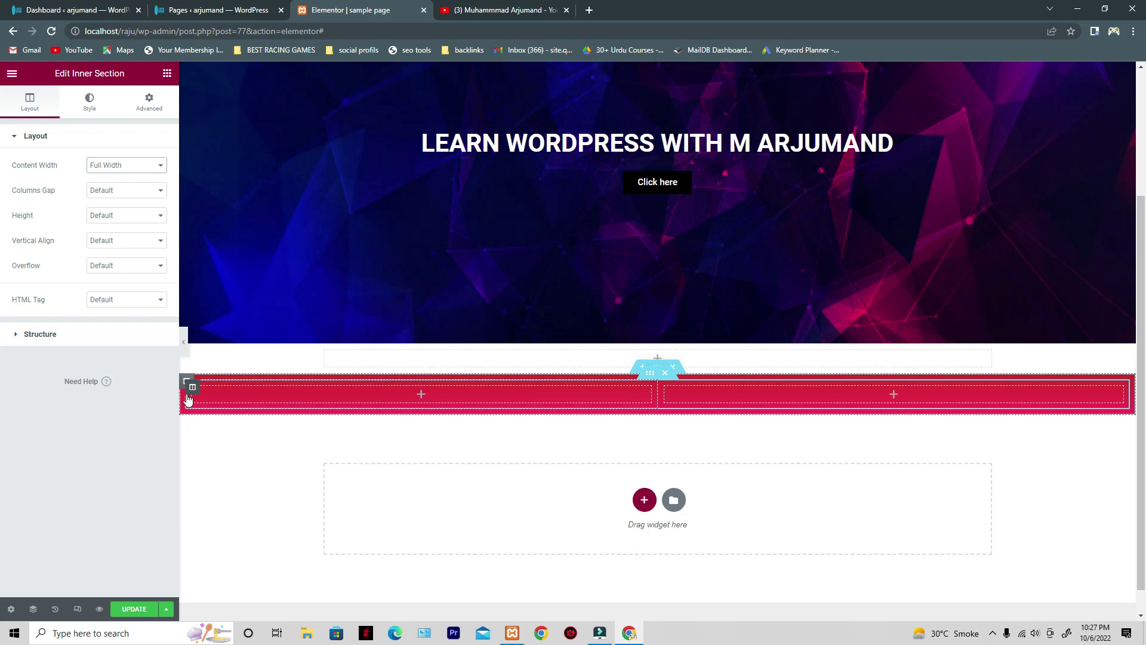
{"action": "left_click", "coordinate": [128, 167]}
{"action": "left_click", "coordinate": [128, 180]}
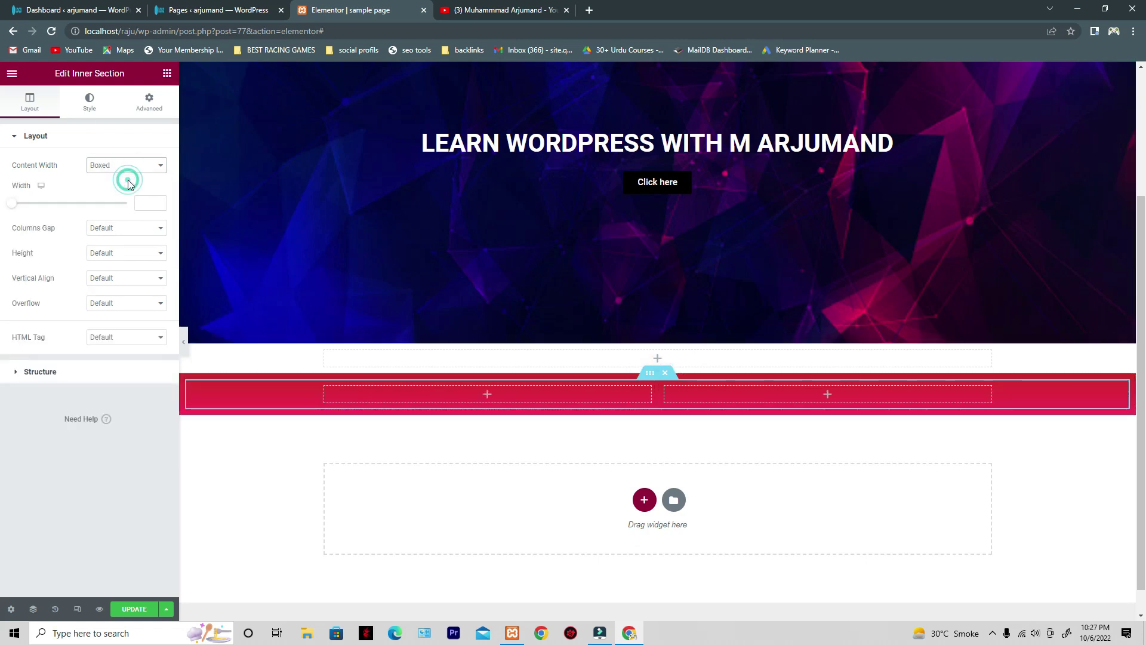
- Change the inner section's Columns Gap to No Gap, then restore Default
{"action": "left_click", "coordinate": [105, 235]}
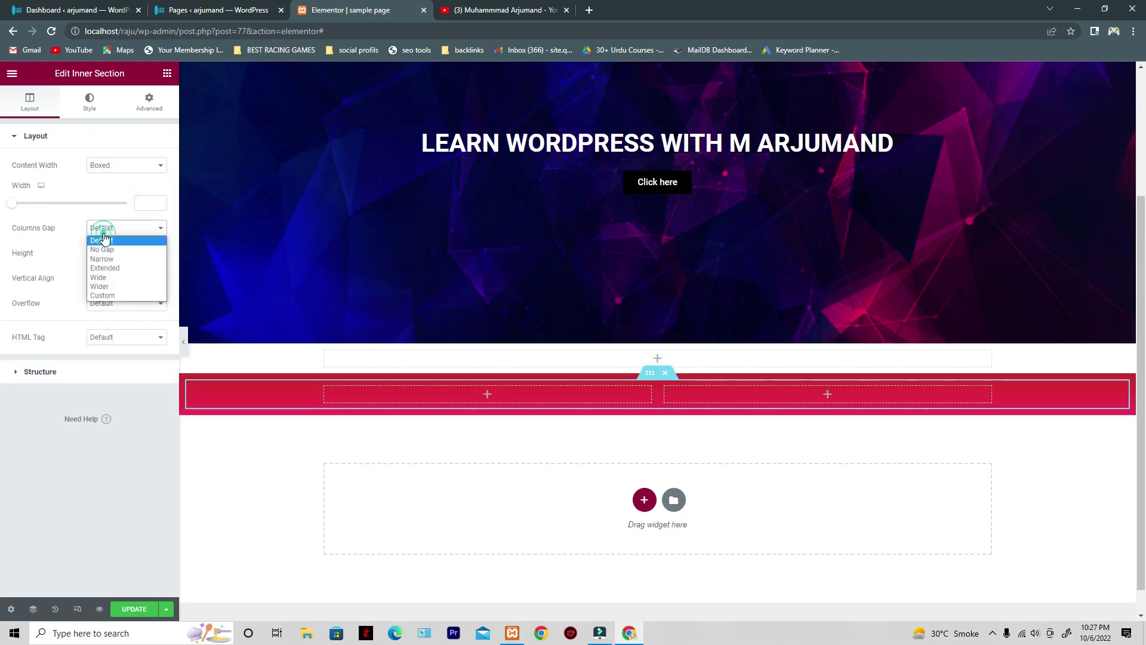
{"action": "left_click", "coordinate": [107, 245]}
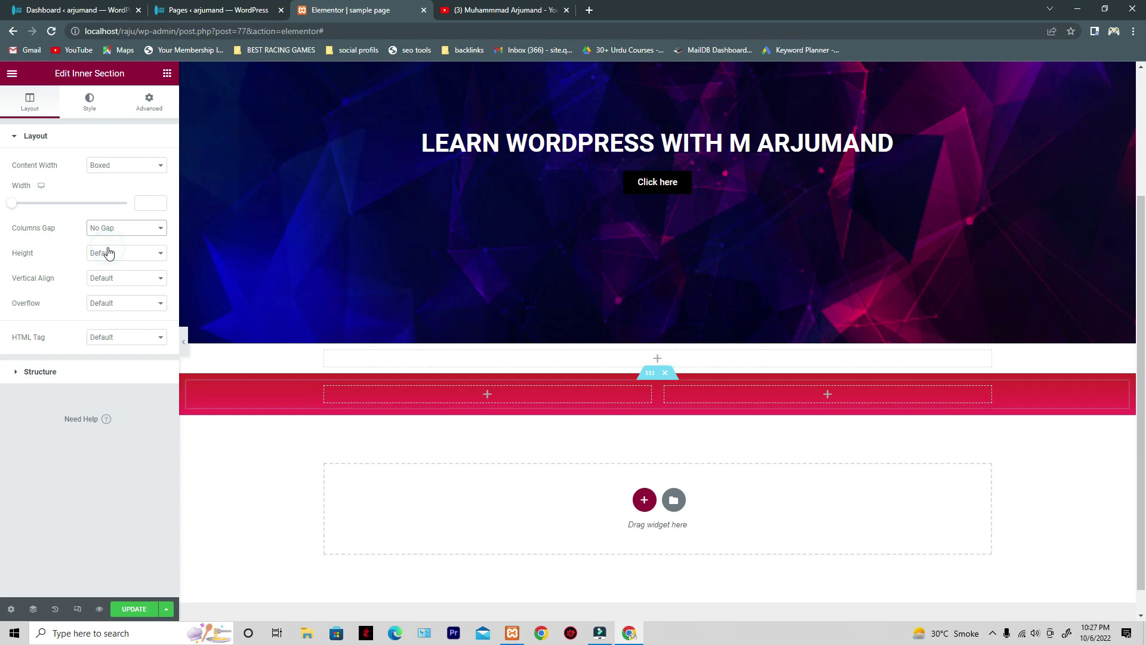
{"action": "left_click", "coordinate": [144, 234]}
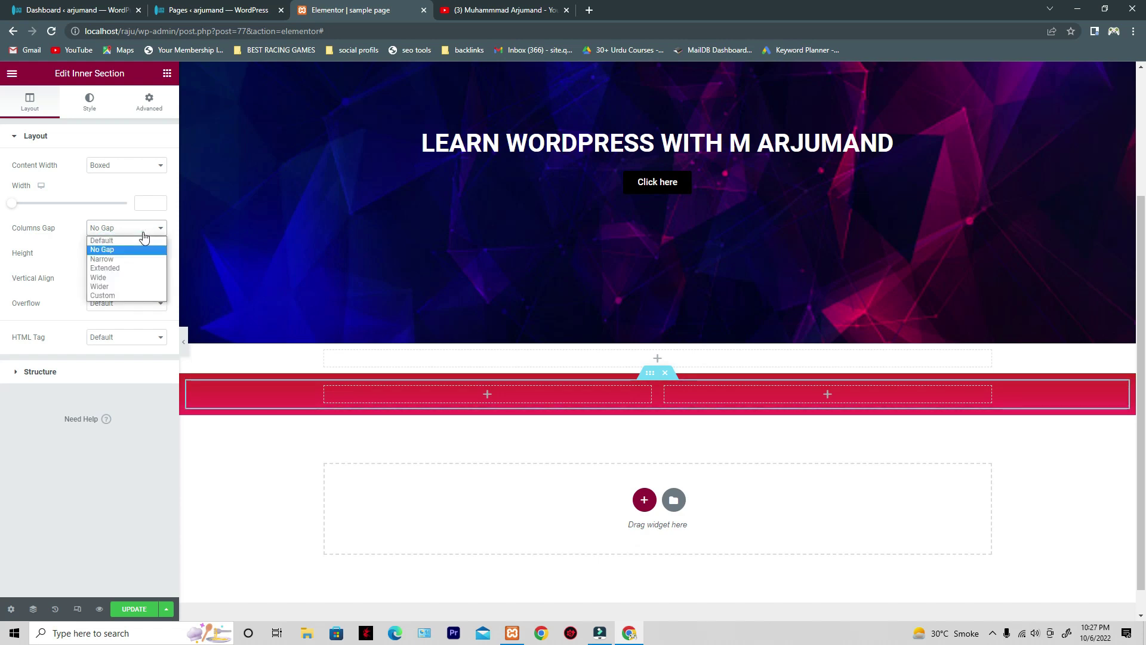
{"action": "left_click", "coordinate": [133, 241]}
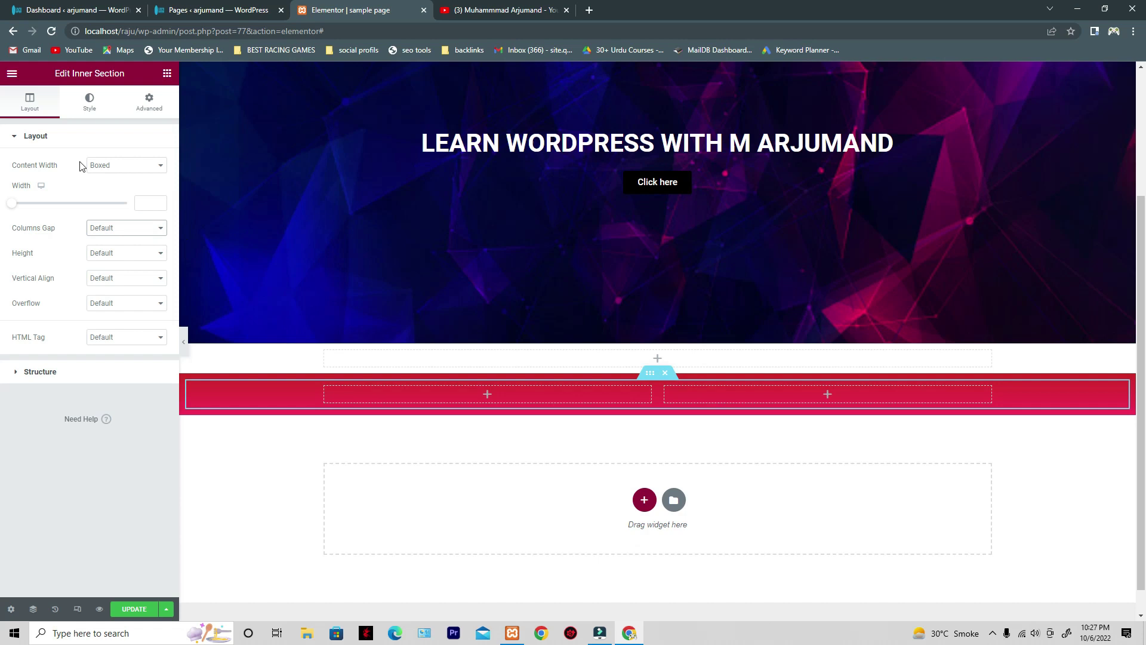
- Check the inner section's Style settings and the outer section, then reselect the red inner section
{"action": "left_click", "coordinate": [87, 112]}
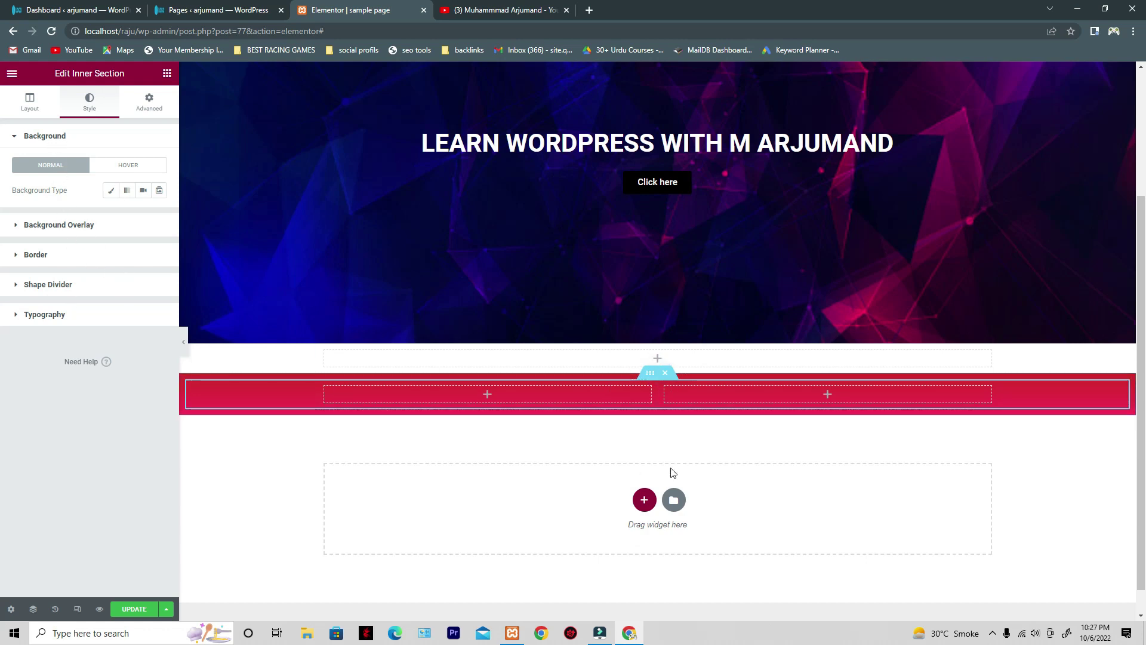
{"action": "left_click", "coordinate": [658, 337]}
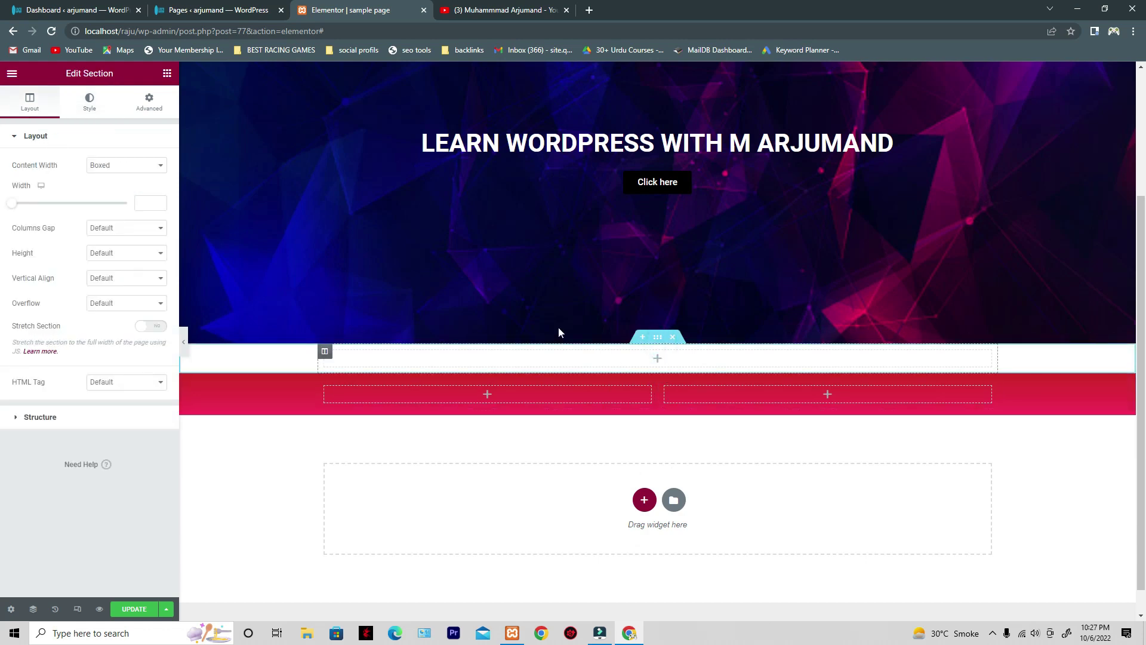
{"action": "left_click", "coordinate": [99, 106]}
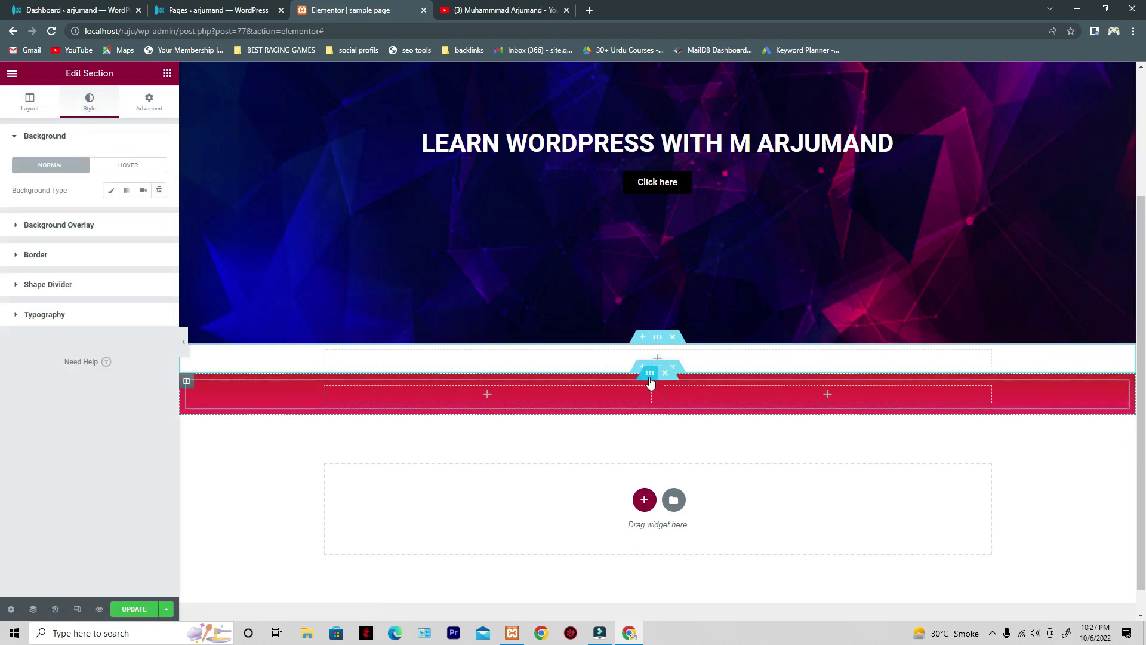
{"action": "left_click", "coordinate": [650, 374]}
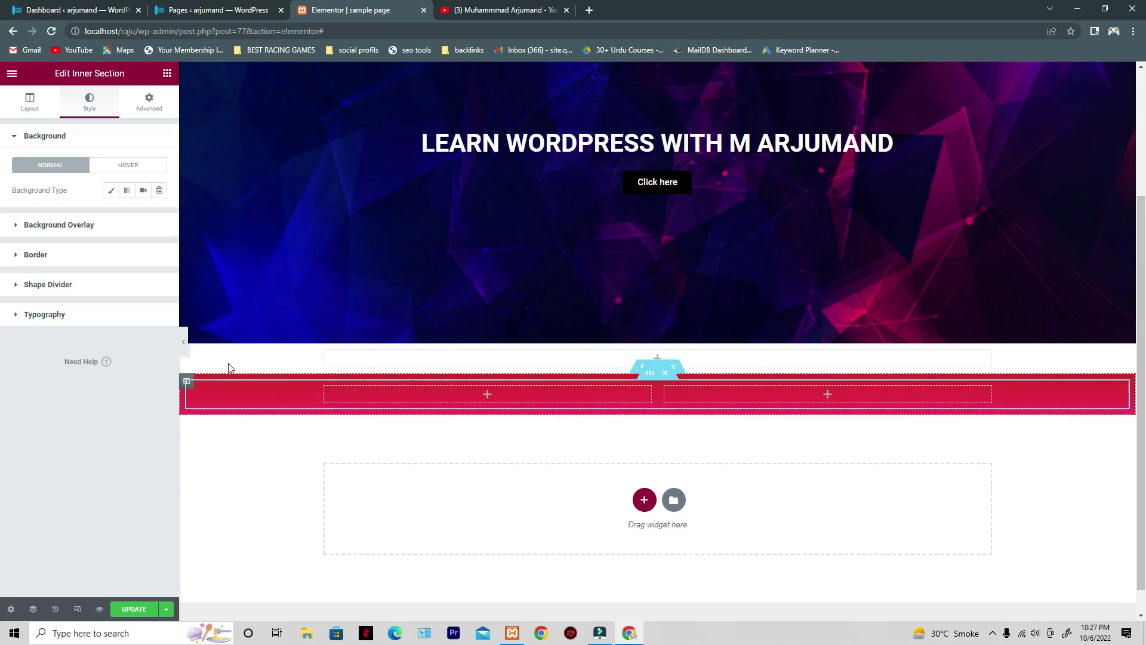
- Raise the red inner section's Advanced padding and switch its units to percent
{"action": "left_click", "coordinate": [652, 382]}
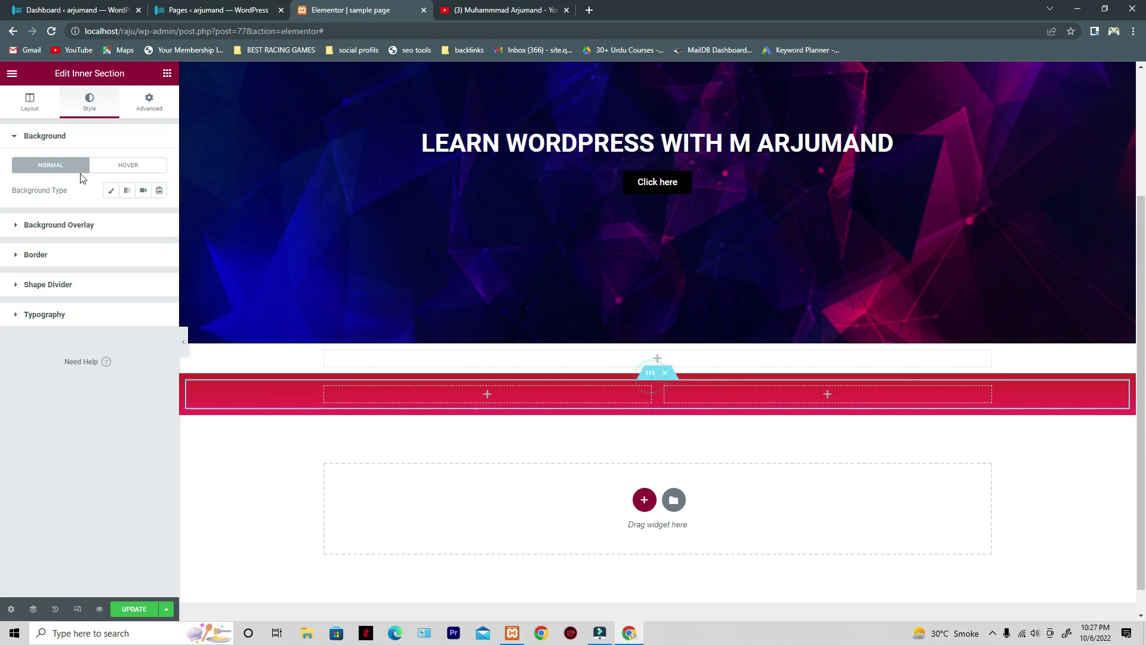
{"action": "left_click", "coordinate": [129, 100]}
{"action": "left_click", "coordinate": [37, 224]}
{"action": "left_click", "coordinate": [38, 224]}
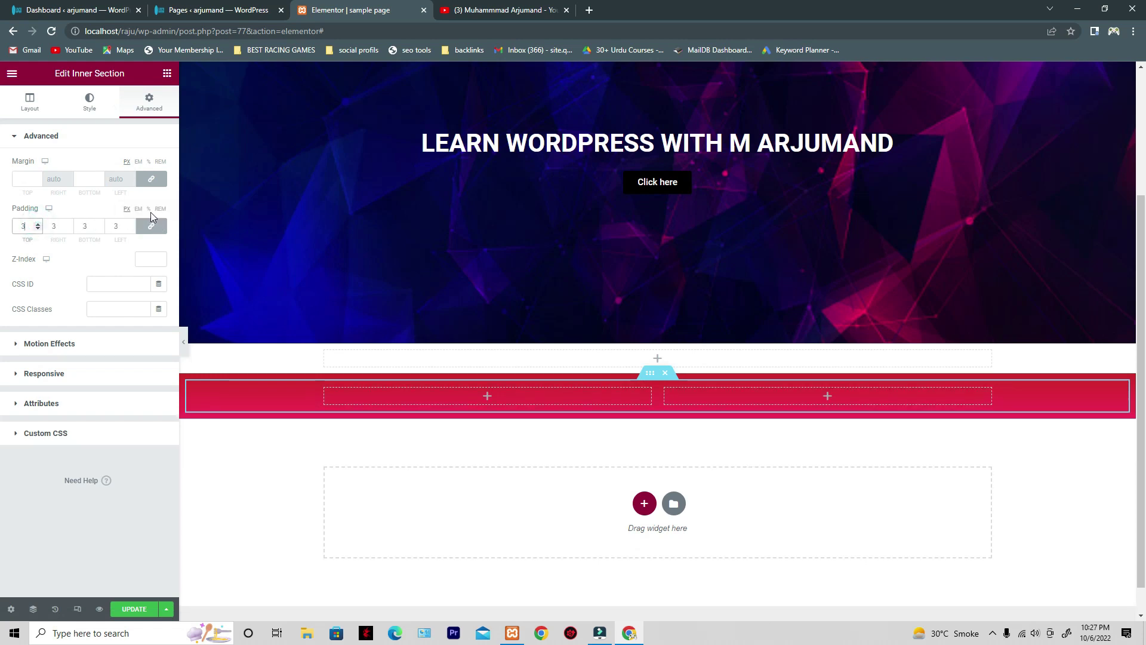
{"action": "left_click", "coordinate": [149, 209]}
- Bring the linked padding up to 4 and delete the empty white section above the band
{"action": "left_click", "coordinate": [37, 225]}
{"action": "left_click", "coordinate": [37, 225]}
{"action": "left_click", "coordinate": [37, 225]}
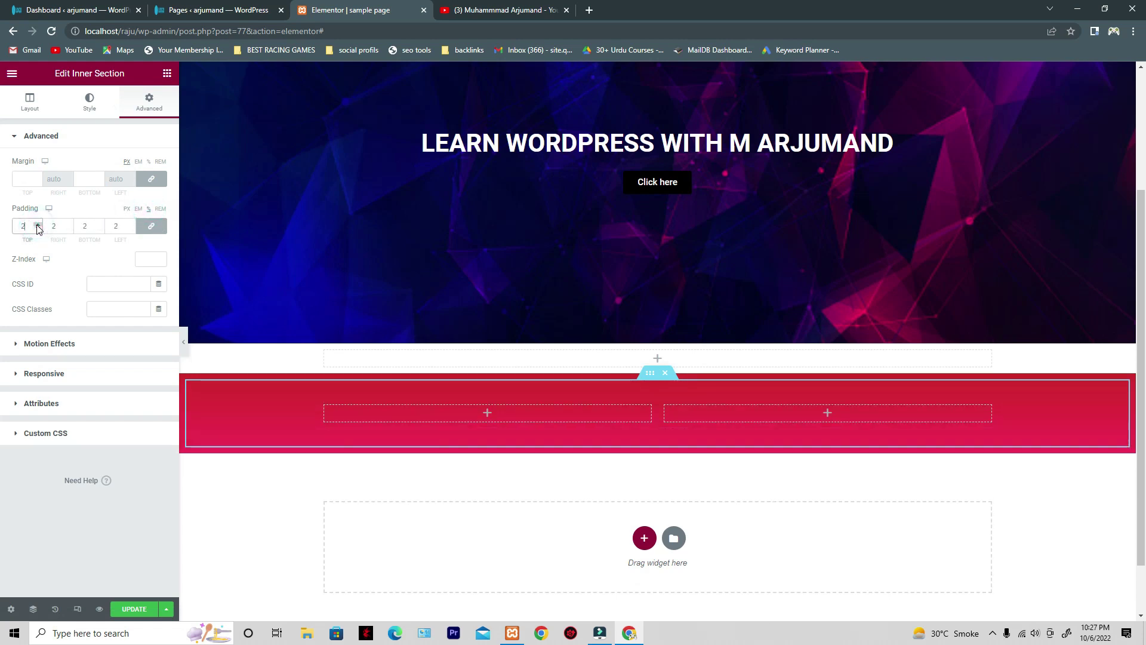
{"action": "left_click", "coordinate": [37, 225]}
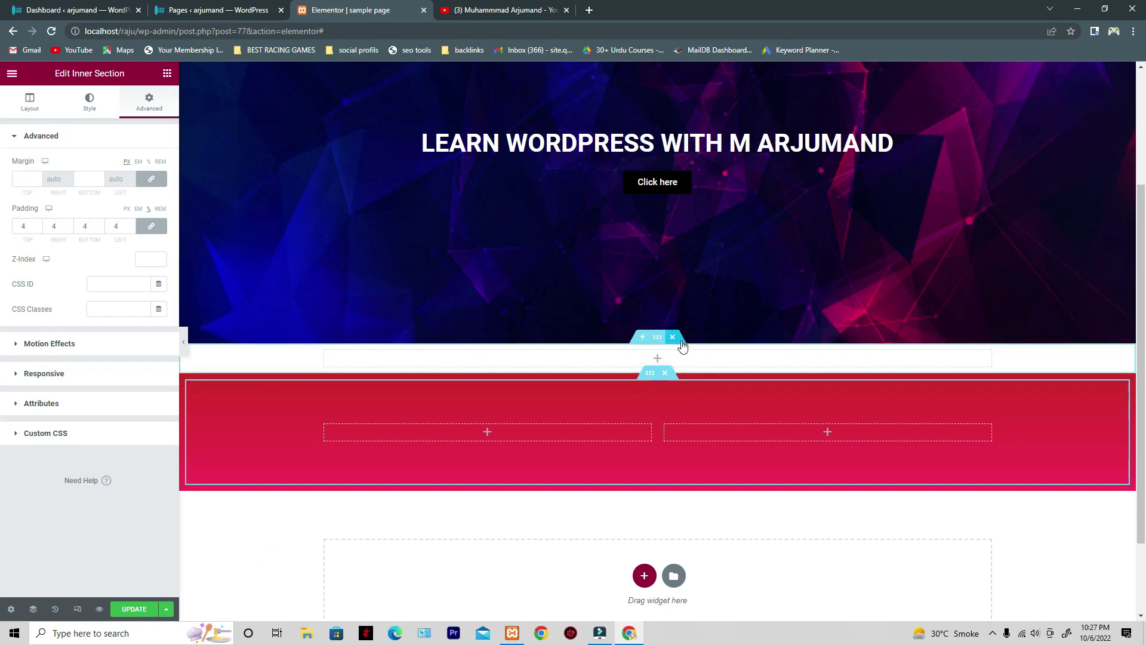
{"action": "left_click", "coordinate": [673, 337]}
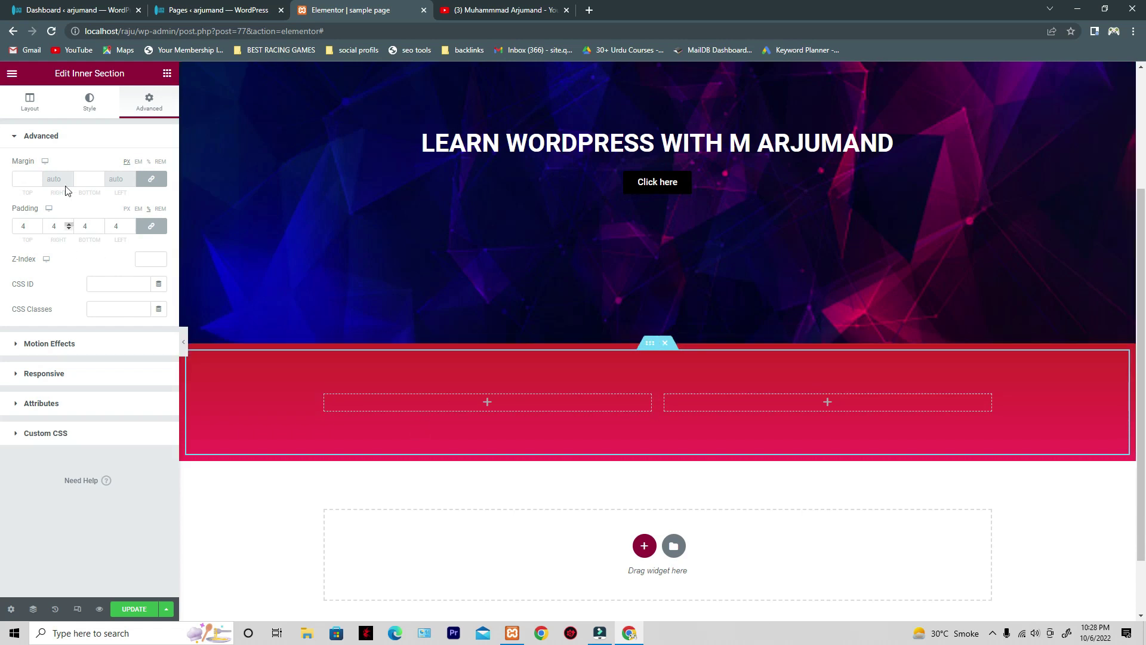
{"action": "left_click", "coordinate": [166, 73]}
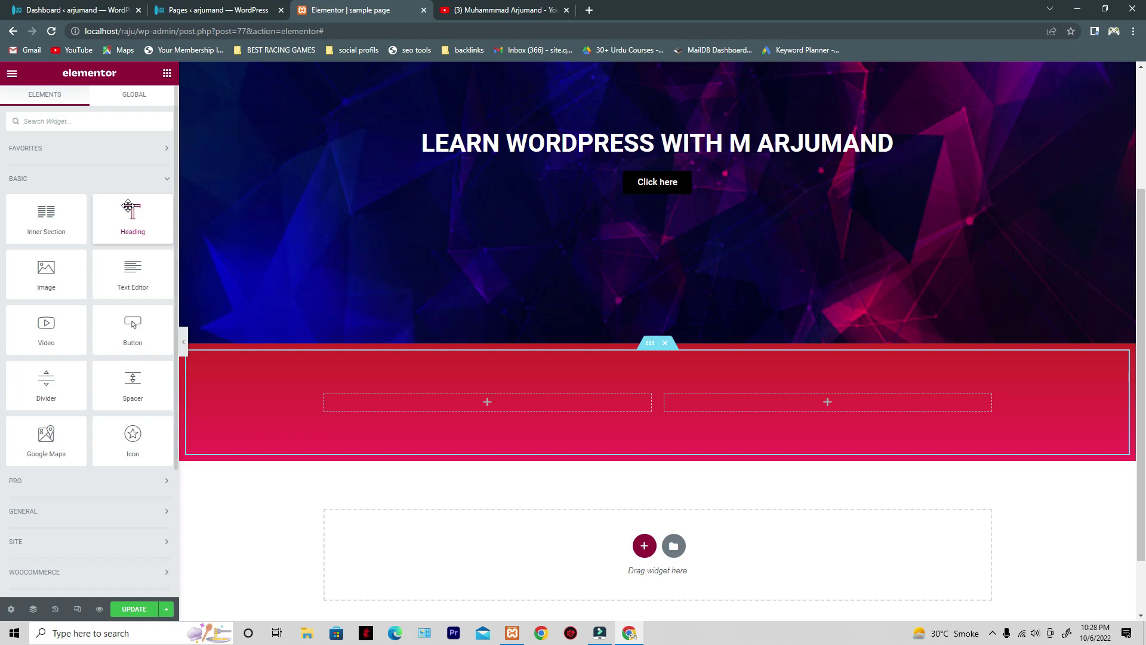
- Drop a Heading widget into the red section, above its two empty columns
{"action": "left_click_drag", "start_coordinate": [129, 212], "coordinate": [332, 442]}
{"action": "left_click_drag", "start_coordinate": [131, 219], "coordinate": [478, 393]}
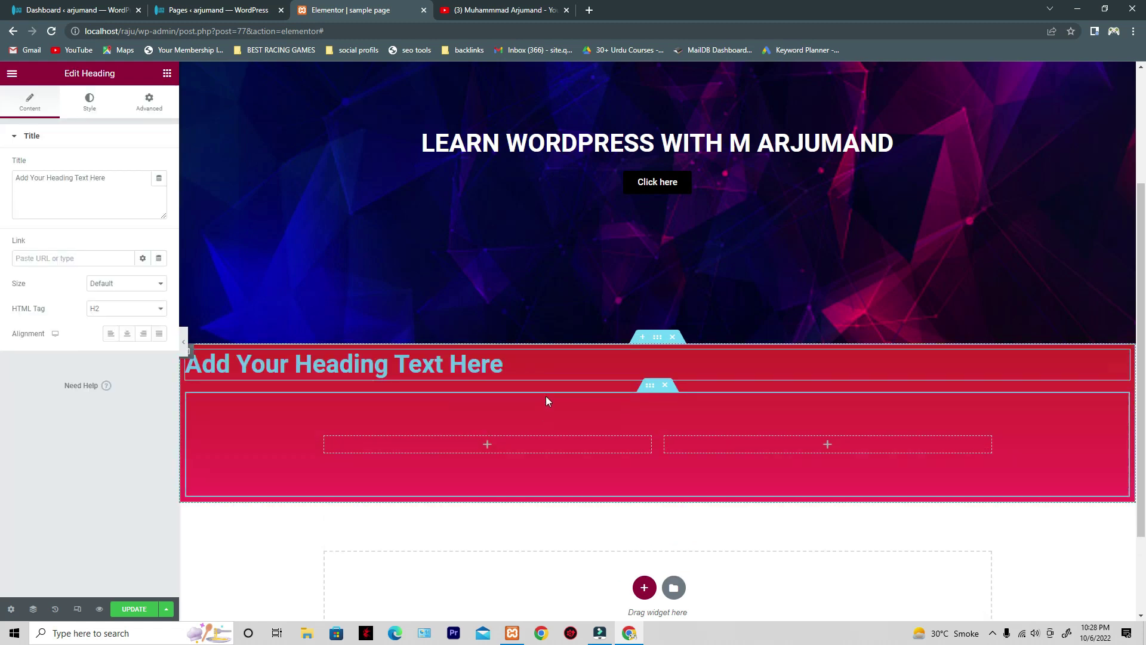
- Lower the inner section's padding to 0 on every side
{"action": "left_click", "coordinate": [650, 385]}
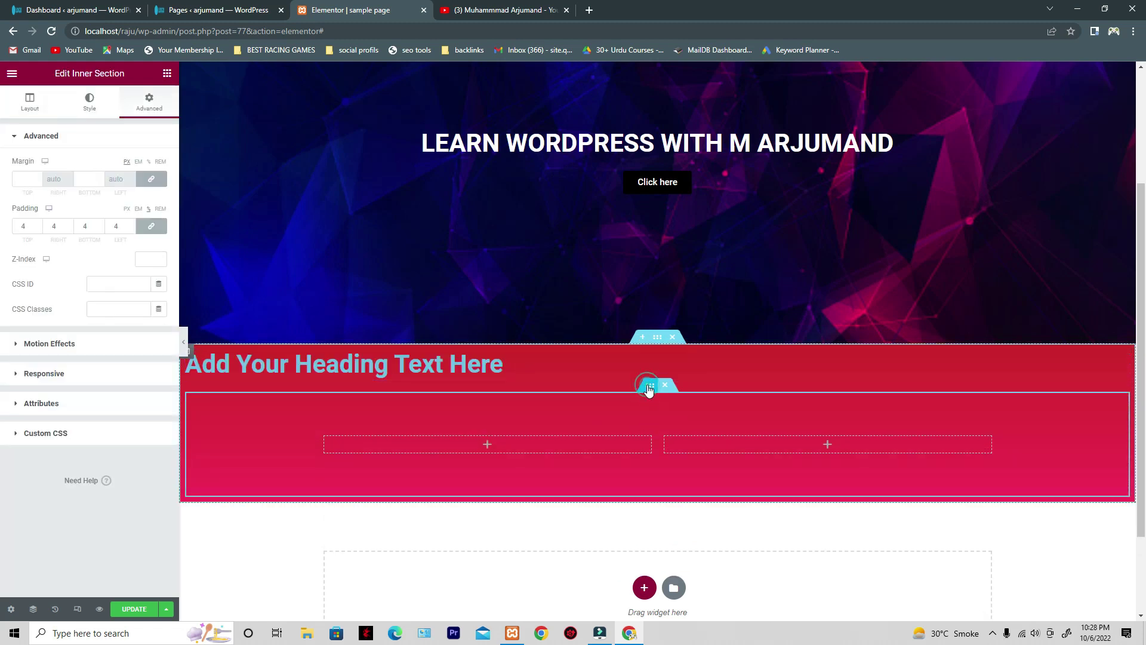
{"action": "left_click", "coordinate": [38, 229]}
{"action": "left_click", "coordinate": [38, 229]}
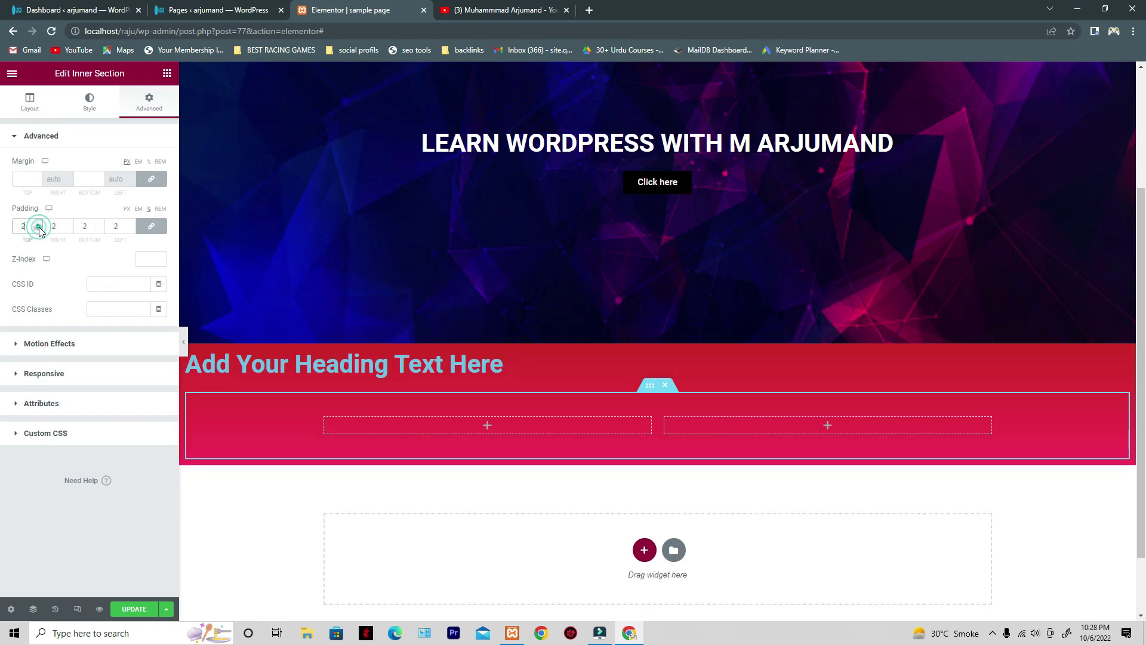
{"action": "left_click", "coordinate": [38, 229]}
{"action": "left_click", "coordinate": [38, 229]}
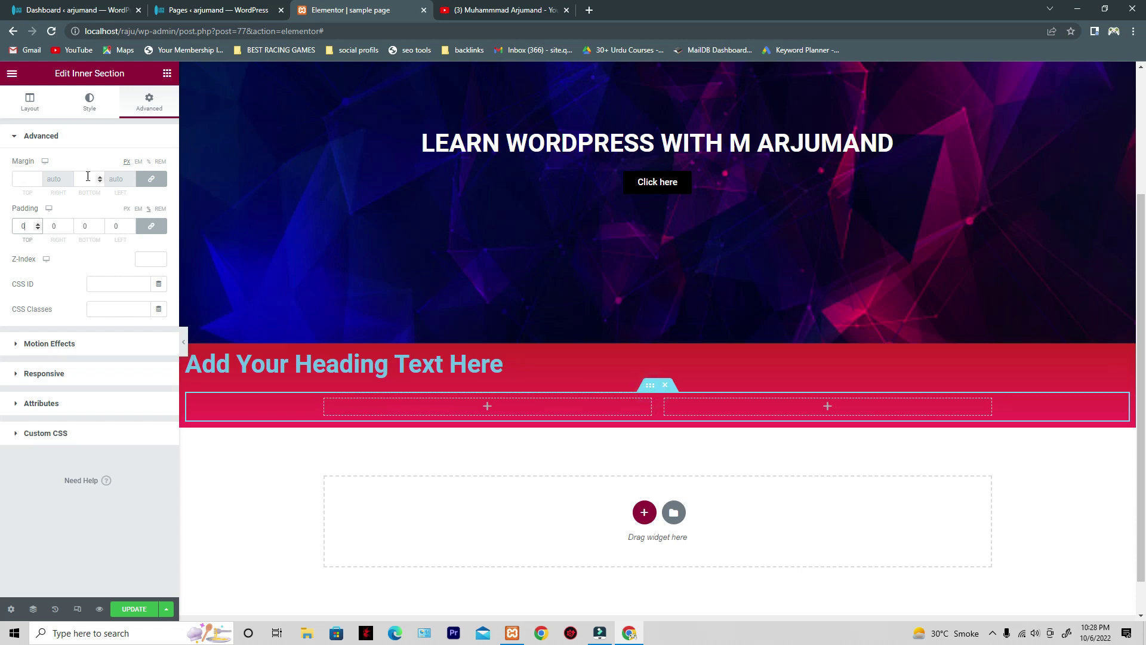
- Review the inner and outer red sections' layout settings, then select the new heading
{"action": "left_click", "coordinate": [31, 104]}
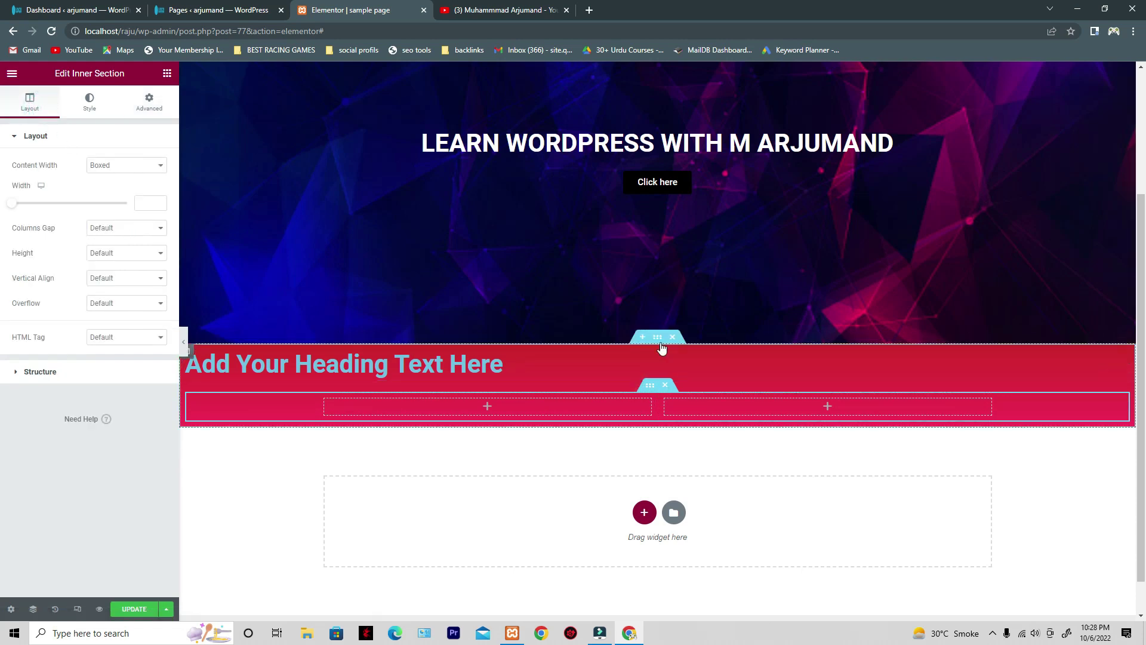
{"action": "left_click", "coordinate": [659, 339]}
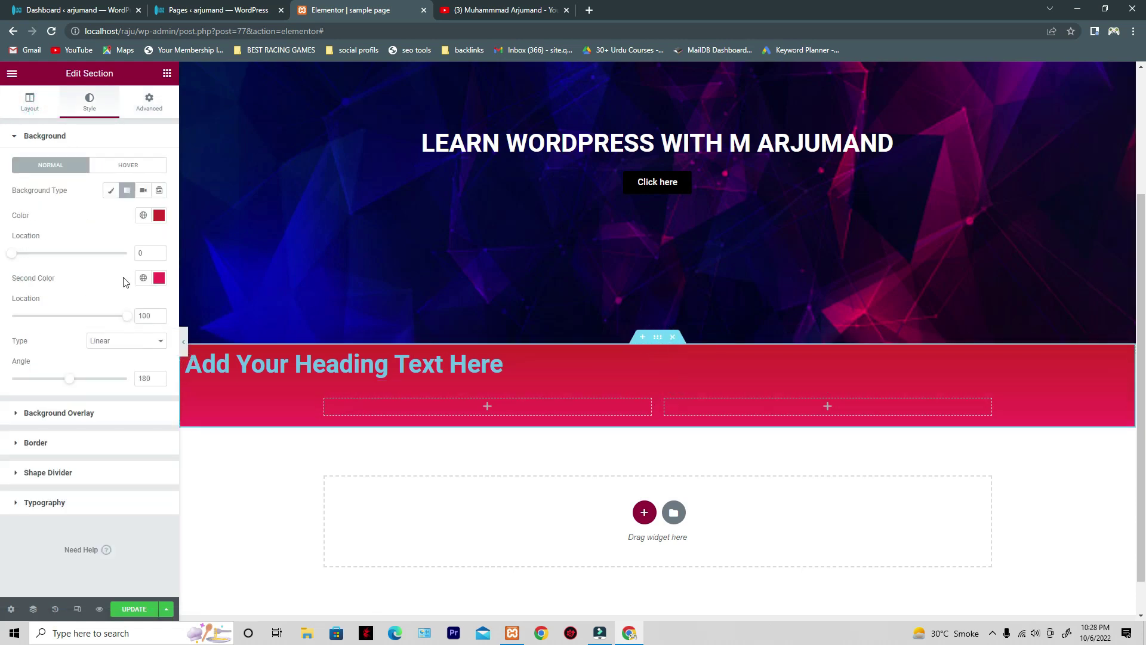
{"action": "left_click", "coordinate": [34, 106]}
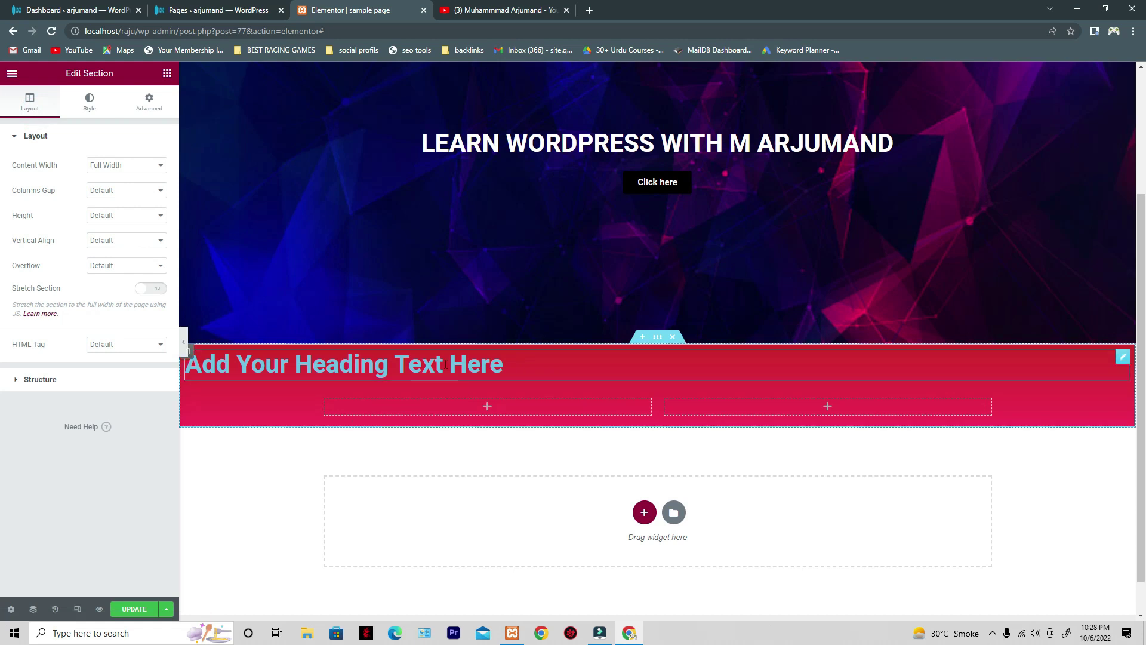
{"action": "left_click", "coordinate": [468, 373]}
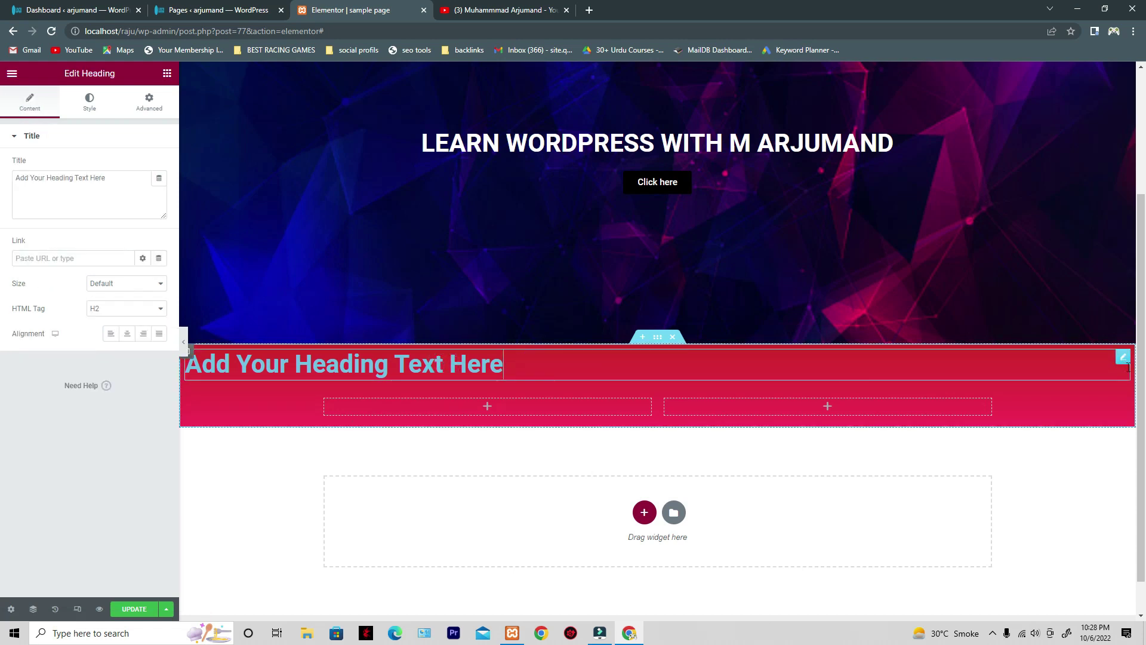
- Clear the heading's 'Add Your Heading Text Here' placeholder title
{"action": "left_click", "coordinate": [384, 369]}
{"action": "left_click", "coordinate": [168, 74]}
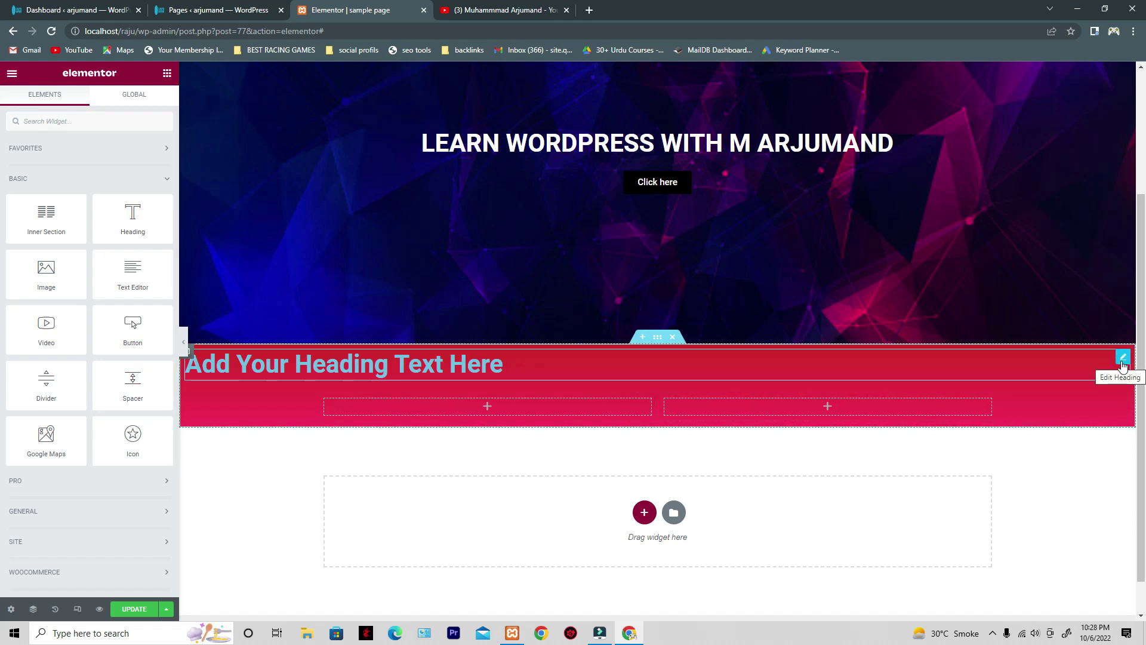
{"action": "left_click", "coordinate": [1123, 358]}
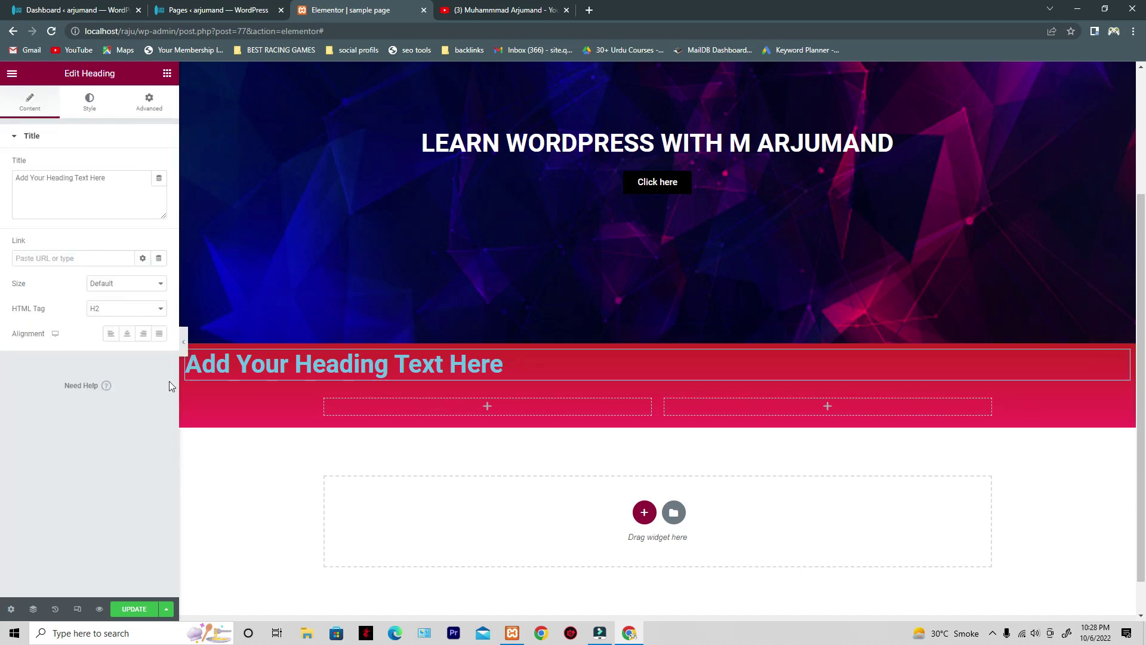
{"action": "left_click_drag", "start_coordinate": [127, 191], "coordinate": [0, 189]}
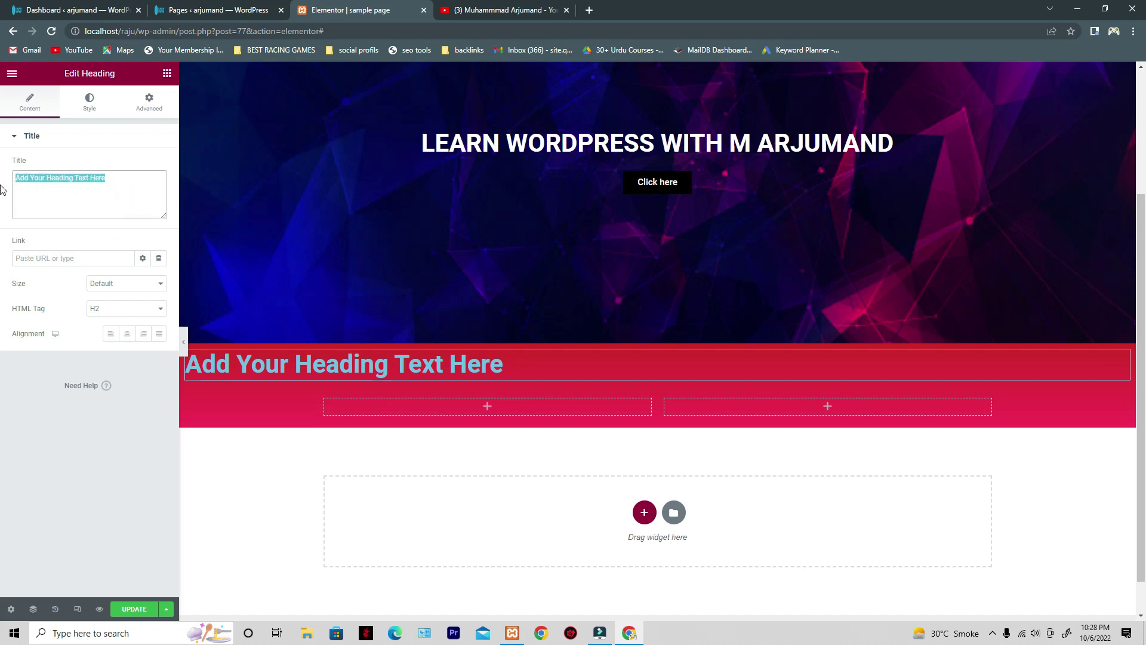
{"action": "key", "text": "BackSpace"}
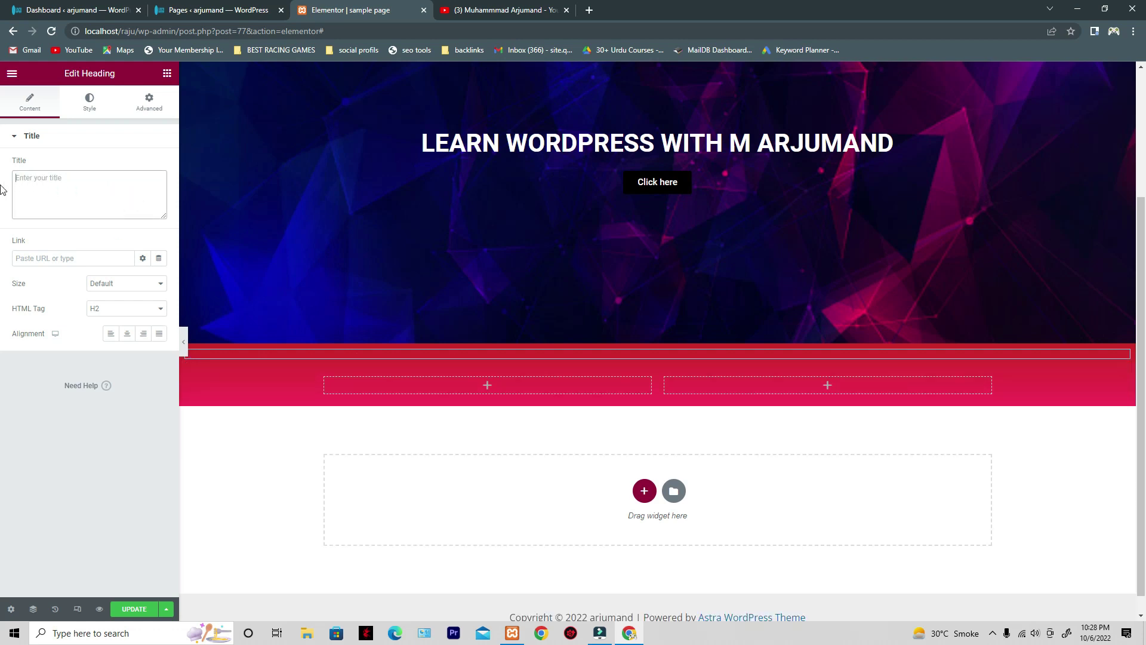
- Enter the heading title 'THIS IS MY NEW WEBSITE' and bring up the red section's layout settings
{"action": "type", "text": "t"}
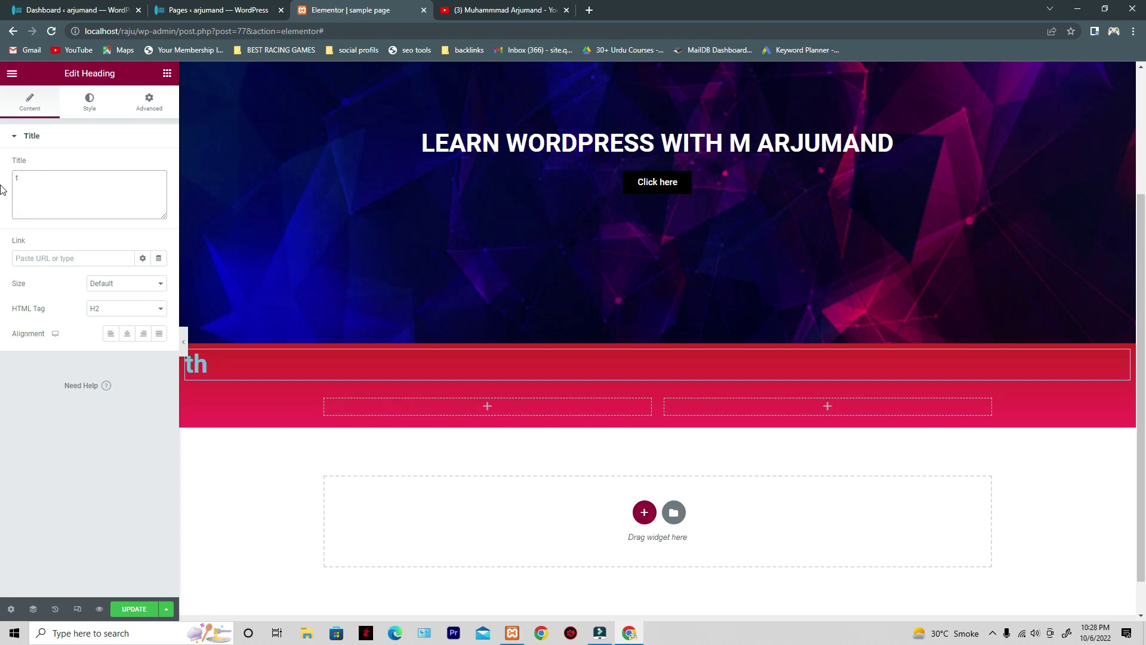
{"action": "key", "text": "BackSpace"}
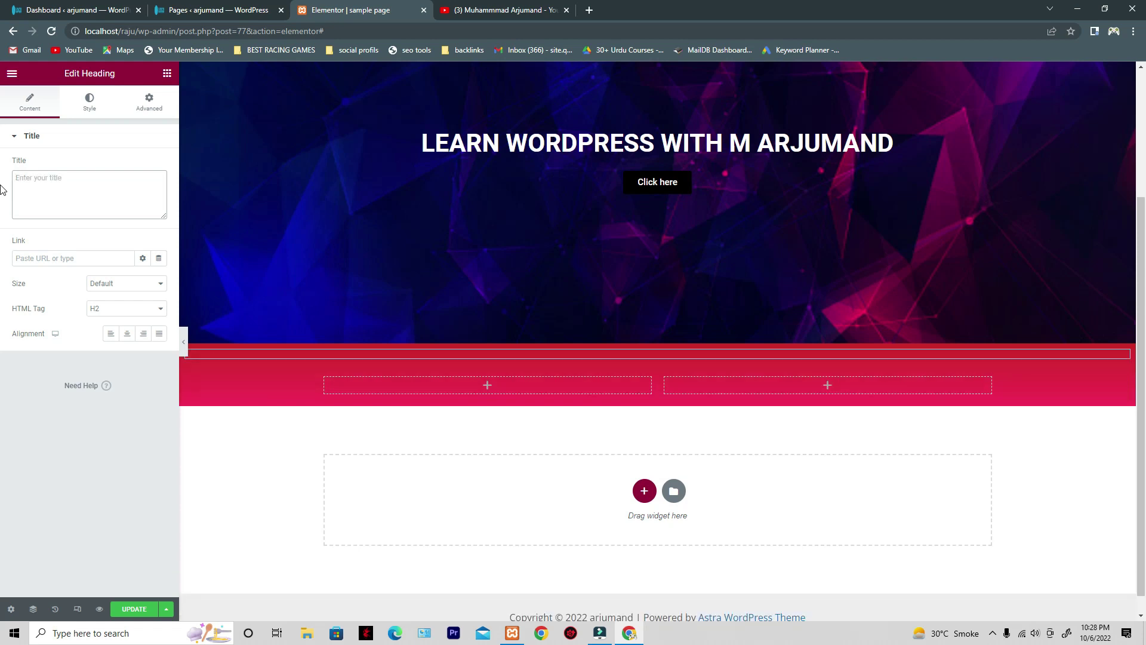
{"action": "type", "text": "t"}
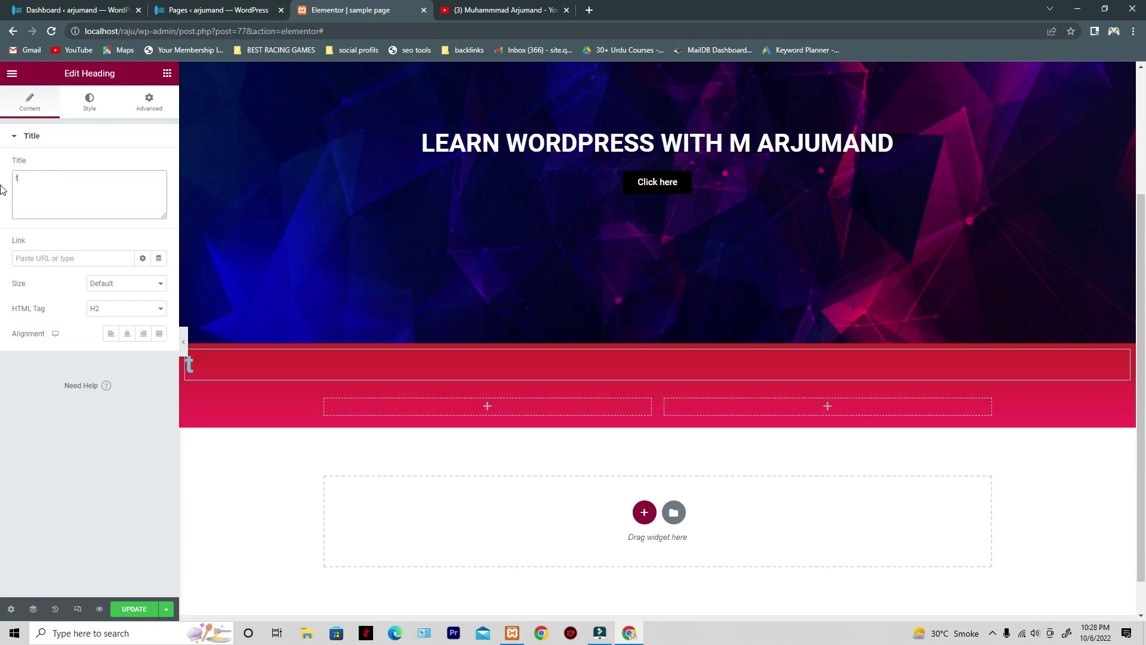
{"action": "key", "text": "BackSpace"}
{"action": "type", "text": "THIS IS M"}
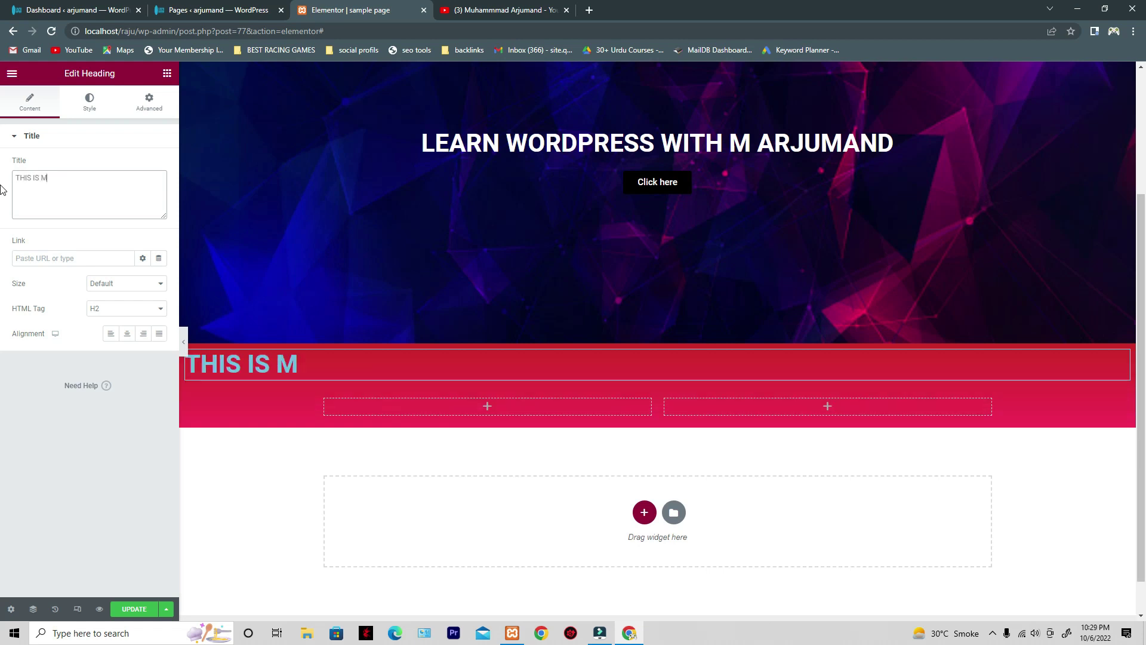
{"action": "type", "text": "Y NEW WEBSITE"}
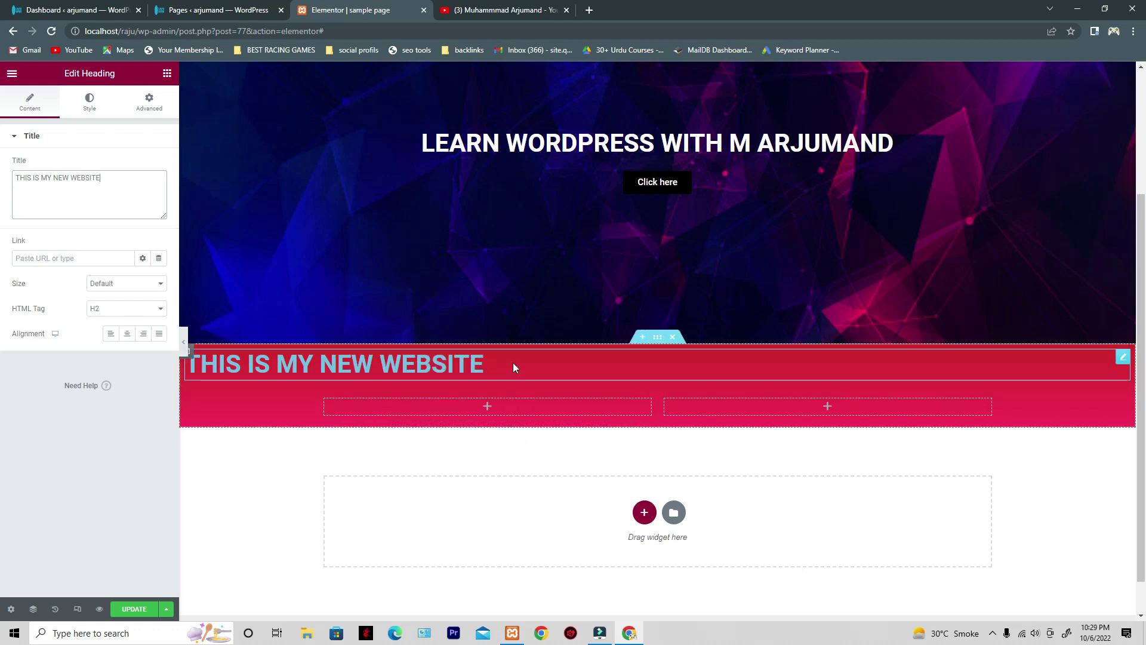
{"action": "left_click", "coordinate": [271, 473]}
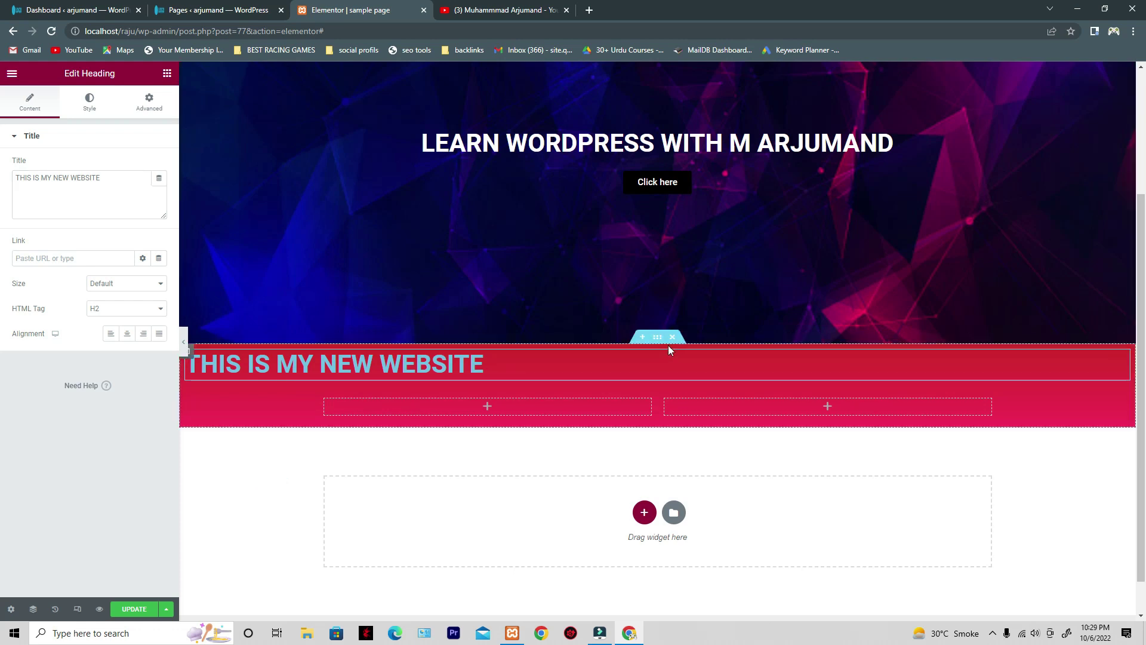
{"action": "left_click", "coordinate": [658, 338]}
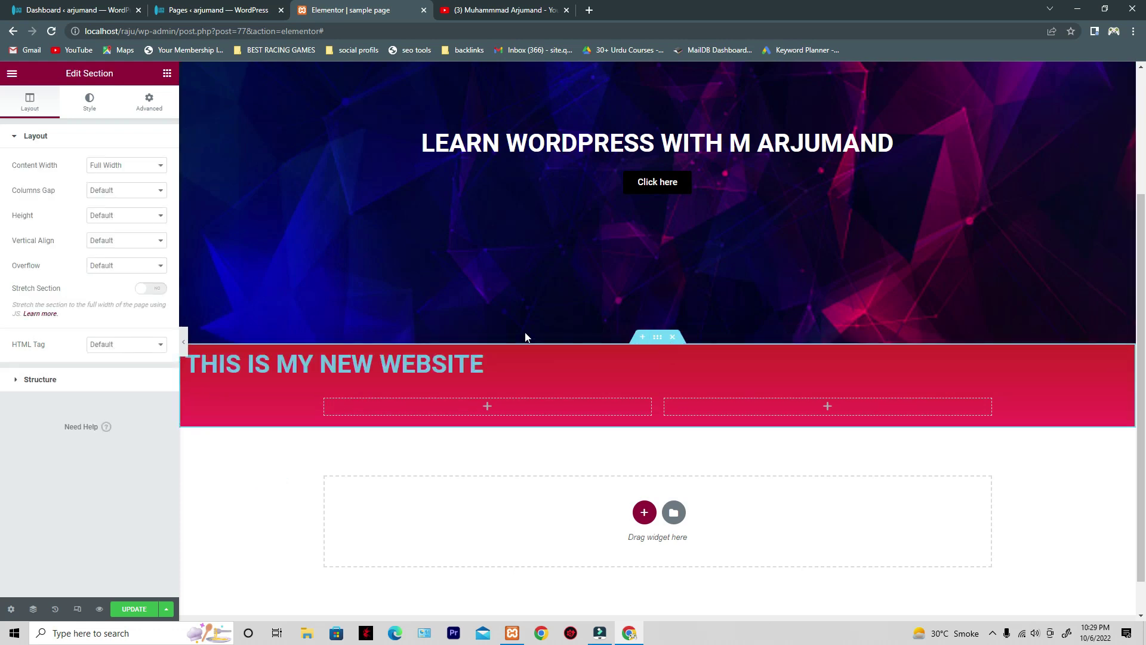
{"action": "left_click", "coordinate": [124, 172]}
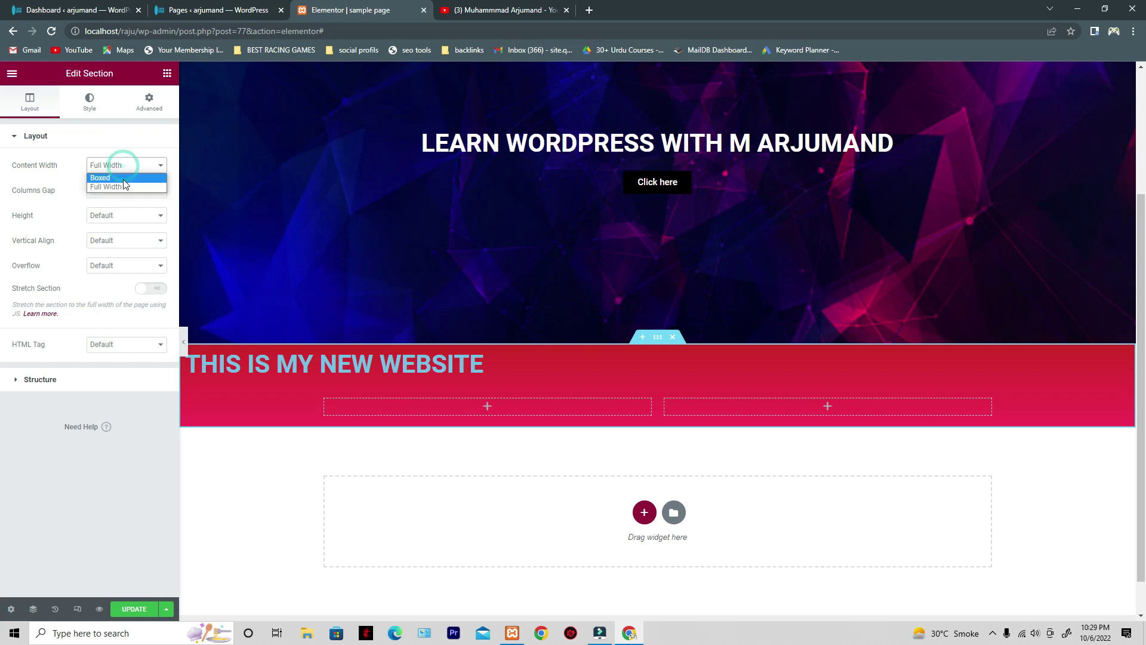
{"action": "left_click", "coordinate": [124, 179]}
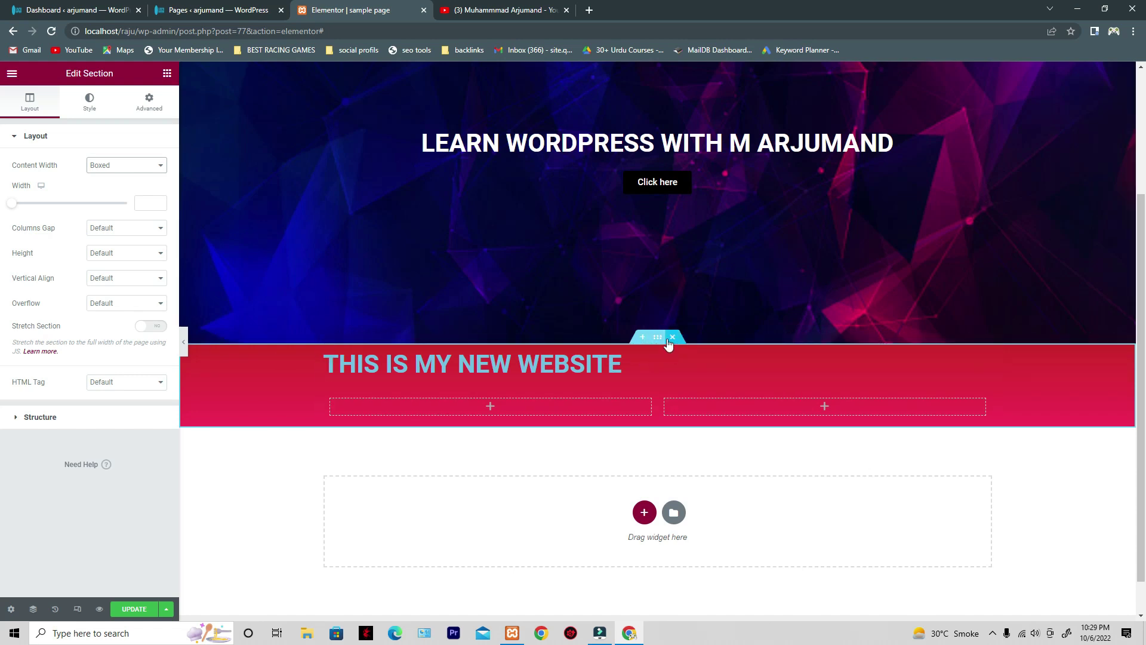
{"action": "left_click", "coordinate": [114, 136]}
{"action": "left_click", "coordinate": [122, 160]}
{"action": "left_click", "coordinate": [107, 137]}
{"action": "left_click", "coordinate": [124, 165]}
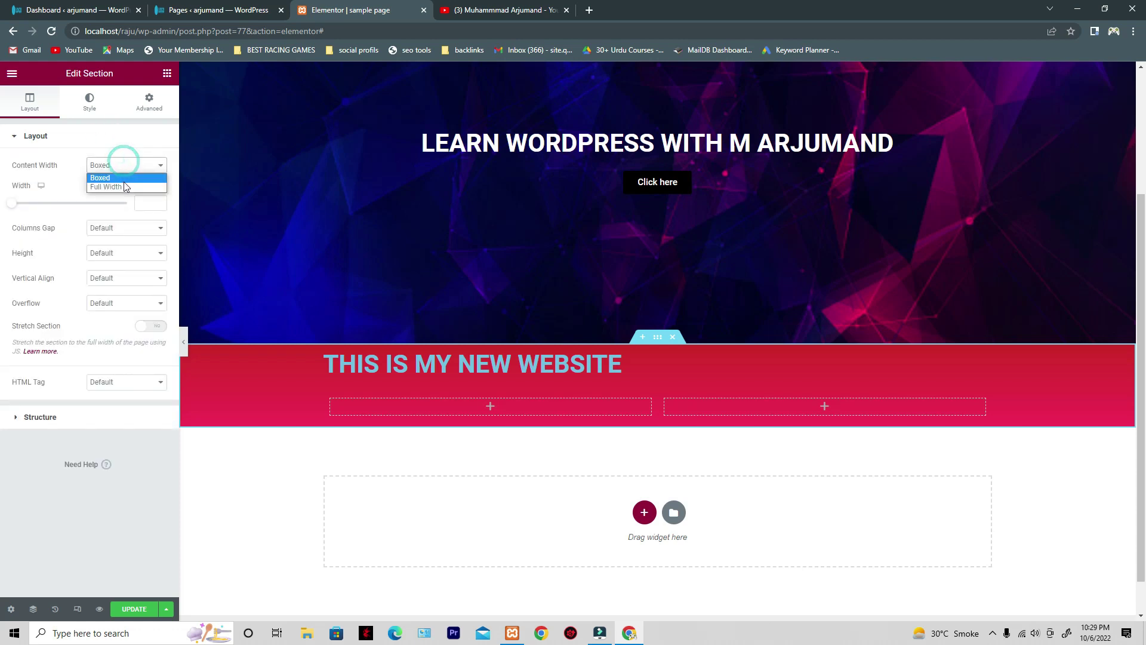
{"action": "left_click", "coordinate": [119, 187]}
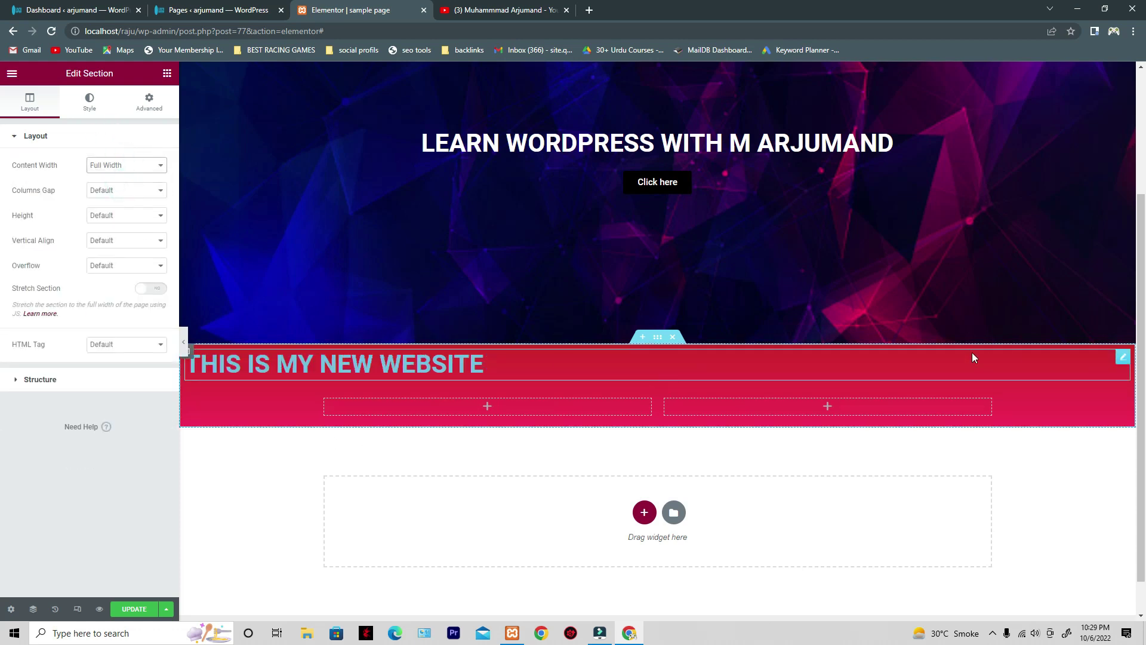
{"action": "left_click", "coordinate": [1121, 360]}
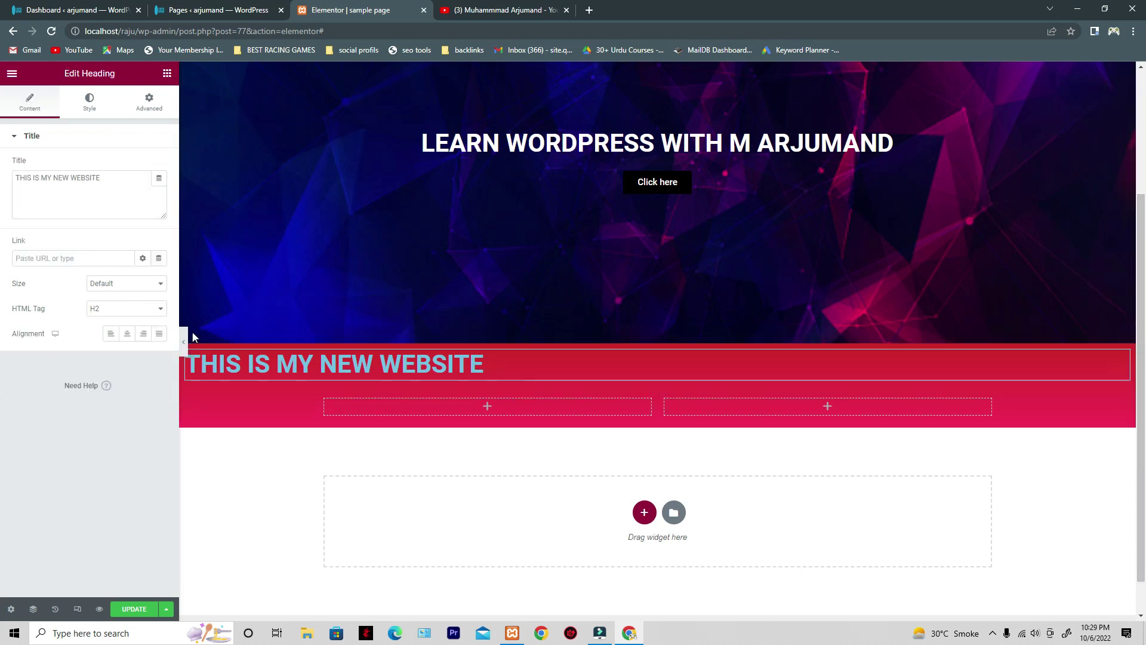
- Center-align the 'THIS IS MY NEW WEBSITE' heading after briefly trying right and justified
{"action": "left_click", "coordinate": [124, 337]}
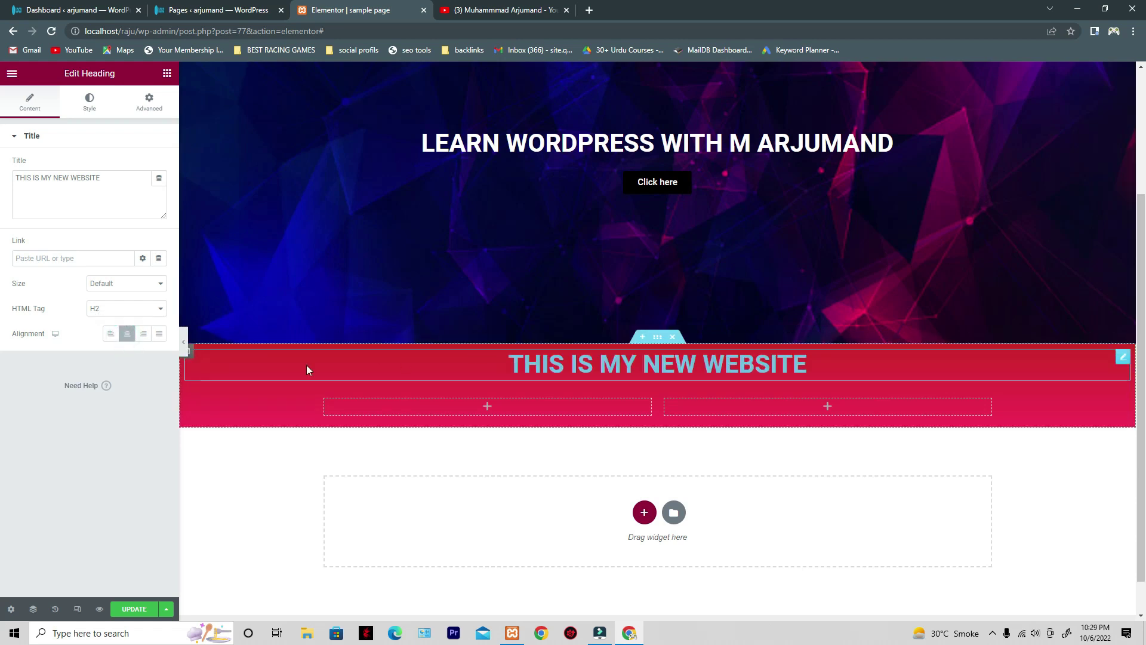
{"action": "left_click", "coordinate": [144, 340]}
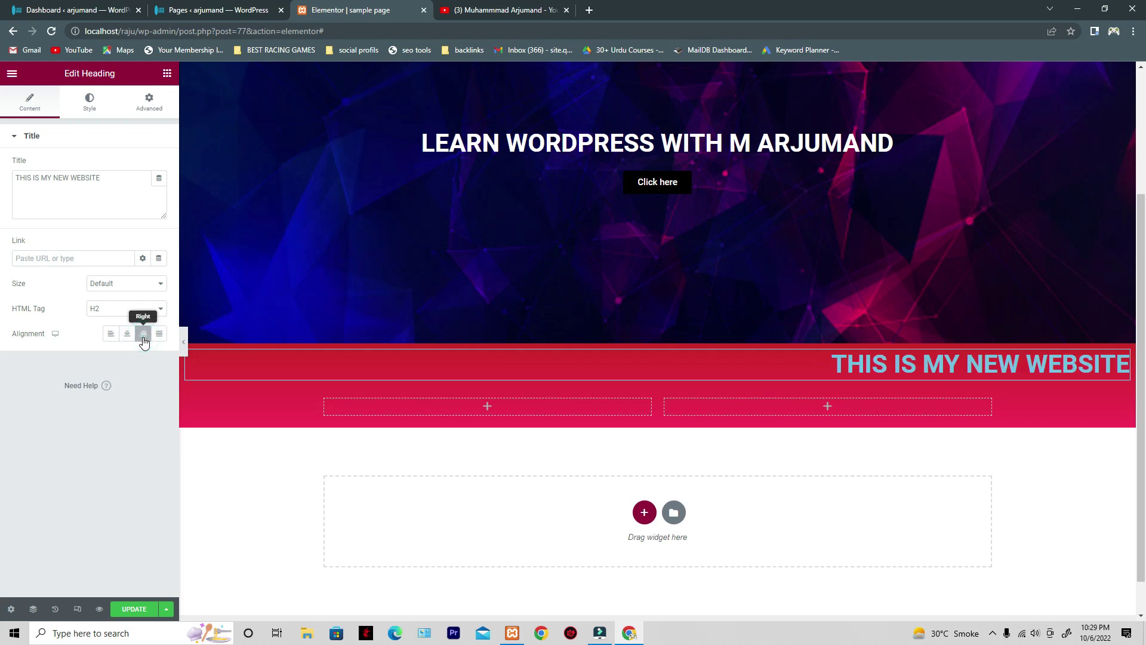
{"action": "left_click", "coordinate": [160, 339]}
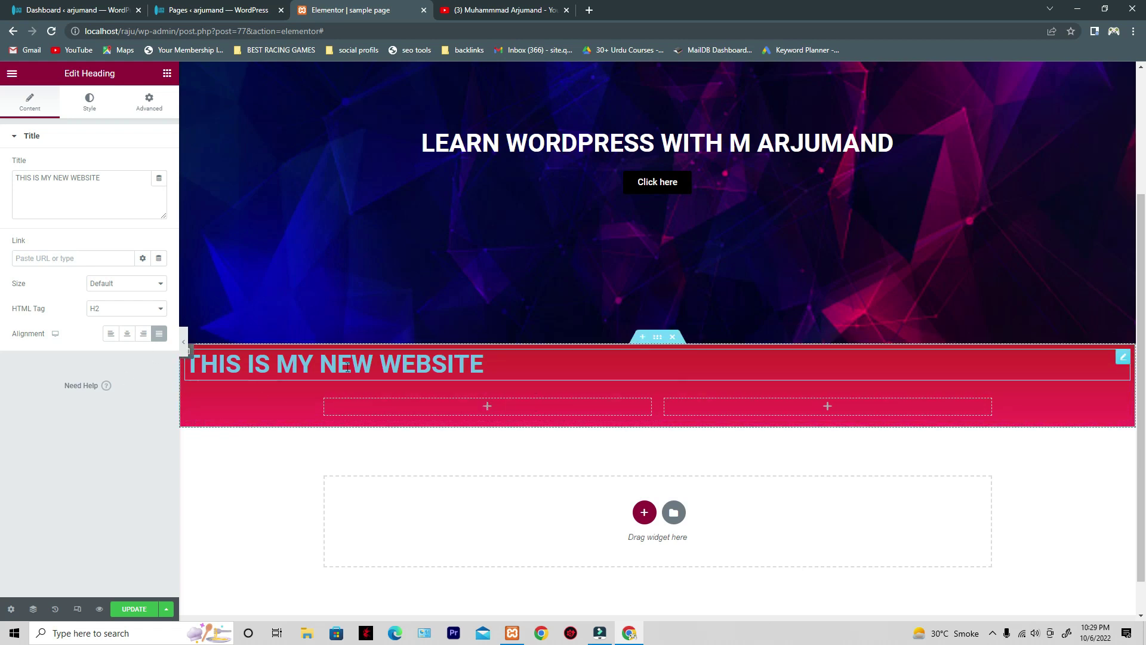
{"action": "left_click", "coordinate": [126, 333]}
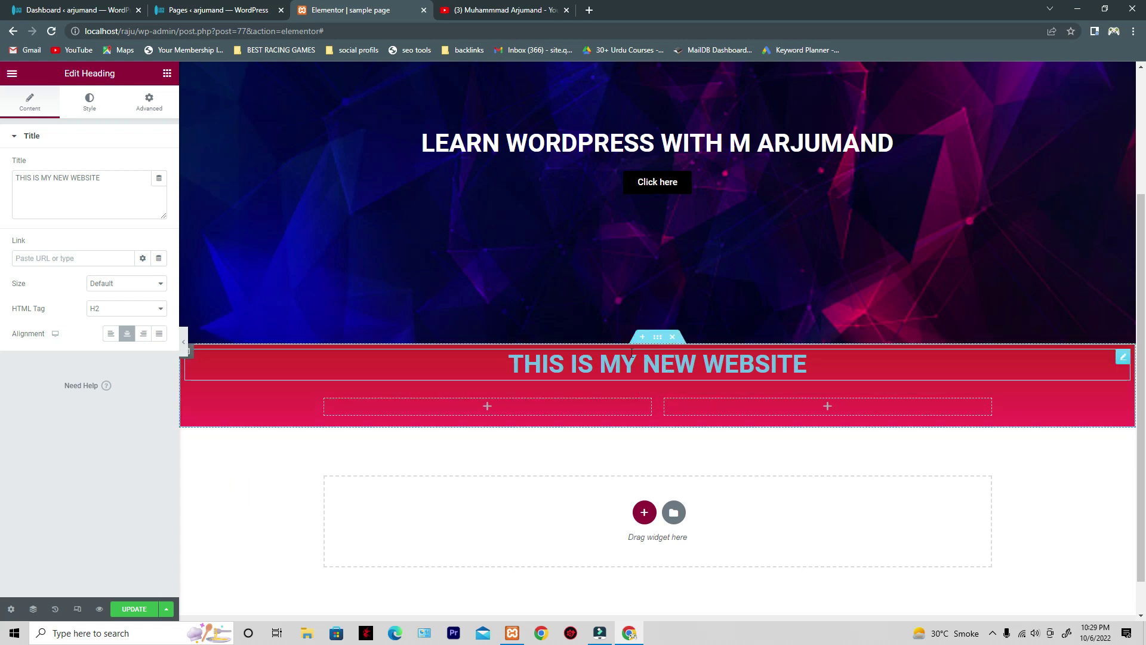
- Unlink the red section's padding, switch it to %, and set the top padding to 4
{"action": "left_click", "coordinate": [657, 344]}
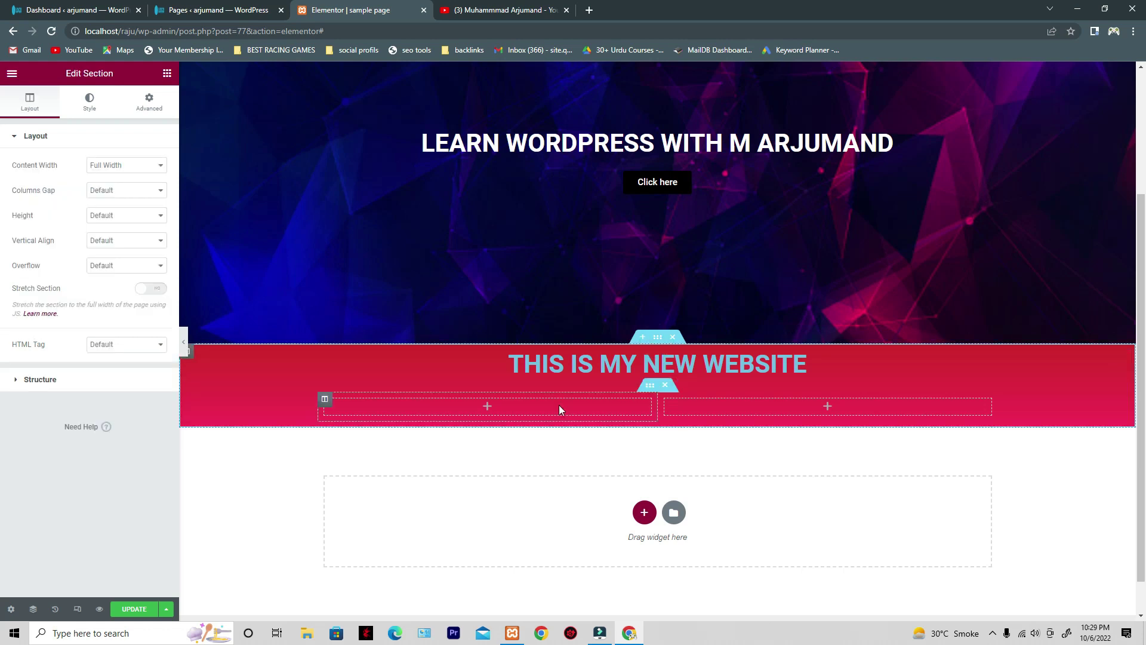
{"action": "left_click", "coordinate": [149, 101]}
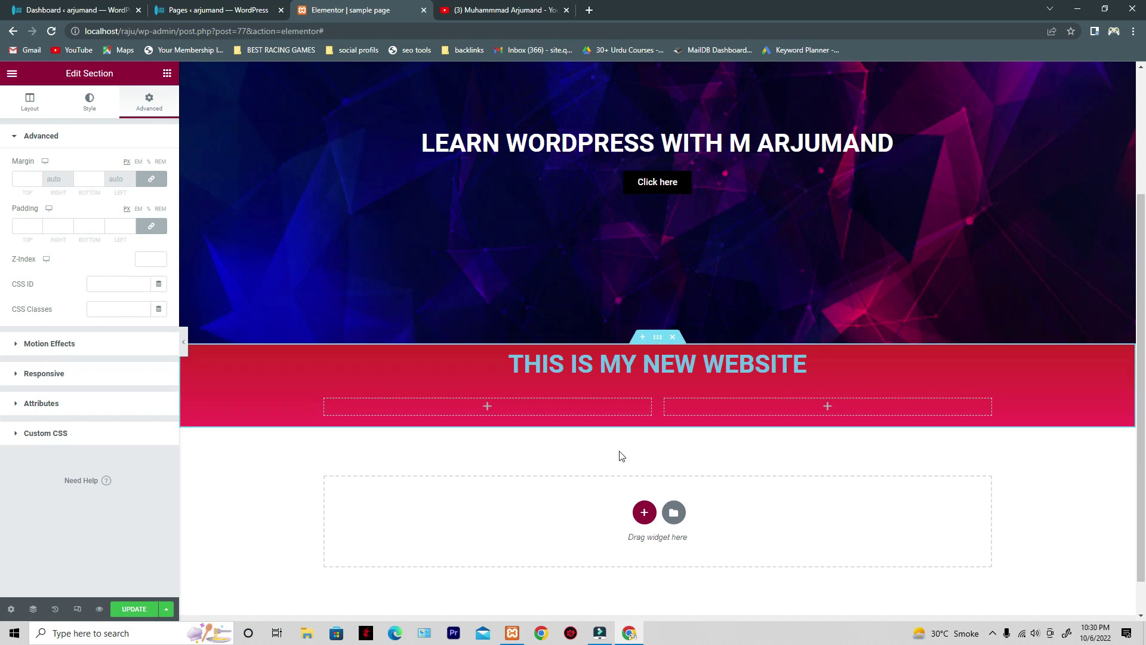
{"action": "left_click", "coordinate": [152, 227]}
{"action": "left_click", "coordinate": [147, 210]}
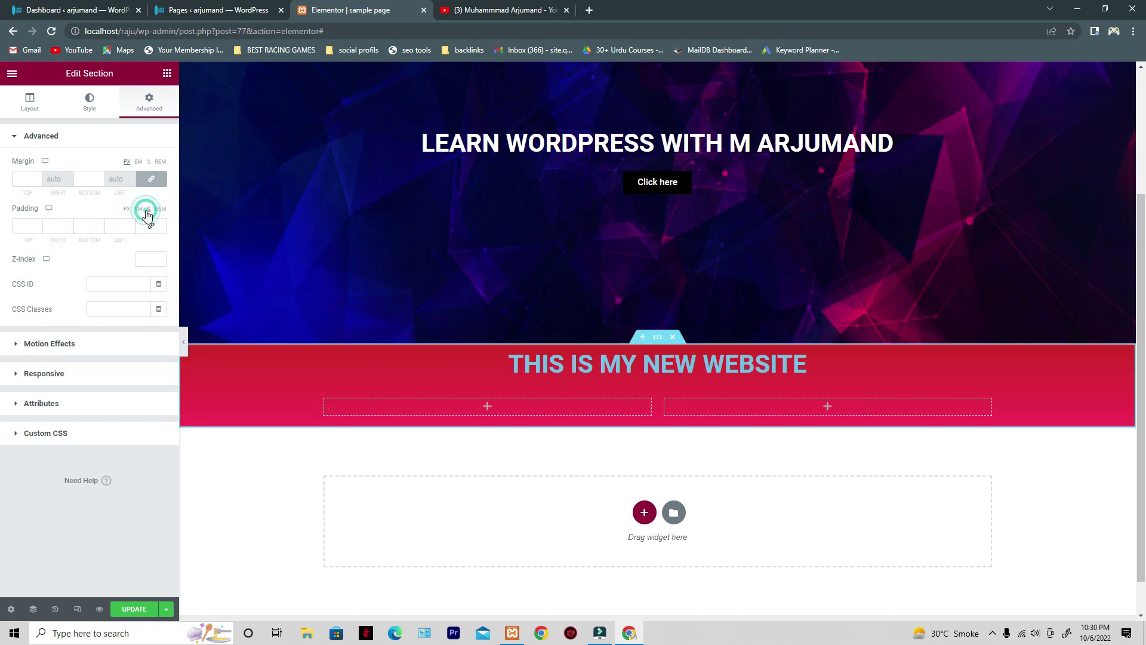
{"action": "left_click", "coordinate": [37, 225]}
{"action": "left_click", "coordinate": [37, 225]}
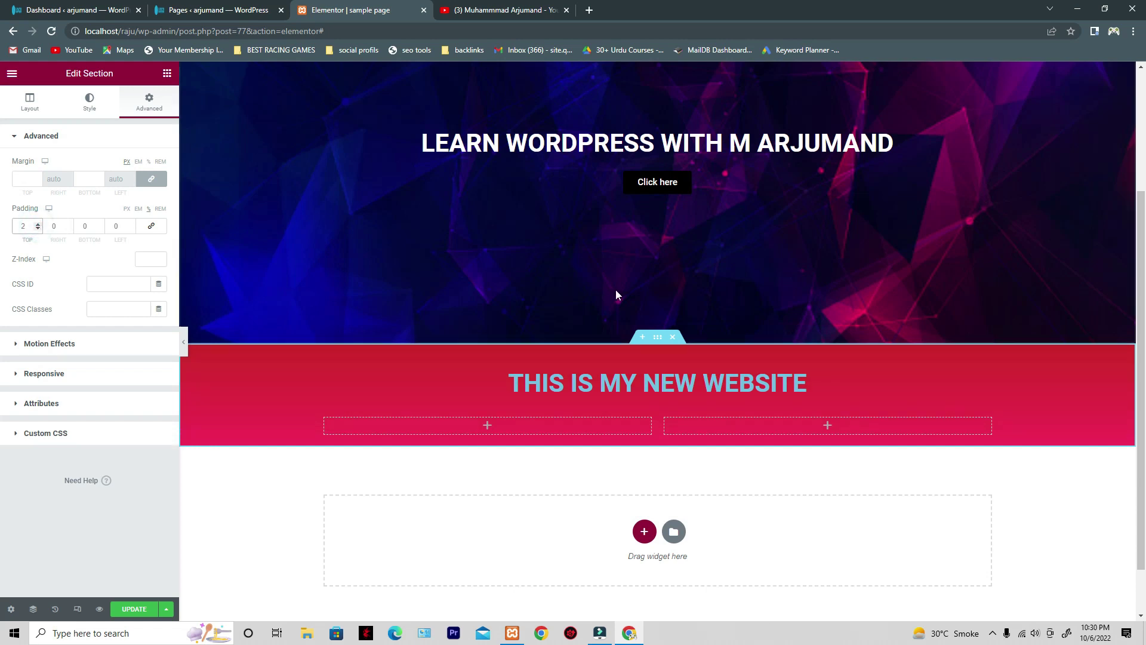
{"action": "left_click", "coordinate": [37, 223]}
{"action": "left_click", "coordinate": [37, 223]}
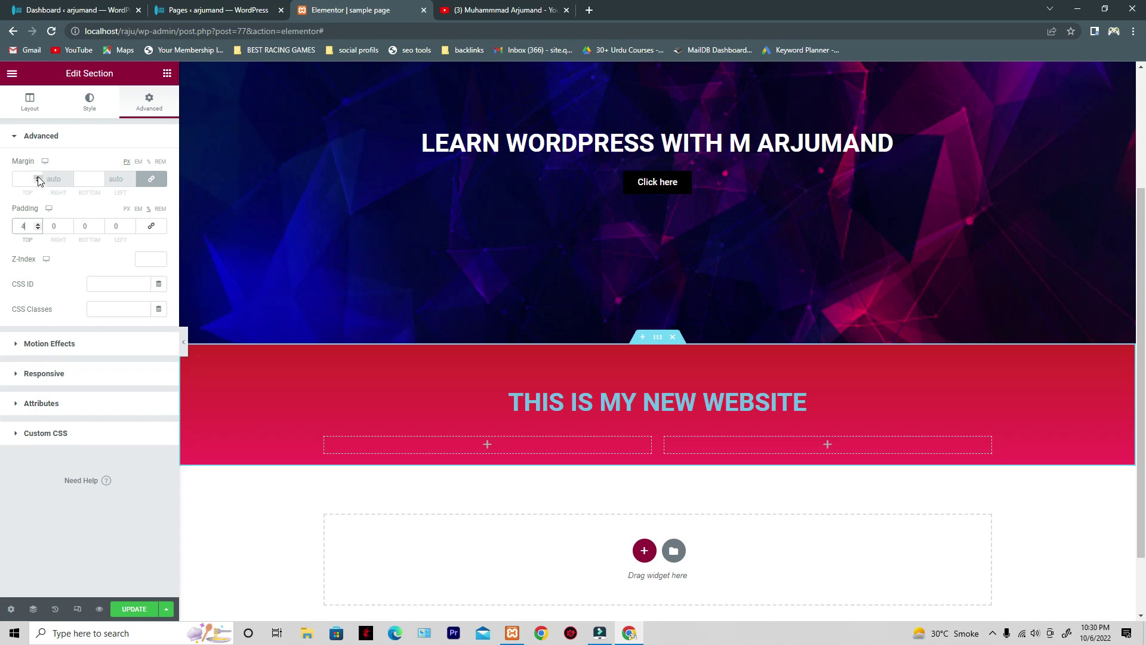
{"action": "left_click", "coordinate": [38, 177]}
{"action": "left_click", "coordinate": [38, 177]}
{"action": "left_click", "coordinate": [38, 176]}
{"action": "left_click", "coordinate": [37, 176]}
{"action": "left_click", "coordinate": [38, 177]}
{"action": "left_click", "coordinate": [37, 176]}
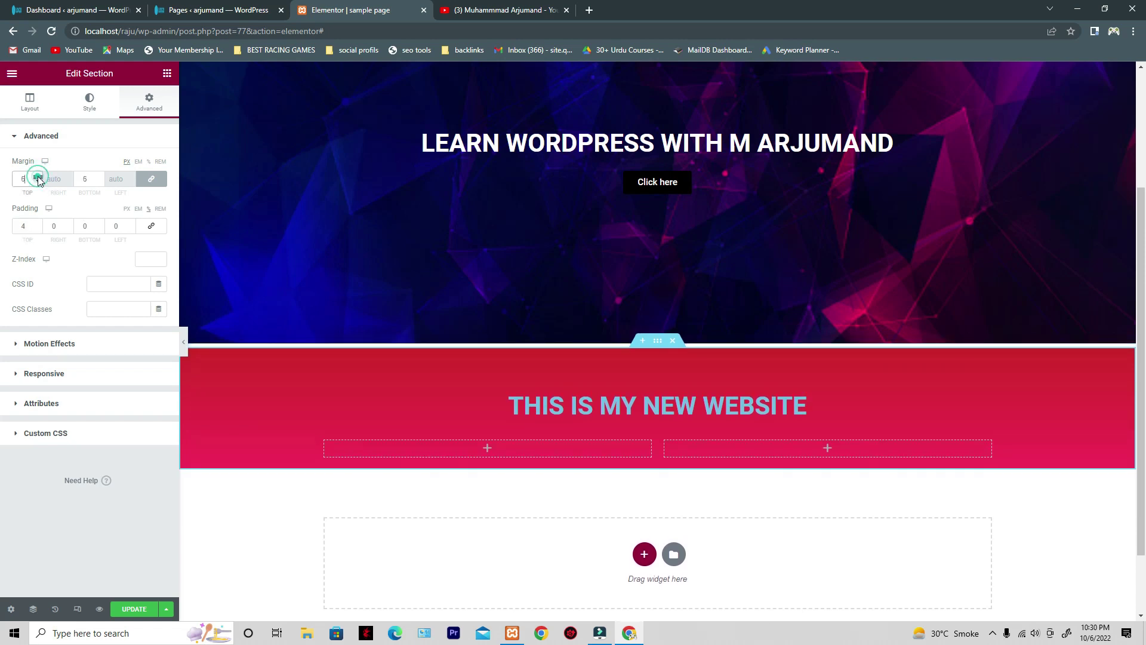
{"action": "left_click", "coordinate": [154, 179]}
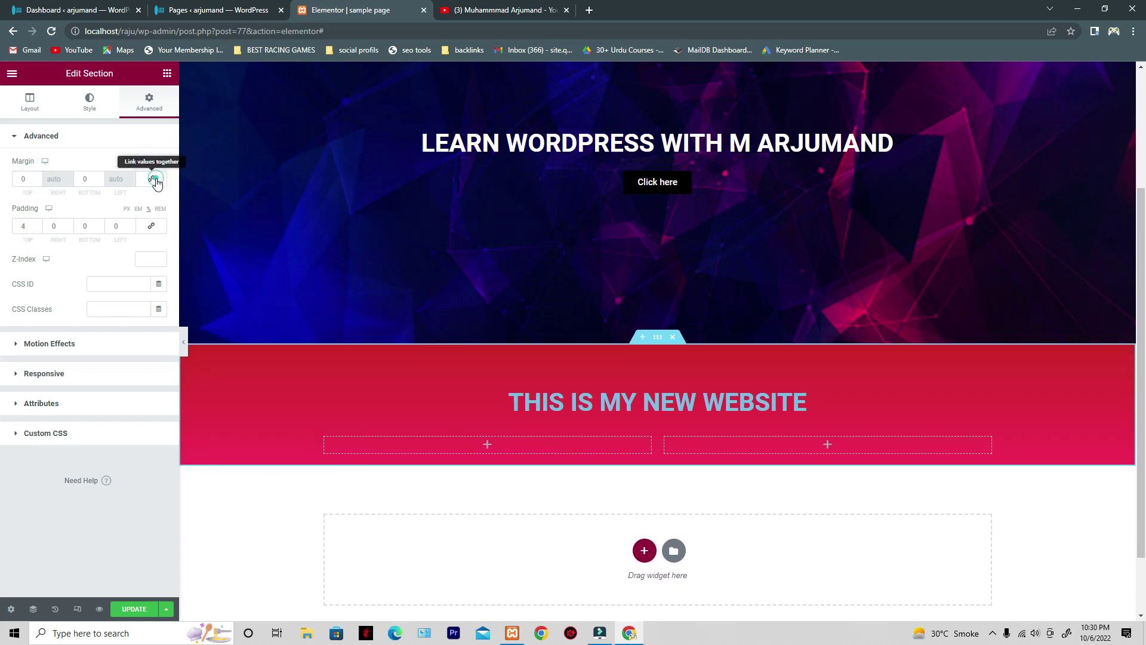
{"action": "left_click", "coordinate": [37, 177]}
{"action": "left_click", "coordinate": [37, 177]}
{"action": "left_click", "coordinate": [37, 177]}
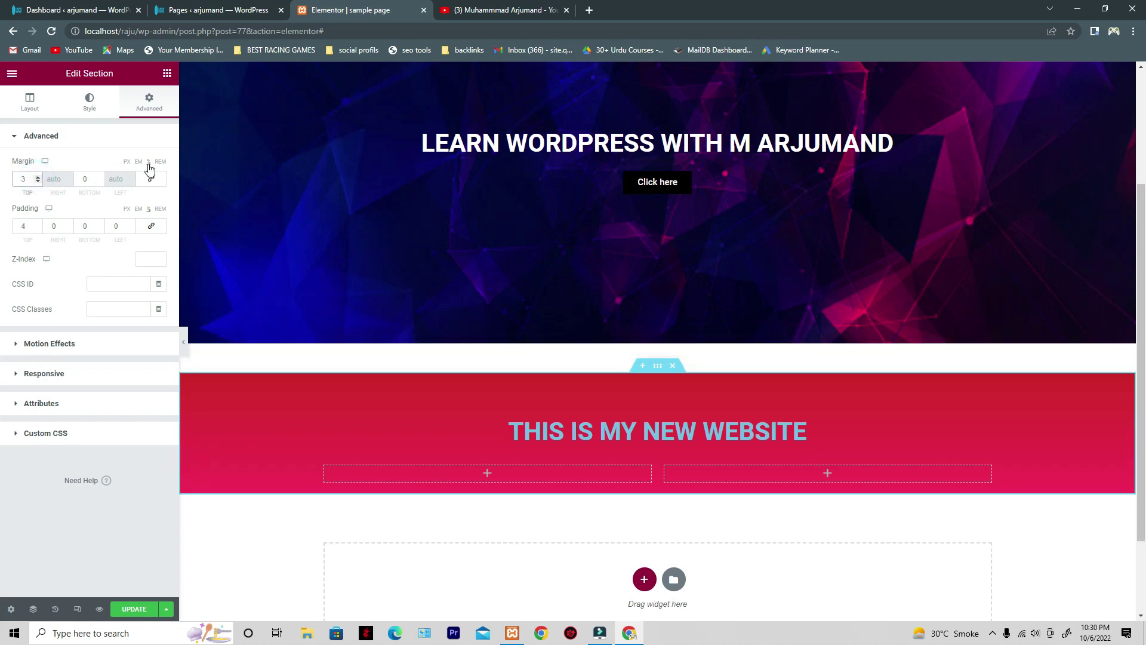
{"action": "left_click", "coordinate": [37, 178]}
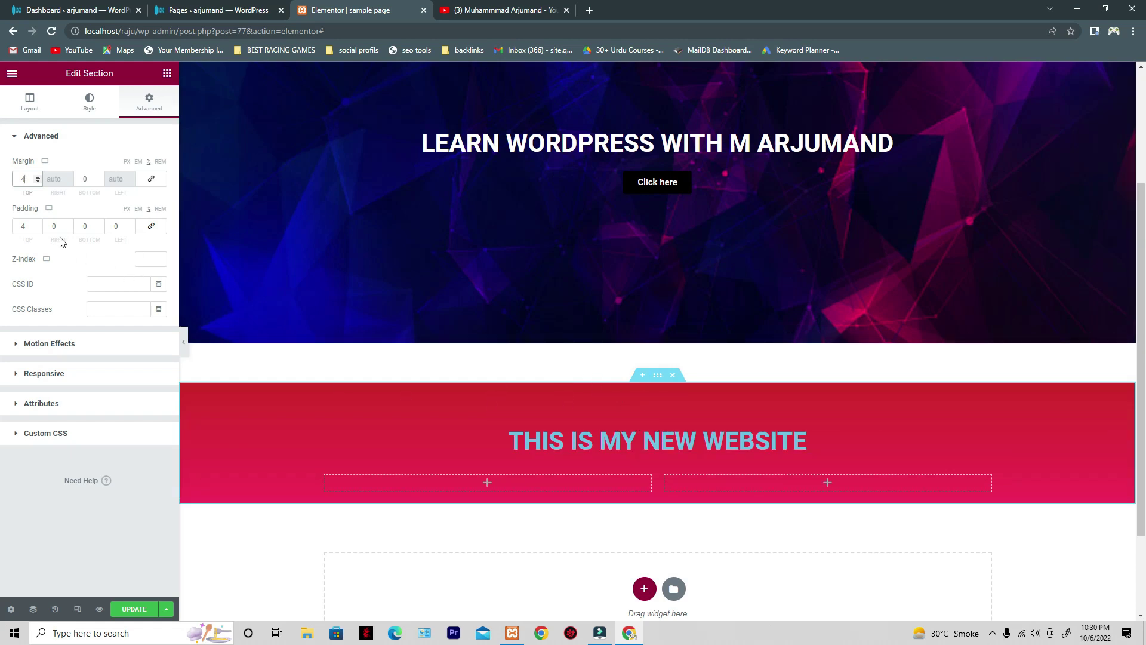
{"action": "left_click", "coordinate": [38, 180]}
{"action": "left_click", "coordinate": [37, 180]}
{"action": "left_click", "coordinate": [38, 181]}
{"action": "left_click", "coordinate": [38, 181]}
{"action": "left_click", "coordinate": [38, 180]}
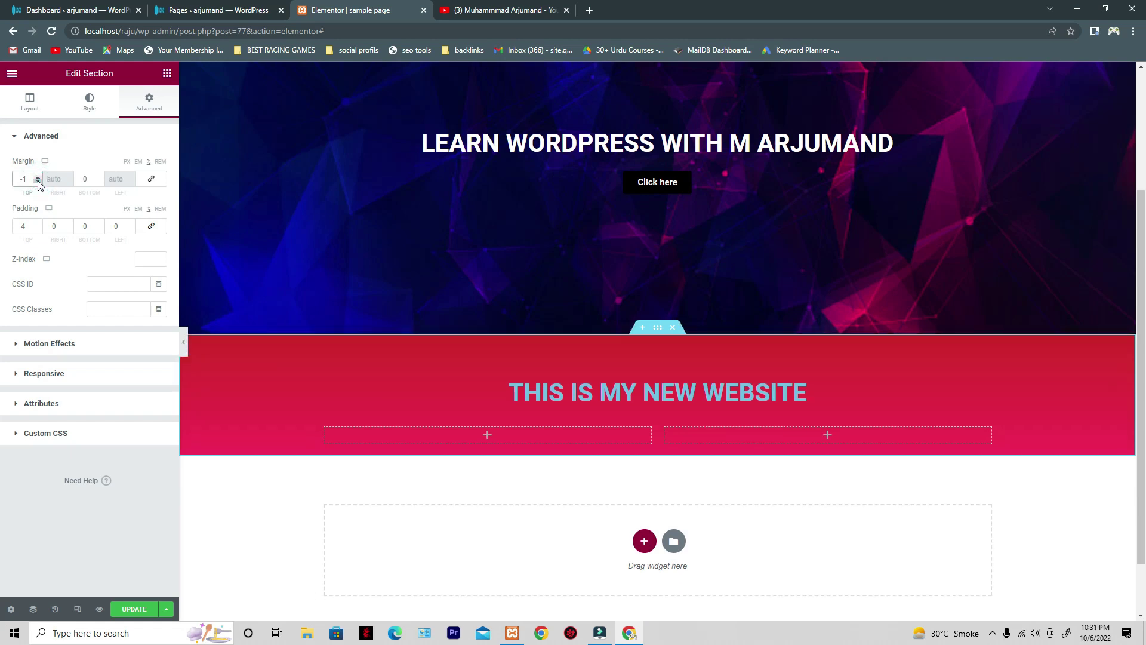
{"action": "left_click", "coordinate": [38, 182]}
{"action": "left_click", "coordinate": [38, 176]}
{"action": "left_click", "coordinate": [38, 177]}
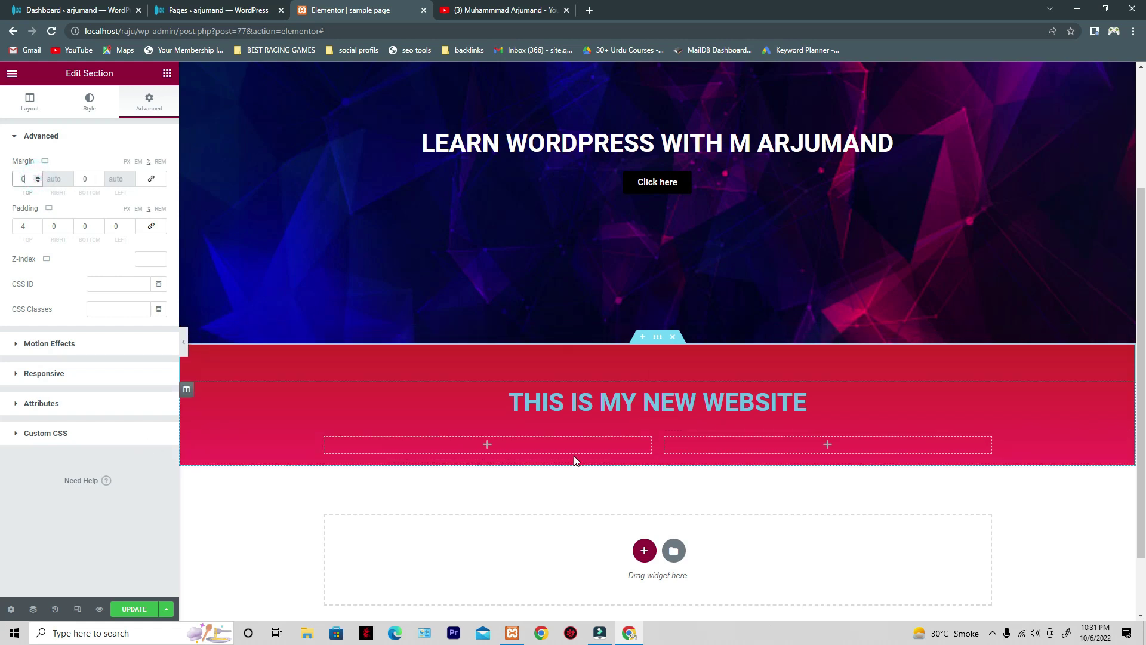
{"action": "triple_click", "coordinate": [586, 399]}
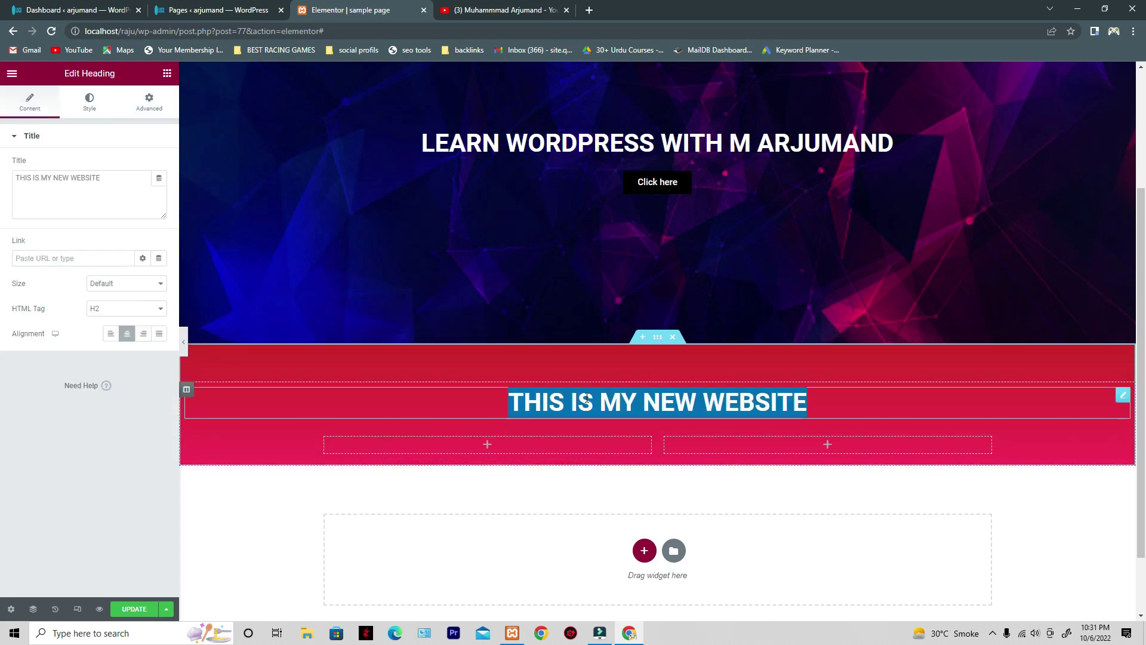
- Leave the heading size at Default and start adding a link to the heading
{"action": "left_click", "coordinate": [1048, 508]}
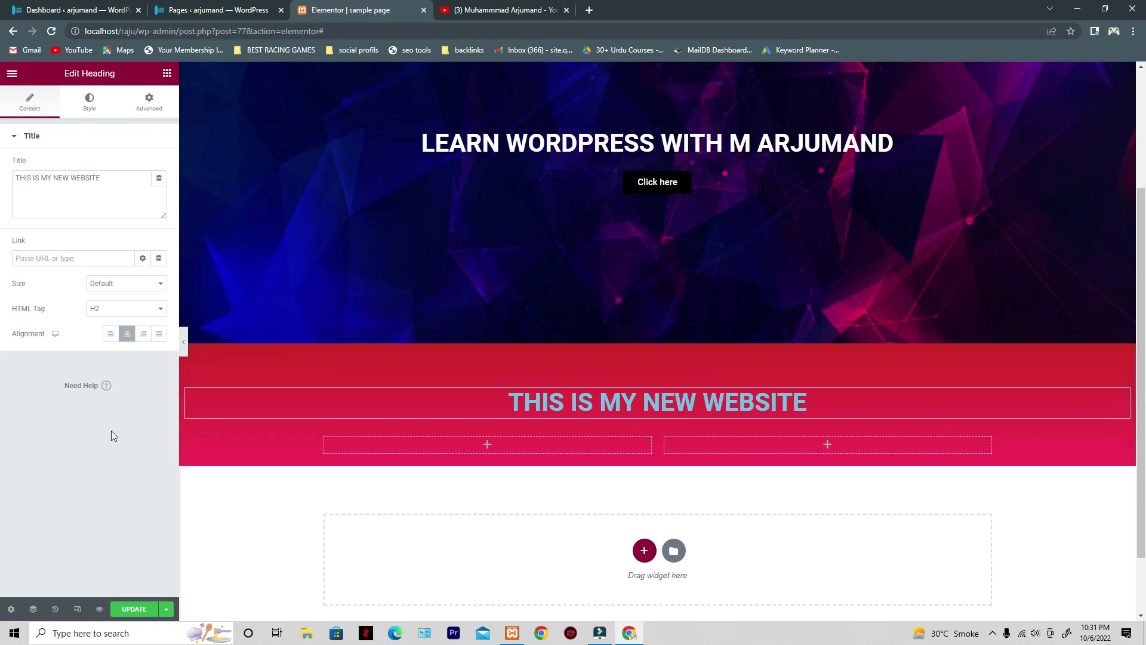
{"action": "left_click", "coordinate": [108, 286]}
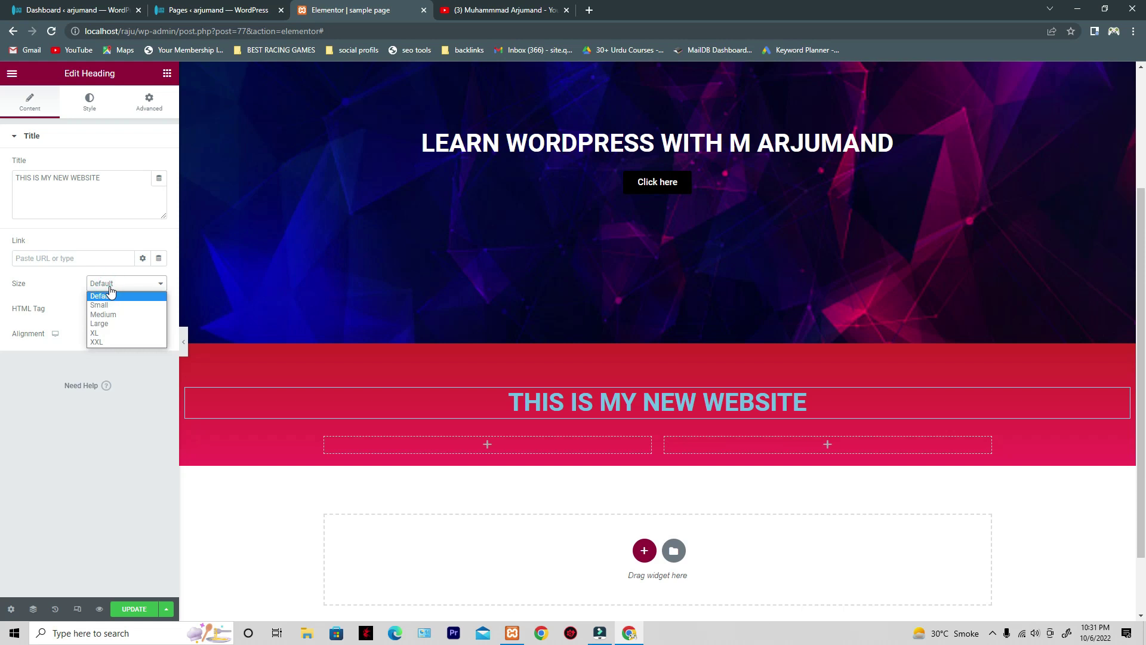
{"action": "left_click", "coordinate": [36, 408]}
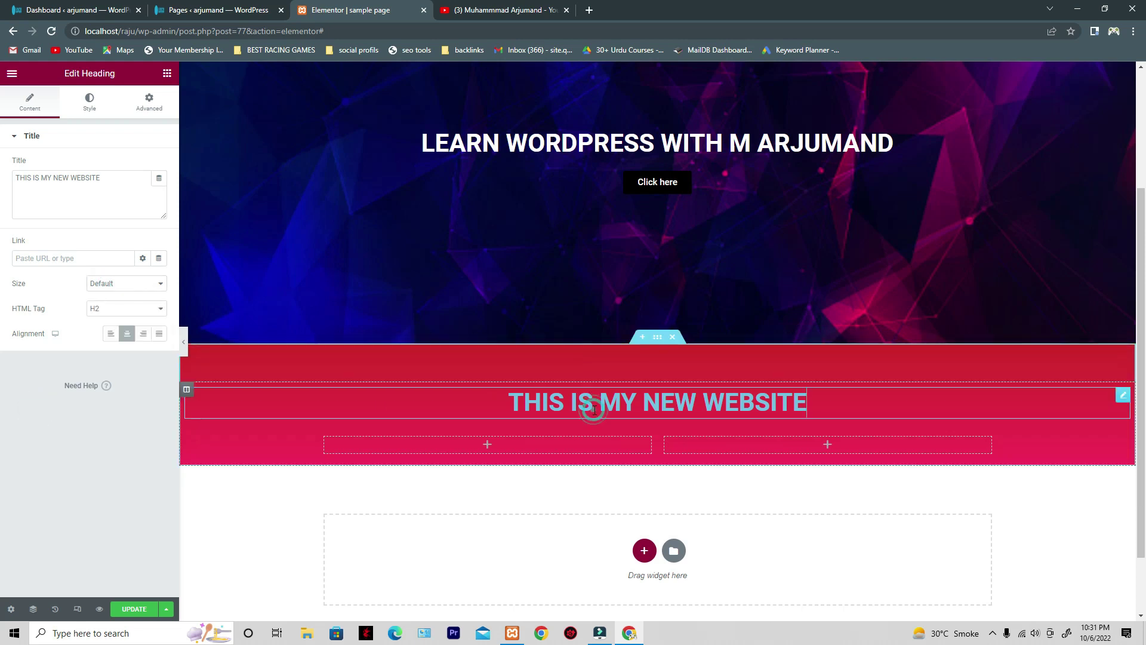
{"action": "left_click", "coordinate": [53, 251]}
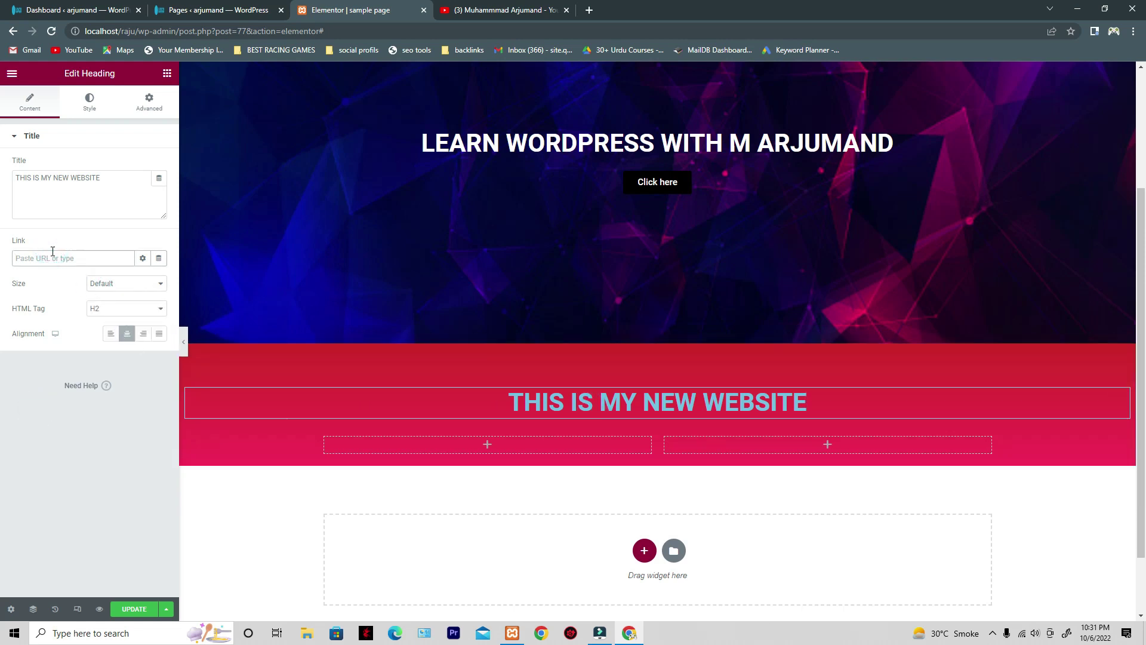
- Paste the YouTube channel videos URL as the heading link, update the page, and preview it
{"action": "left_click", "coordinate": [502, 12]}
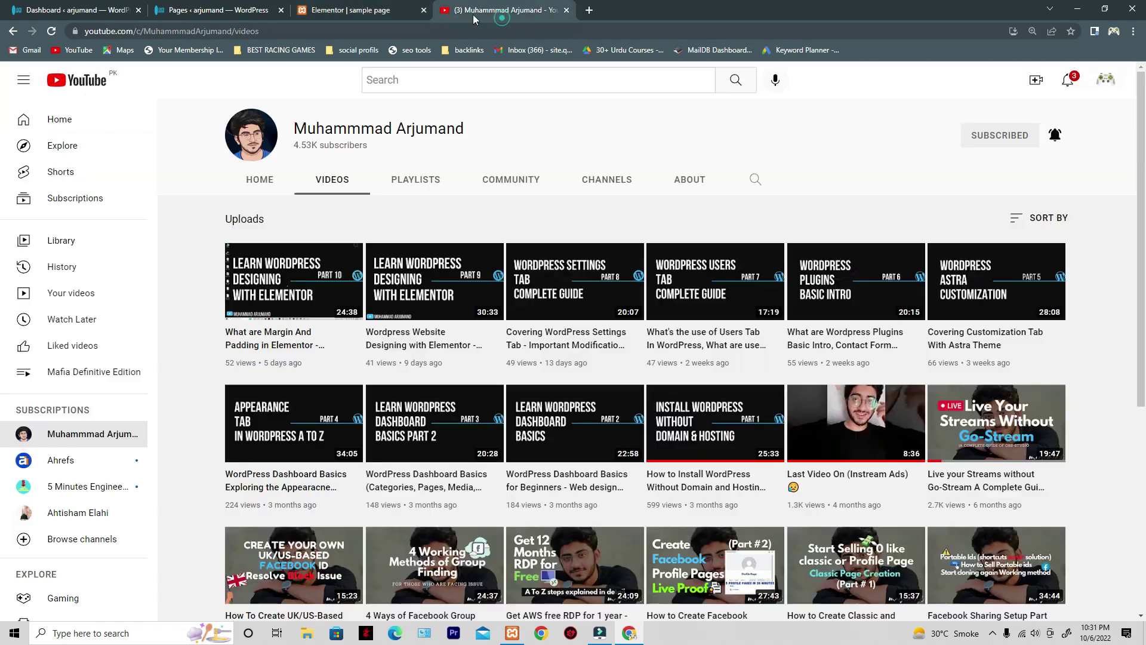
{"action": "left_click", "coordinate": [168, 31]}
{"action": "right_click", "coordinate": [168, 32]}
{"action": "left_click", "coordinate": [216, 97]}
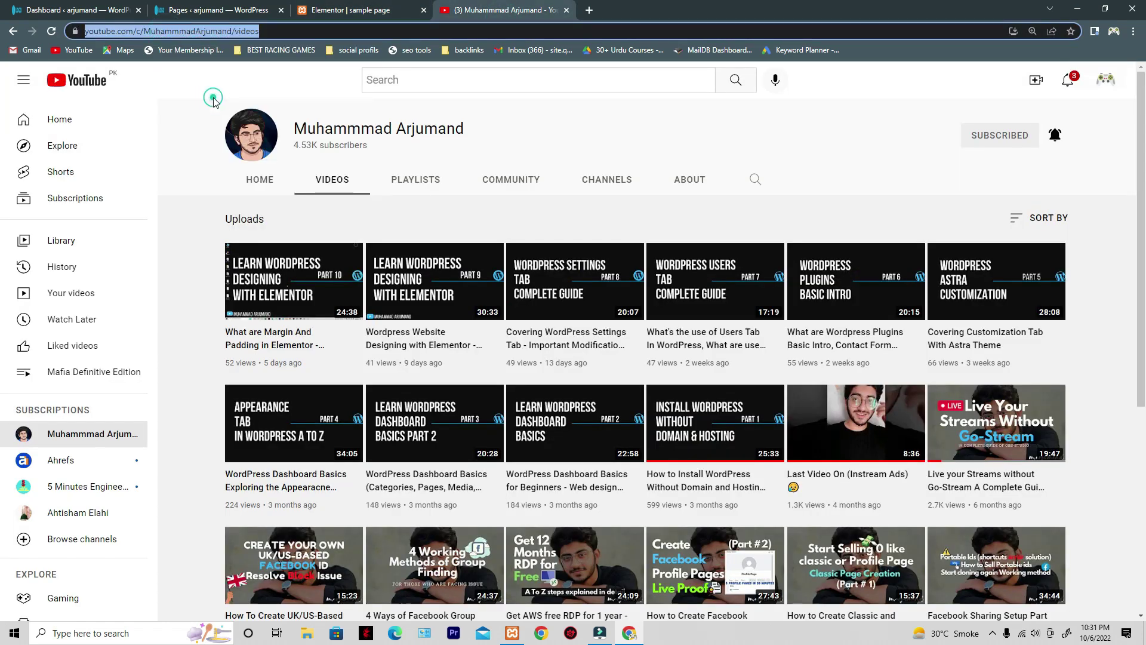
{"action": "left_click", "coordinate": [387, 14]}
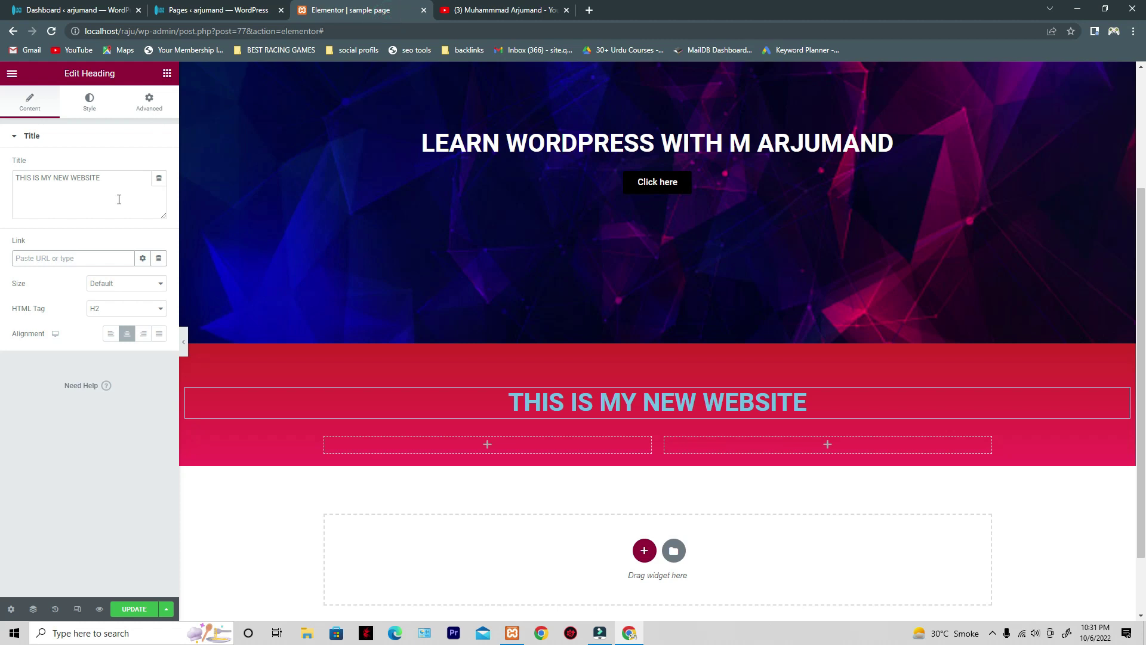
{"action": "left_click", "coordinate": [77, 263]}
{"action": "key", "text": "ctrl+v"}
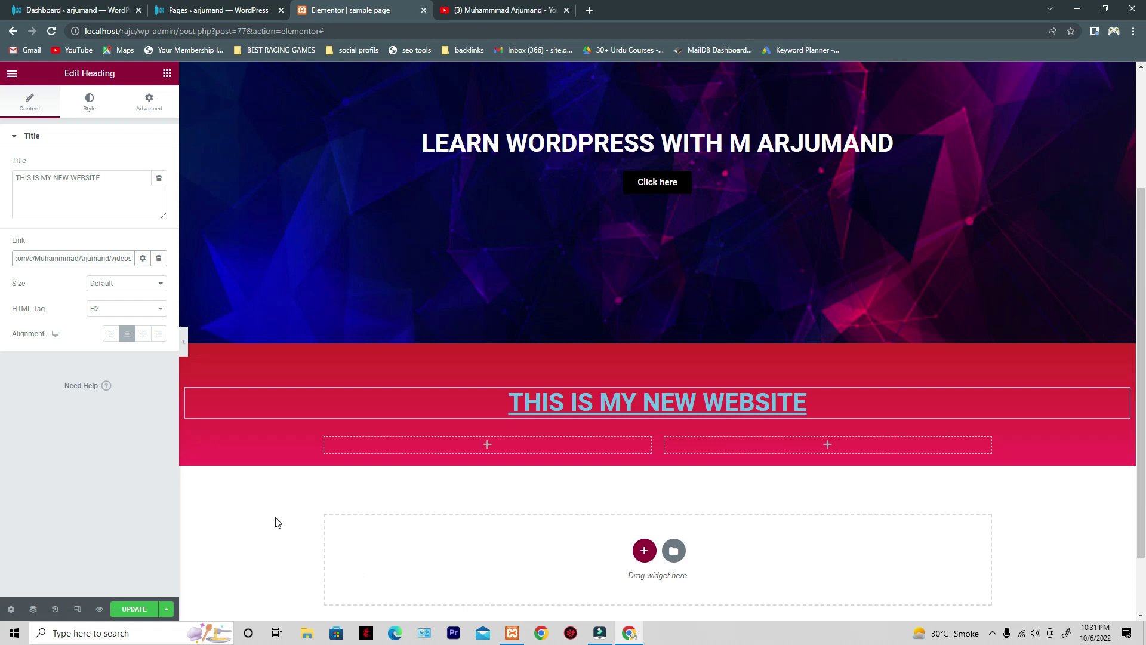
{"action": "left_click", "coordinate": [150, 611]}
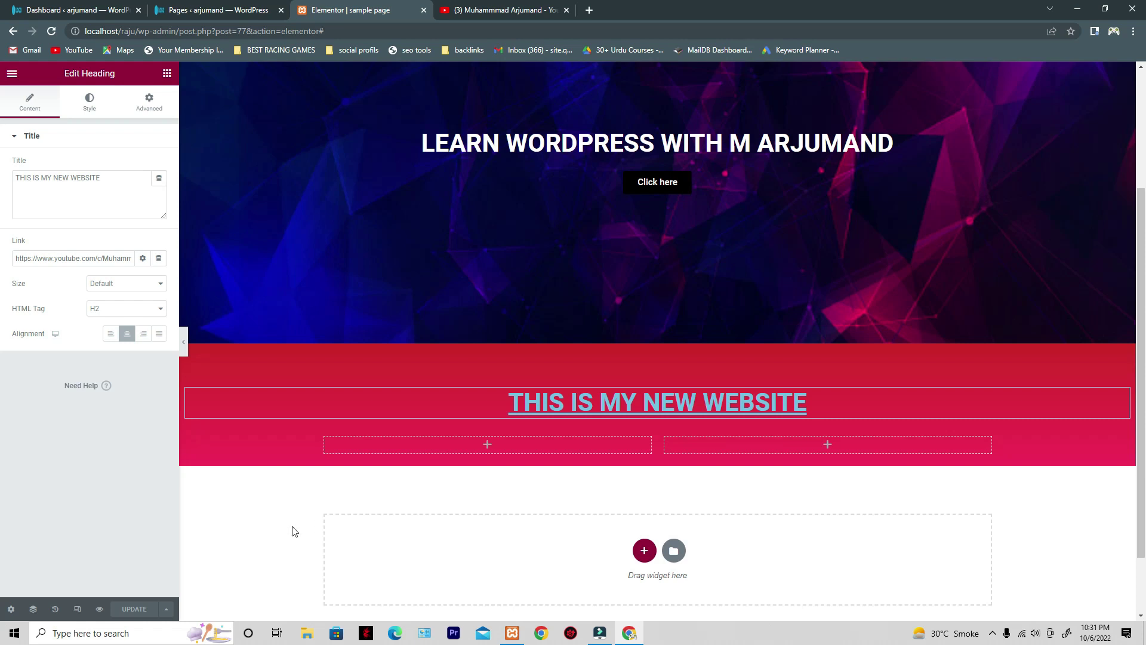
{"action": "left_click", "coordinate": [99, 609]}
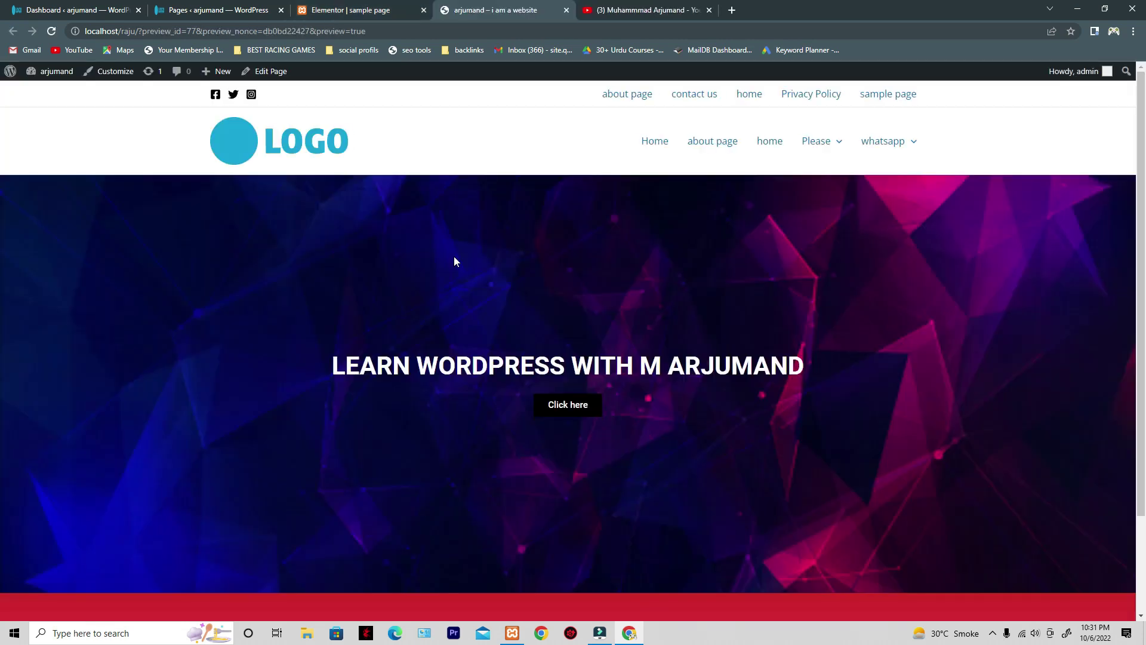
- Test the heading link in the preview, then close the YouTube tab and return to Elementor
{"action": "scroll", "coordinate": [484, 253], "scroll_direction": "down", "scroll_amount": 2}
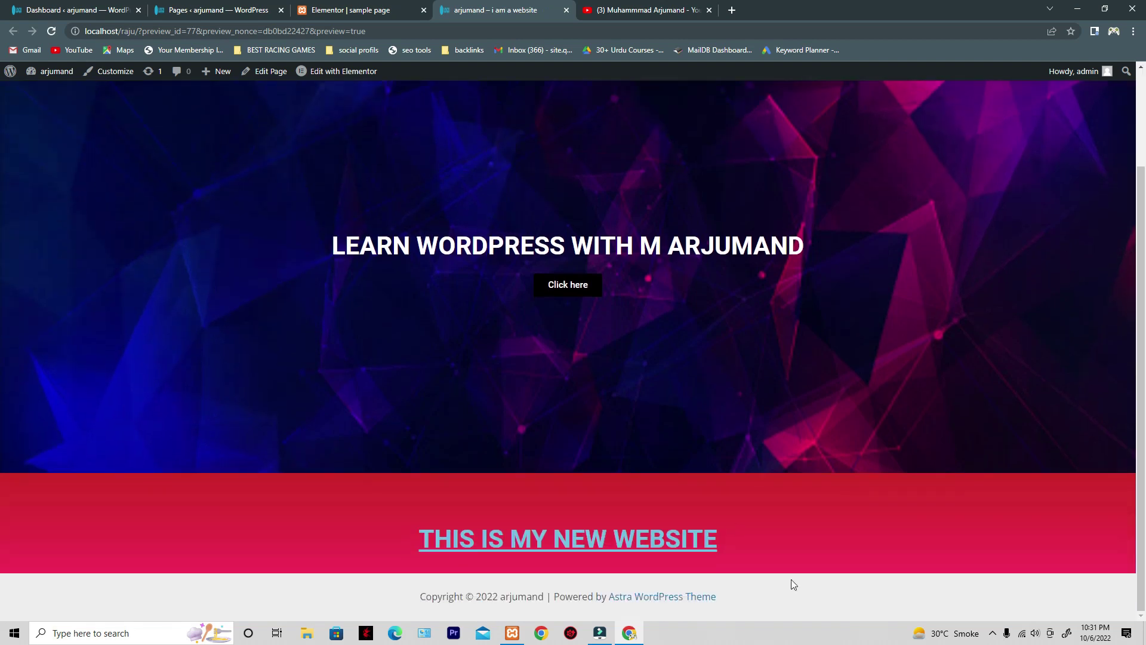
{"action": "left_click", "coordinate": [585, 552]}
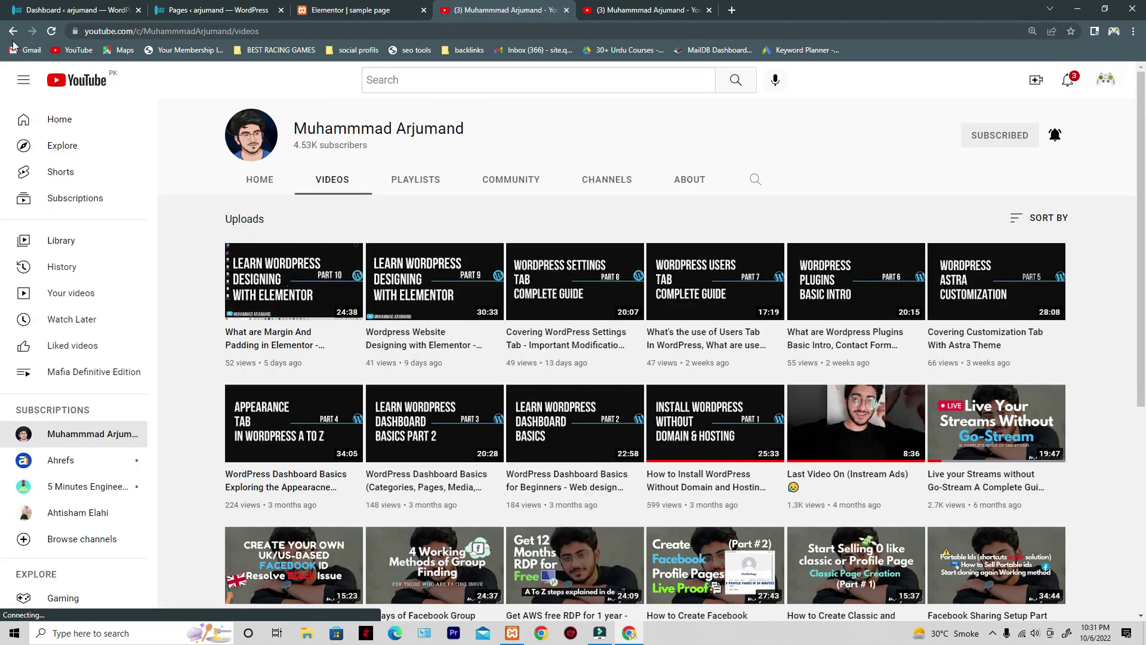
{"action": "left_click", "coordinate": [336, 14]}
{"action": "left_click", "coordinate": [566, 10]}
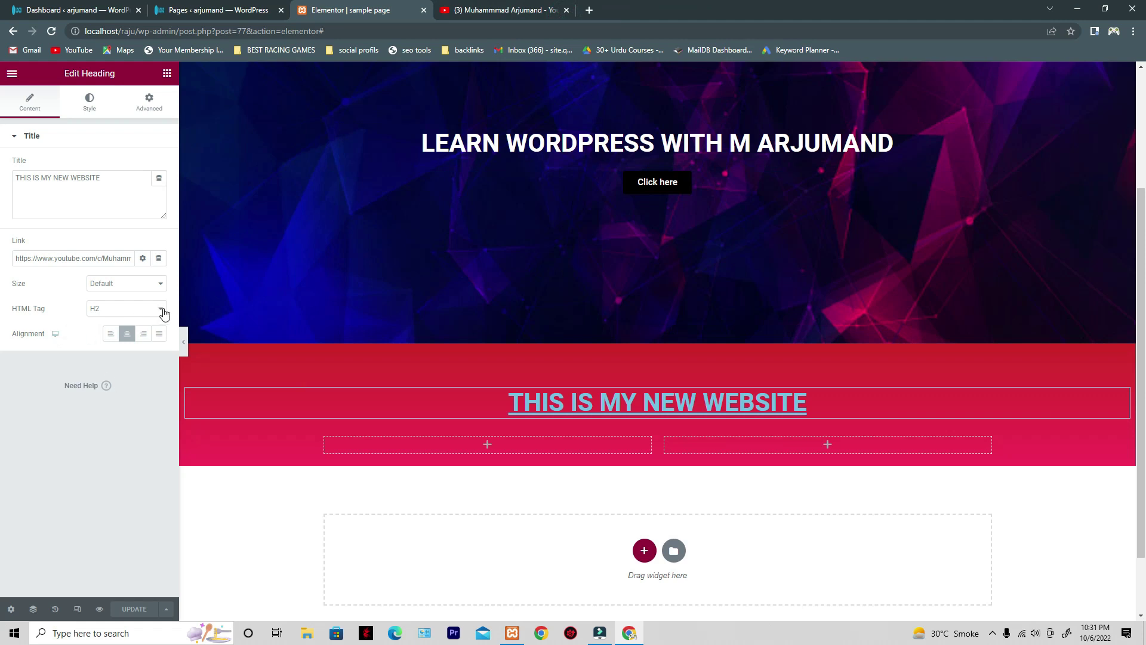
- Cycle the heading's HTML tag through H1, H2 and H3, leaving it set to p
{"action": "left_click_drag", "start_coordinate": [8, 314], "coordinate": [90, 308]}
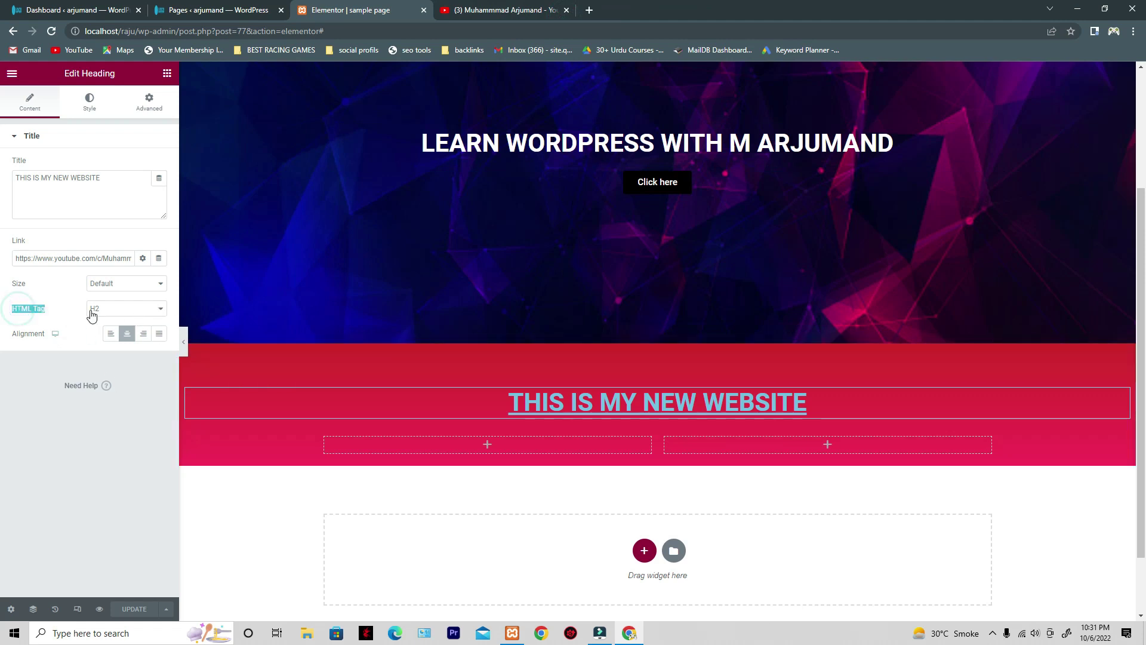
{"action": "left_click", "coordinate": [91, 308]}
{"action": "left_click", "coordinate": [110, 323]}
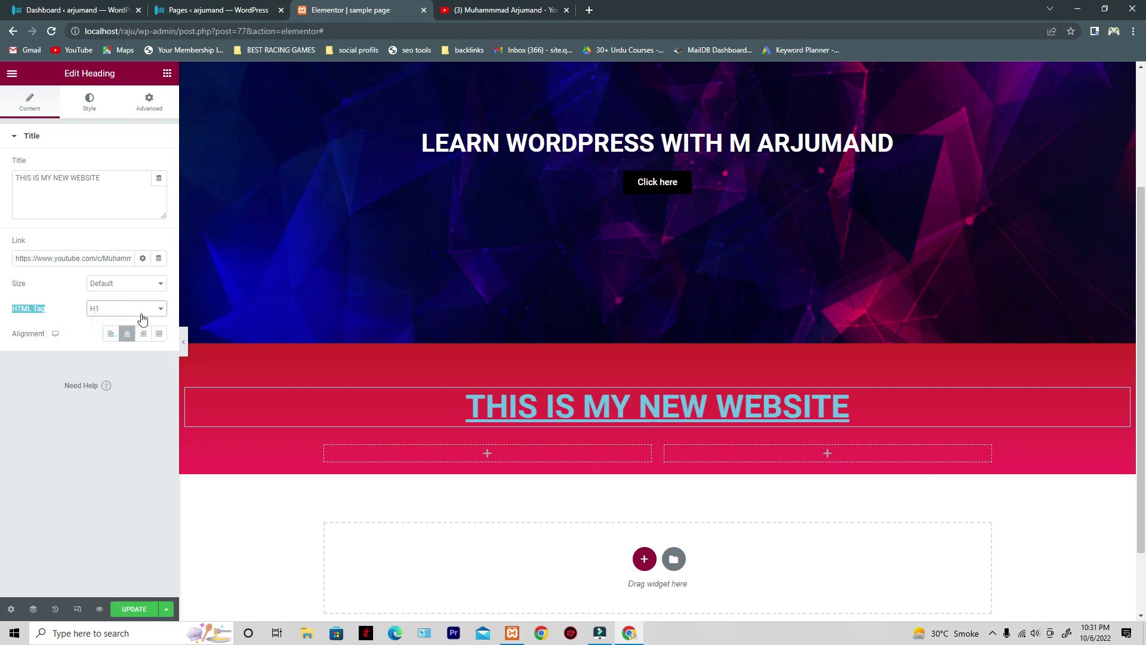
{"action": "left_click", "coordinate": [145, 315]}
{"action": "left_click", "coordinate": [131, 330]}
{"action": "left_click", "coordinate": [129, 308]}
{"action": "left_click", "coordinate": [119, 340]}
{"action": "left_click", "coordinate": [113, 308]}
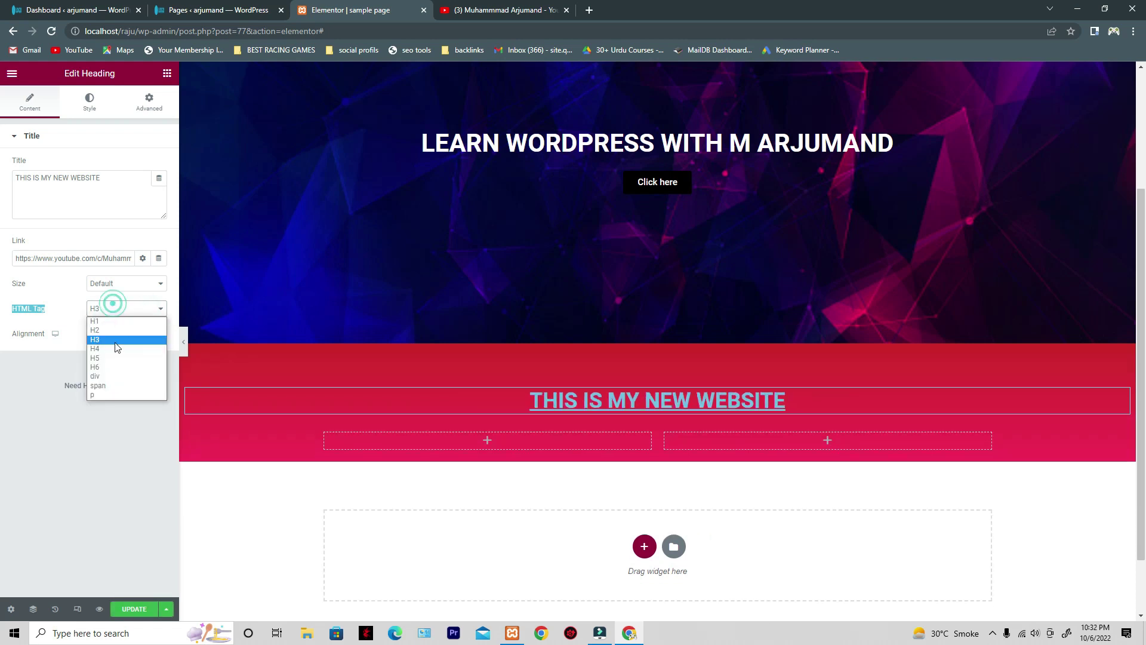
{"action": "left_click", "coordinate": [105, 396]}
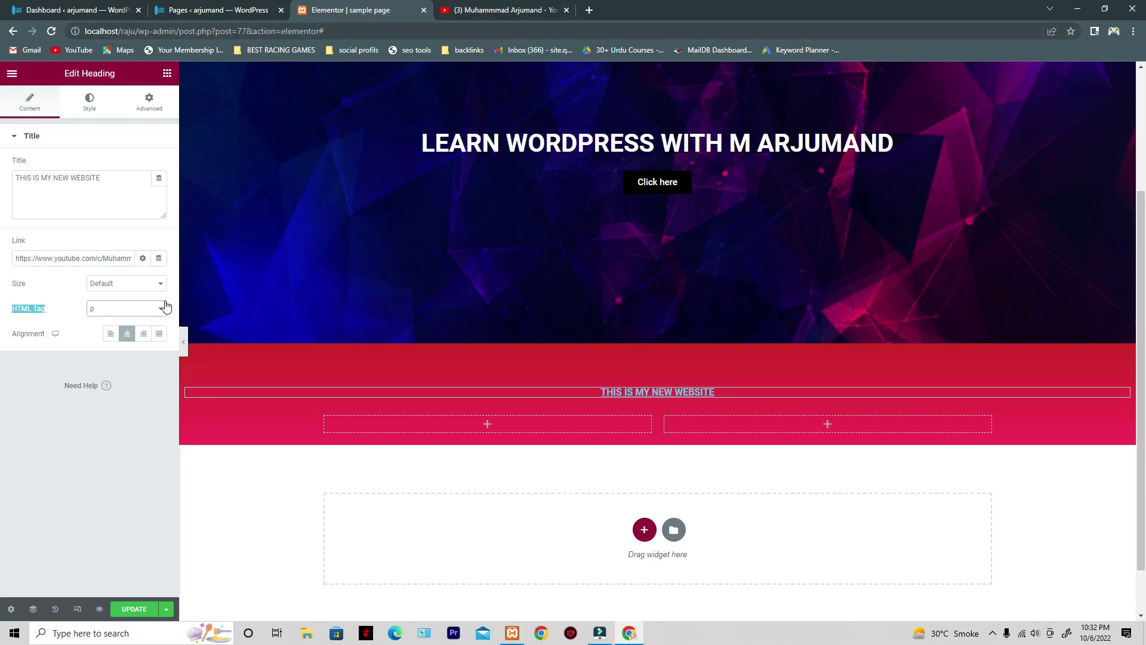
{"action": "left_click", "coordinate": [141, 316]}
- Search Google for techradar in a new tab and open the TechRadar result in another tab
{"action": "left_click", "coordinate": [504, 10]}
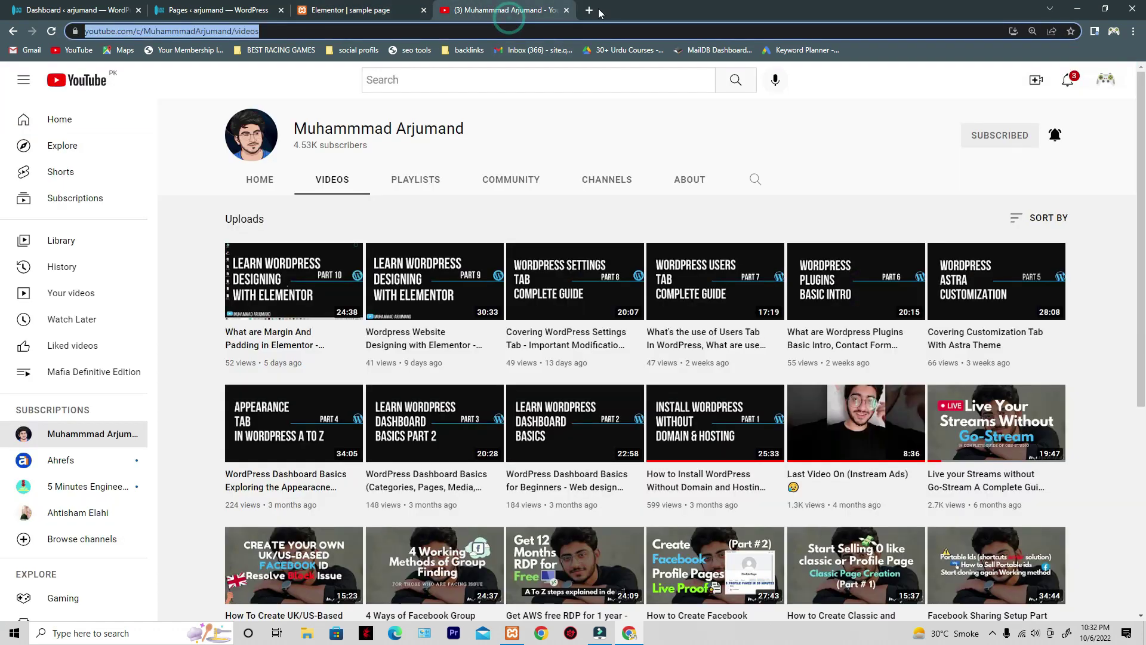
{"action": "left_click", "coordinate": [592, 11]}
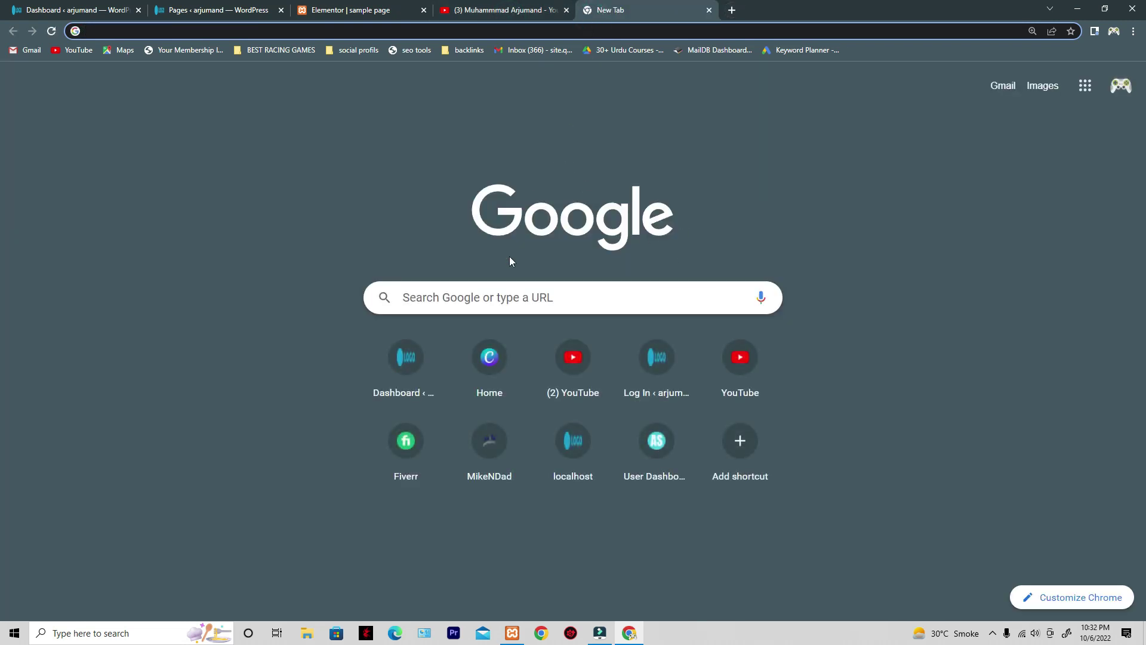
{"action": "left_click", "coordinate": [518, 301]}
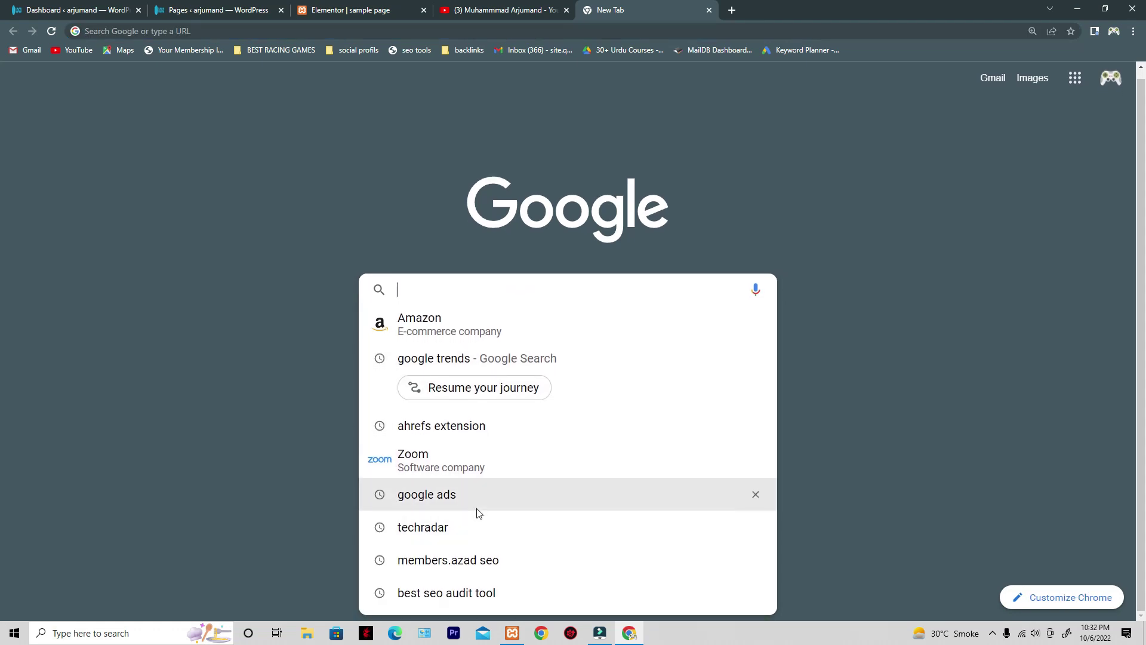
{"action": "left_click", "coordinate": [476, 533]}
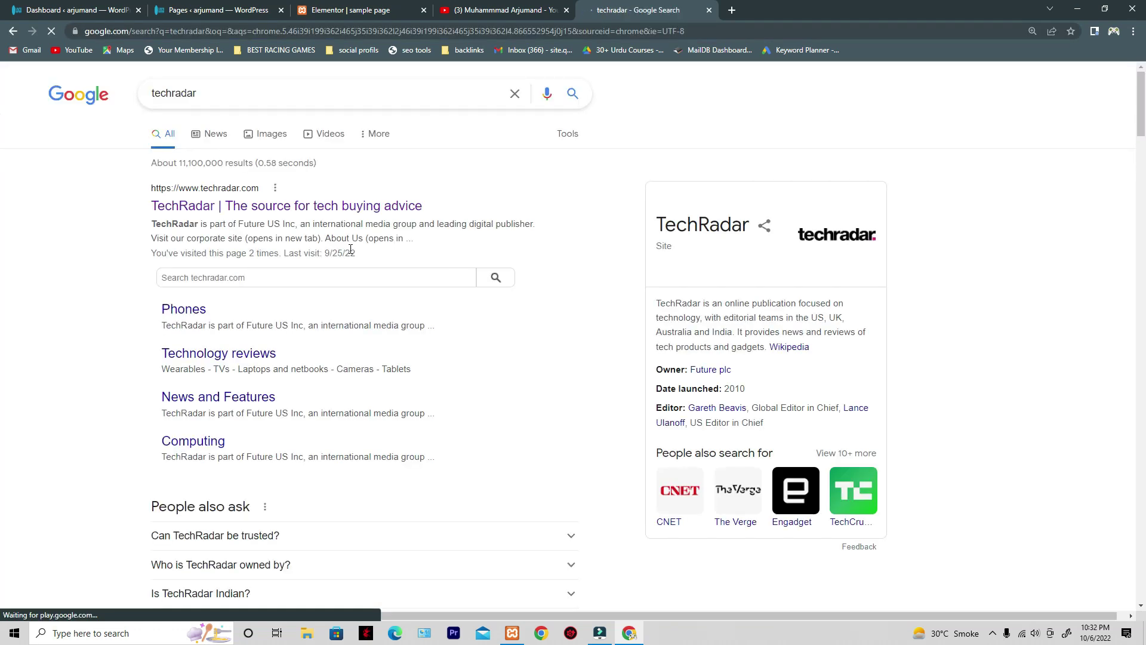
{"action": "right_click", "coordinate": [358, 206]}
{"action": "left_click", "coordinate": [398, 214]}
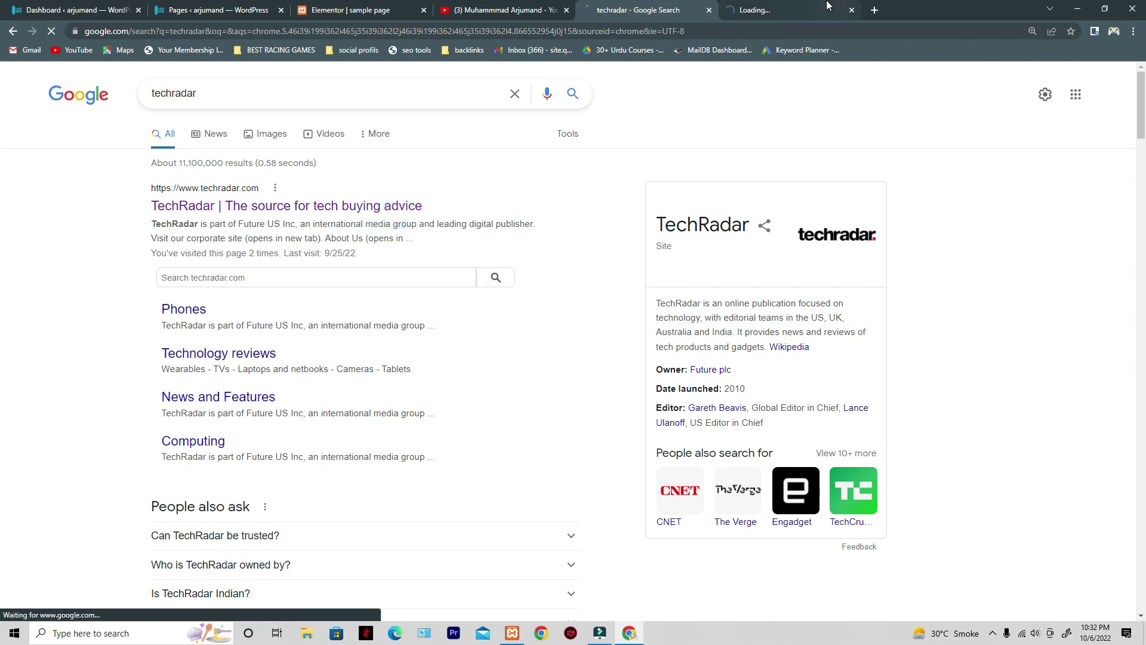
- Open TechRadar's 'Hands on: Google Pixel Watch review' article and dismiss the newsletter popup
{"action": "left_click", "coordinate": [783, 7]}
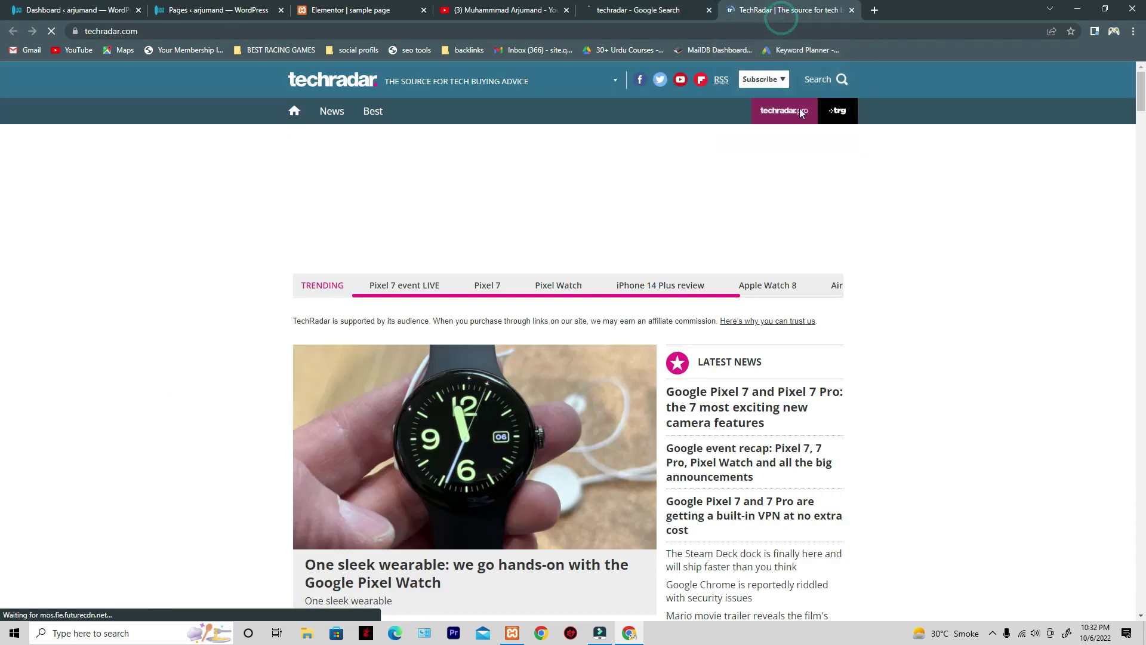
{"action": "scroll", "coordinate": [829, 263], "scroll_direction": "down", "scroll_amount": 8}
{"action": "left_click", "coordinate": [445, 334]}
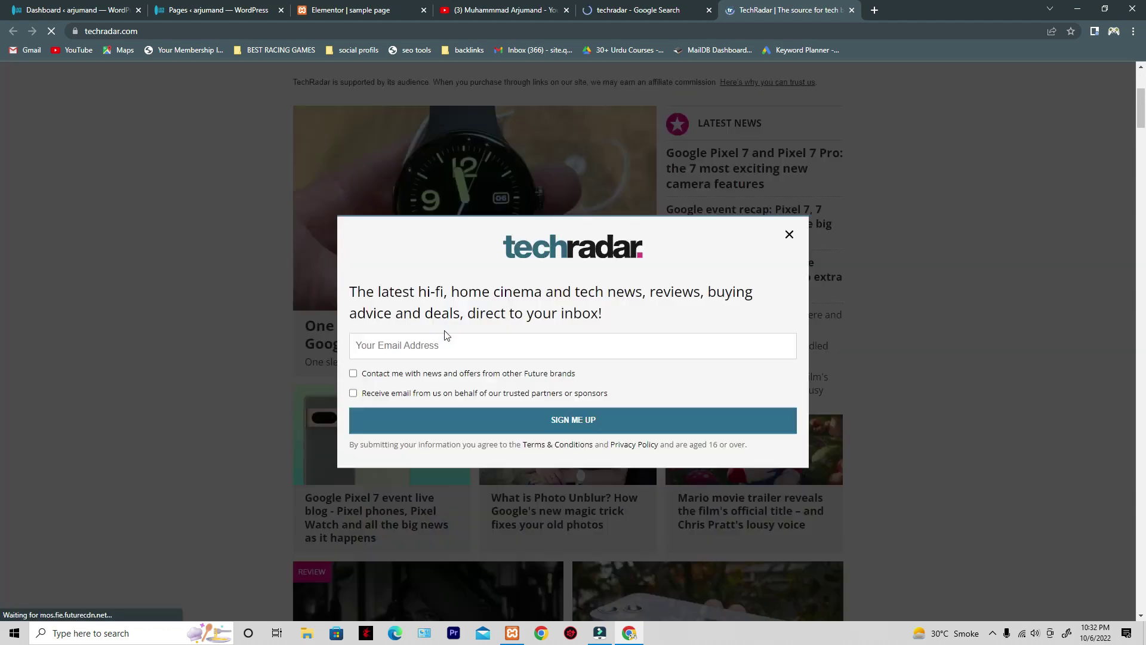
{"action": "left_click", "coordinate": [793, 235]}
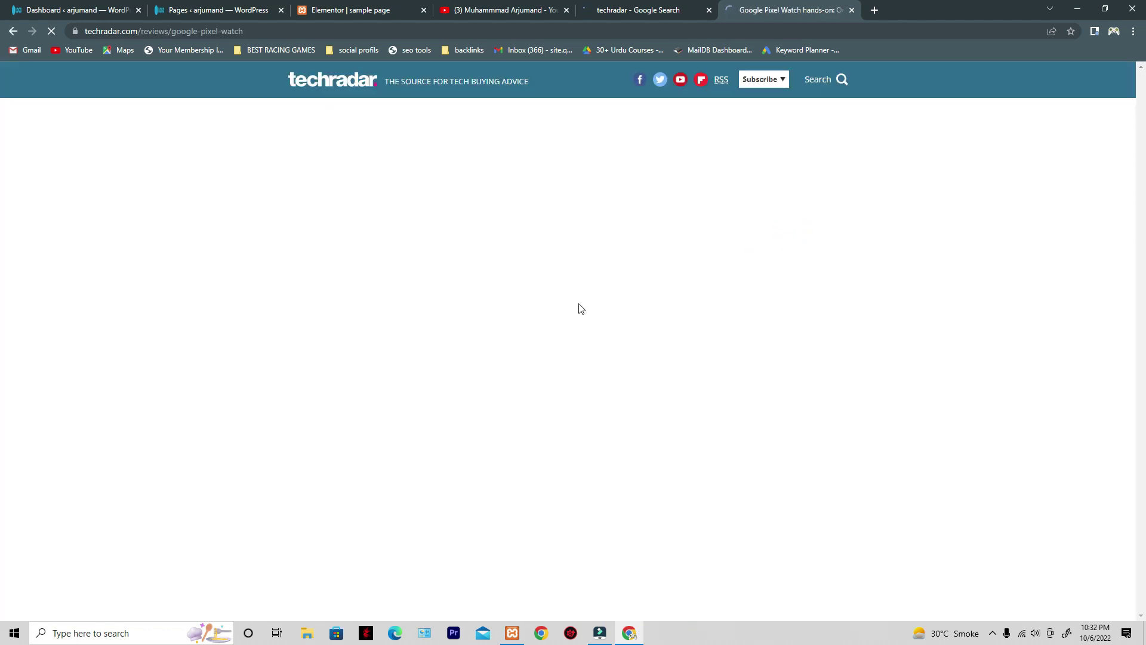
{"action": "right_click", "coordinate": [939, 289]}
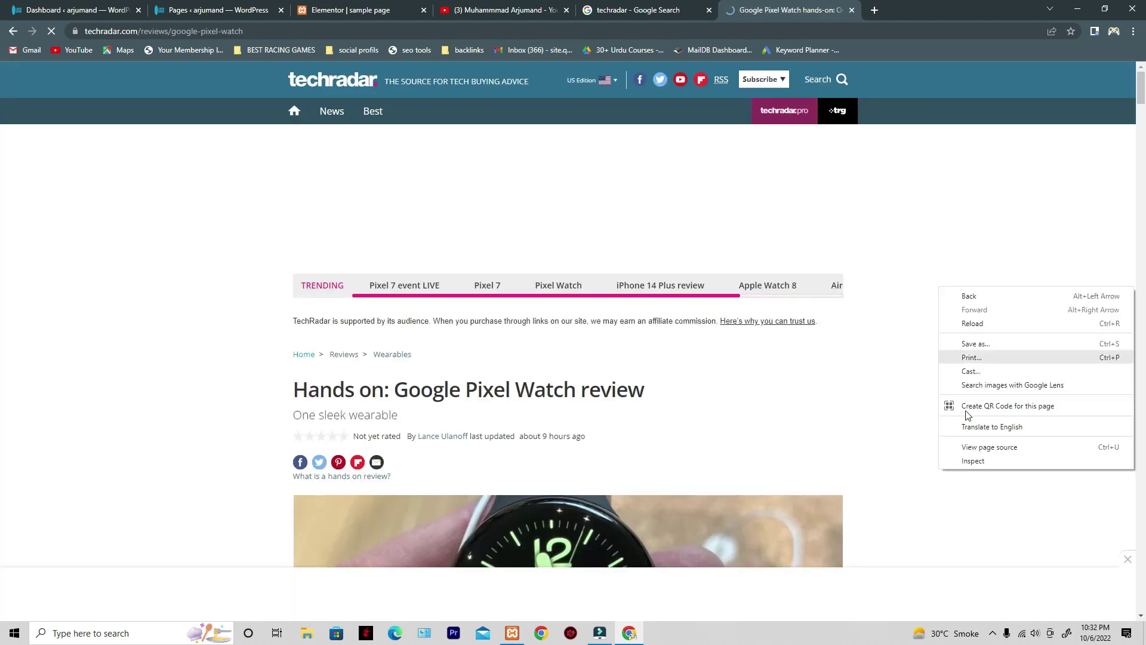
- Inspect the TechRadar review headline in DevTools at desktop width, confirming it is an h1
{"action": "left_click", "coordinate": [977, 461]}
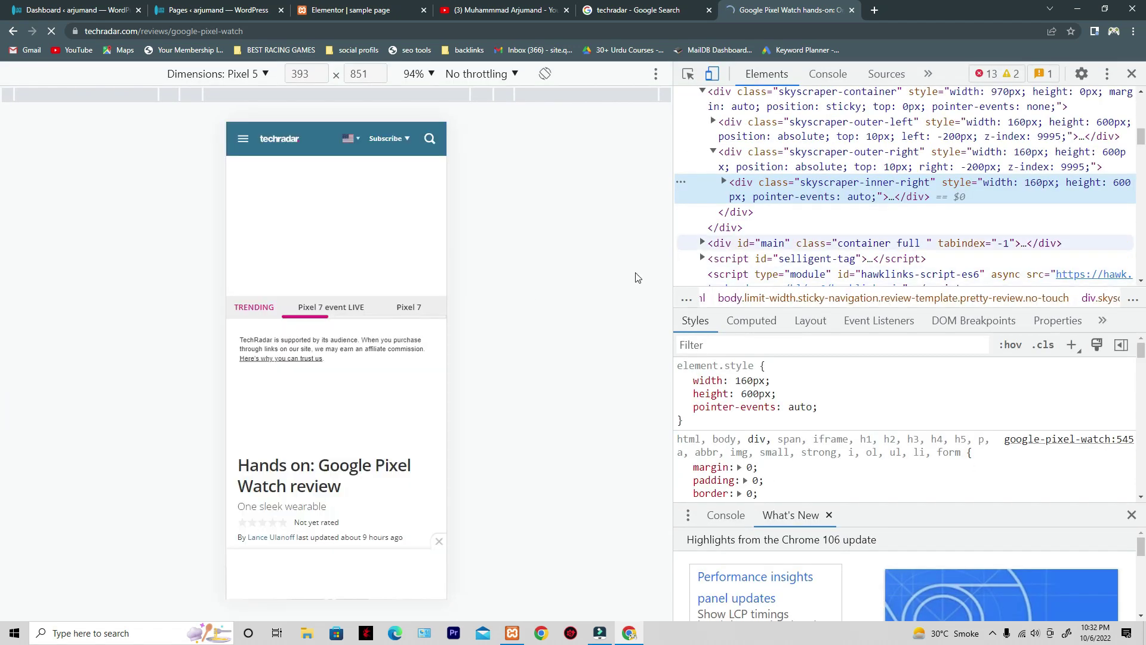
{"action": "left_click", "coordinate": [689, 76]}
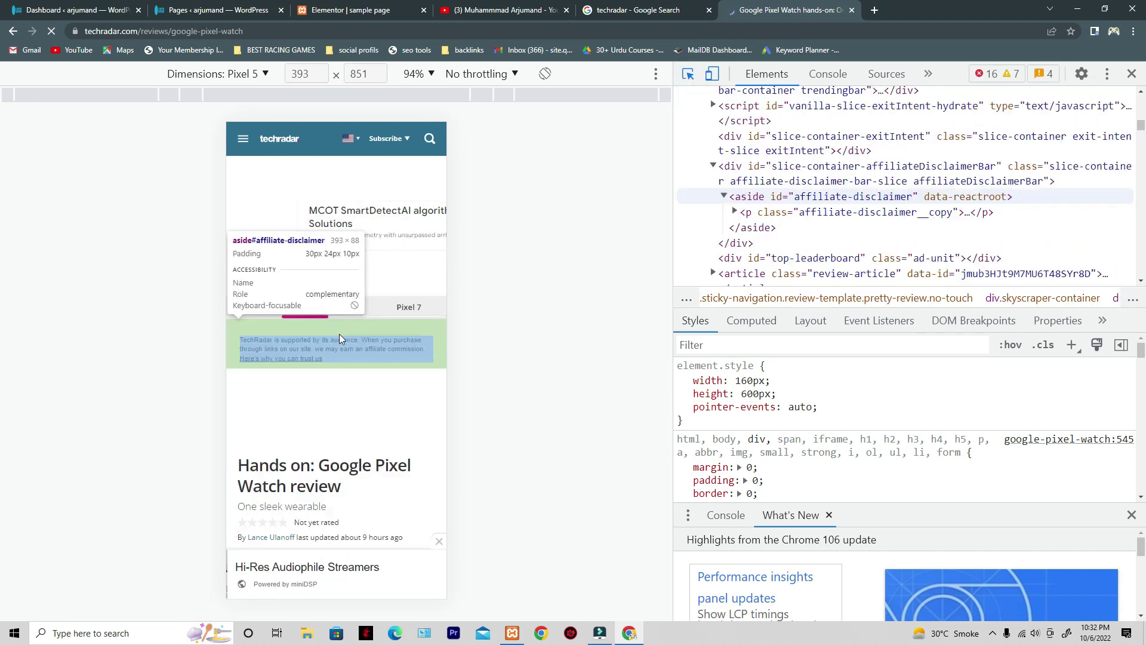
{"action": "left_click", "coordinate": [334, 349]}
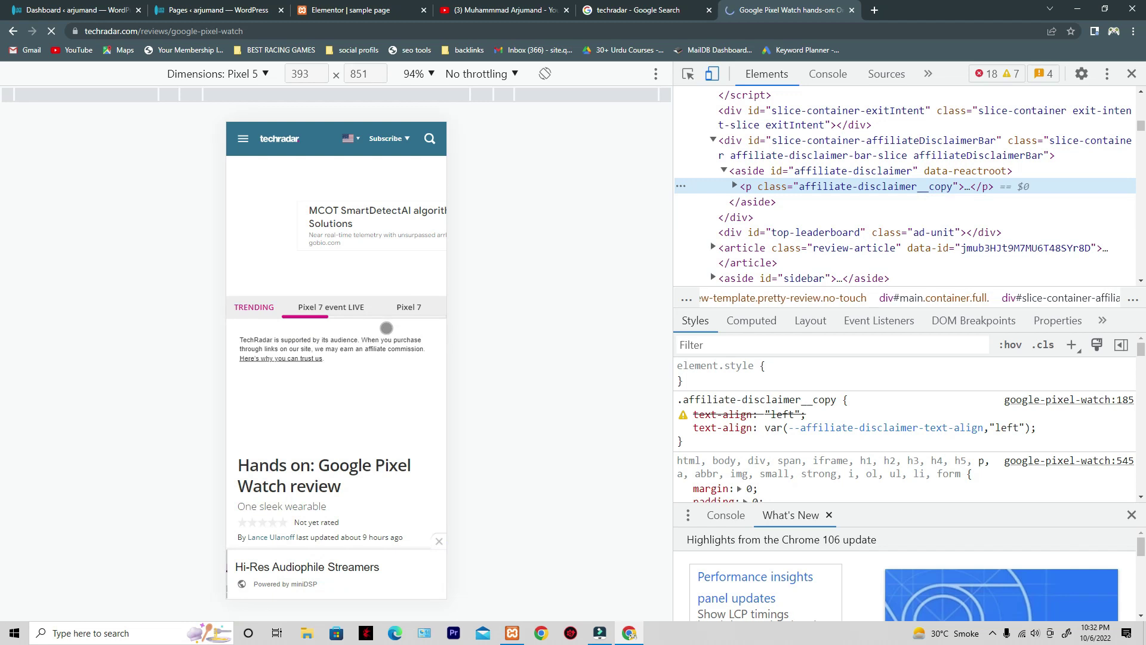
{"action": "scroll", "coordinate": [393, 353], "scroll_direction": "down", "scroll_amount": 1}
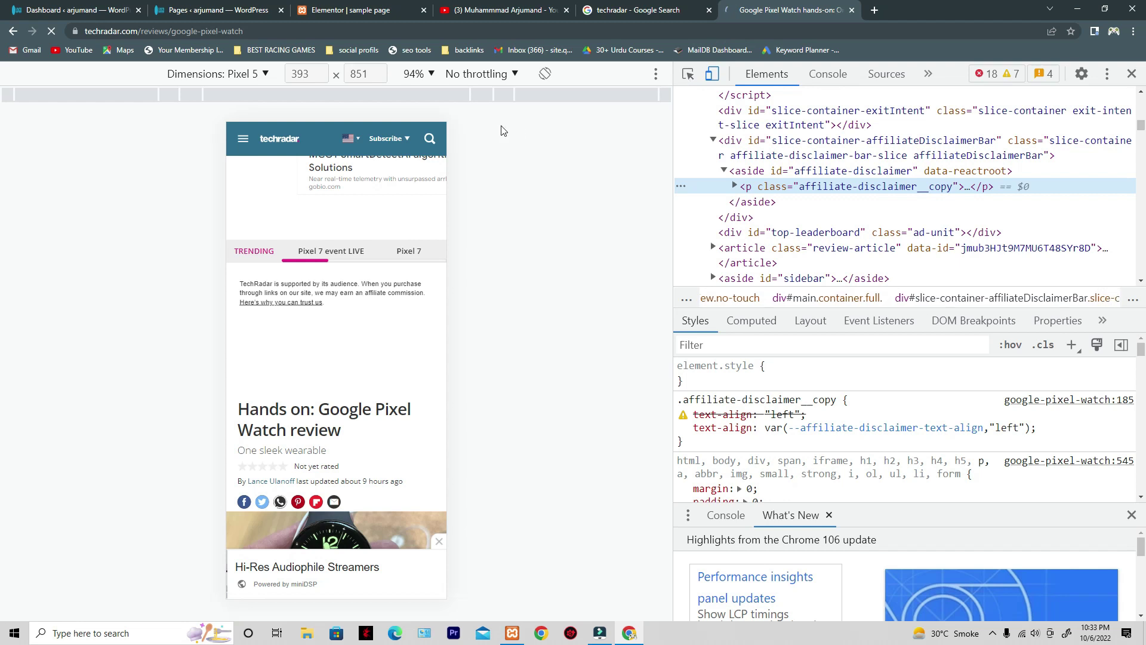
{"action": "left_click", "coordinate": [711, 74]}
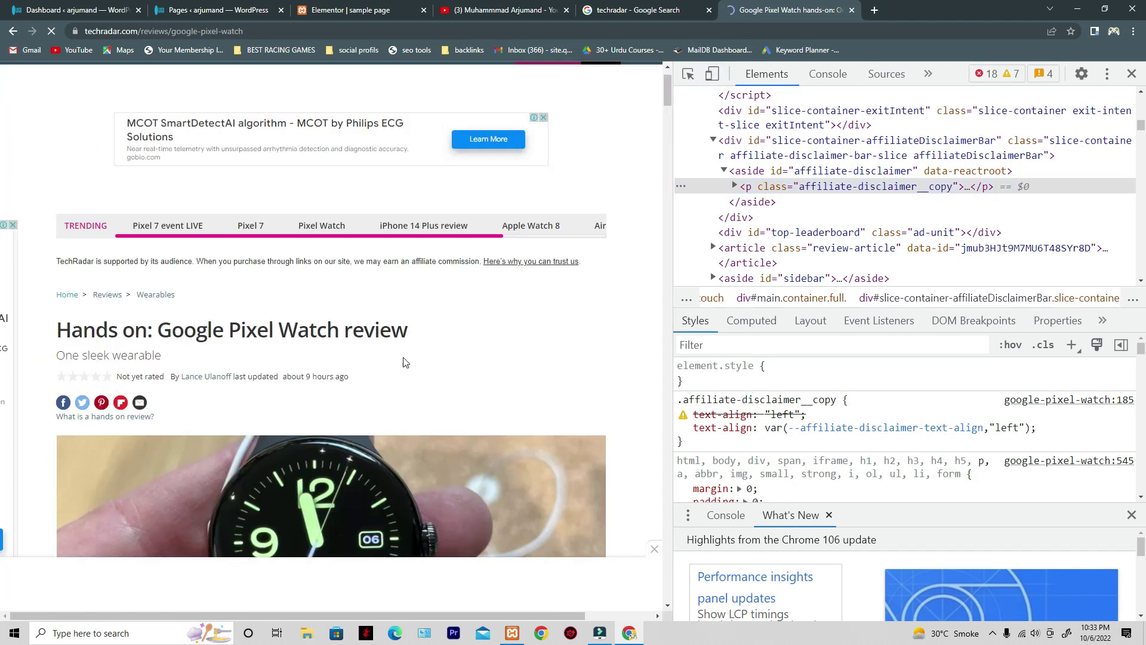
{"action": "left_click", "coordinate": [688, 74]}
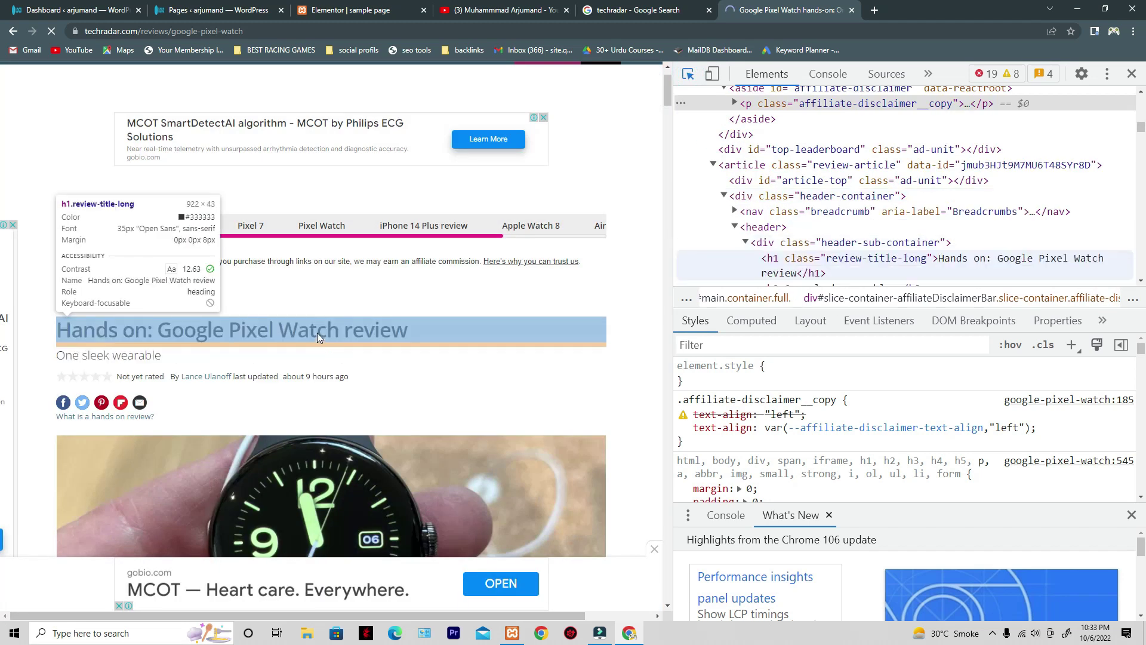
{"action": "left_click", "coordinate": [208, 329]}
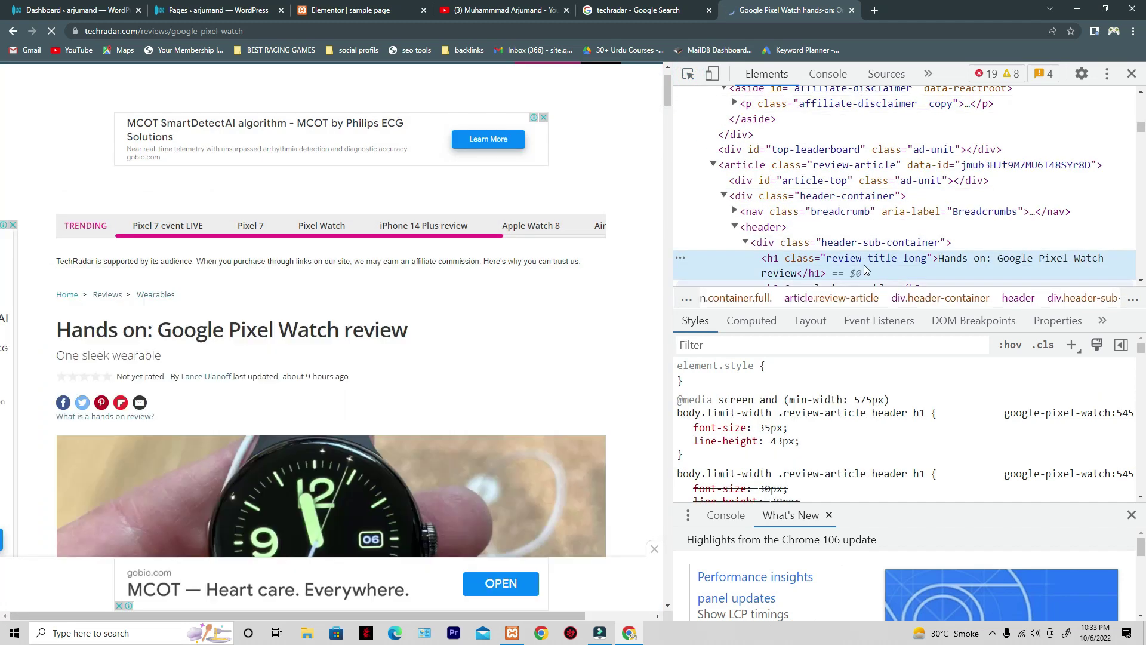
- Back in Elementor, set the red section heading's HTML tag to H1
{"action": "left_click", "coordinate": [350, 11]}
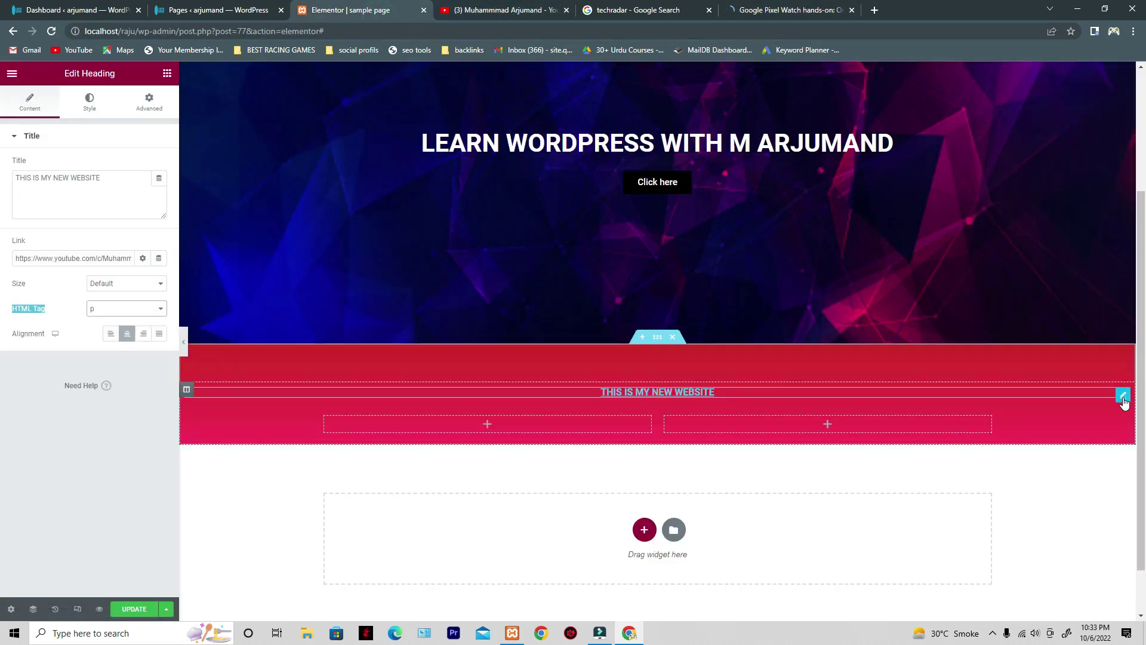
{"action": "left_click", "coordinate": [119, 308]}
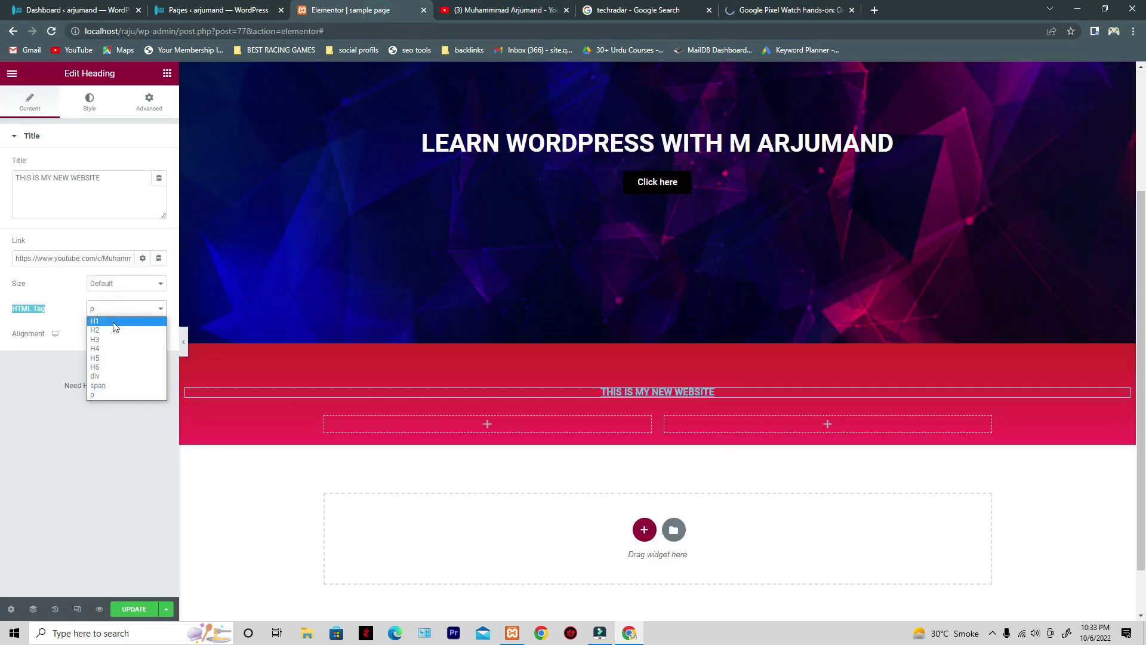
{"action": "left_click", "coordinate": [111, 317]}
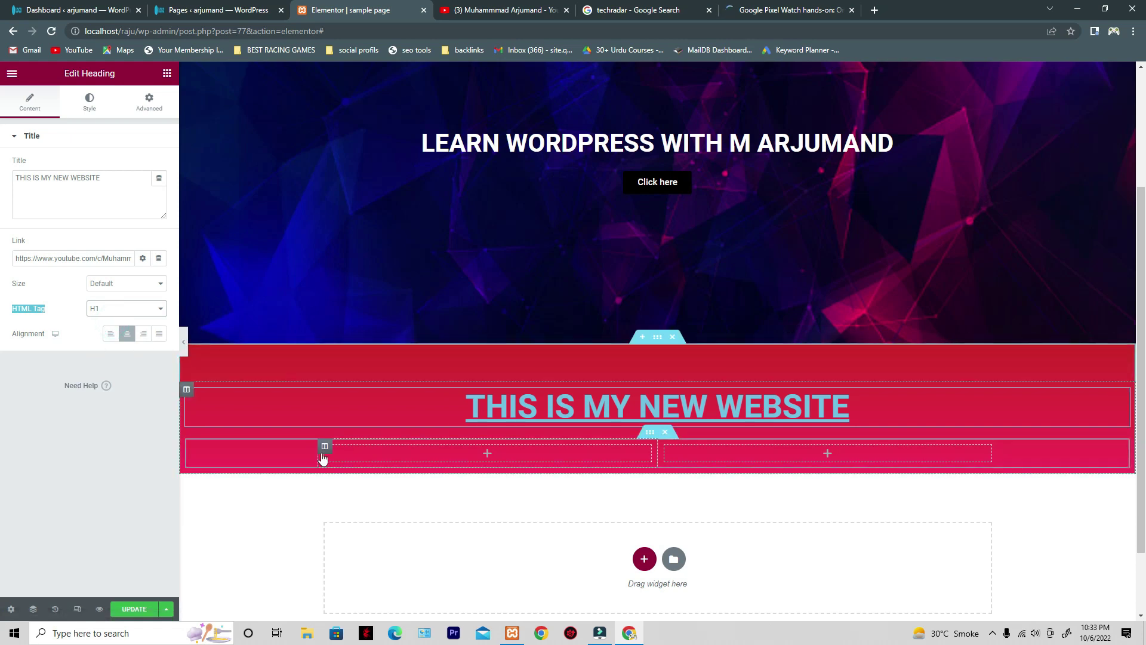
- Replace the heading's YouTube link with a # placeholder and update the page
{"action": "triple_click", "coordinate": [105, 258]}
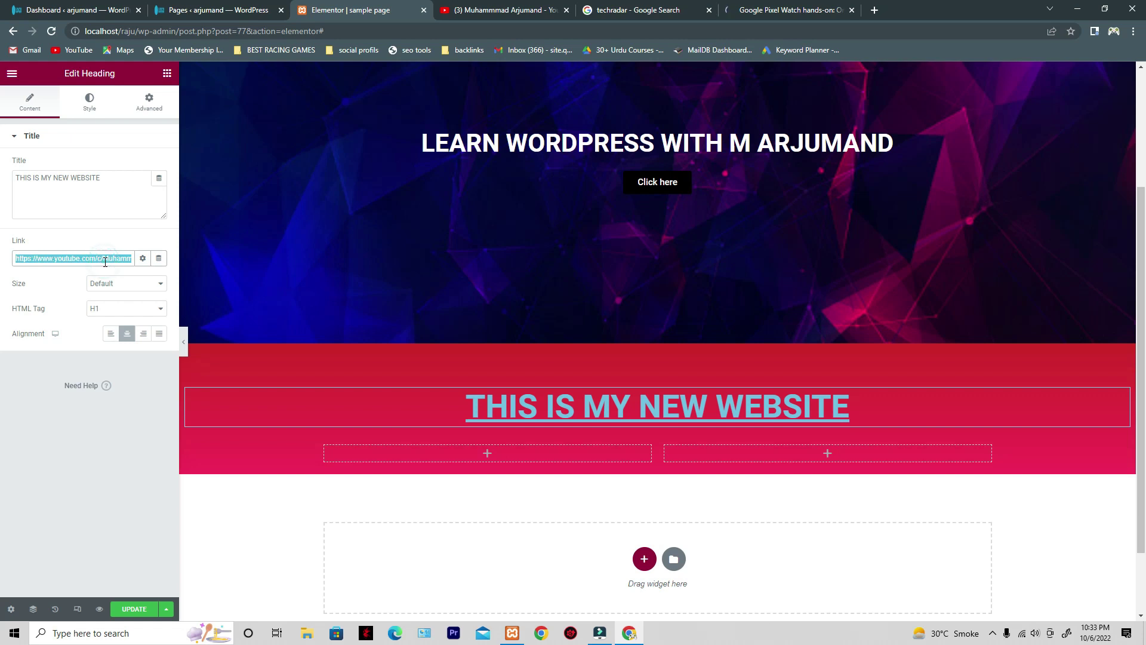
{"action": "key", "text": "BackSpace"}
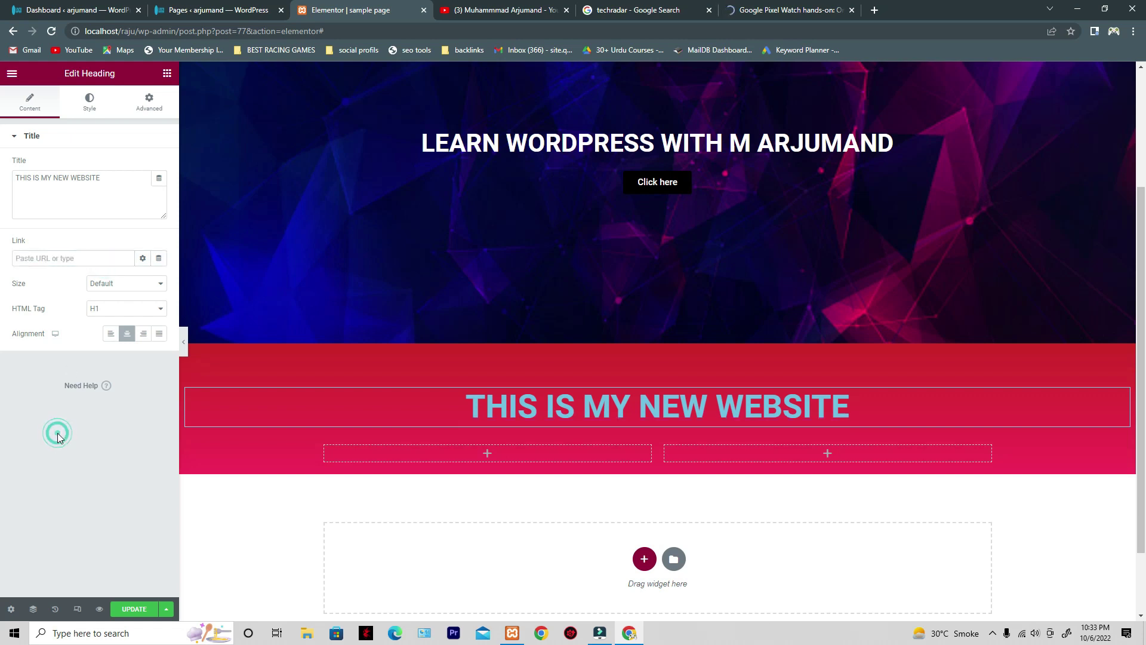
{"action": "left_click", "coordinate": [76, 260]}
{"action": "type", "text": "#"}
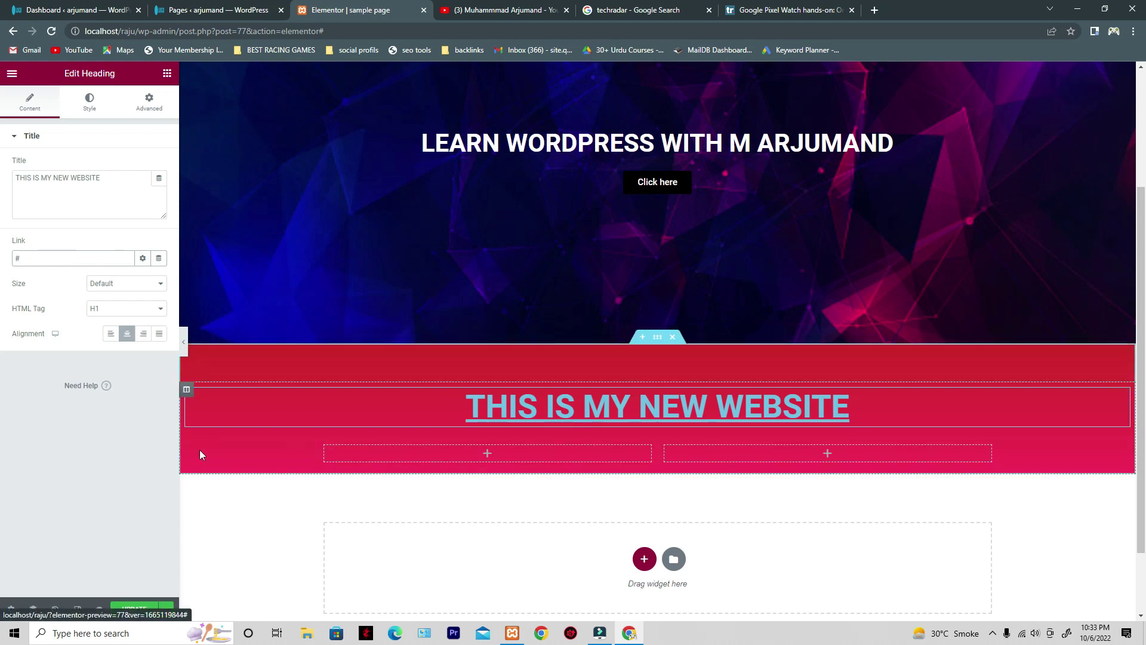
{"action": "left_click", "coordinate": [134, 609]}
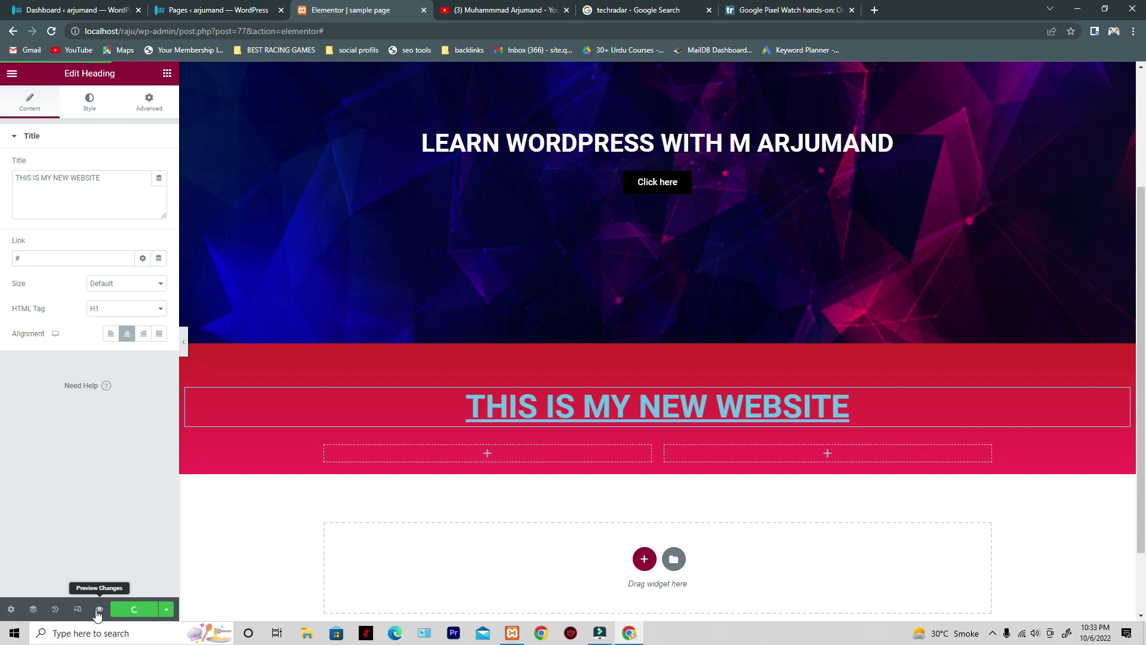
- Re-enter # as the heading's link and bring up its Style settings
{"action": "left_click", "coordinate": [40, 259]}
{"action": "left_click", "coordinate": [134, 436]}
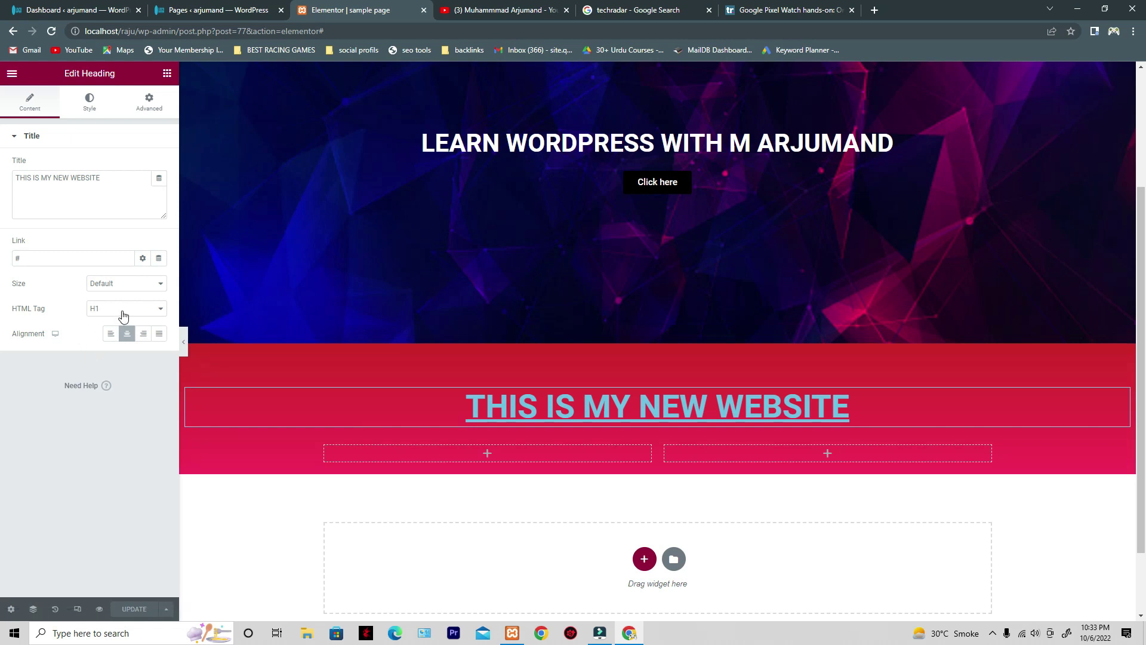
{"action": "left_click", "coordinate": [30, 255]}
{"action": "key", "text": "BackSpace"}
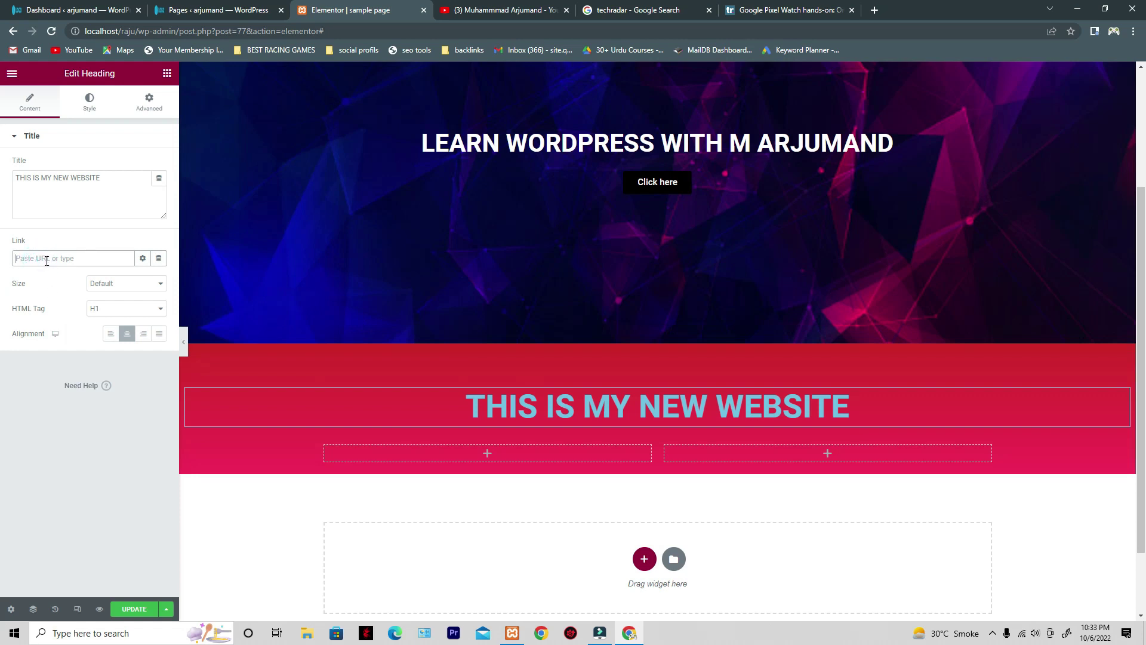
{"action": "type", "text": "3"}
{"action": "key", "text": "BackSpace"}
{"action": "type", "text": "#"}
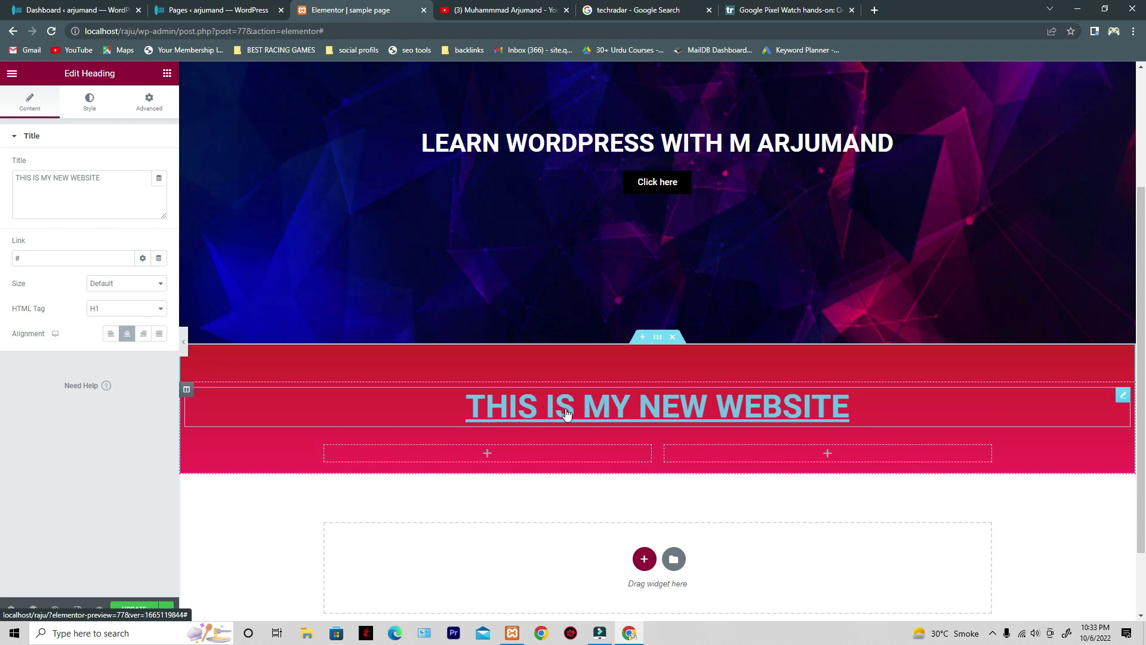
{"action": "left_click", "coordinate": [90, 116]}
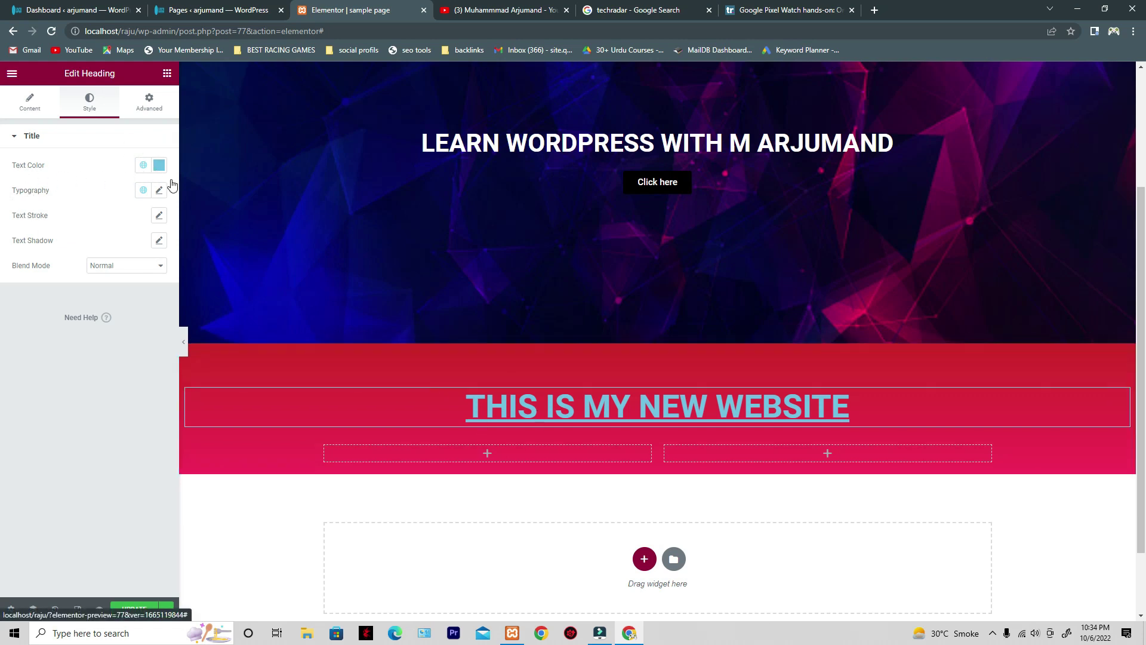
- Change the heading's Text Color from light blue to a near-white light grey
{"action": "left_click", "coordinate": [158, 165]}
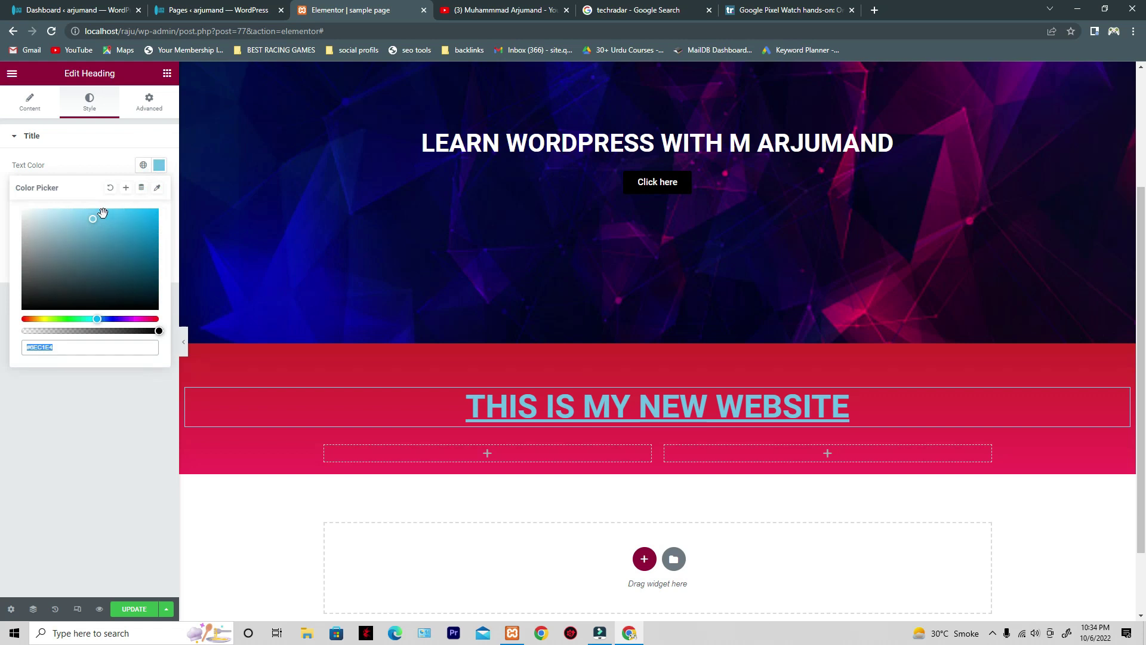
{"action": "mouse_move", "coordinate": [94, 218]}
{"action": "left_mouse_down"}
{"action": "mouse_move", "coordinate": [103, 252]}
{"action": "mouse_move", "coordinate": [98, 232]}
{"action": "mouse_move", "coordinate": [41, 230]}
{"action": "mouse_move", "coordinate": [57, 266]}
{"action": "mouse_move", "coordinate": [128, 229]}
{"action": "mouse_move", "coordinate": [129, 268]}
{"action": "mouse_move", "coordinate": [74, 238]}
{"action": "mouse_move", "coordinate": [33, 266]}
{"action": "mouse_move", "coordinate": [141, 237]}
{"action": "mouse_move", "coordinate": [135, 266]}
{"action": "mouse_move", "coordinate": [141, 231]}
{"action": "mouse_move", "coordinate": [66, 240]}
{"action": "mouse_move", "coordinate": [17, 219]}
{"action": "left_mouse_up"}
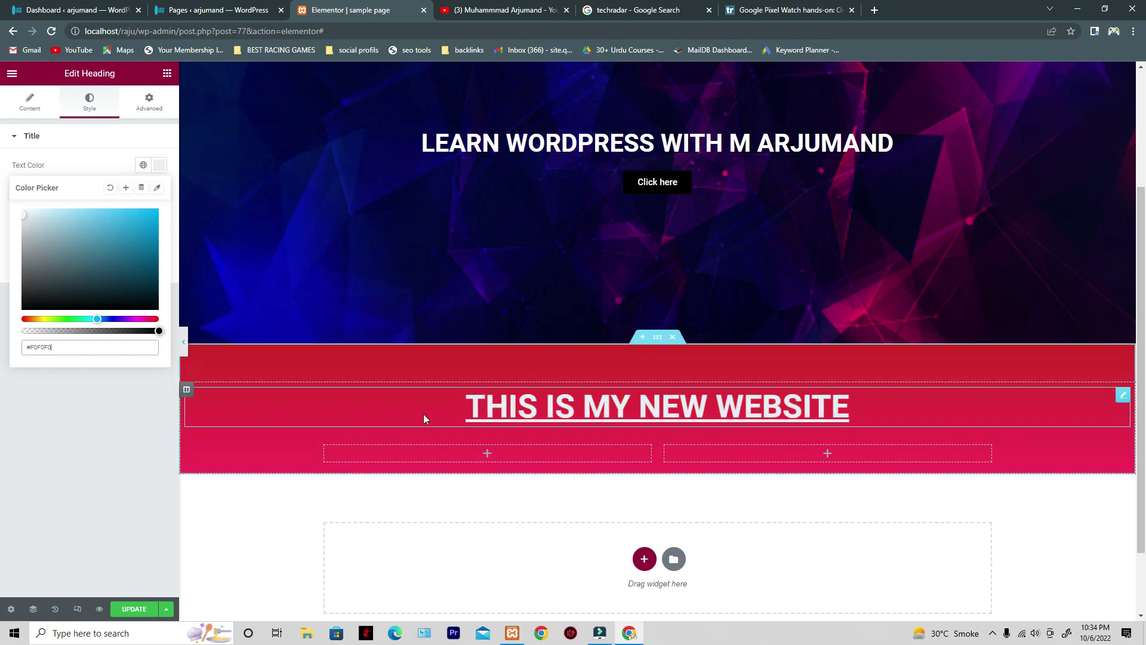
{"action": "left_click", "coordinate": [85, 481]}
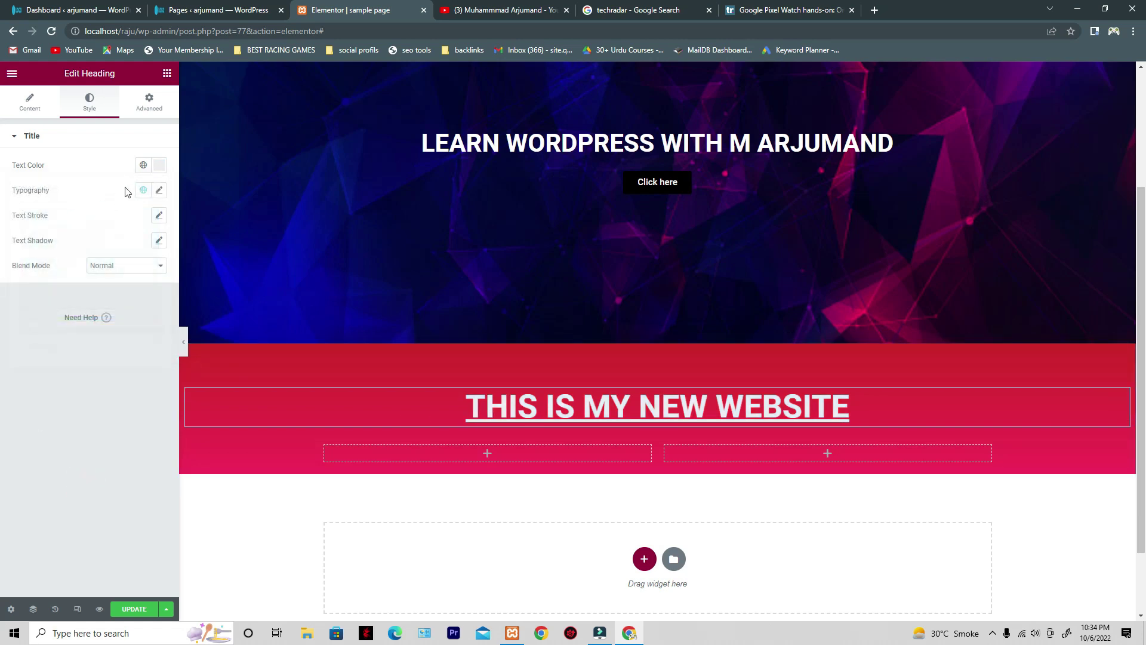
{"action": "left_click", "coordinate": [159, 166]}
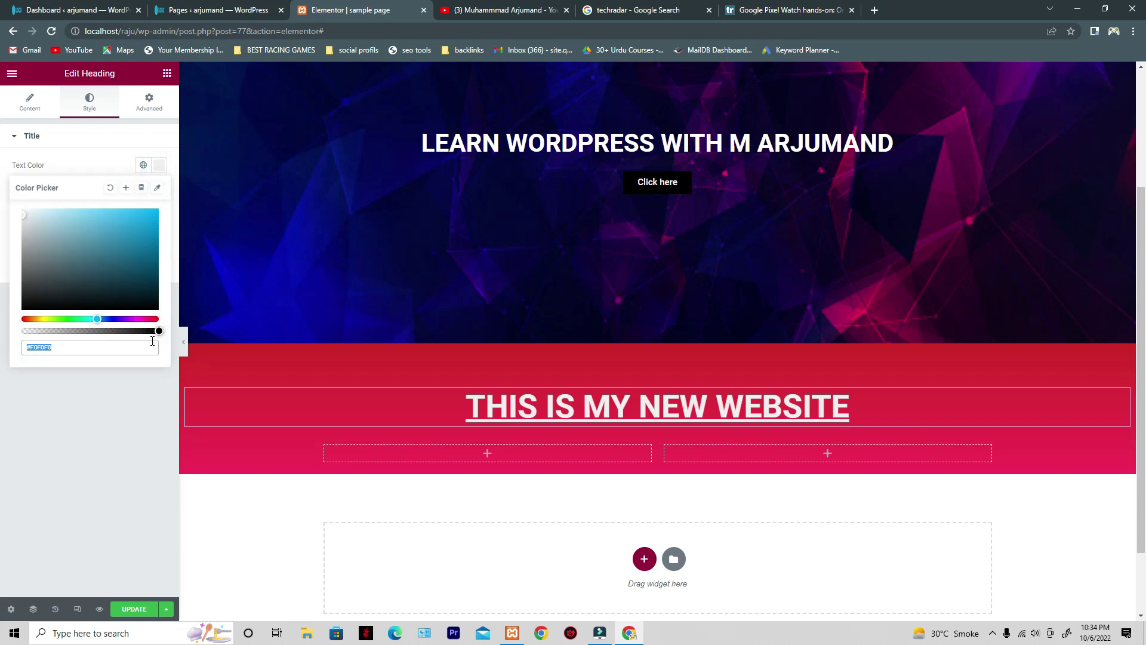
{"action": "left_click", "coordinate": [27, 215]}
{"action": "mouse_move", "coordinate": [160, 331]}
{"action": "left_mouse_down"}
{"action": "mouse_move", "coordinate": [23, 332]}
{"action": "mouse_move", "coordinate": [160, 332]}
{"action": "left_mouse_up"}
{"action": "left_click", "coordinate": [50, 449]}
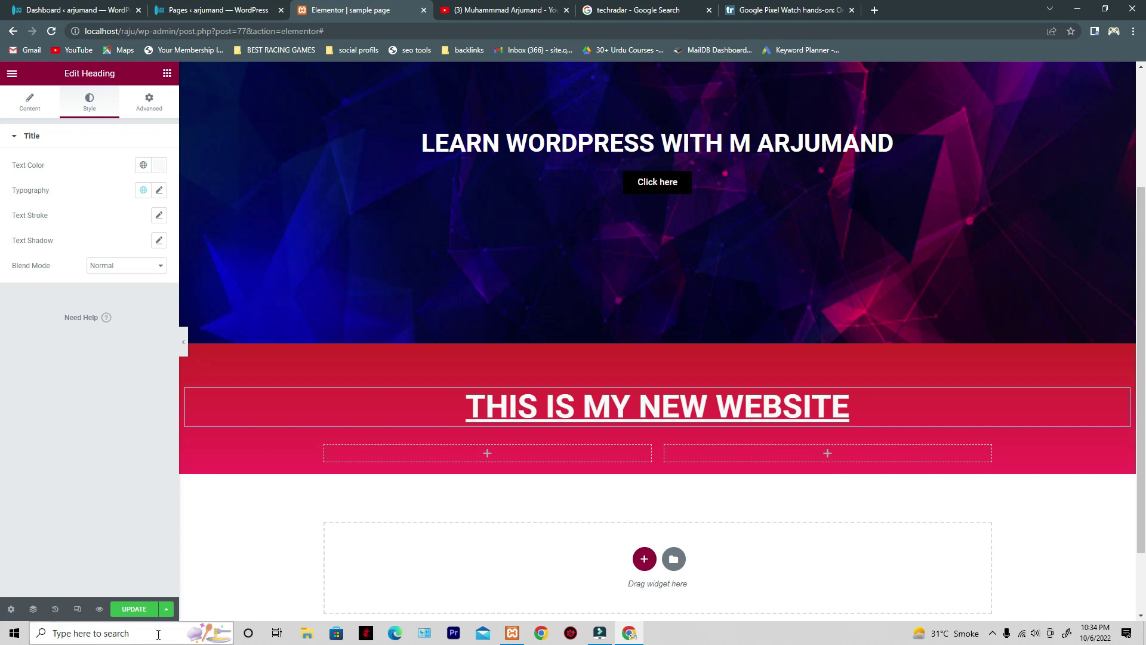
- Select the 'THIS IS MY NEW WEBSITE' heading and open its Typography settings (Roboto, weight 600)
{"action": "scroll", "coordinate": [614, 379], "scroll_direction": "up", "scroll_amount": 2}
{"action": "left_click", "coordinate": [581, 263]}
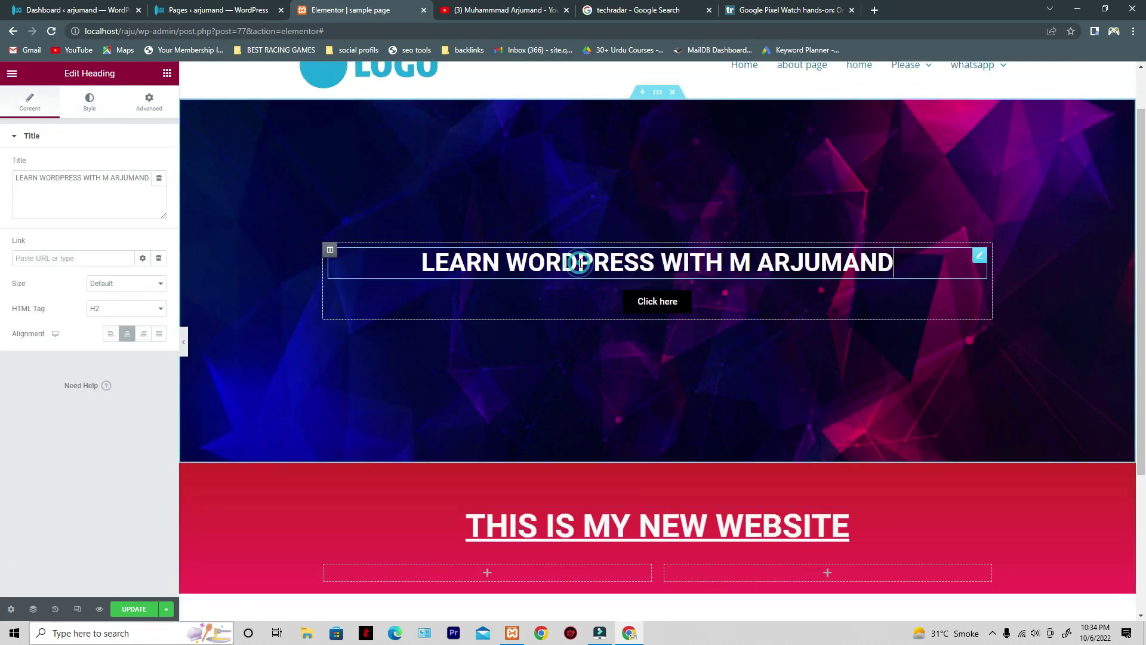
{"action": "left_click_drag", "start_coordinate": [900, 261], "coordinate": [419, 263]}
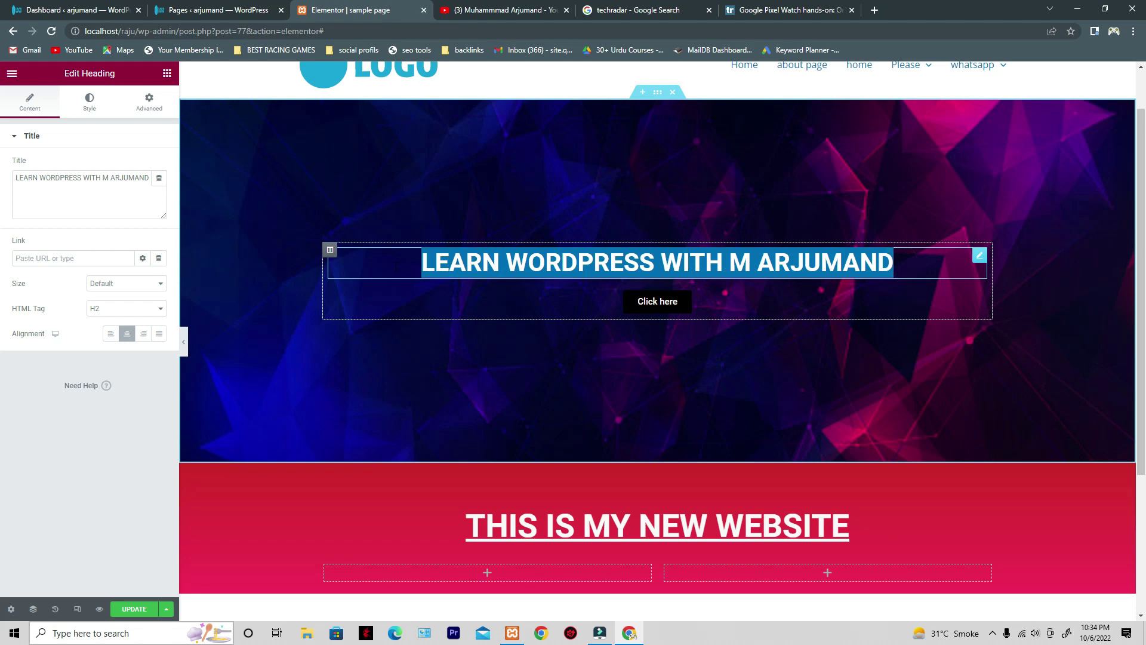
{"action": "left_click", "coordinate": [37, 440]}
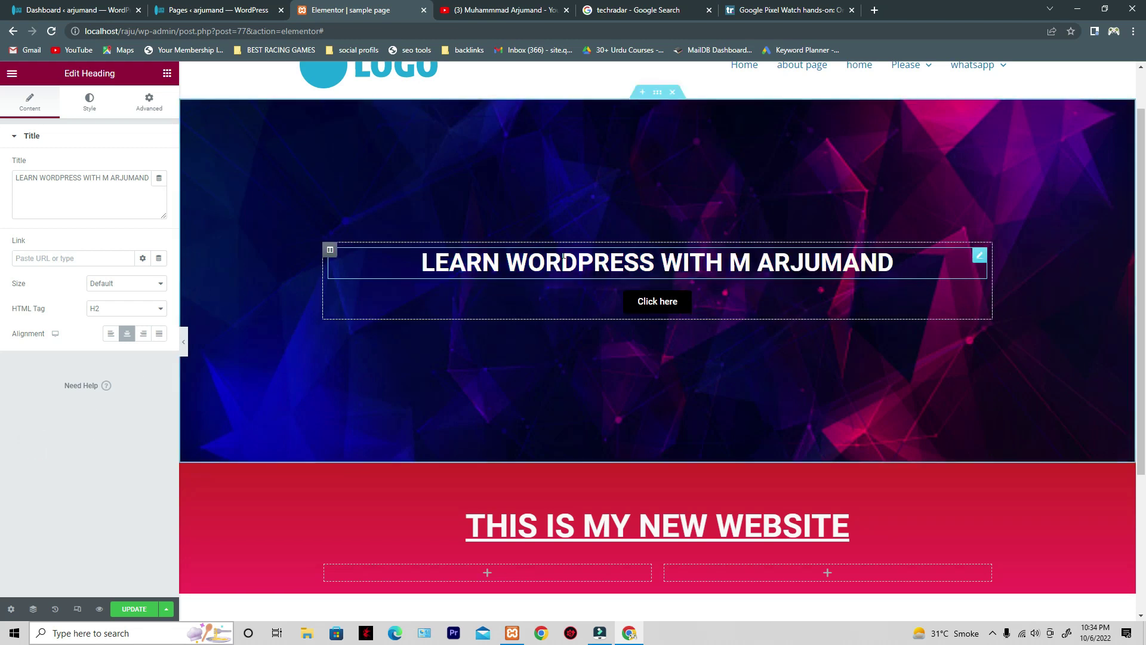
{"action": "scroll", "coordinate": [582, 367], "scroll_direction": "down", "scroll_amount": 4}
{"action": "left_click", "coordinate": [675, 315]}
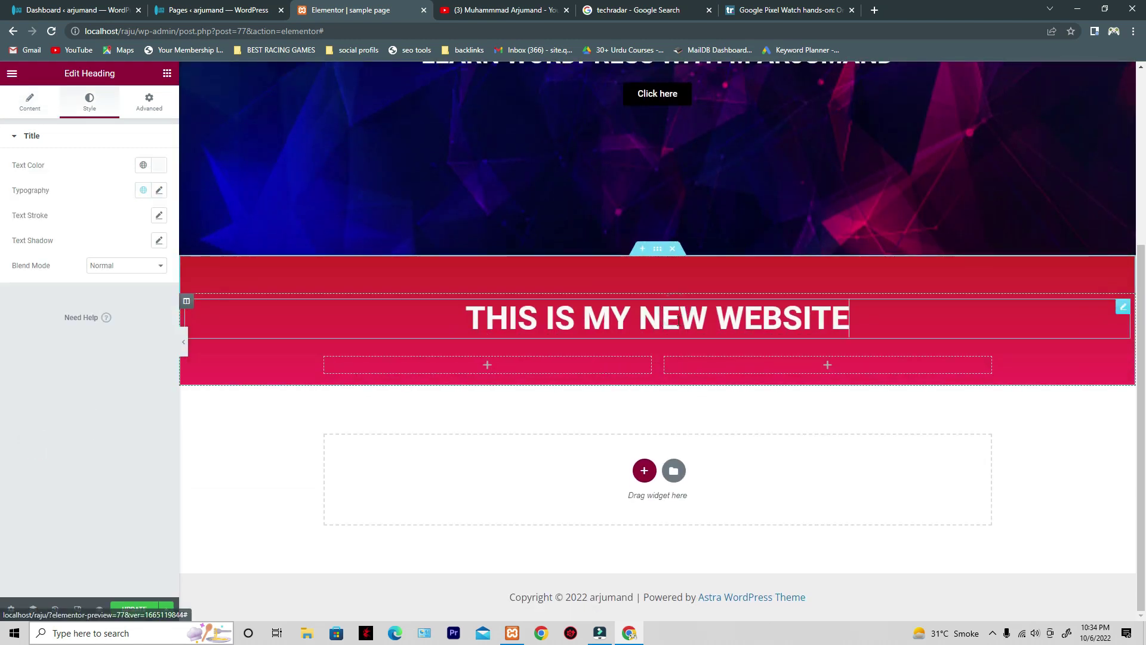
{"action": "left_click", "coordinate": [160, 191]}
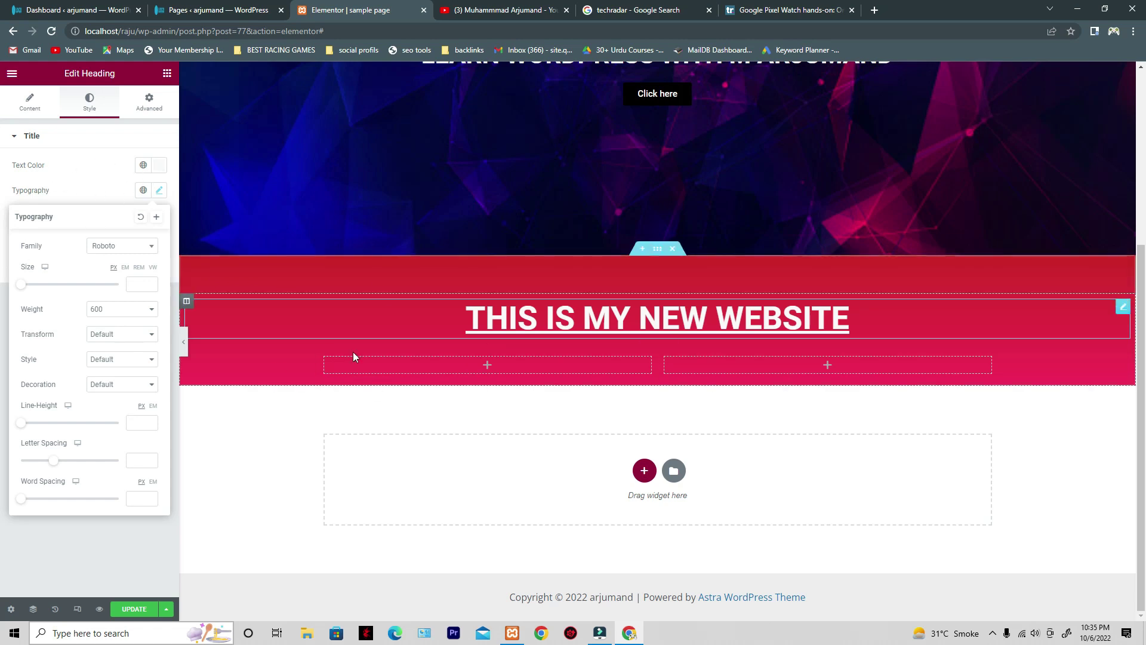
{"action": "scroll", "coordinate": [598, 256], "scroll_direction": "up", "scroll_amount": 4}
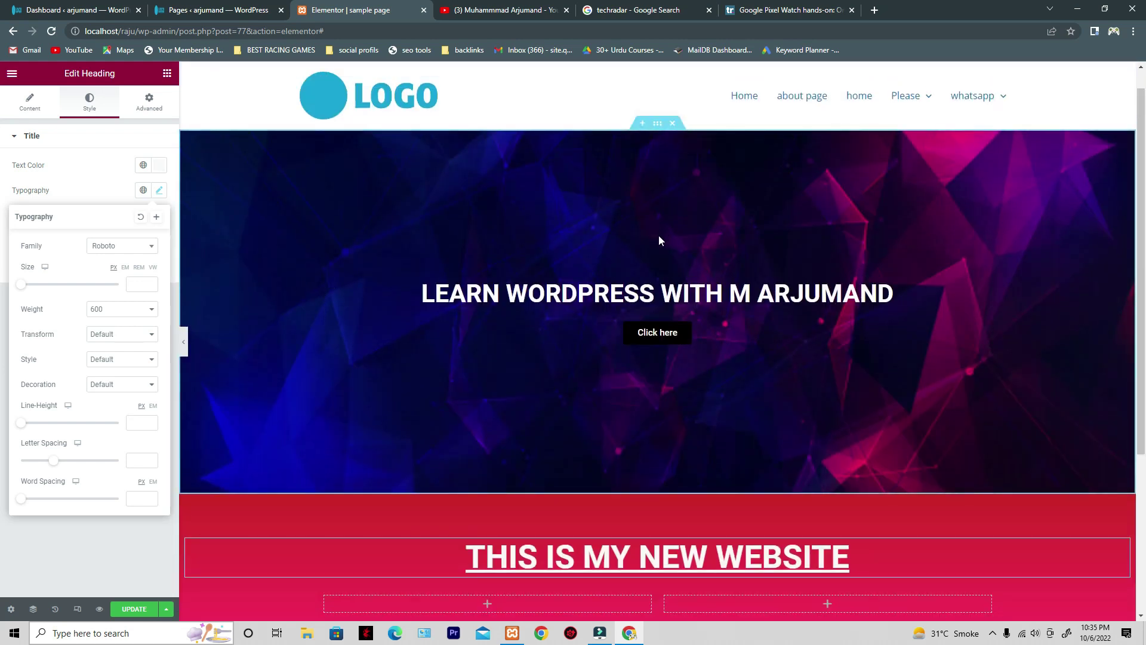
{"action": "scroll", "coordinate": [453, 382], "scroll_direction": "down", "scroll_amount": 2}
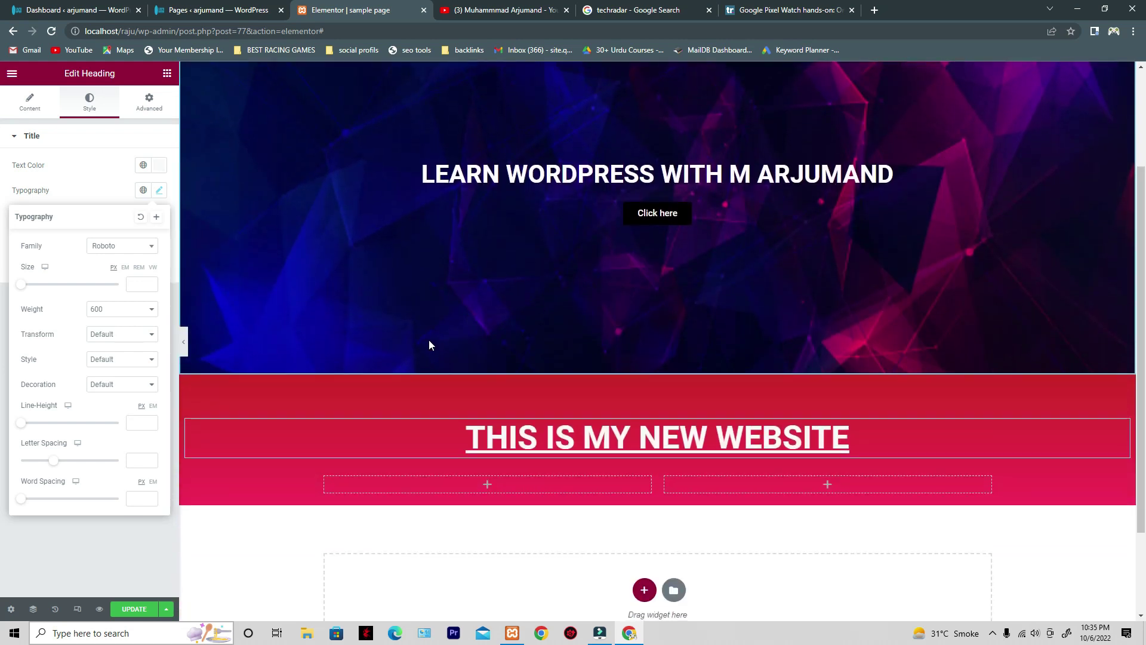
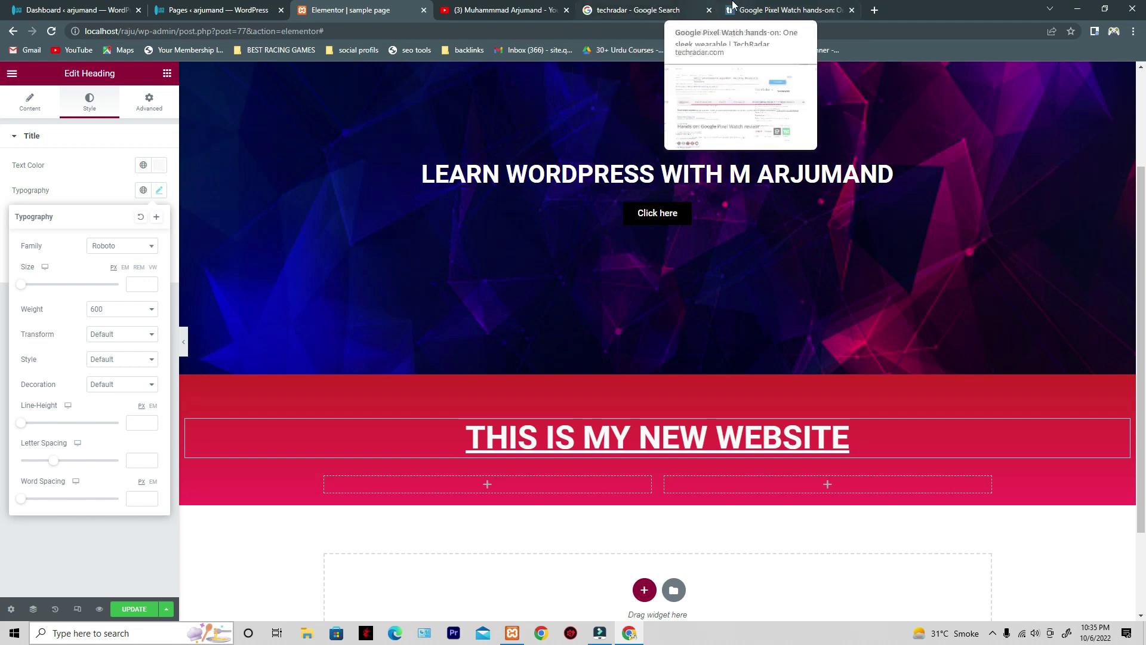
- Return to the TechRadar Pixel Watch review, closing developer tools and dismissing the notification prompt
{"action": "left_click", "coordinate": [729, 8]}
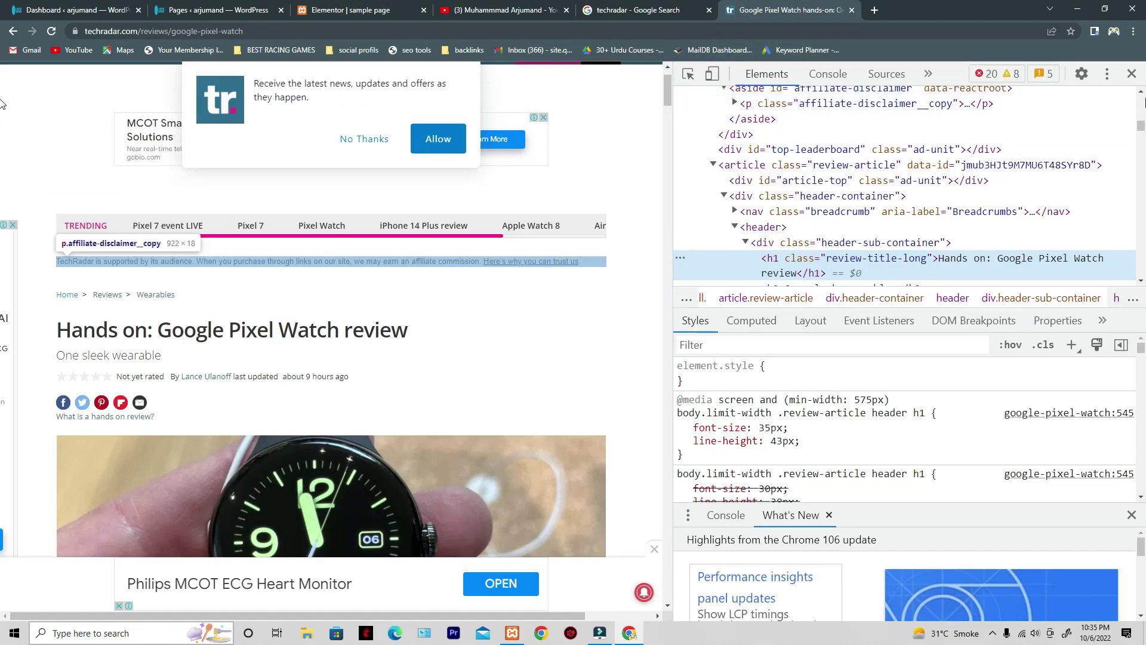
{"action": "left_click", "coordinate": [1131, 75]}
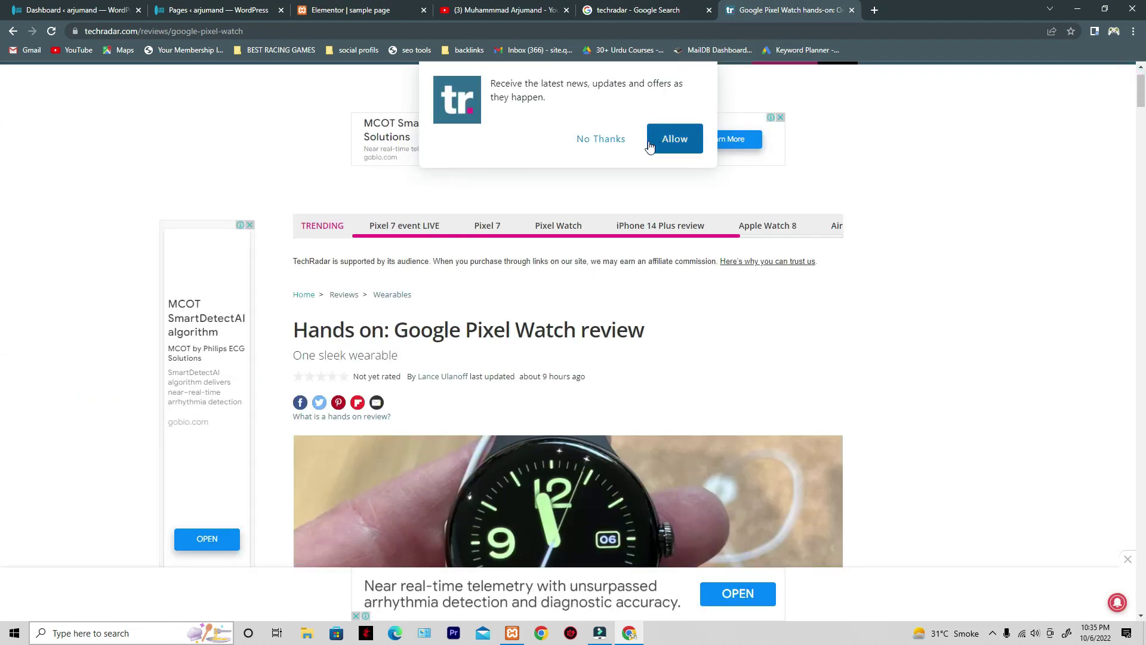
{"action": "left_click", "coordinate": [614, 139]}
- In a new tab, search Google for 'whatfontis extension'
{"action": "left_click", "coordinate": [874, 11]}
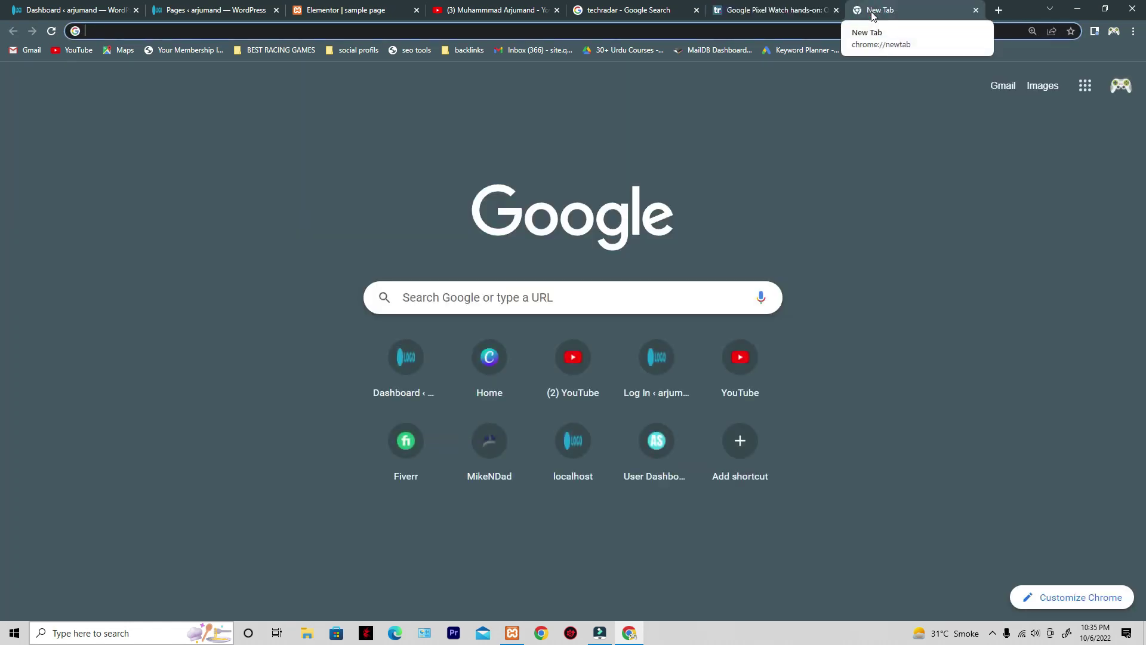
{"action": "type", "text": "WHAT"}
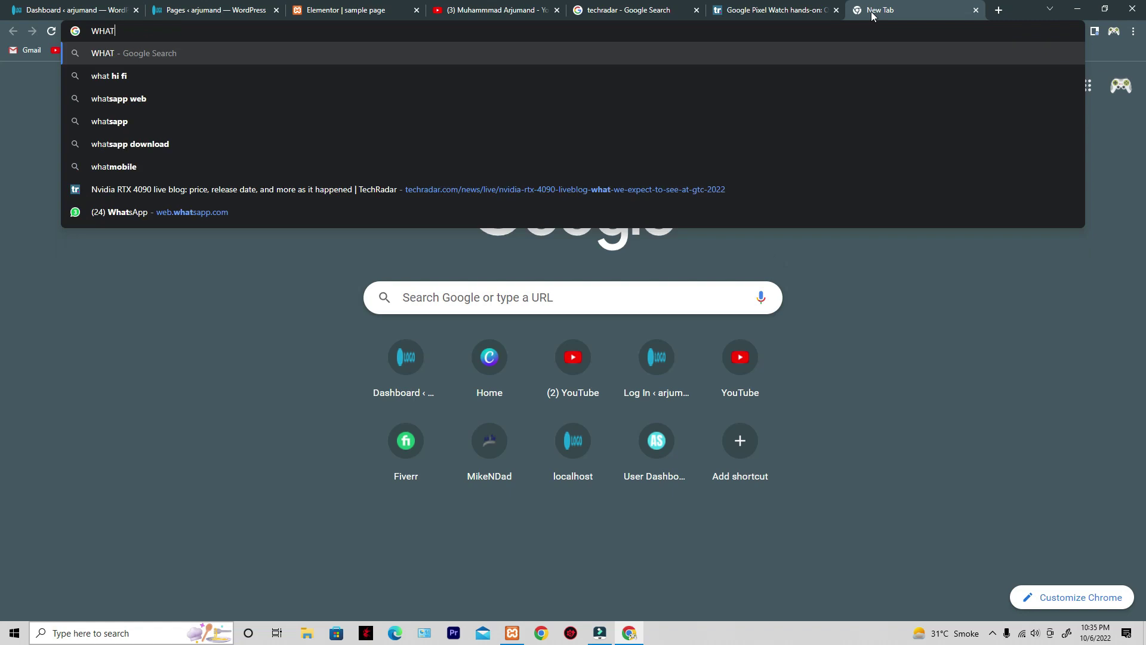
{"action": "type", "text": "FONM"}
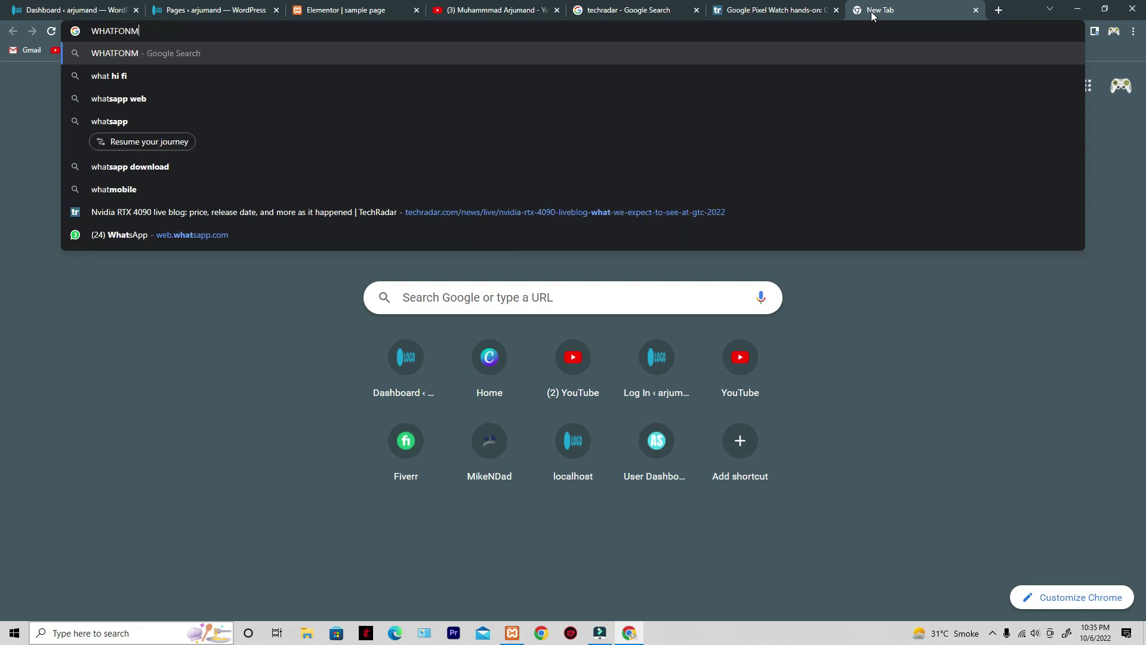
{"action": "key", "text": "BackSpace"}
{"action": "key", "text": "BackSpace"}
{"action": "type", "text": "M"}
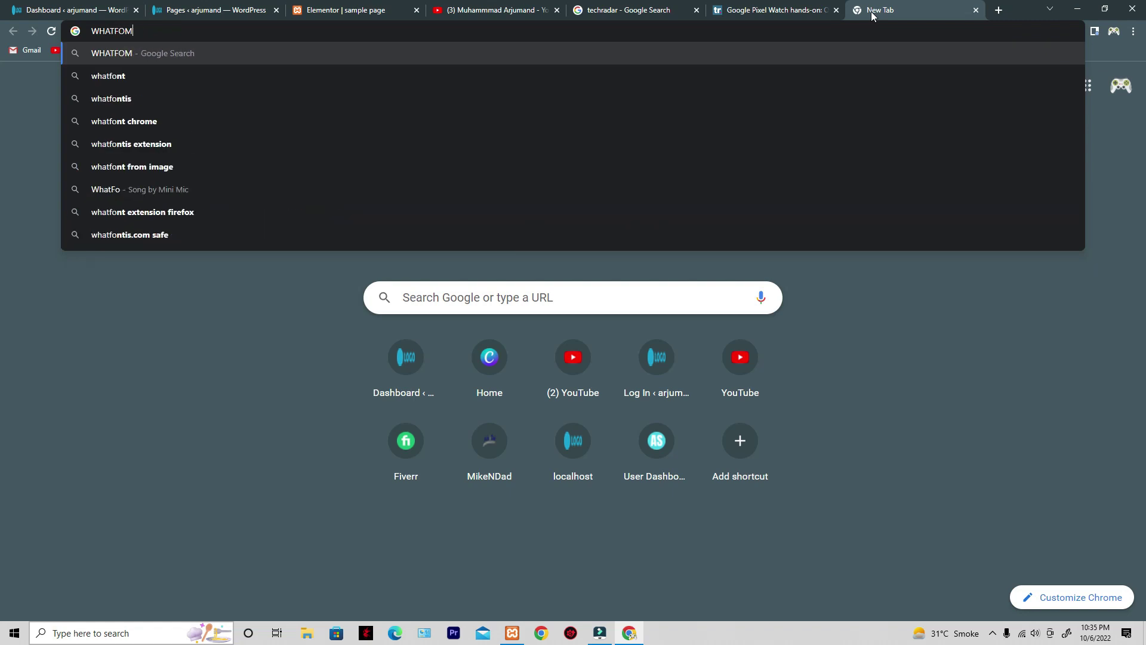
{"action": "key", "text": "BackSpace"}
{"action": "type", "text": "NT"}
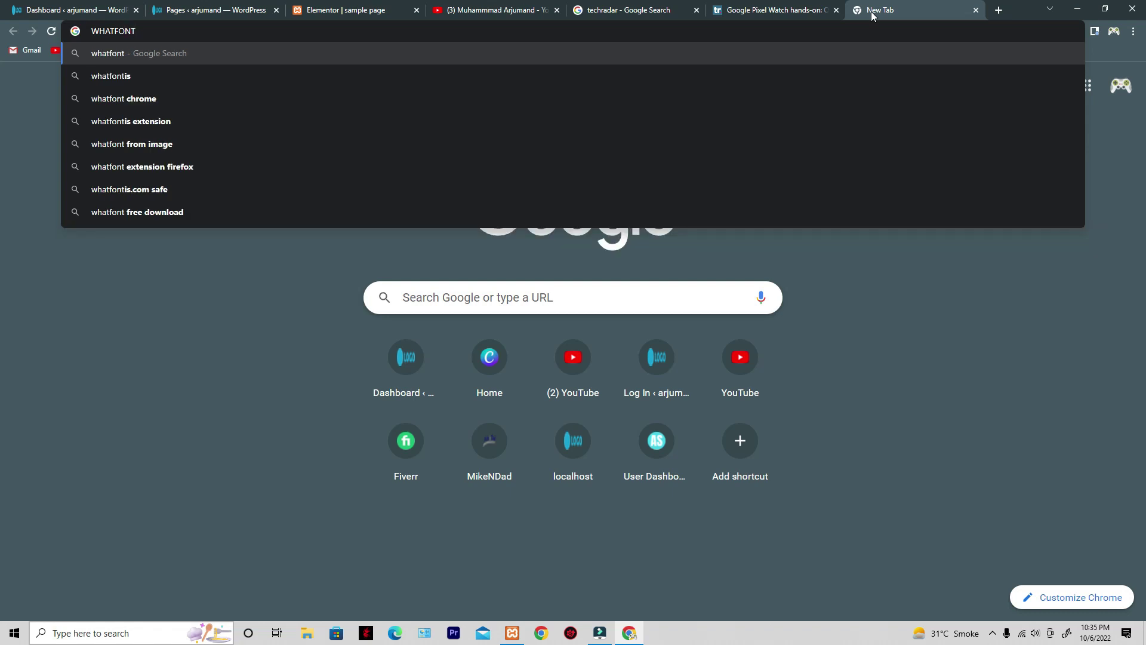
{"action": "left_click", "coordinate": [106, 127]}
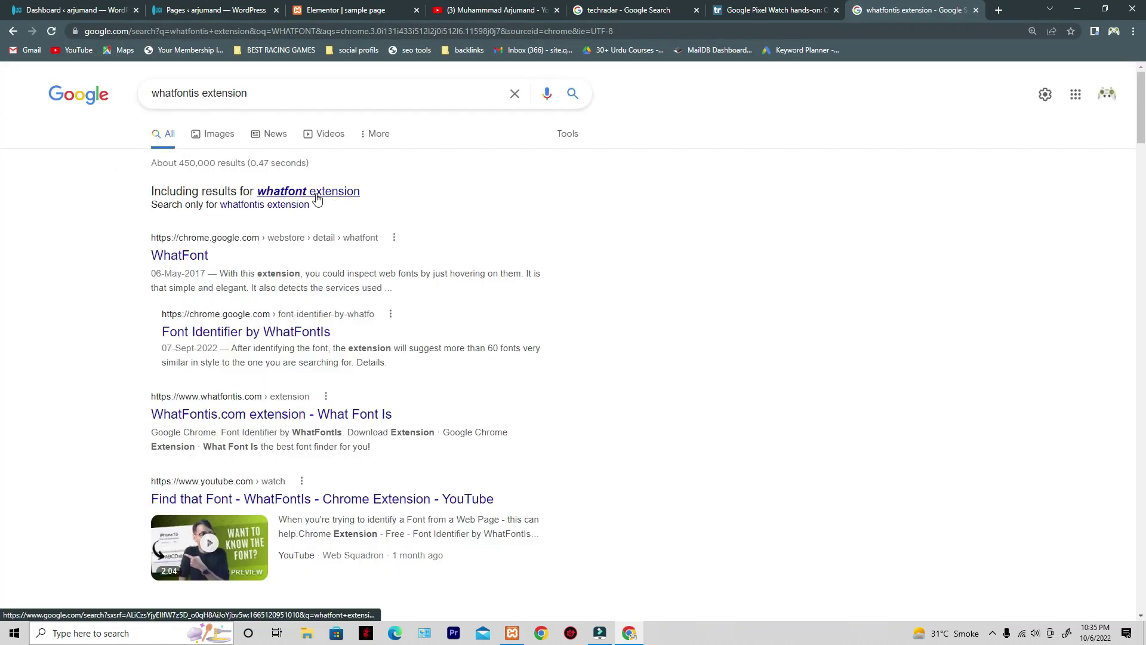
- Install the WhatFont extension from its Chrome Web Store page
{"action": "left_click", "coordinate": [189, 261]}
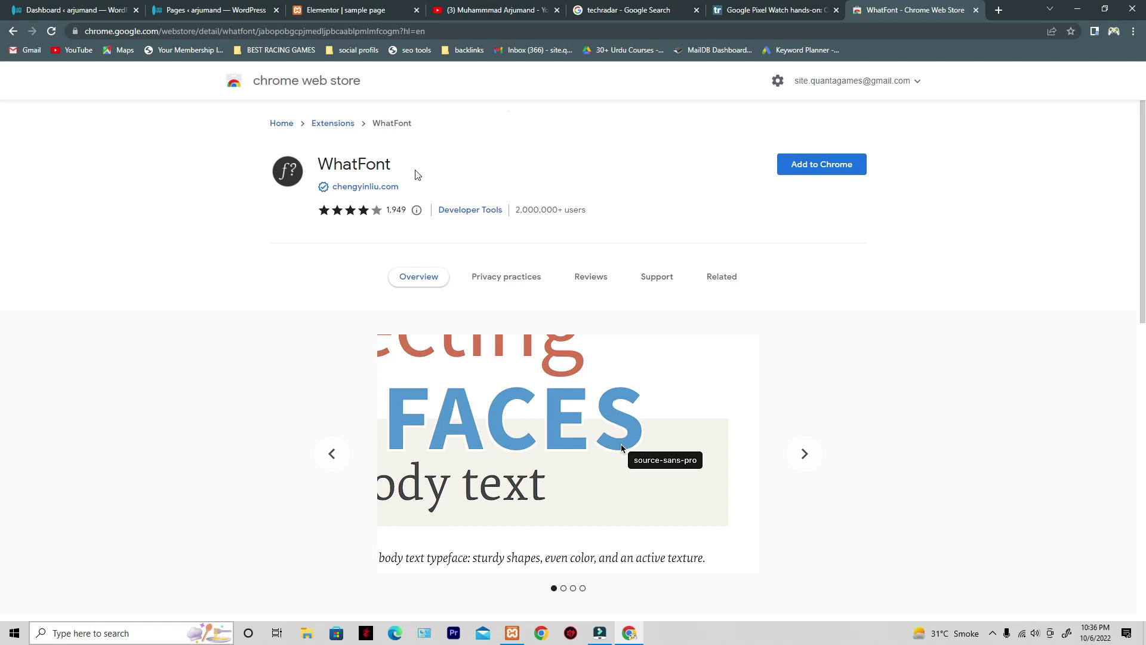
{"action": "left_click", "coordinate": [833, 174]}
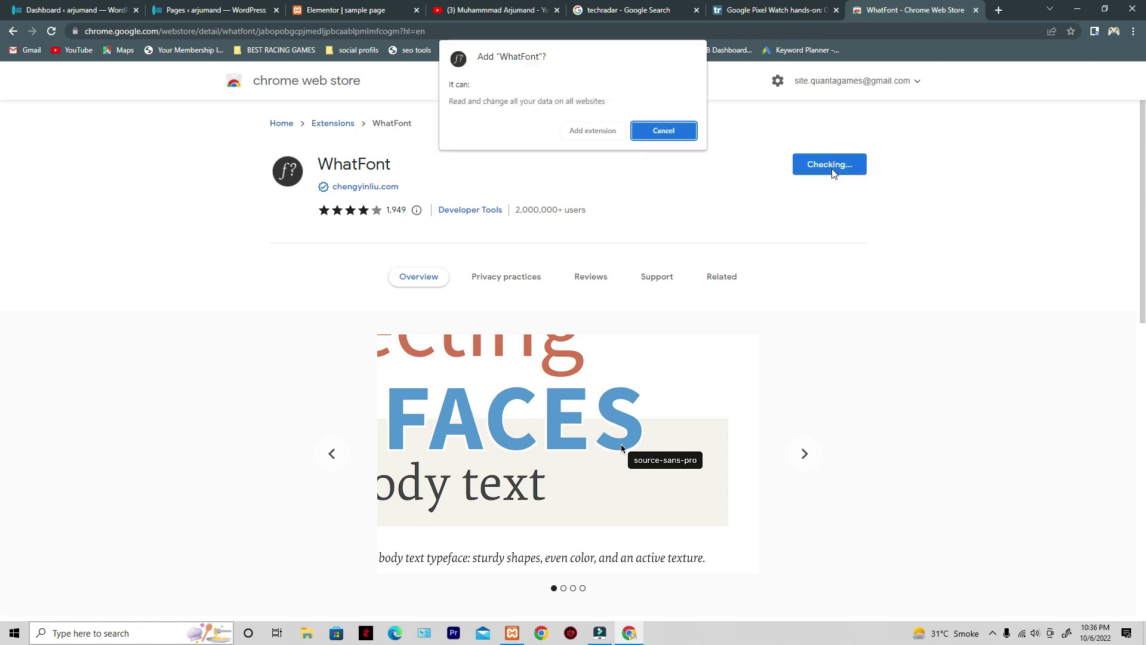
{"action": "left_click", "coordinate": [578, 133]}
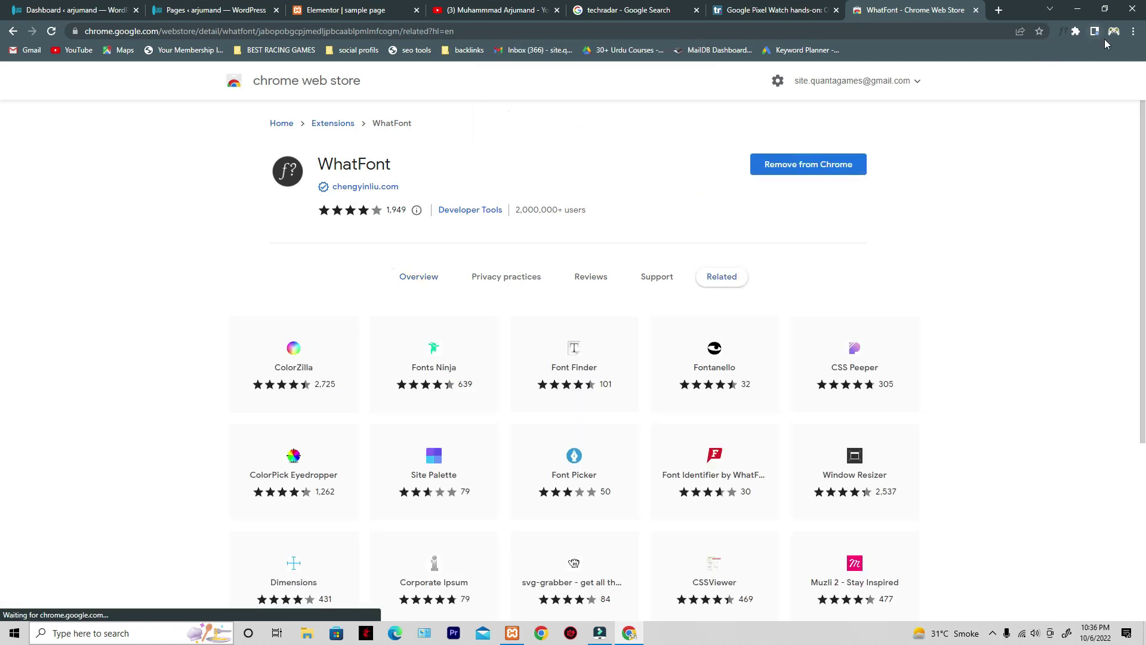
- Pin WhatFont to the Chrome toolbar and go back to the TechRadar review
{"action": "left_click", "coordinate": [1076, 34]}
{"action": "left_click", "coordinate": [1047, 117]}
{"action": "left_click", "coordinate": [1052, 338]}
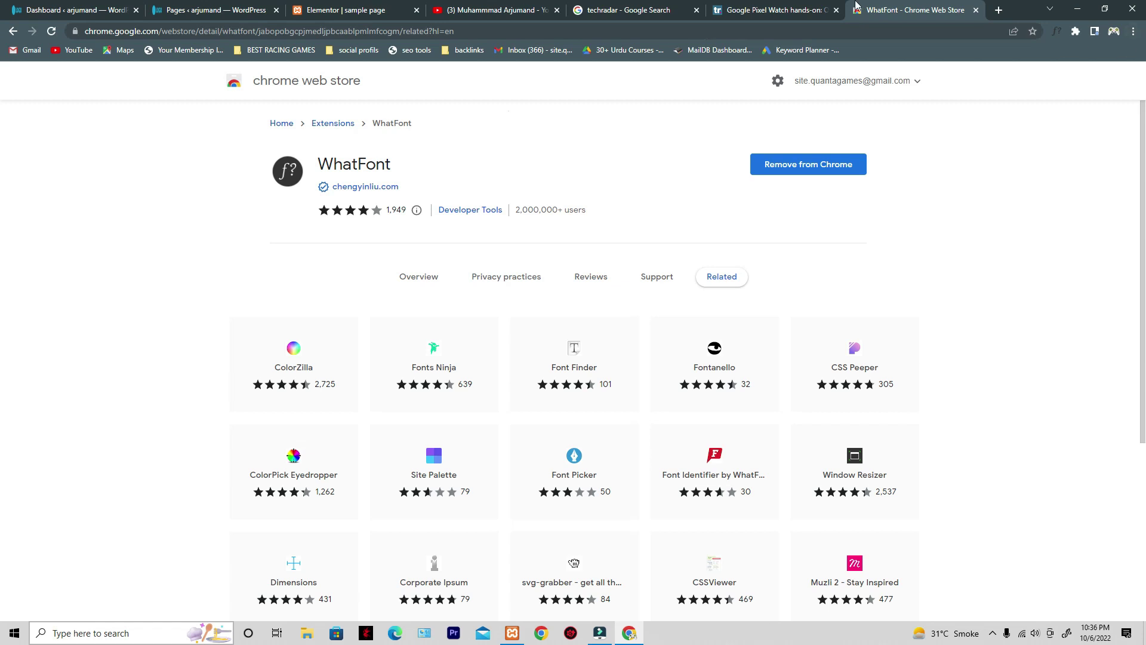
{"action": "left_click", "coordinate": [826, 7]}
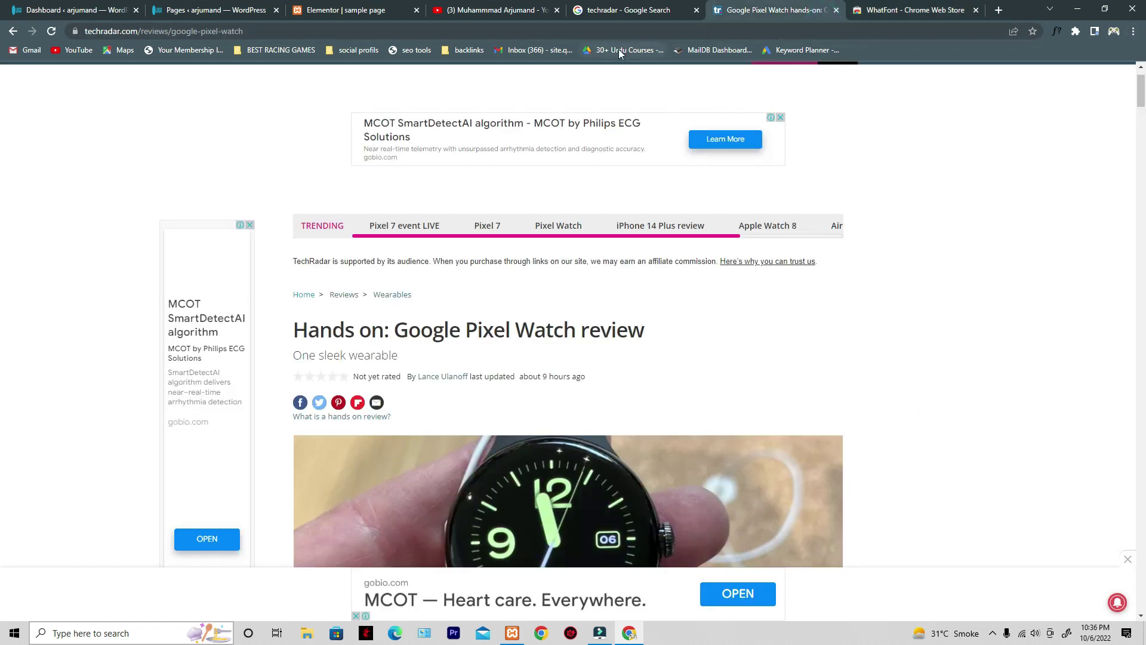
- Reload the review and use WhatFont to identify the article's fonts as Open Sans
{"action": "left_click", "coordinate": [52, 31]}
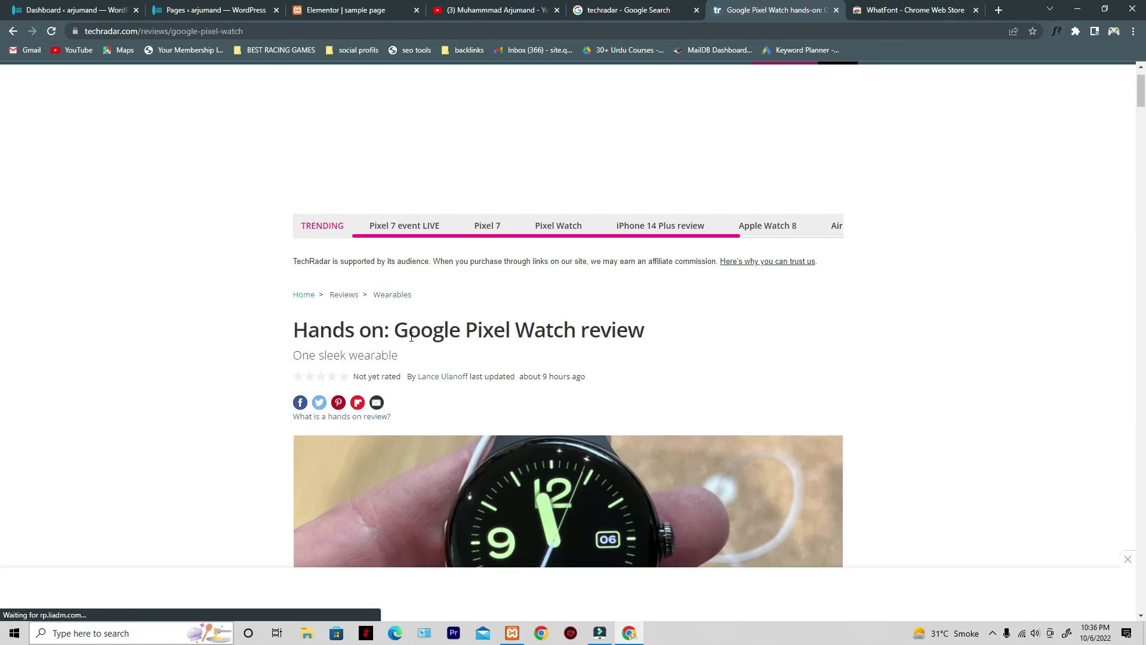
{"action": "left_click", "coordinate": [1058, 34]}
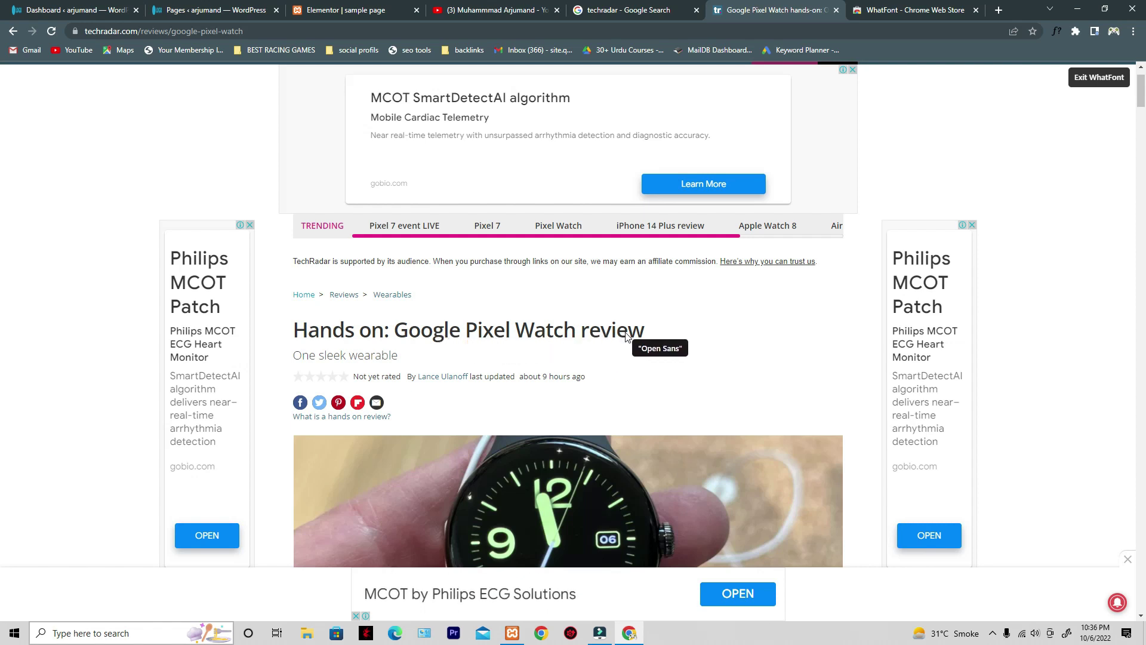
{"action": "scroll", "coordinate": [625, 335], "scroll_direction": "down", "scroll_amount": 2}
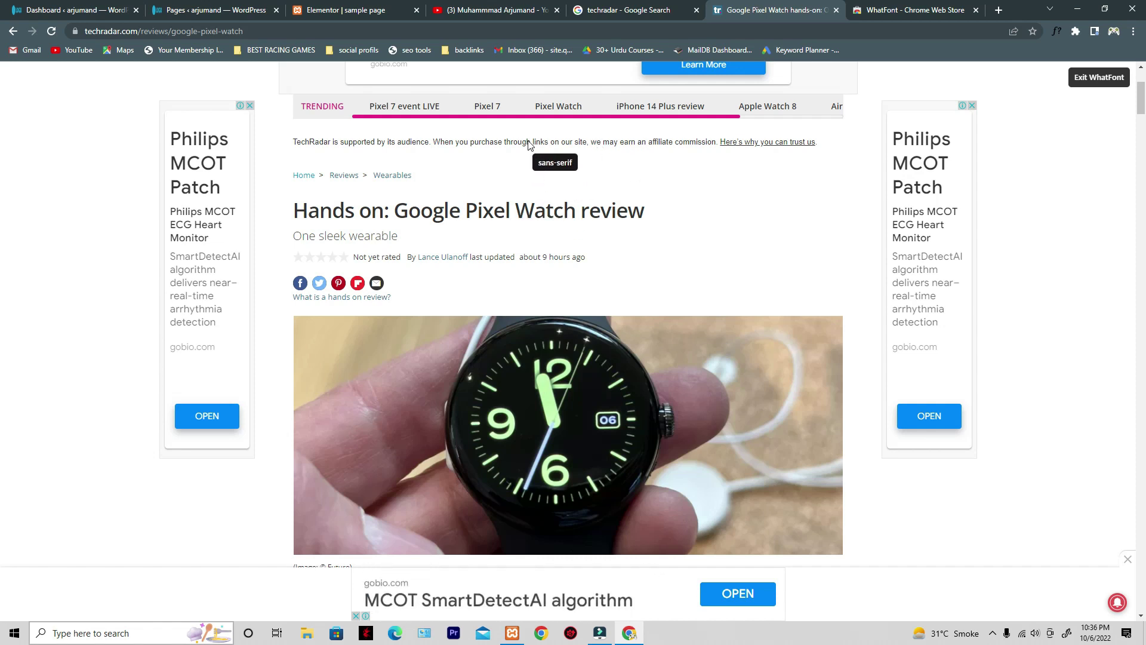
{"action": "scroll", "coordinate": [660, 146], "scroll_direction": "down", "scroll_amount": 2}
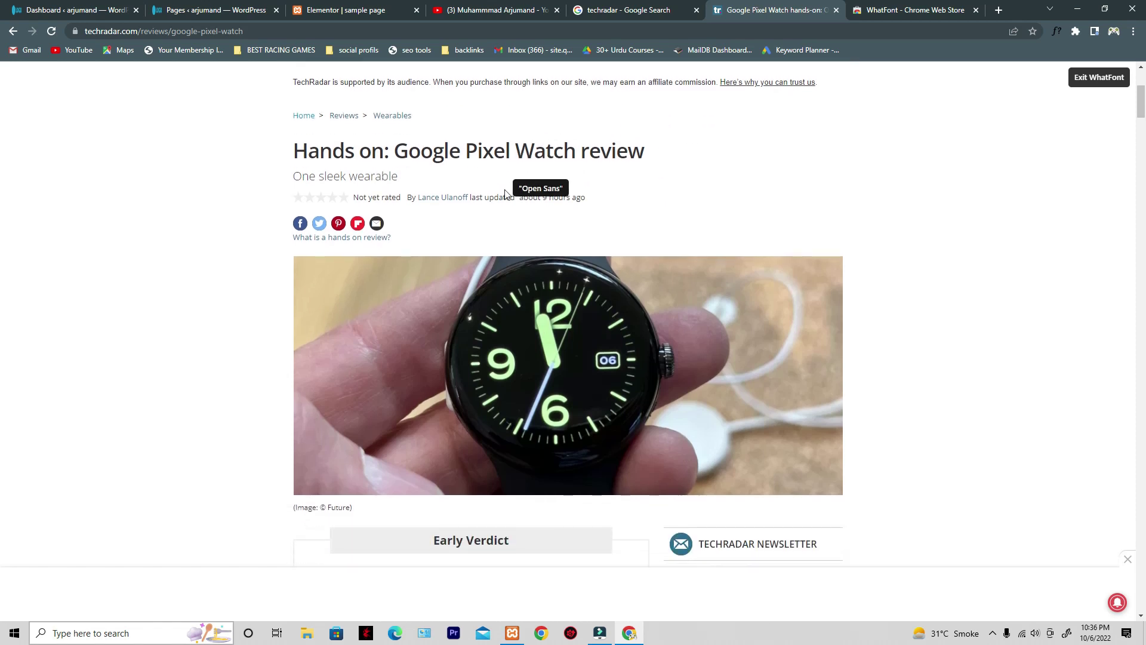
{"action": "scroll", "coordinate": [505, 194], "scroll_direction": "down", "scroll_amount": 3}
{"action": "scroll", "coordinate": [476, 412], "scroll_direction": "down", "scroll_amount": 1}
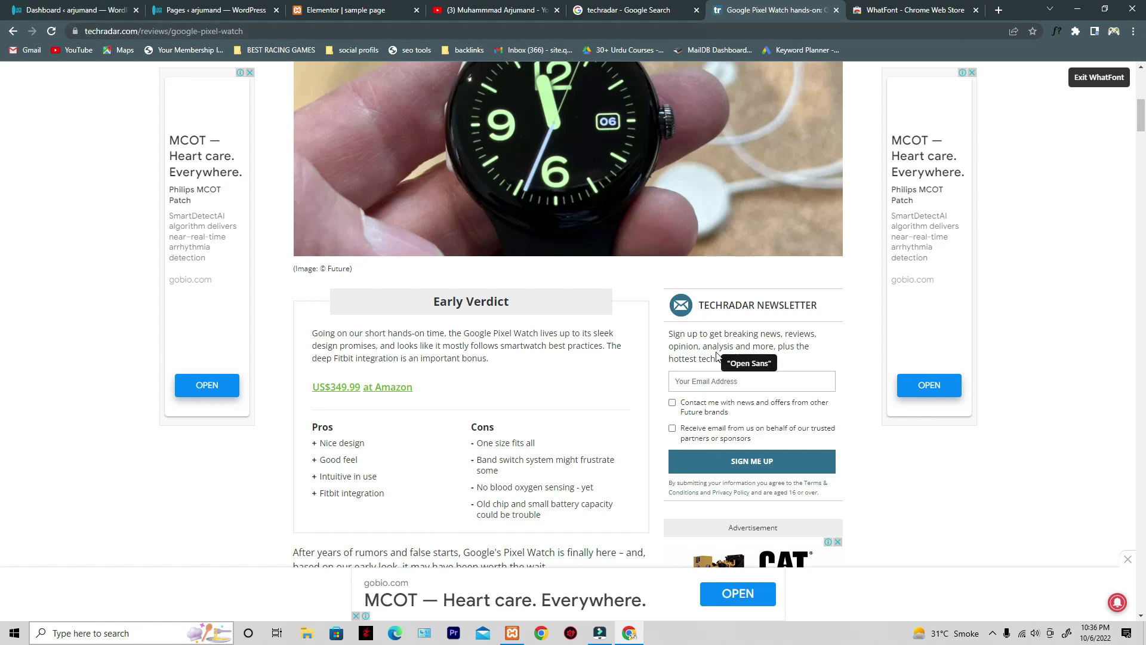
{"action": "scroll", "coordinate": [584, 393], "scroll_direction": "down", "scroll_amount": 6}
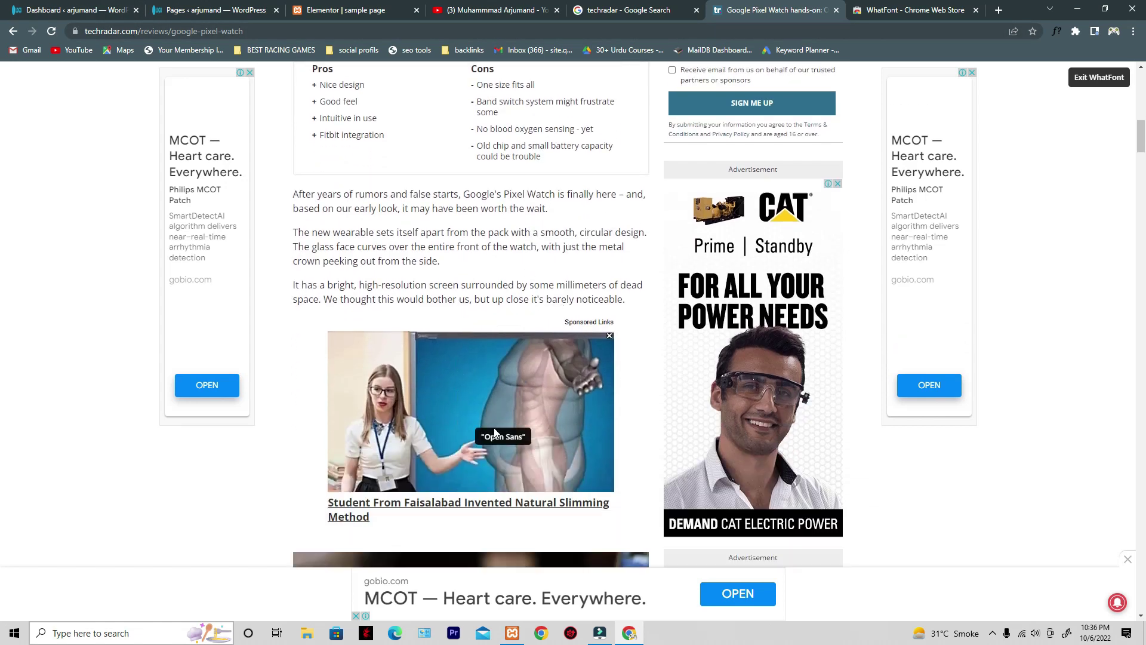
{"action": "scroll", "coordinate": [471, 406], "scroll_direction": "down", "scroll_amount": 7}
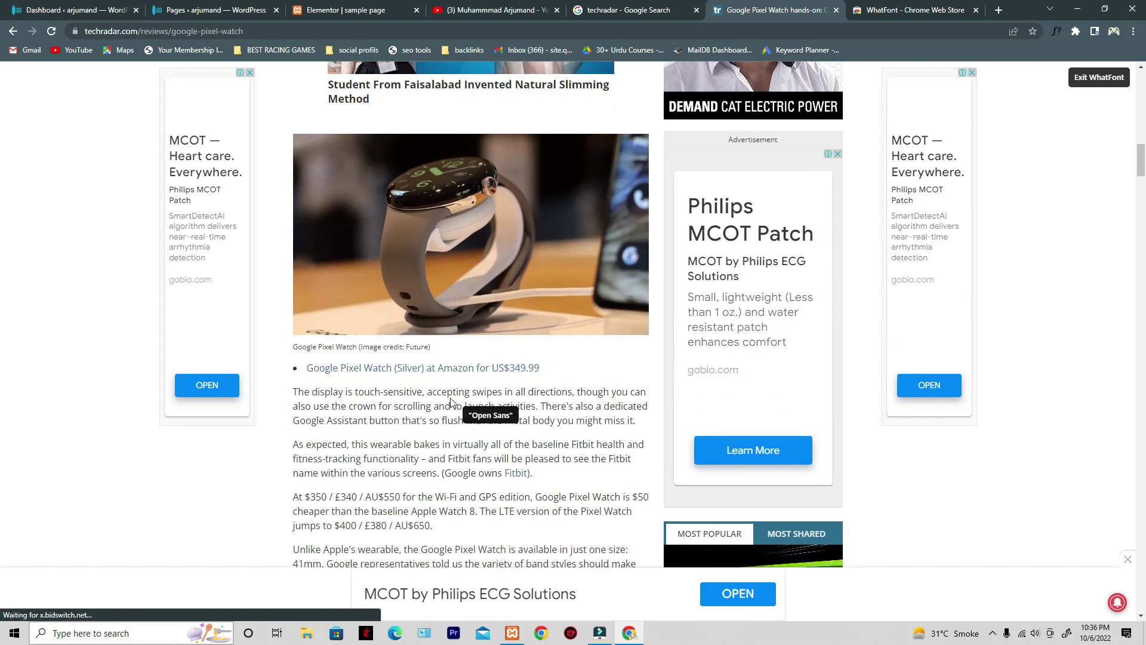
{"action": "scroll", "coordinate": [452, 403], "scroll_direction": "down", "scroll_amount": 2}
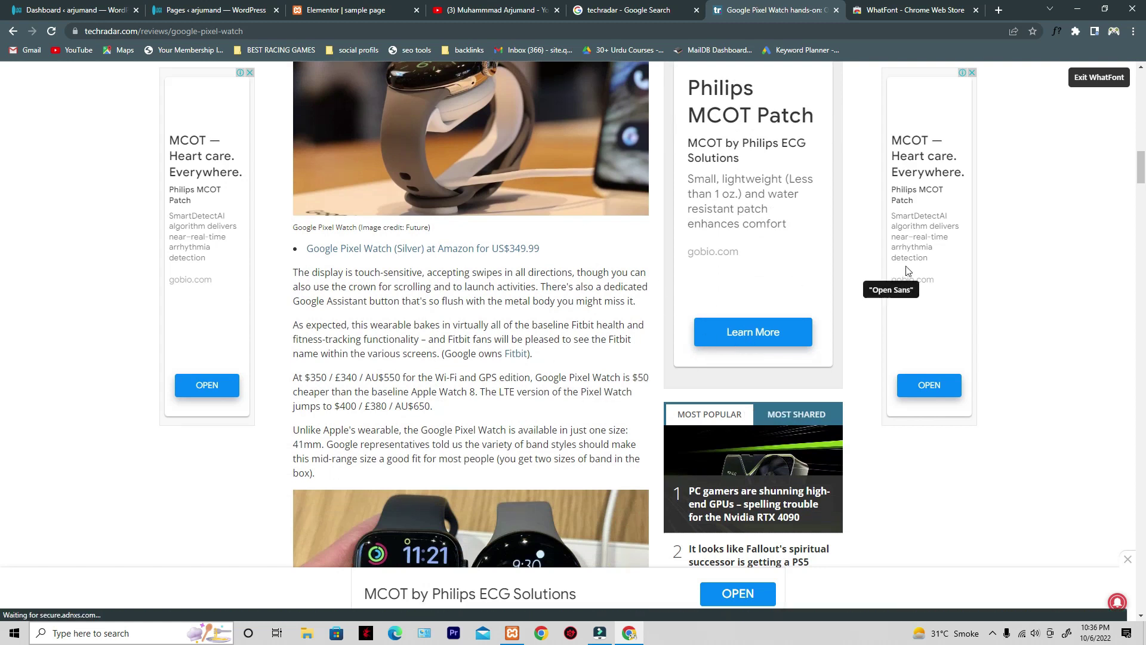
{"action": "scroll", "coordinate": [519, 238], "scroll_direction": "up", "scroll_amount": 4}
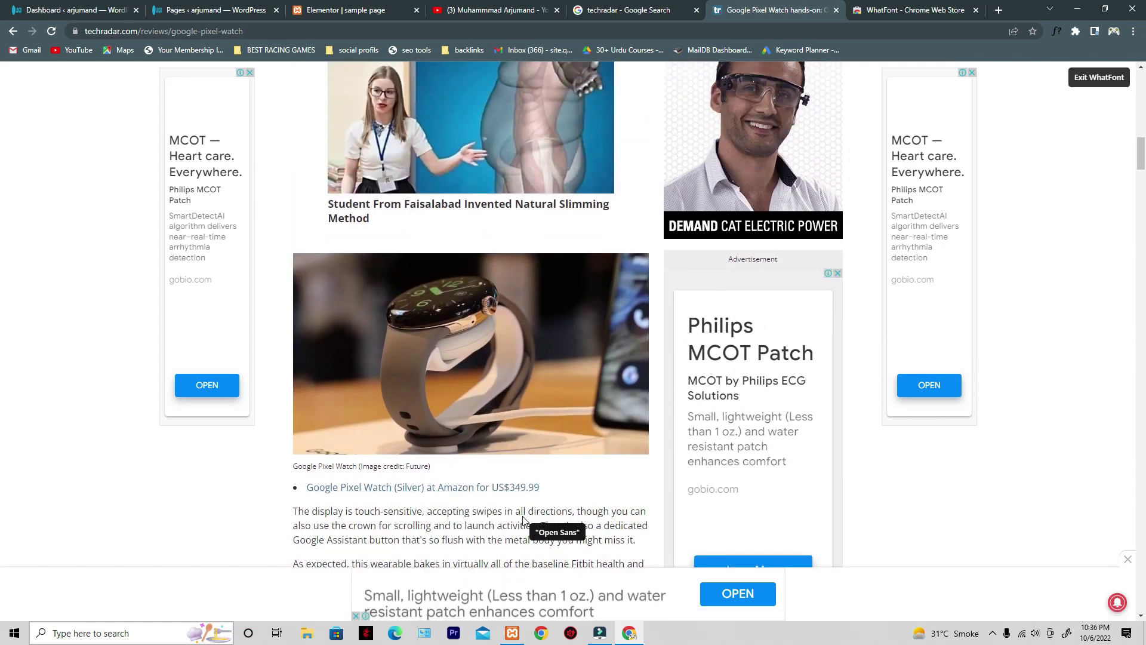
- Turn off WhatFont and return to the Elementor editor tab
{"action": "left_click", "coordinate": [1104, 79]}
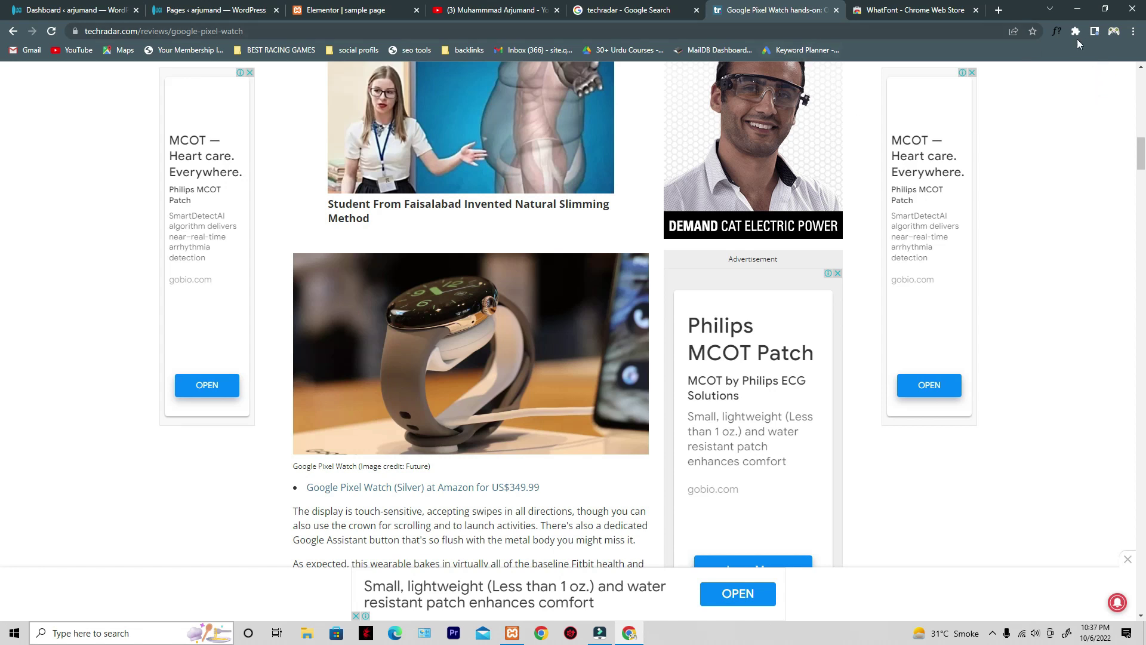
{"action": "scroll", "coordinate": [1092, 166], "scroll_direction": "up", "scroll_amount": 5}
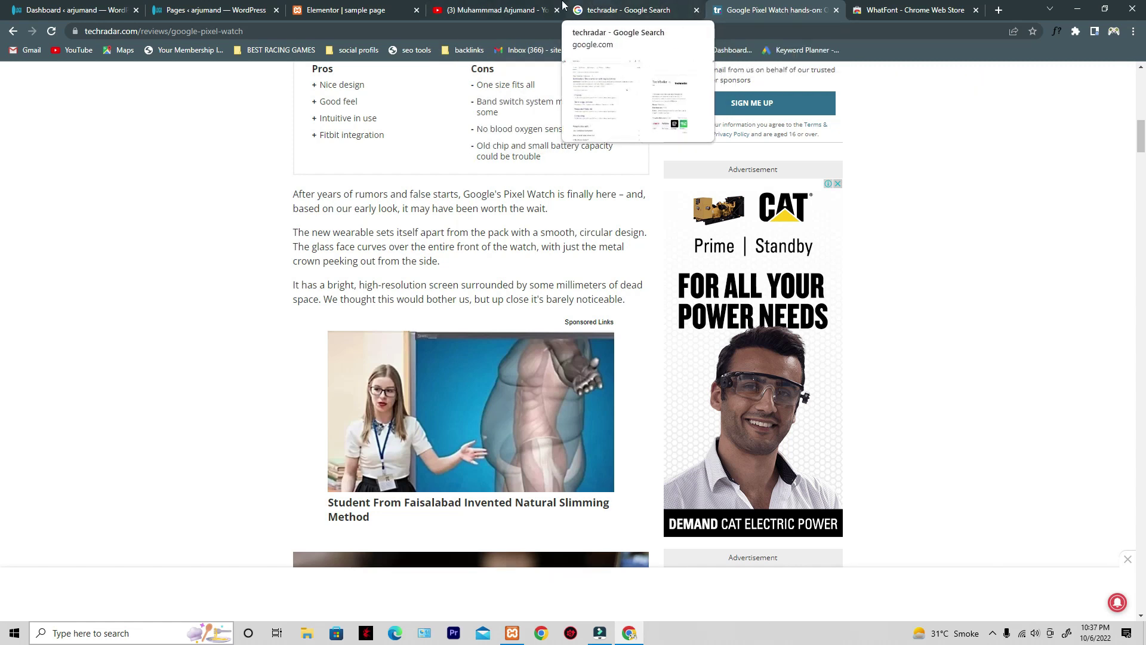
{"action": "left_click", "coordinate": [349, 10]}
- Set the red section heading's font family to Open Sans
{"action": "scroll", "coordinate": [418, 191], "scroll_direction": "up", "scroll_amount": 2}
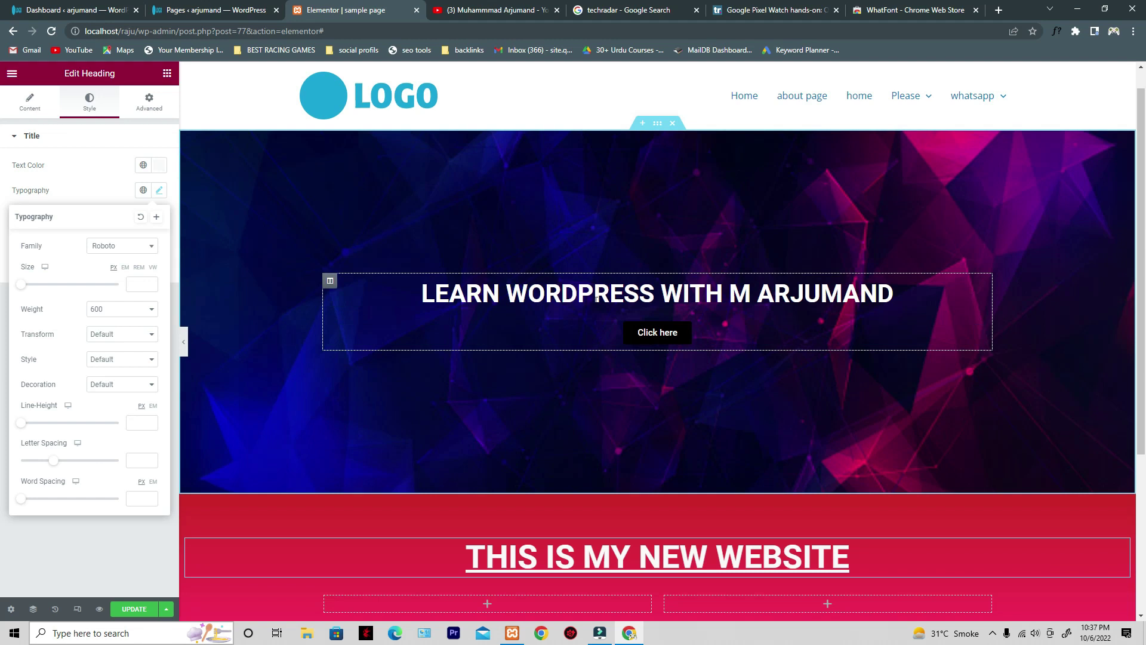
{"action": "scroll", "coordinate": [455, 363], "scroll_direction": "down", "scroll_amount": 3}
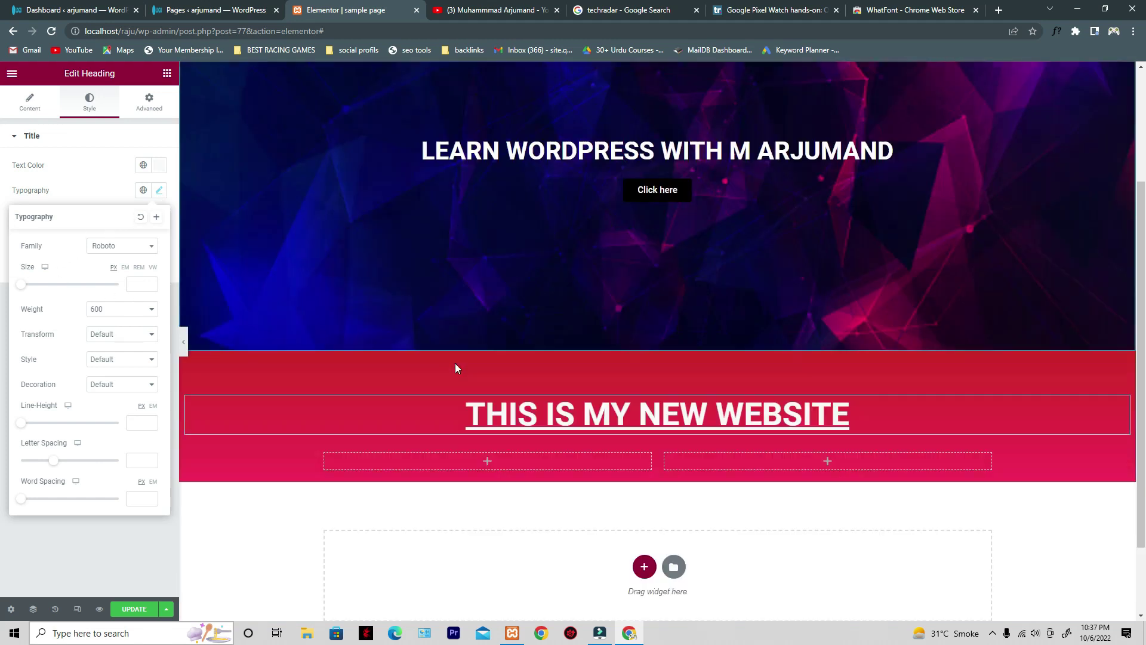
{"action": "left_click", "coordinate": [614, 368]}
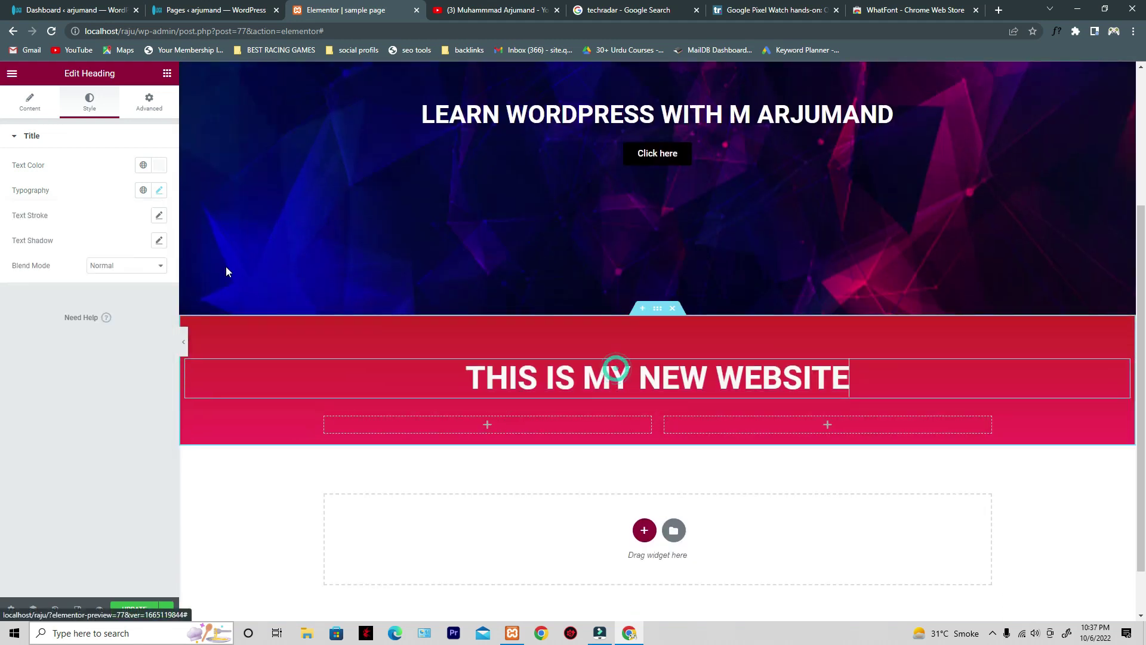
{"action": "left_click", "coordinate": [159, 191]}
{"action": "left_click_drag", "start_coordinate": [18, 250], "coordinate": [46, 248]}
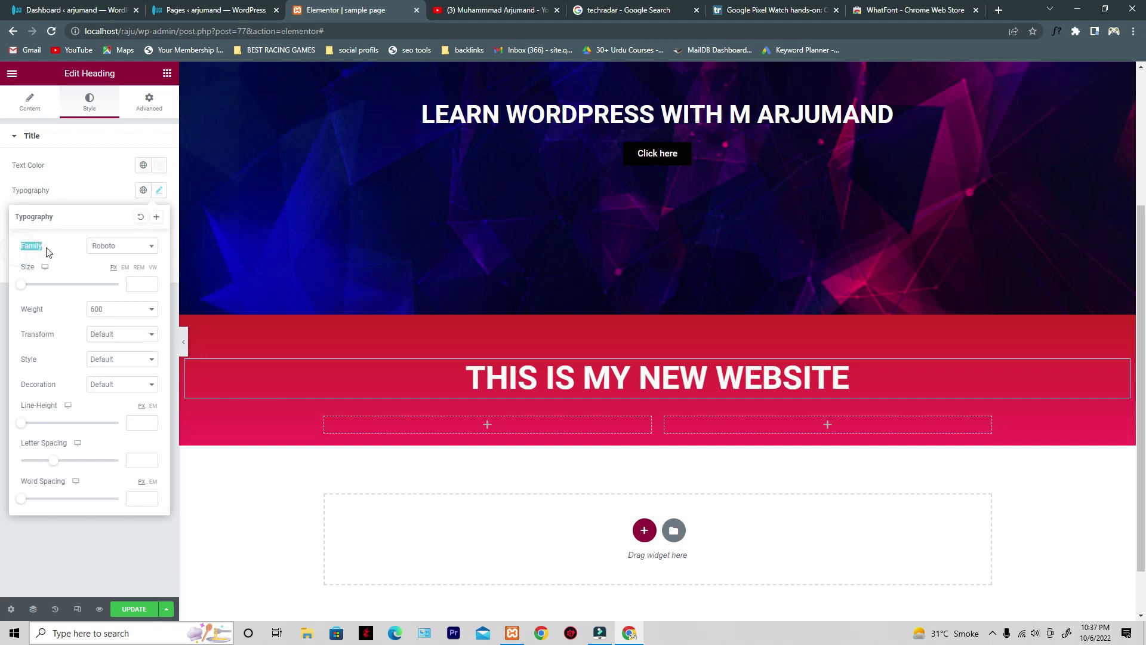
{"action": "left_click", "coordinate": [124, 249]}
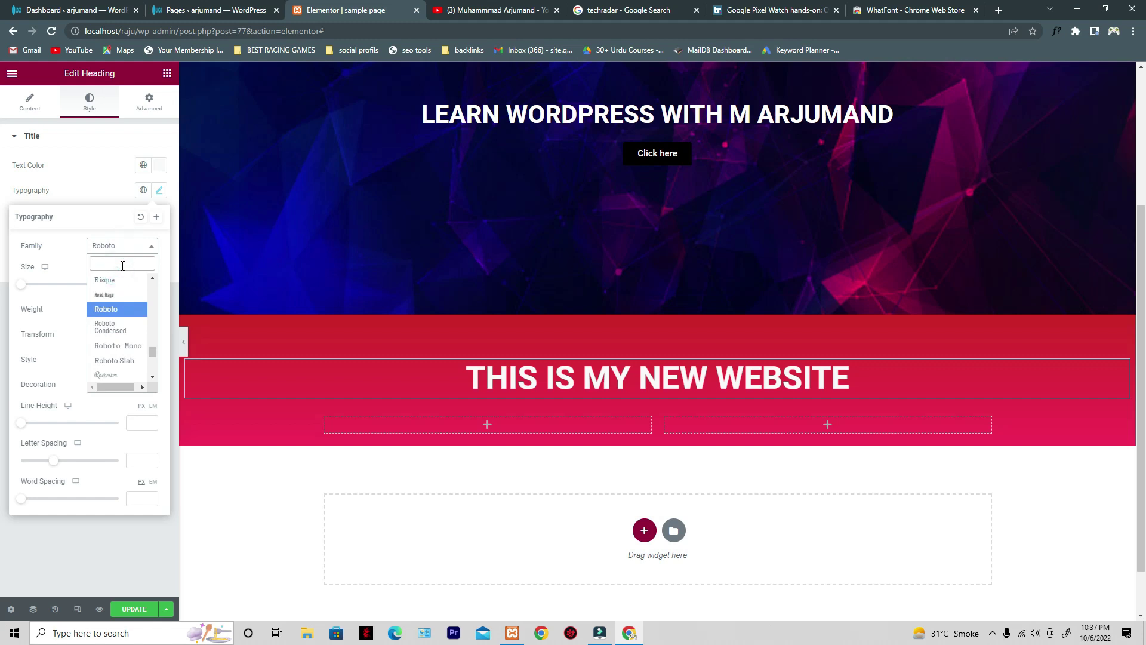
{"action": "type", "text": "o"}
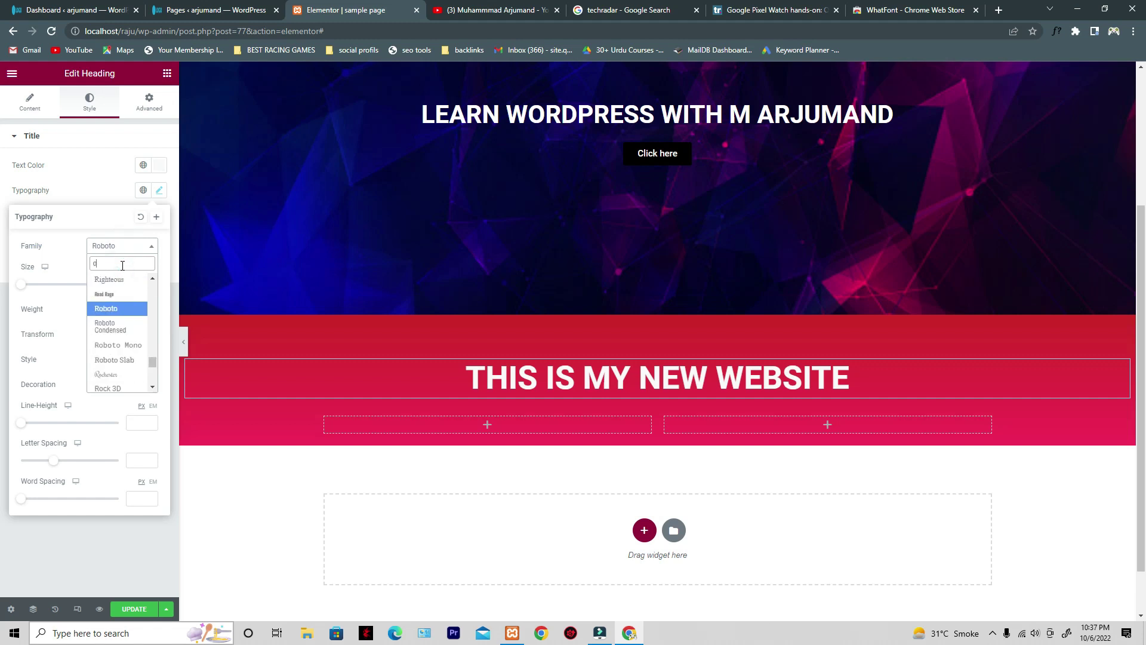
{"action": "type", "text": "pen"}
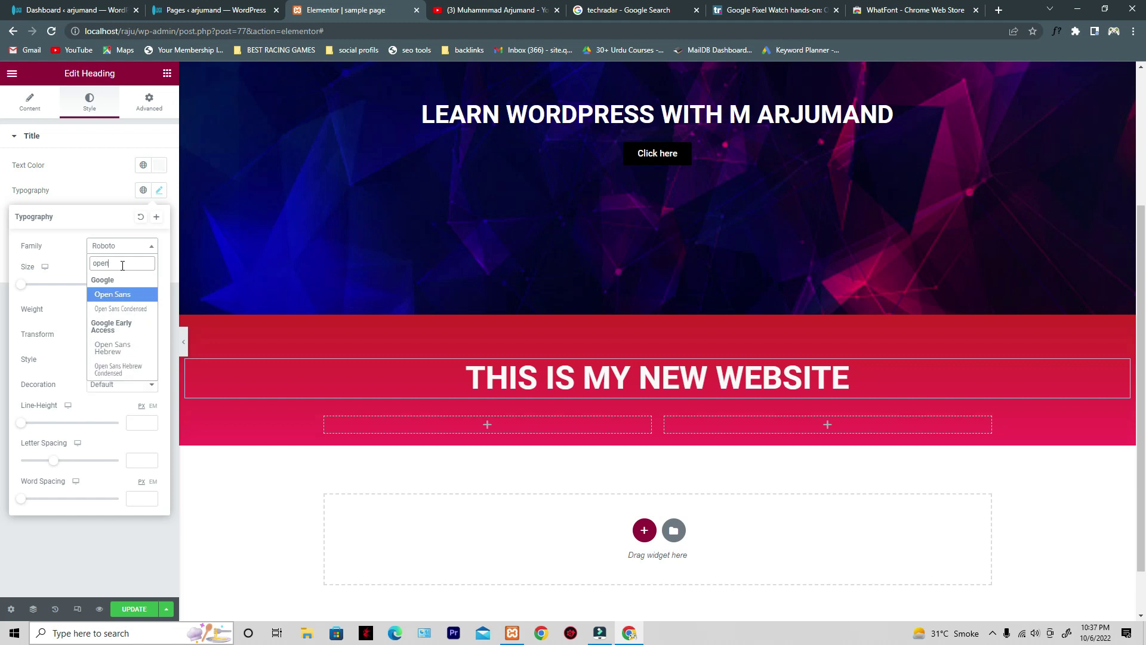
{"action": "left_click", "coordinate": [123, 296]}
- Enlarge the red section heading's font size to 48 px
{"action": "left_click", "coordinate": [676, 391]}
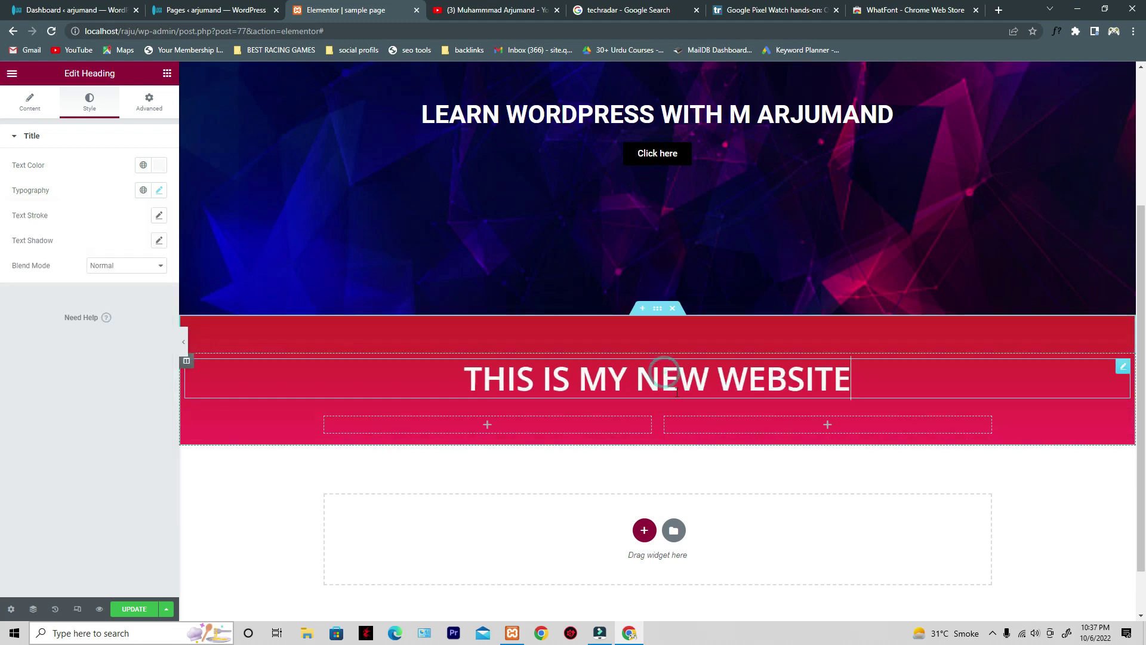
{"action": "left_click", "coordinate": [159, 190]}
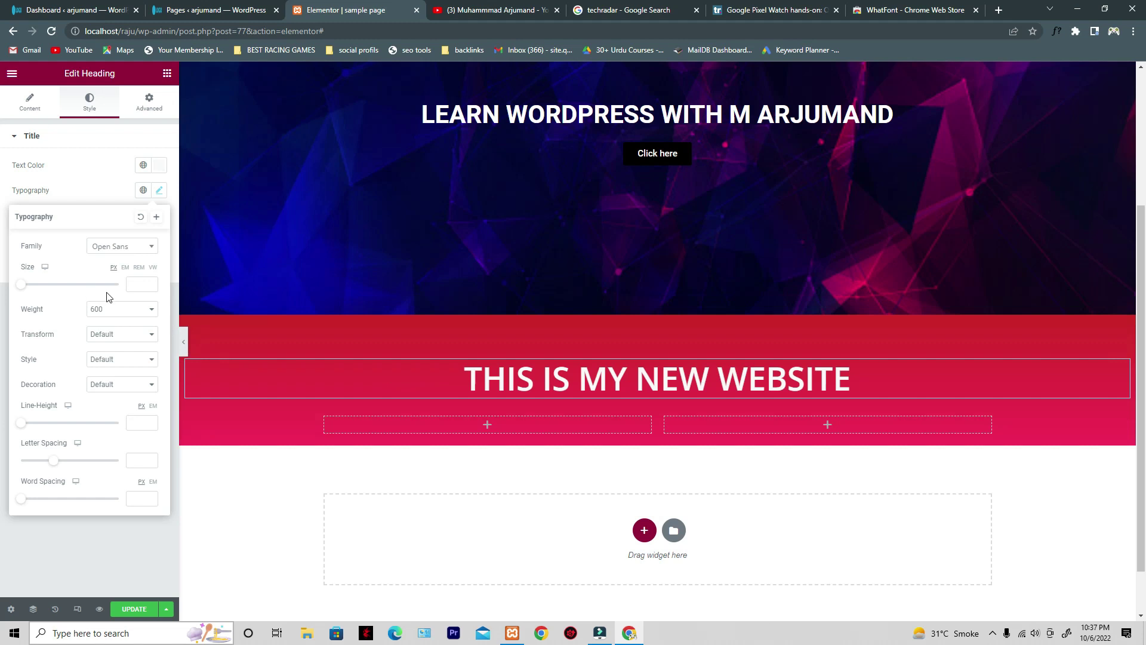
{"action": "mouse_move", "coordinate": [25, 289]}
{"action": "left_mouse_down"}
{"action": "mouse_move", "coordinate": [89, 289]}
{"action": "mouse_move", "coordinate": [33, 291]}
{"action": "left_mouse_up"}
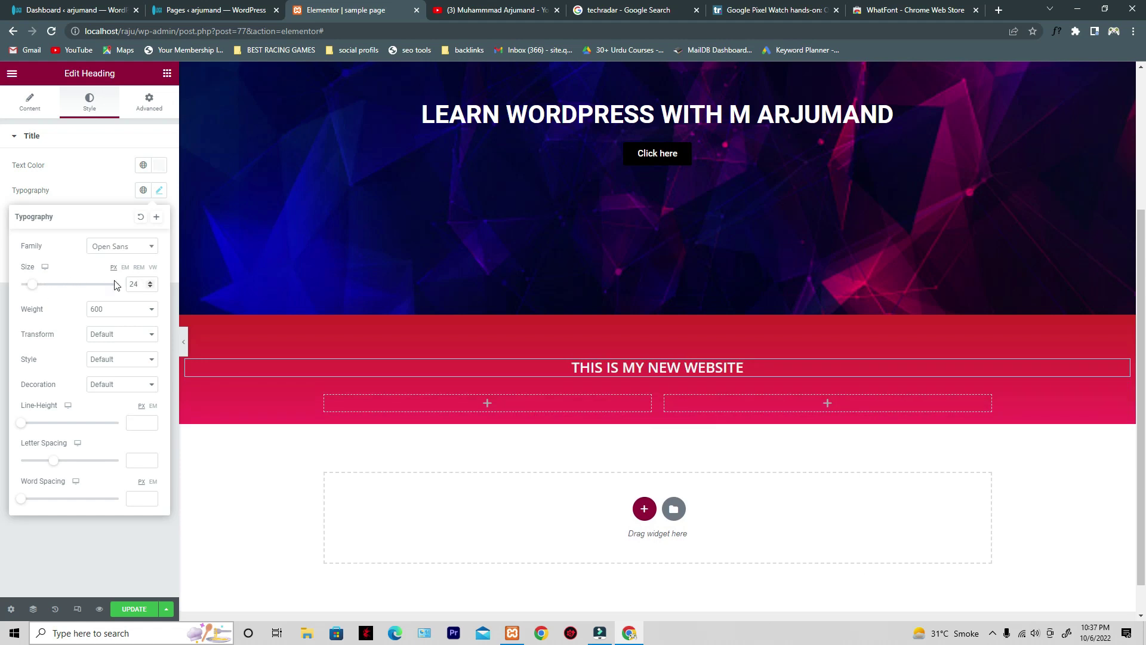
{"action": "left_click_drag", "start_coordinate": [37, 290], "coordinate": [49, 290]}
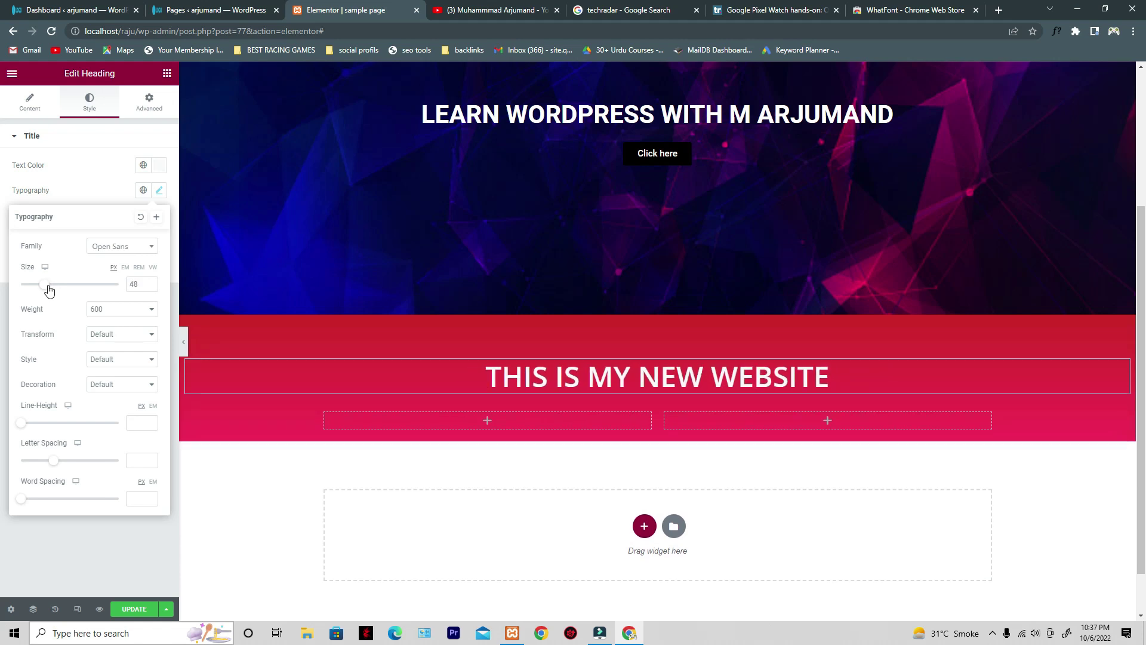
{"action": "left_click", "coordinate": [459, 119]}
- Copy the hero heading's style and paste it onto the red section heading
{"action": "right_click", "coordinate": [458, 126]}
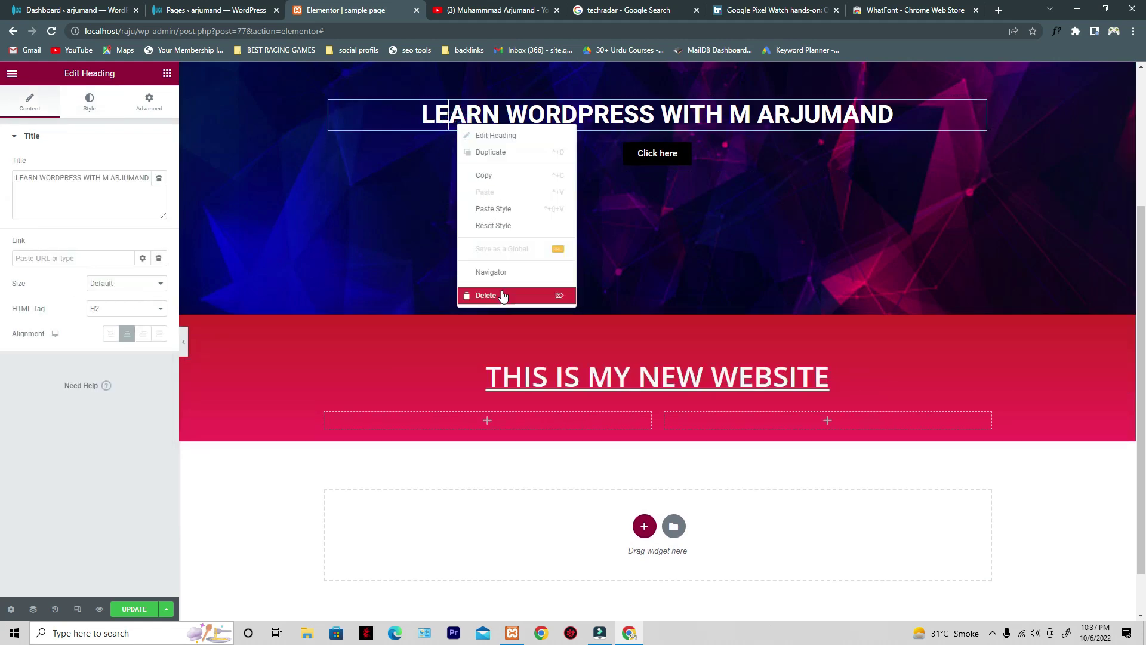
{"action": "left_click", "coordinate": [508, 176]}
{"action": "left_click", "coordinate": [534, 382]}
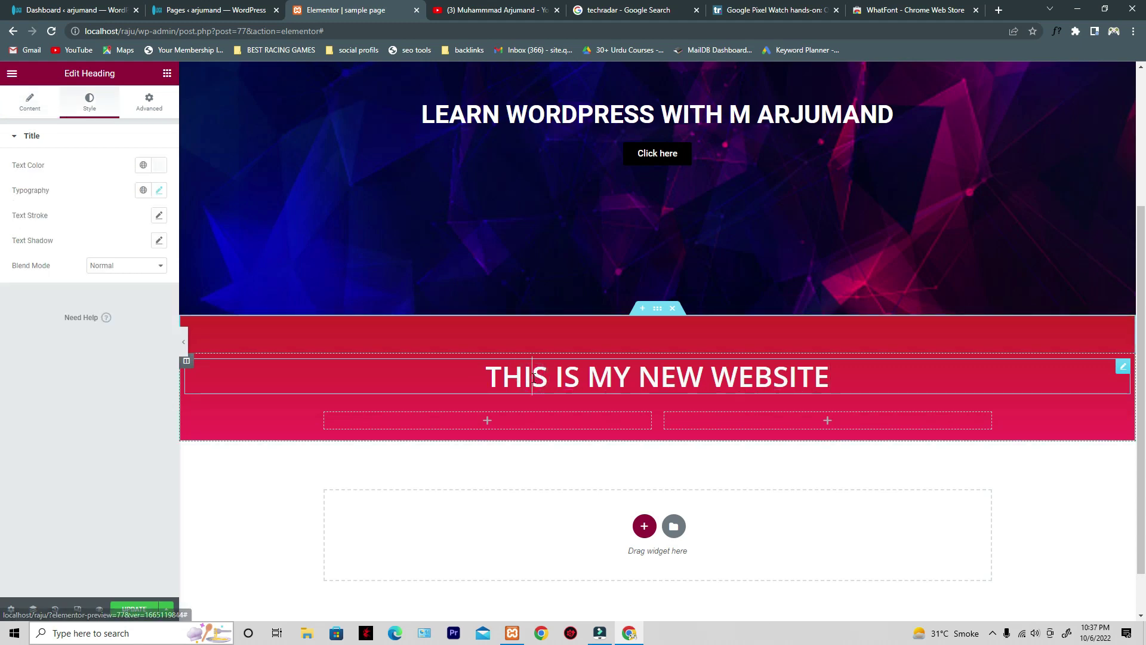
{"action": "right_click", "coordinate": [533, 382]}
{"action": "left_click", "coordinate": [568, 462]}
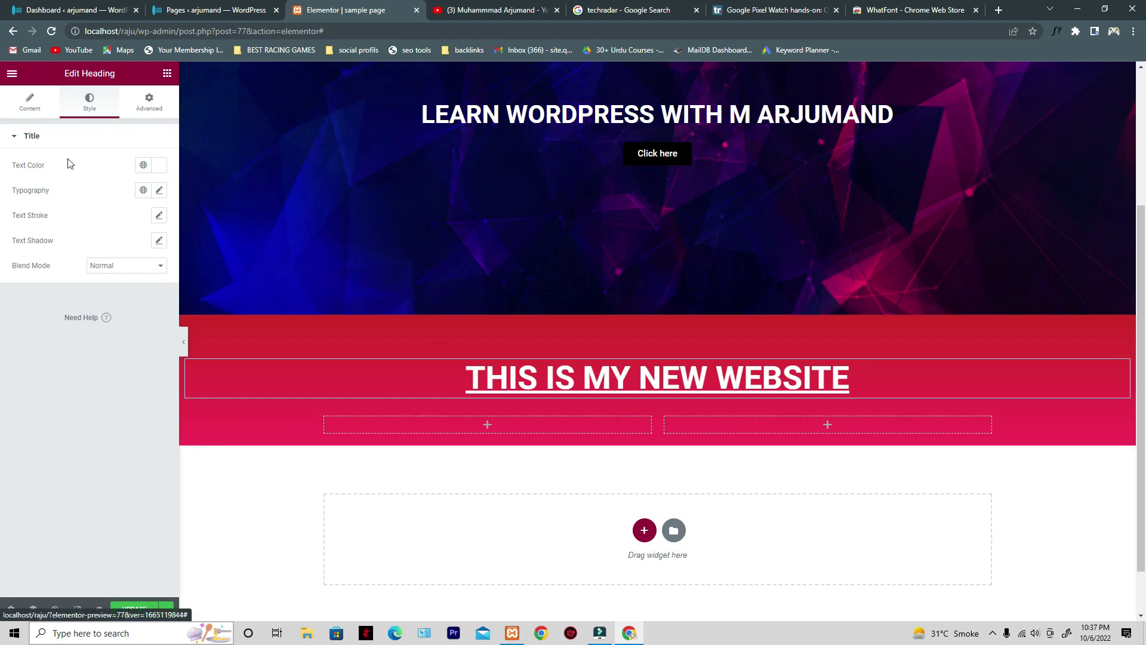
- Change the hero heading 'LEARN WORDPRESS WITH M ARJUMAND' HTML tag to H1
{"action": "left_click", "coordinate": [159, 191]}
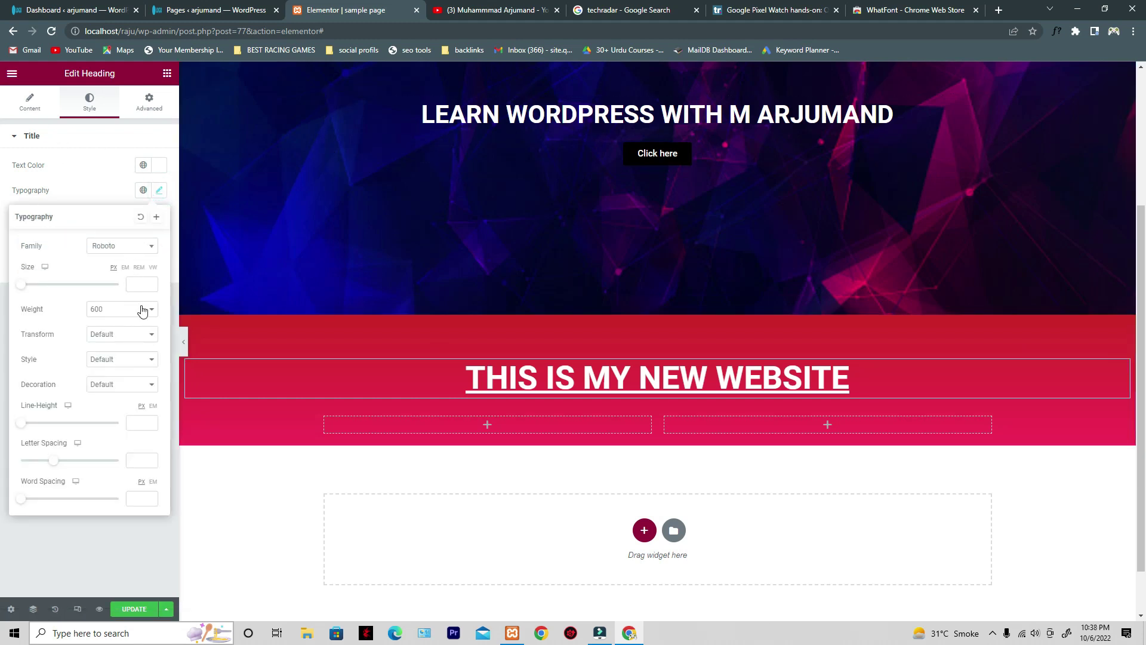
{"action": "left_click", "coordinate": [572, 115]}
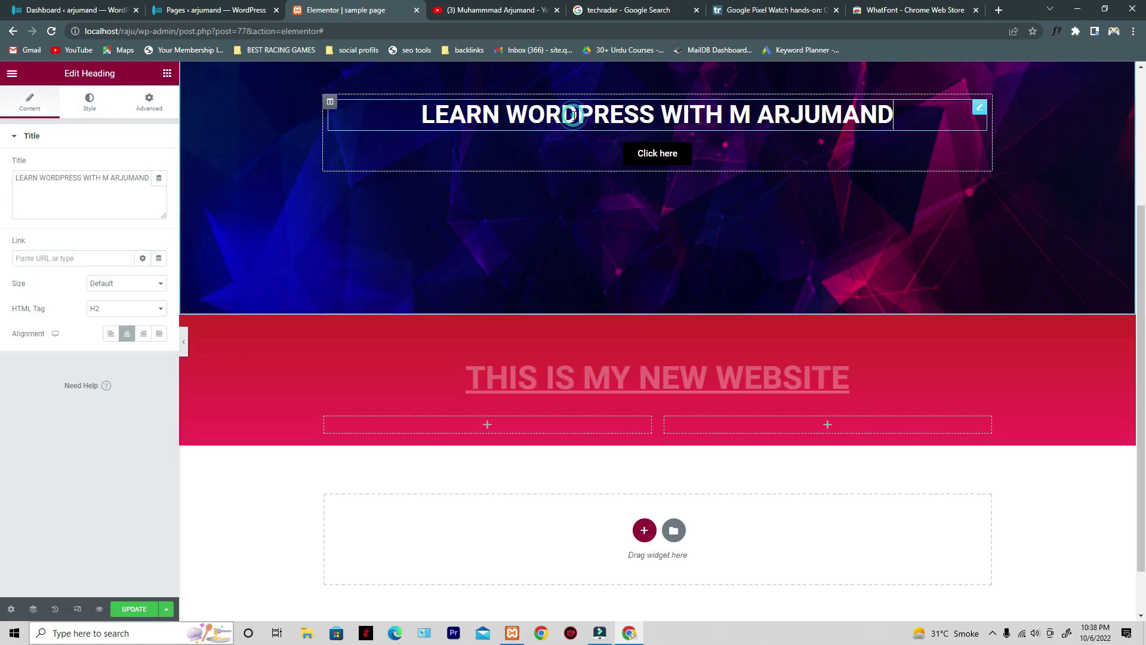
{"action": "left_click", "coordinate": [96, 309]}
{"action": "left_click", "coordinate": [120, 324]}
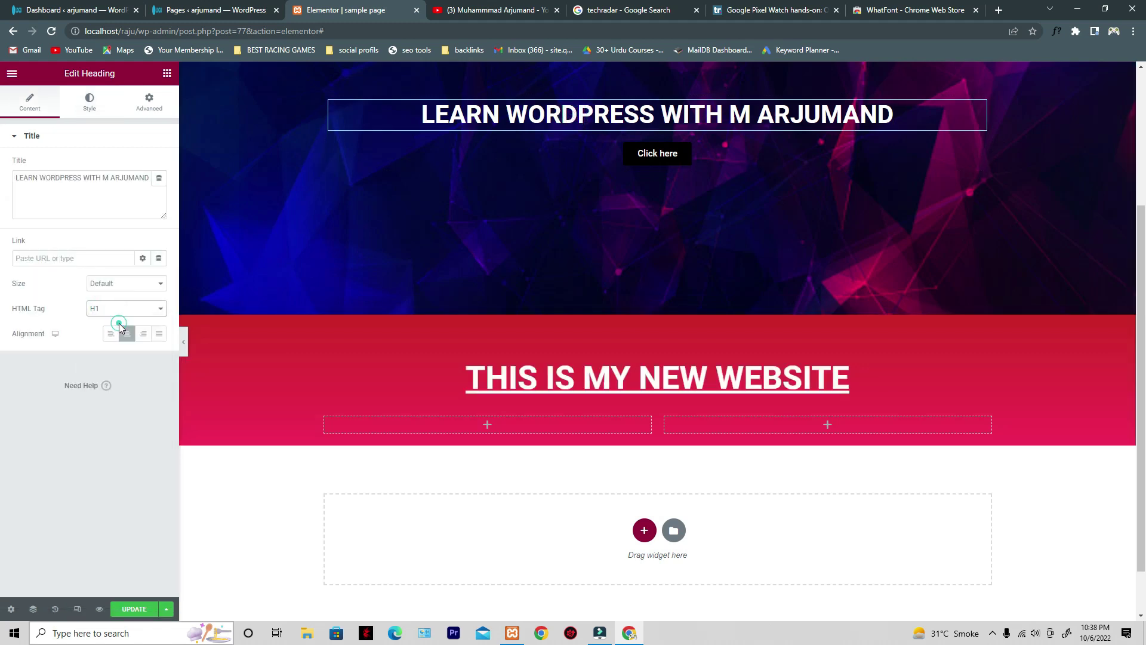
{"action": "left_click", "coordinate": [717, 382]}
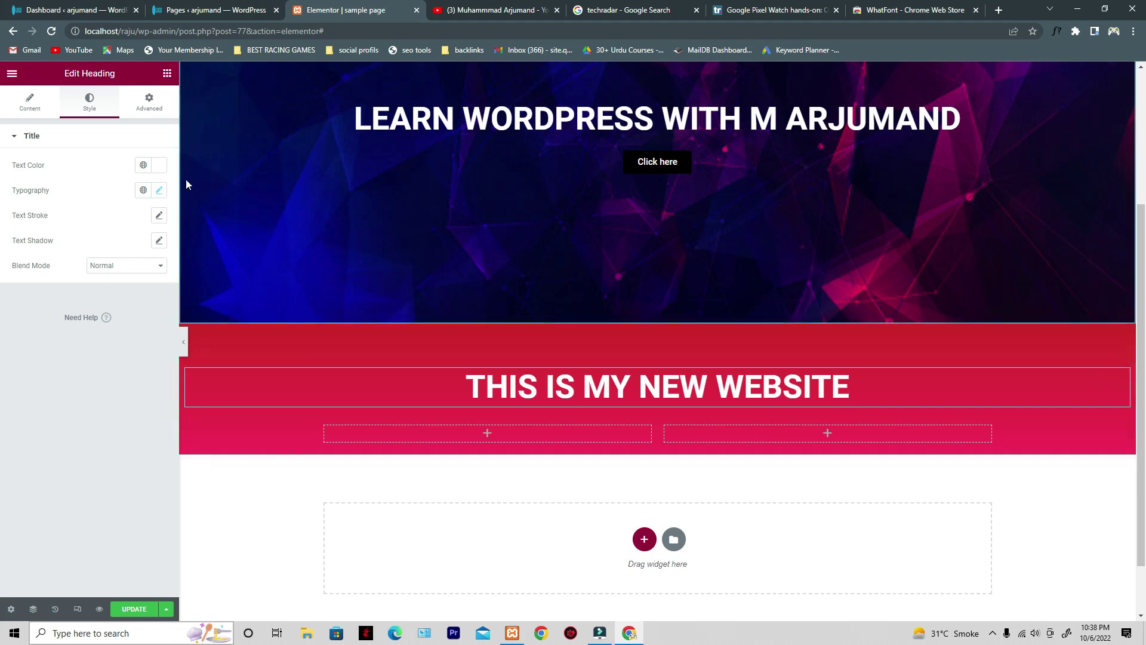
- Set the red heading's font weight to 700, briefly trying 200 first
{"action": "left_click", "coordinate": [159, 191]}
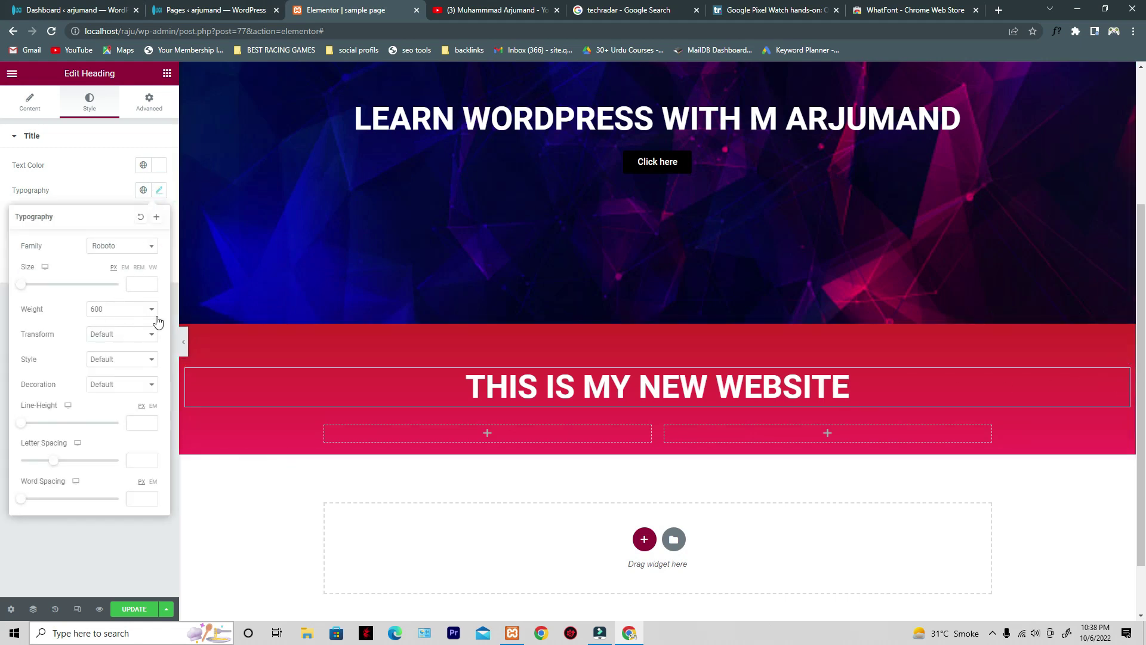
{"action": "left_click", "coordinate": [103, 310]}
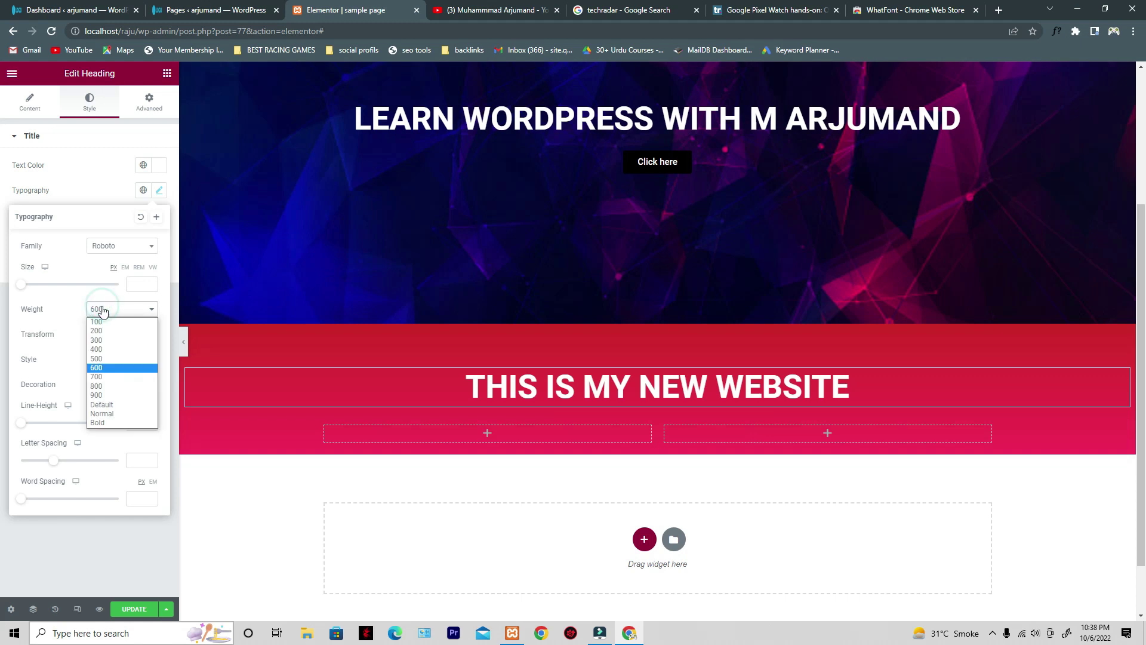
{"action": "left_click", "coordinate": [129, 377]}
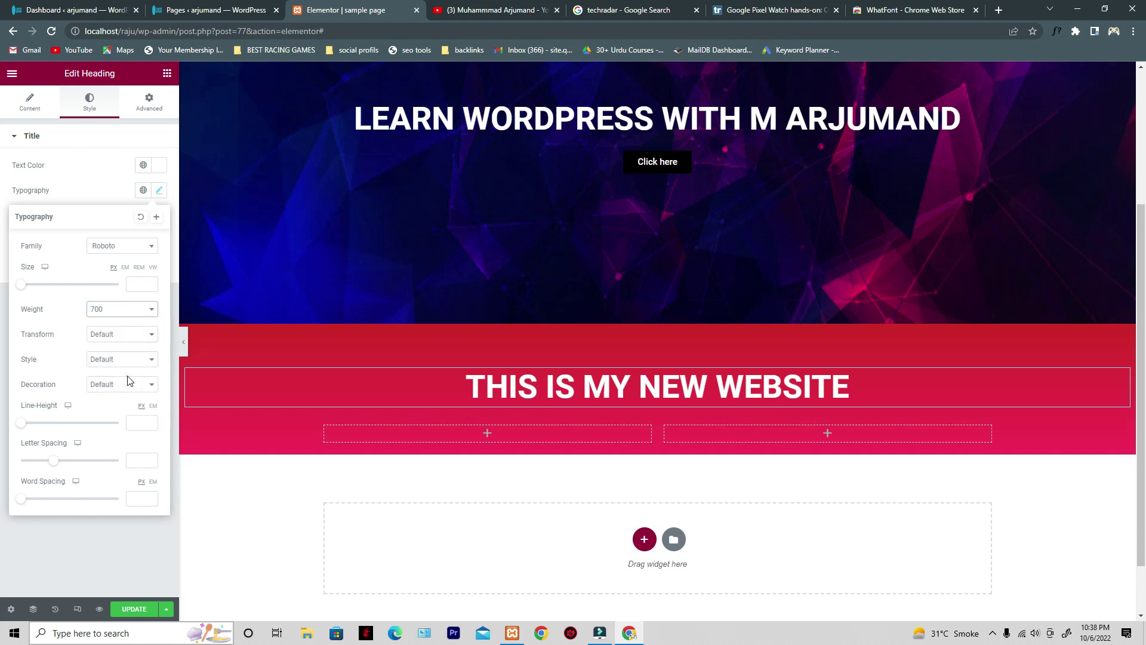
{"action": "left_click", "coordinate": [117, 310]}
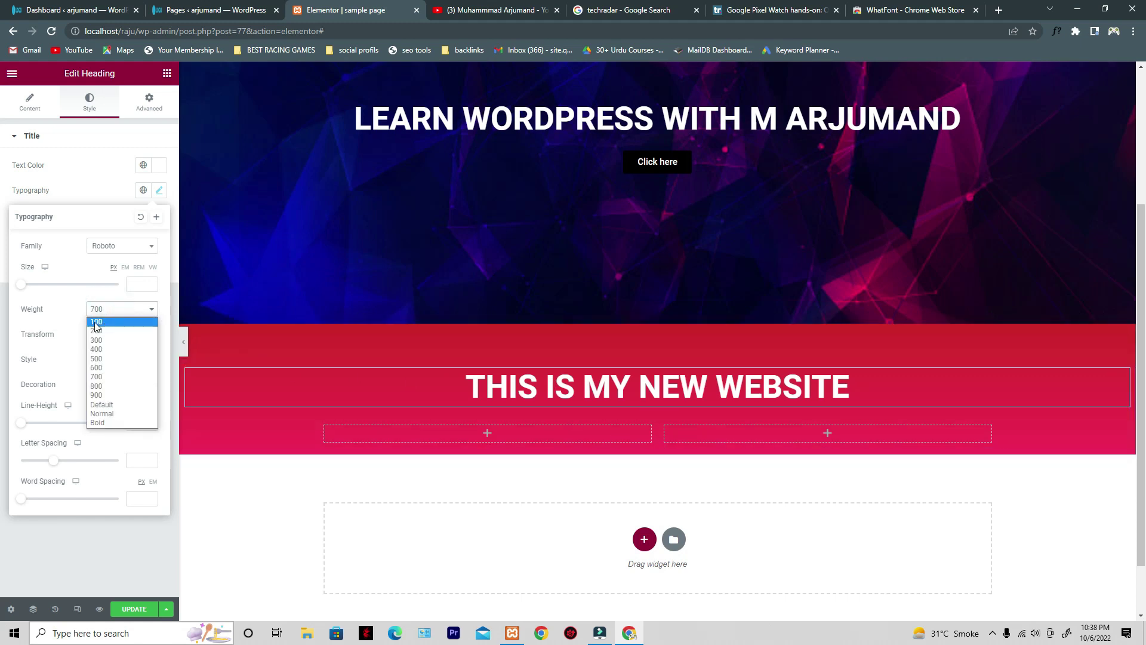
{"action": "left_click", "coordinate": [111, 331]}
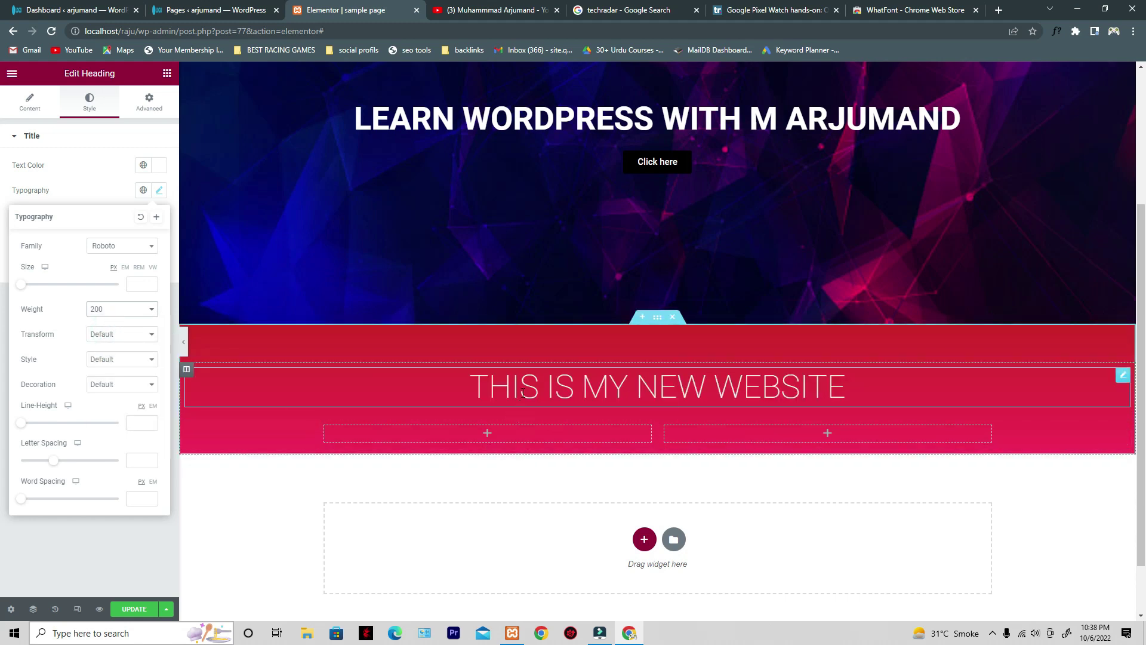
{"action": "left_click", "coordinate": [116, 310]}
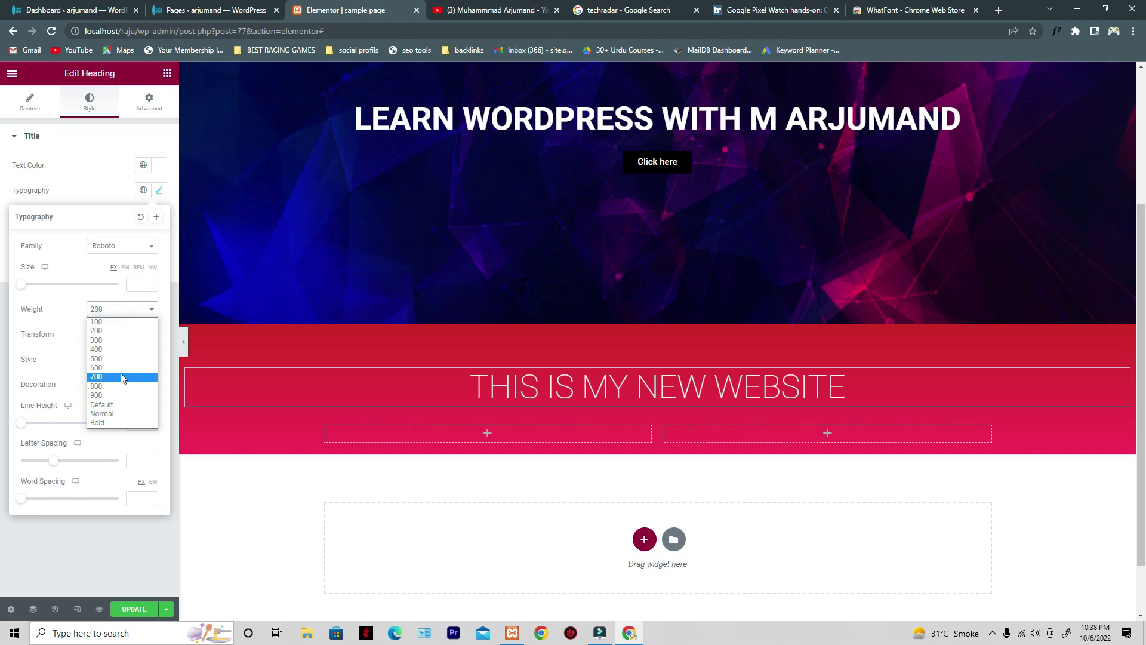
{"action": "left_click", "coordinate": [122, 377]}
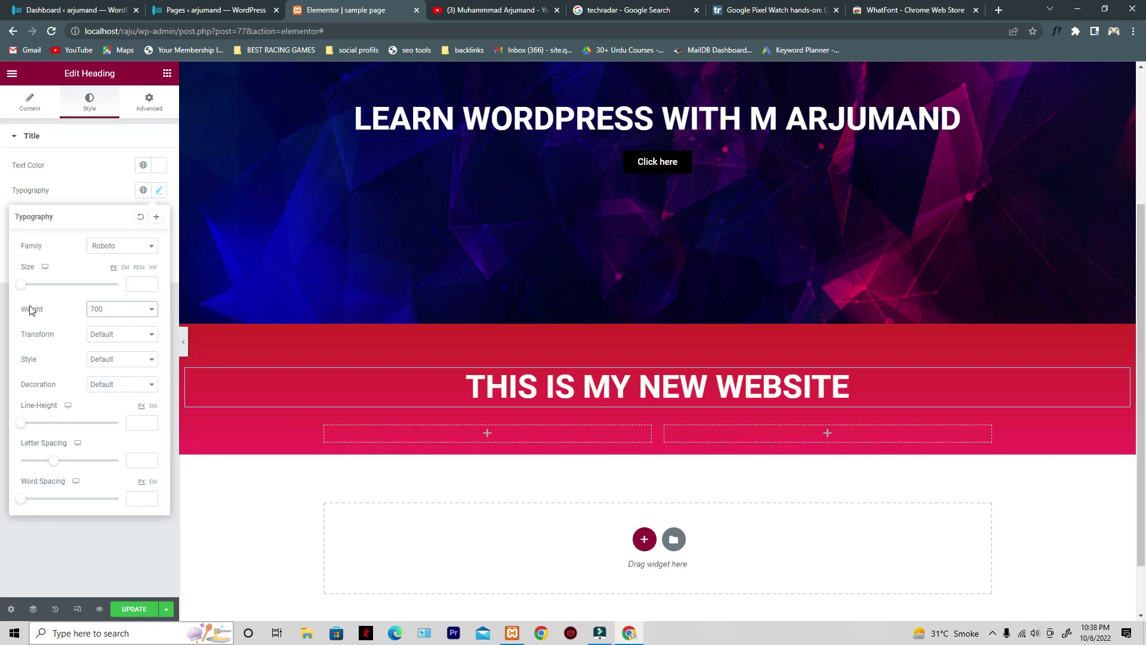
{"action": "left_click_drag", "start_coordinate": [46, 311], "coordinate": [20, 313]}
{"action": "left_click", "coordinate": [134, 339]}
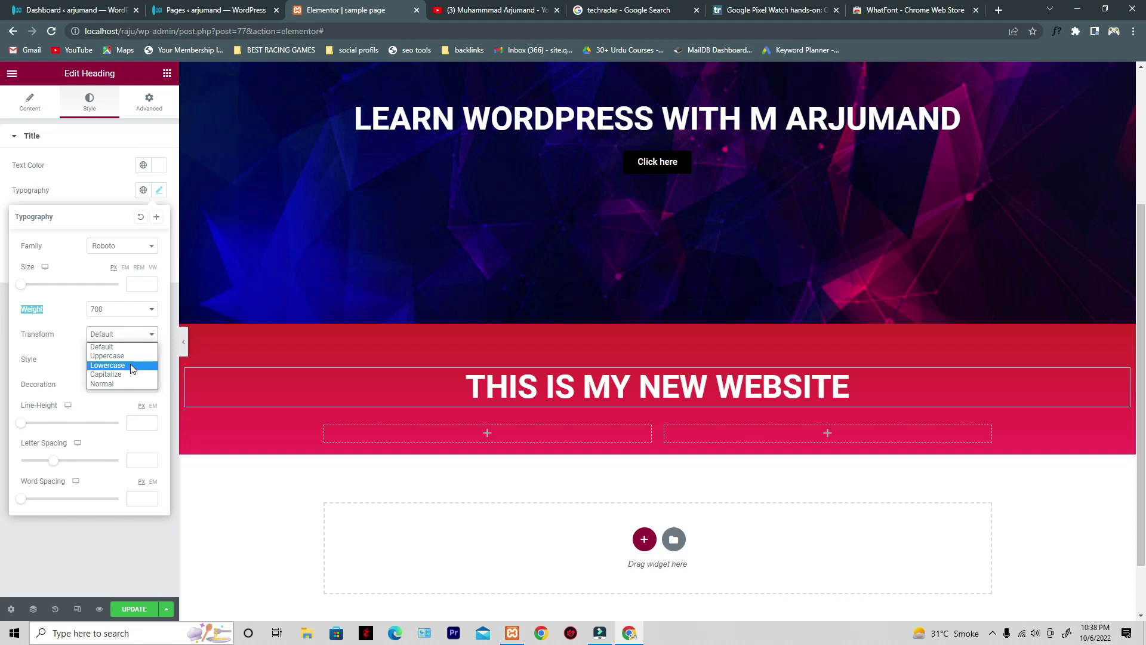
- Try lowercase, capitalize and normal text case on the red heading, ending at Default
{"action": "left_click", "coordinate": [132, 365]}
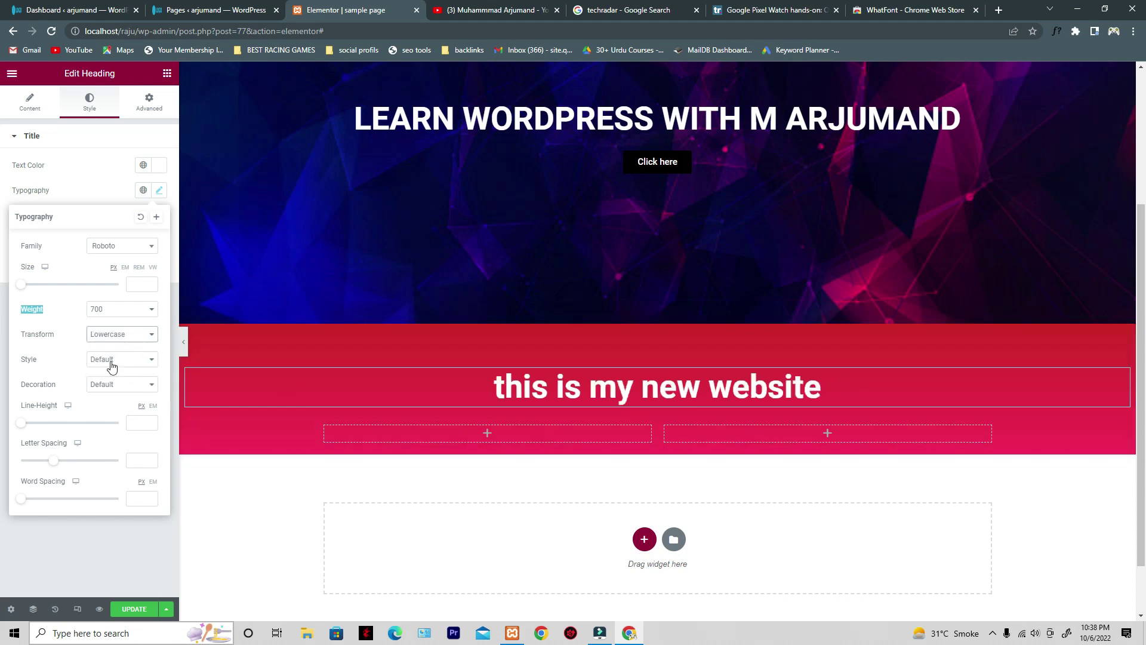
{"action": "left_click_drag", "start_coordinate": [468, 388], "coordinate": [822, 388]}
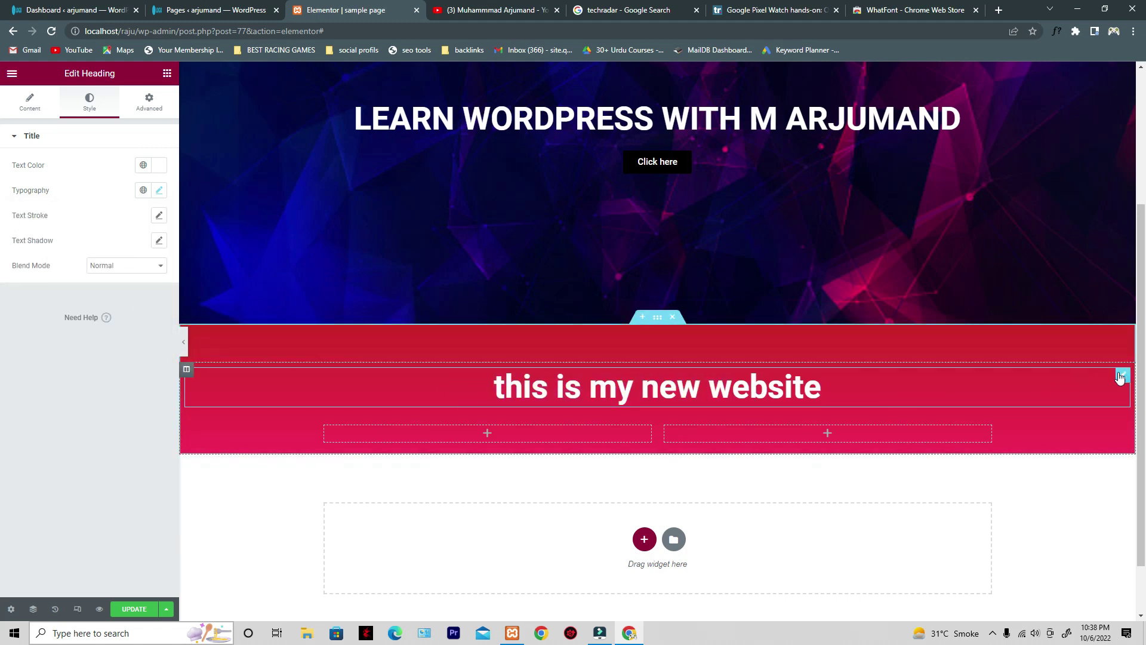
{"action": "left_click", "coordinate": [159, 191]}
{"action": "left_click", "coordinate": [133, 333]}
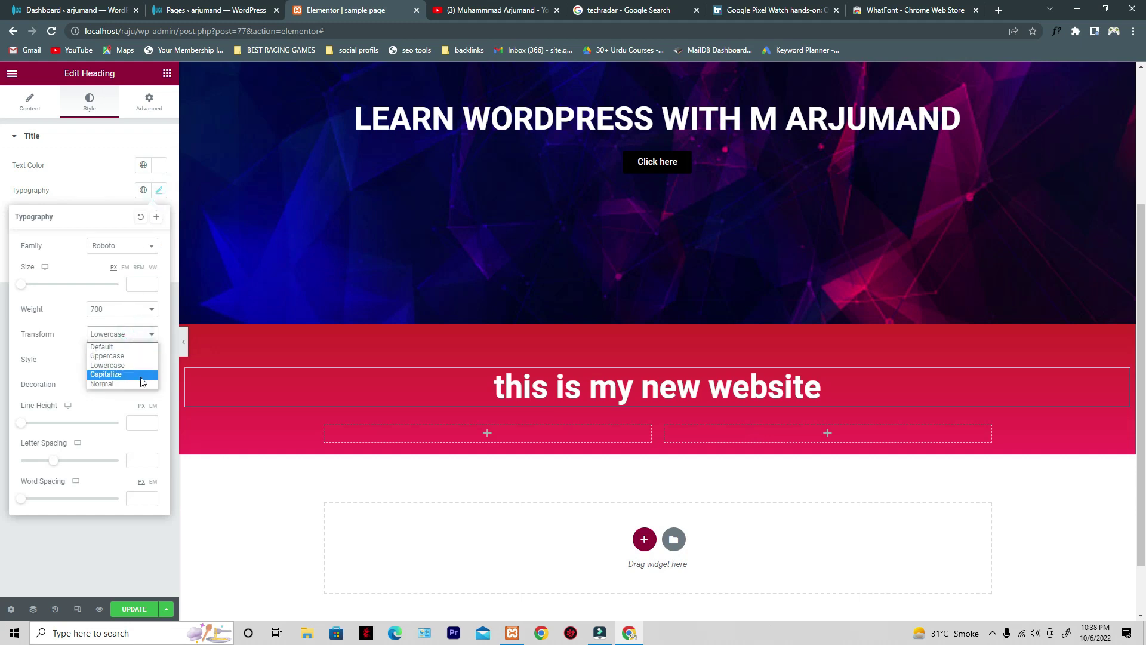
{"action": "left_click", "coordinate": [118, 373]}
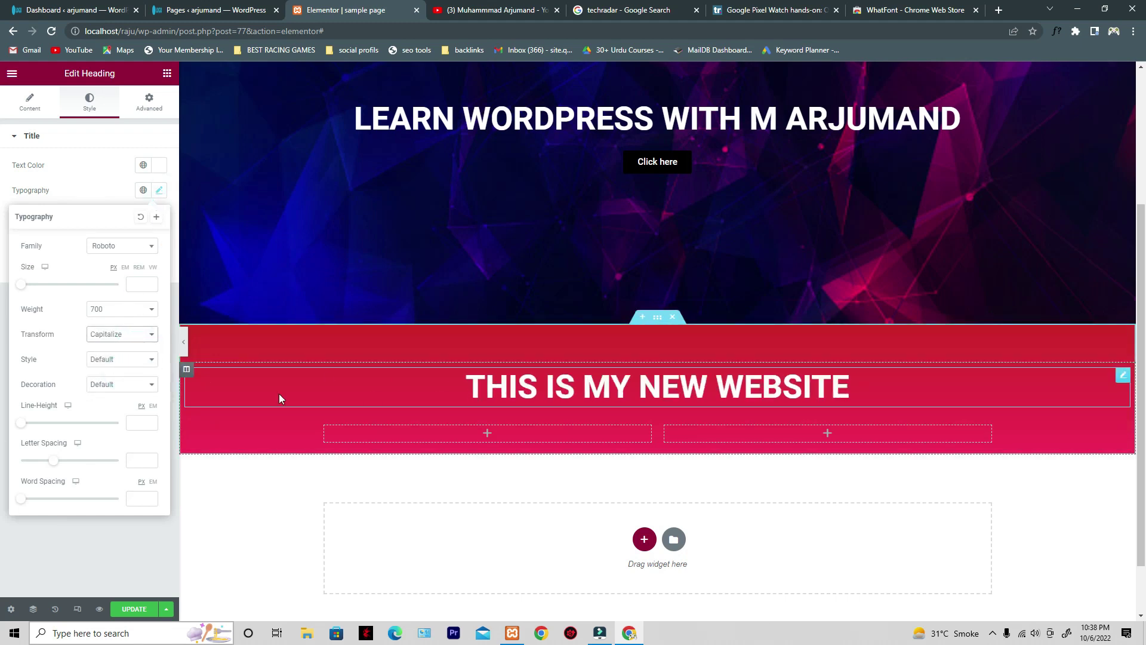
{"action": "left_click", "coordinate": [117, 336]}
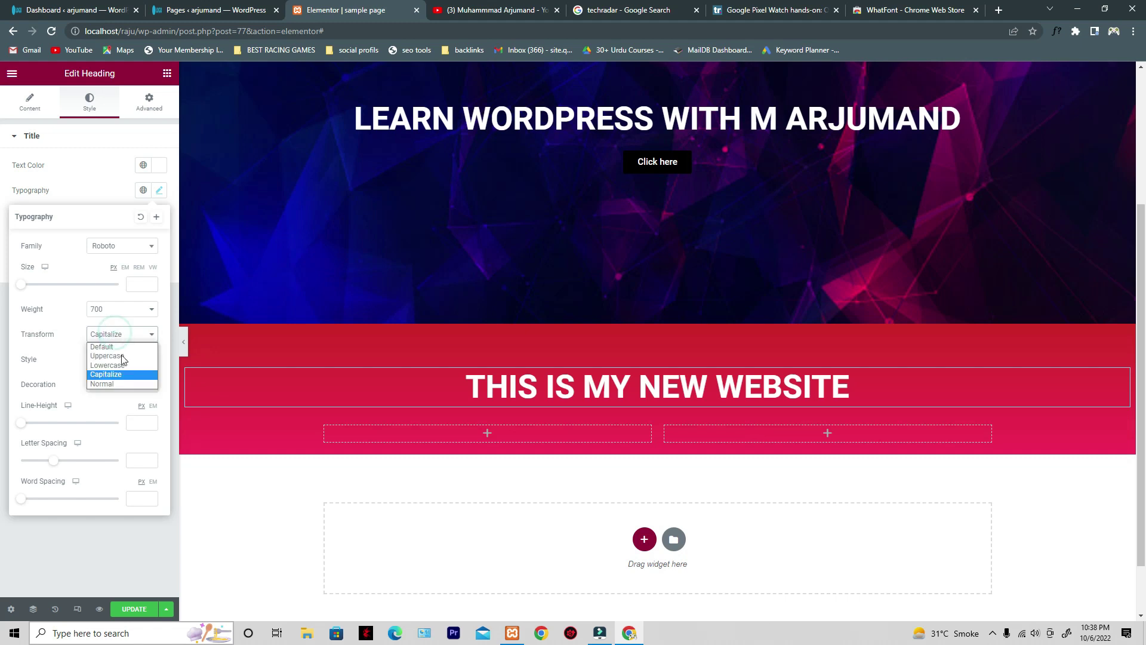
{"action": "left_click", "coordinate": [132, 384]}
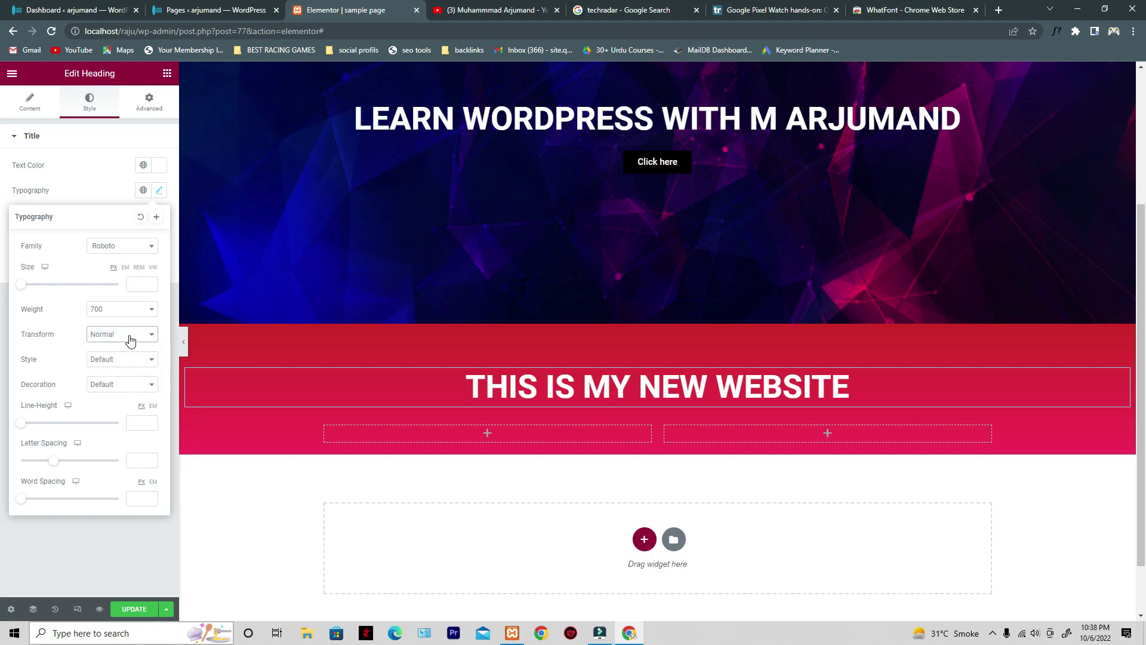
{"action": "left_click", "coordinate": [131, 340]}
{"action": "left_click", "coordinate": [121, 385]}
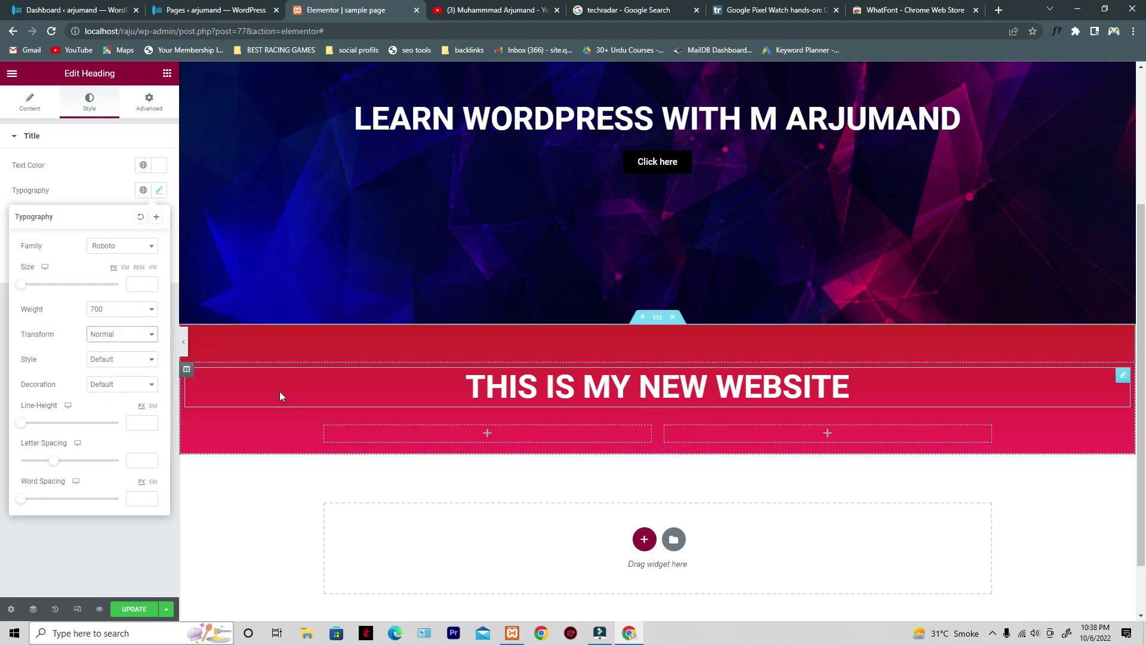
{"action": "left_click", "coordinate": [127, 334]}
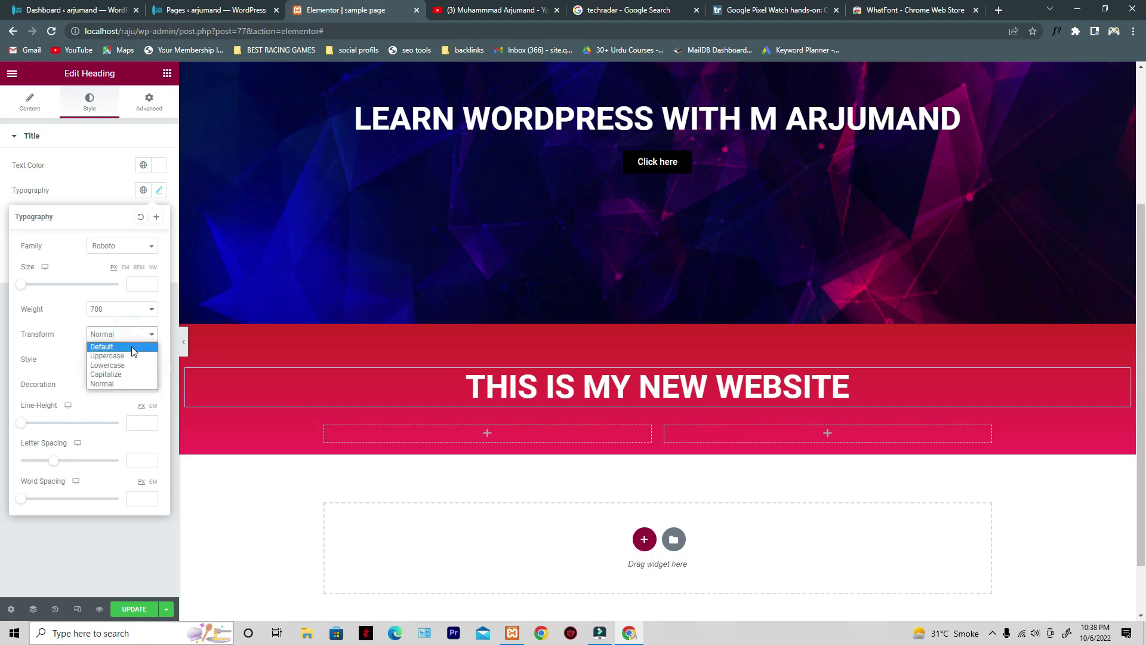
{"action": "left_click", "coordinate": [131, 347]}
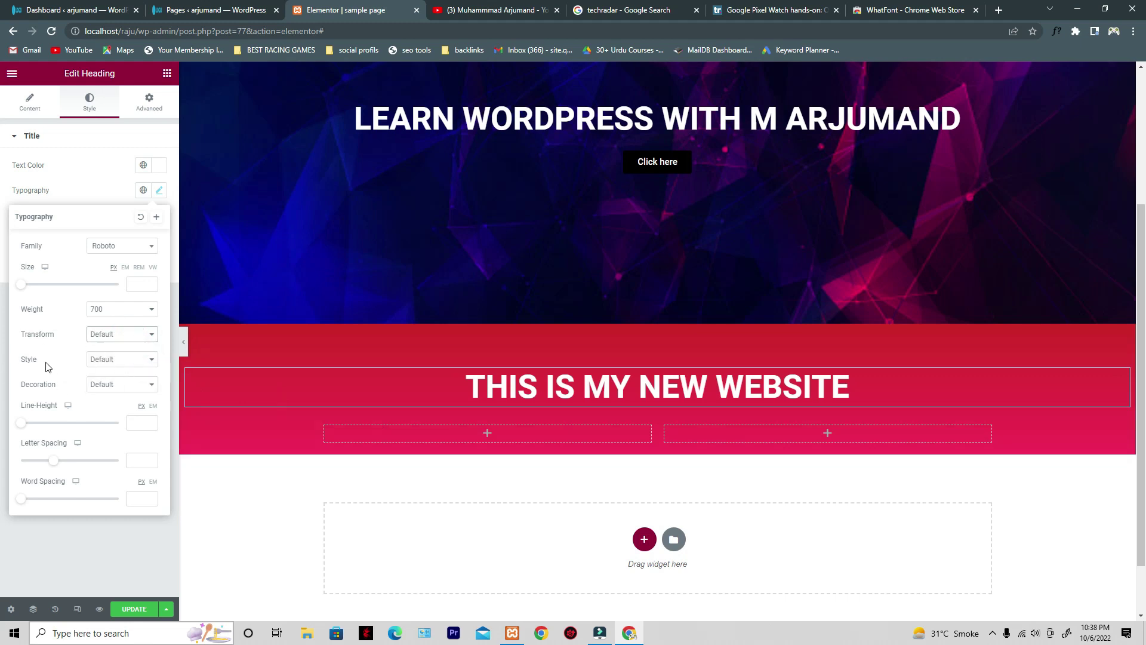
- Try Italic then Oblique font style, finally setting the heading's style to Normal
{"action": "left_click", "coordinate": [132, 360]}
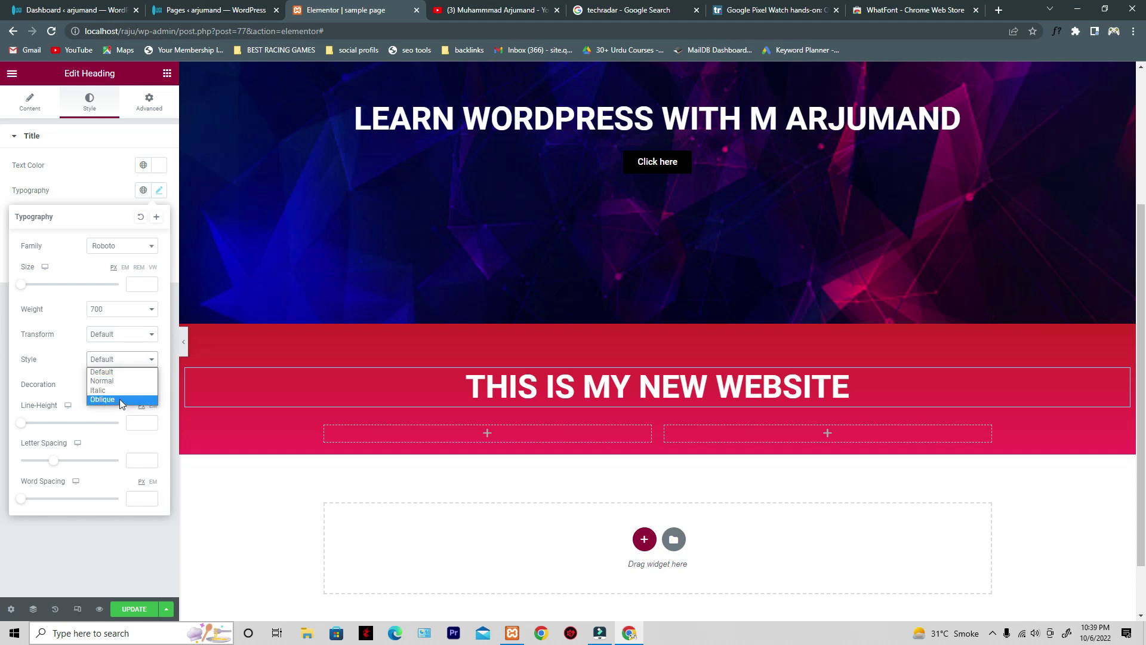
{"action": "left_click", "coordinate": [123, 390]}
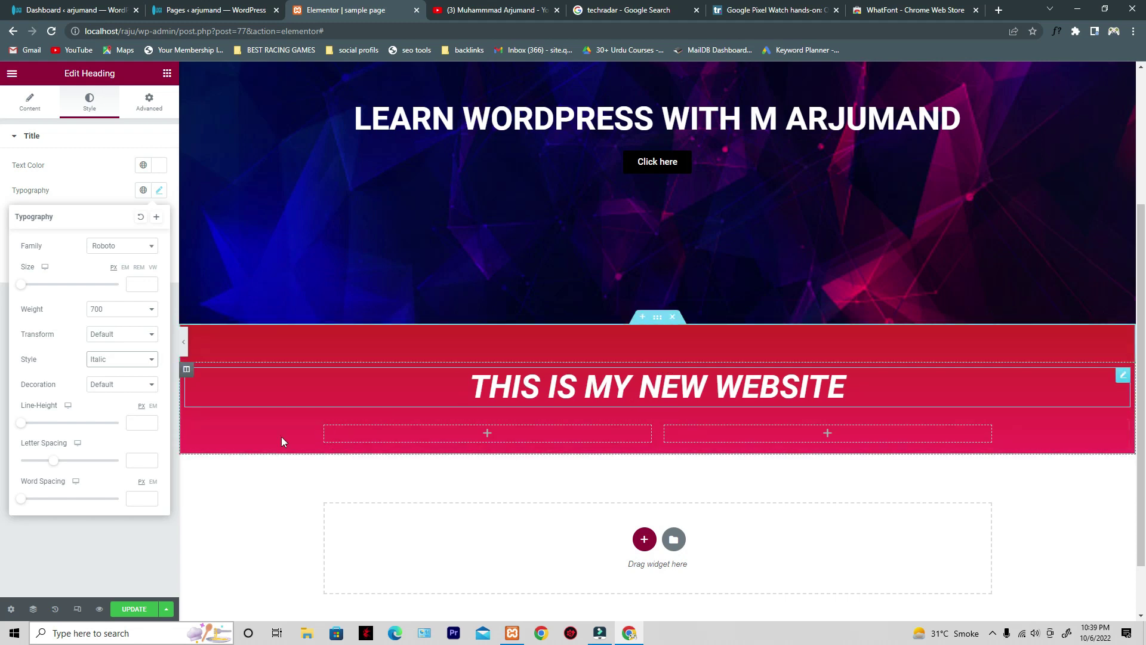
{"action": "left_click", "coordinate": [111, 359]}
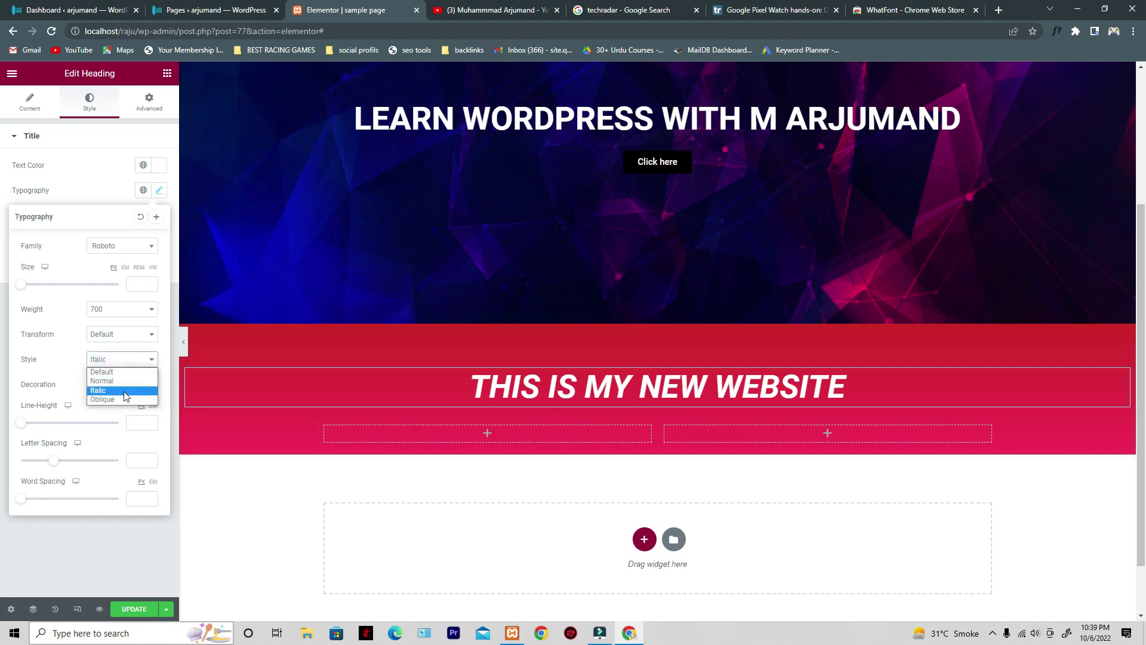
{"action": "left_click", "coordinate": [123, 399]}
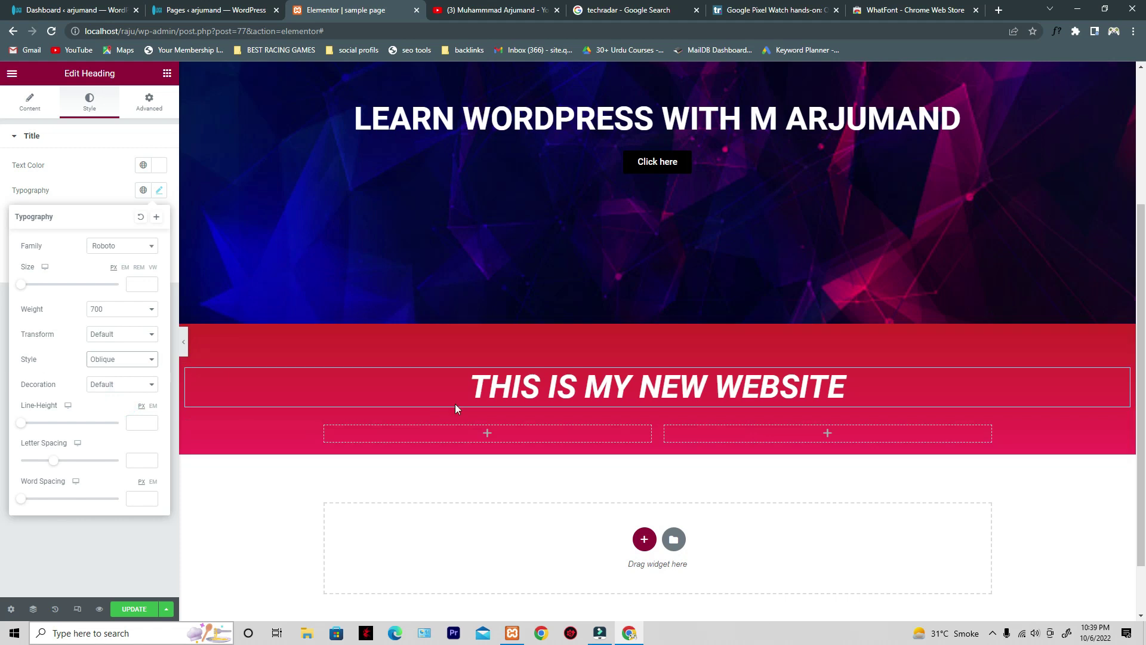
{"action": "left_click", "coordinate": [113, 360]}
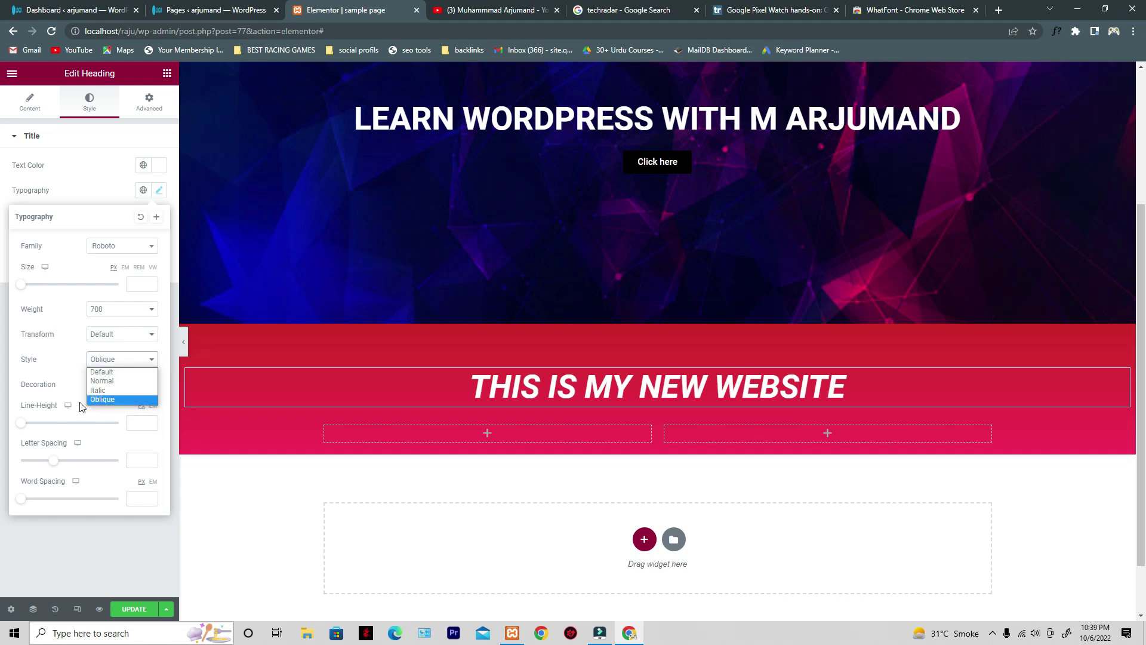
{"action": "left_click", "coordinate": [124, 381]}
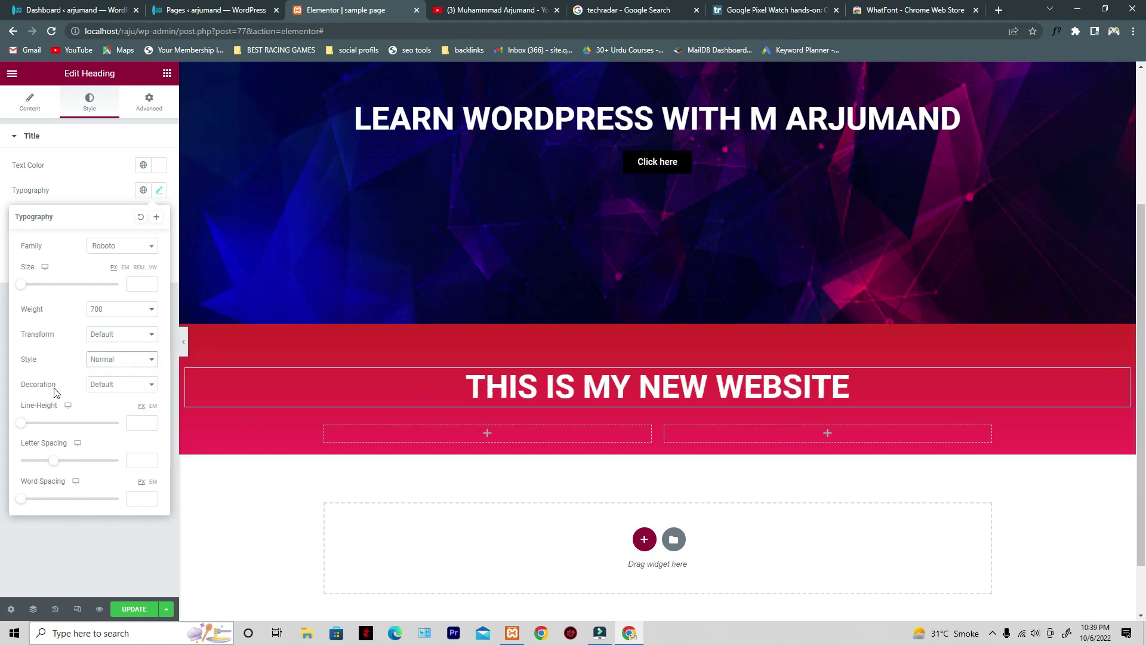
{"action": "left_click", "coordinate": [126, 389]}
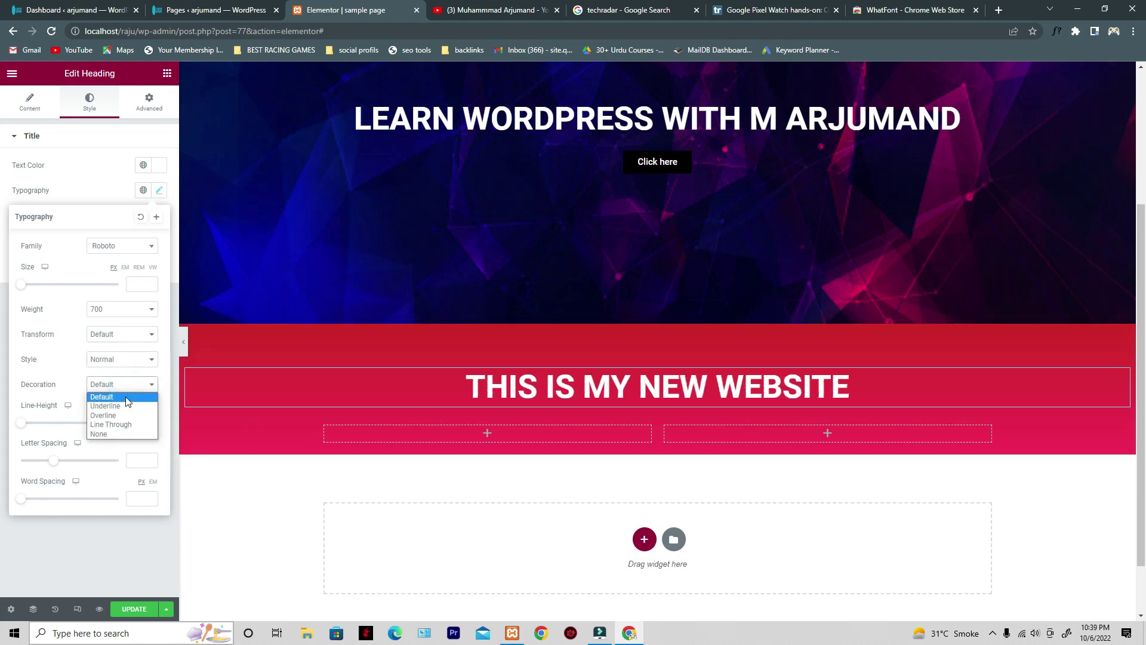
- Underline the red heading, then reselect the 'THIS IS MY NEW WEBSITE' heading text
{"action": "left_click", "coordinate": [124, 404]}
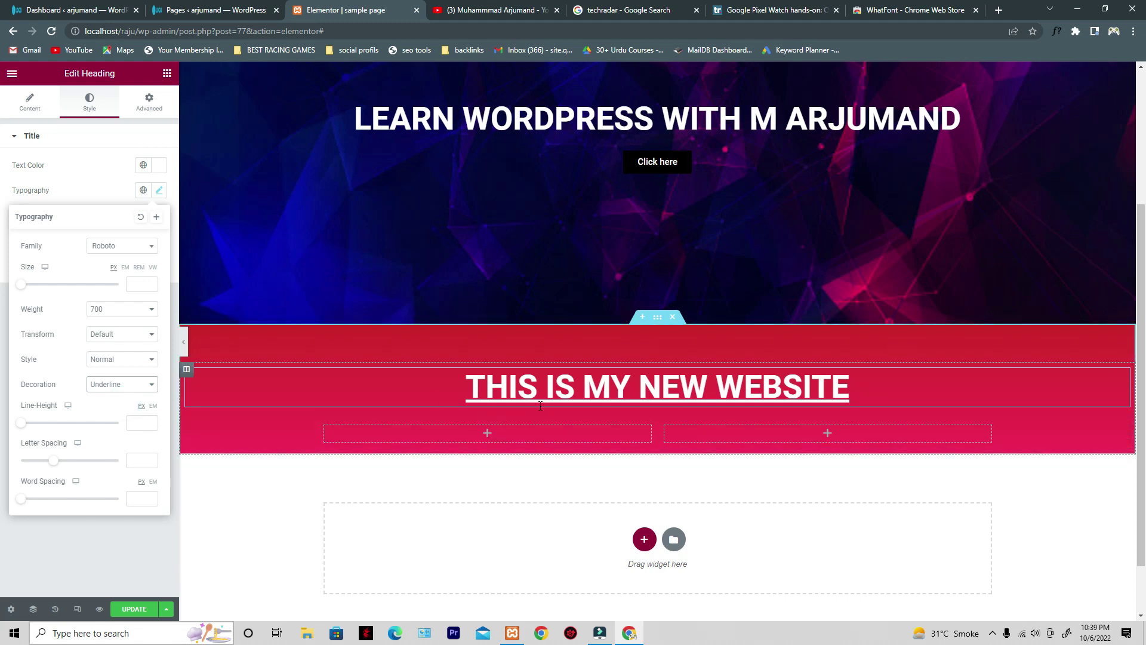
{"action": "left_click", "coordinate": [24, 102]}
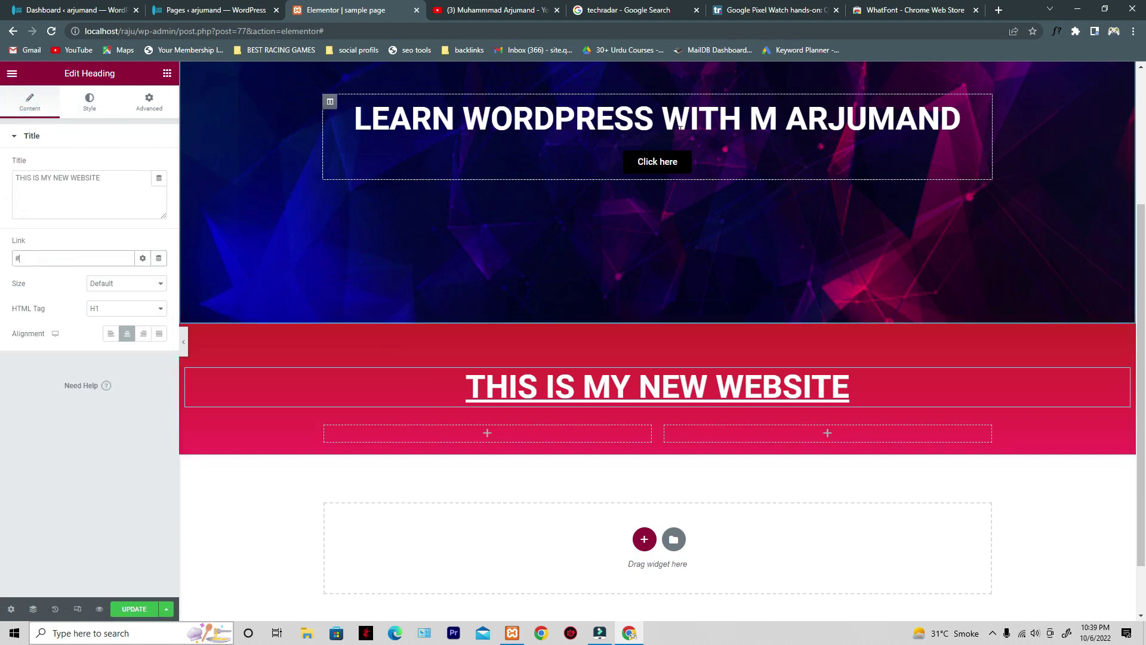
{"action": "left_click", "coordinate": [567, 119]}
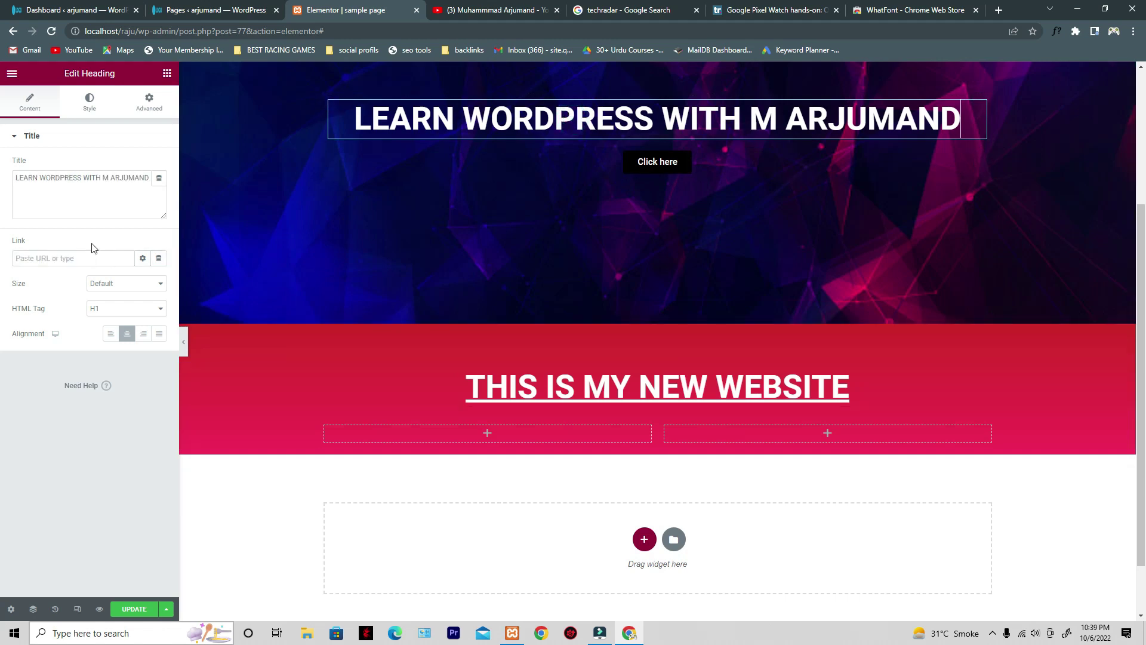
{"action": "left_click", "coordinate": [482, 399]}
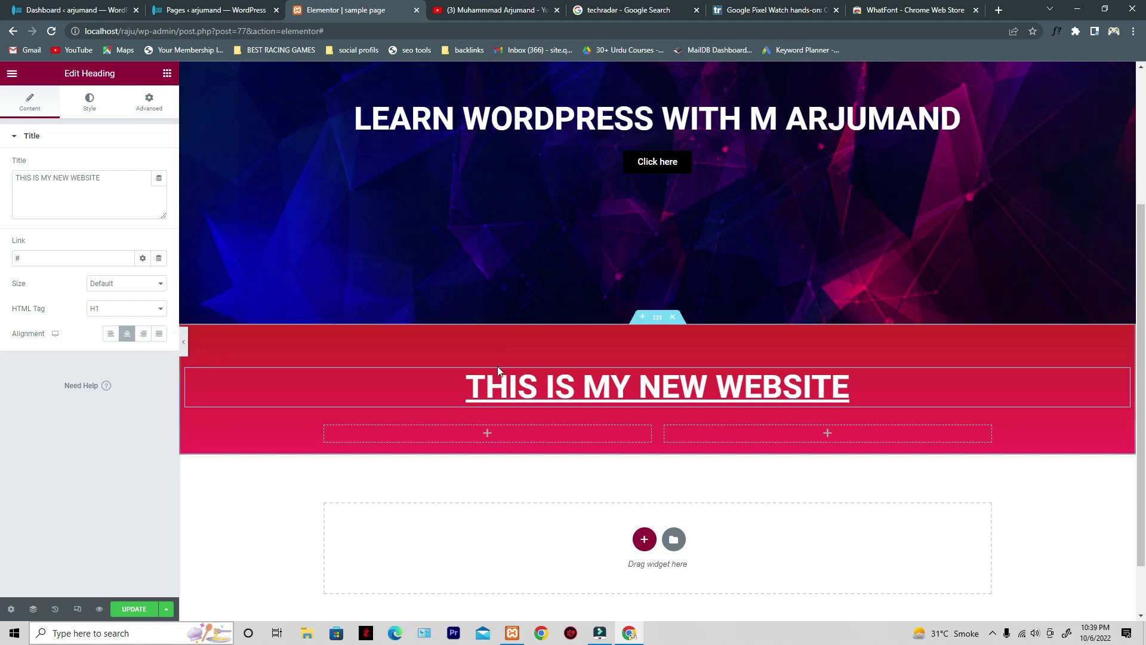
{"action": "left_click_drag", "start_coordinate": [617, 386], "coordinate": [852, 388]}
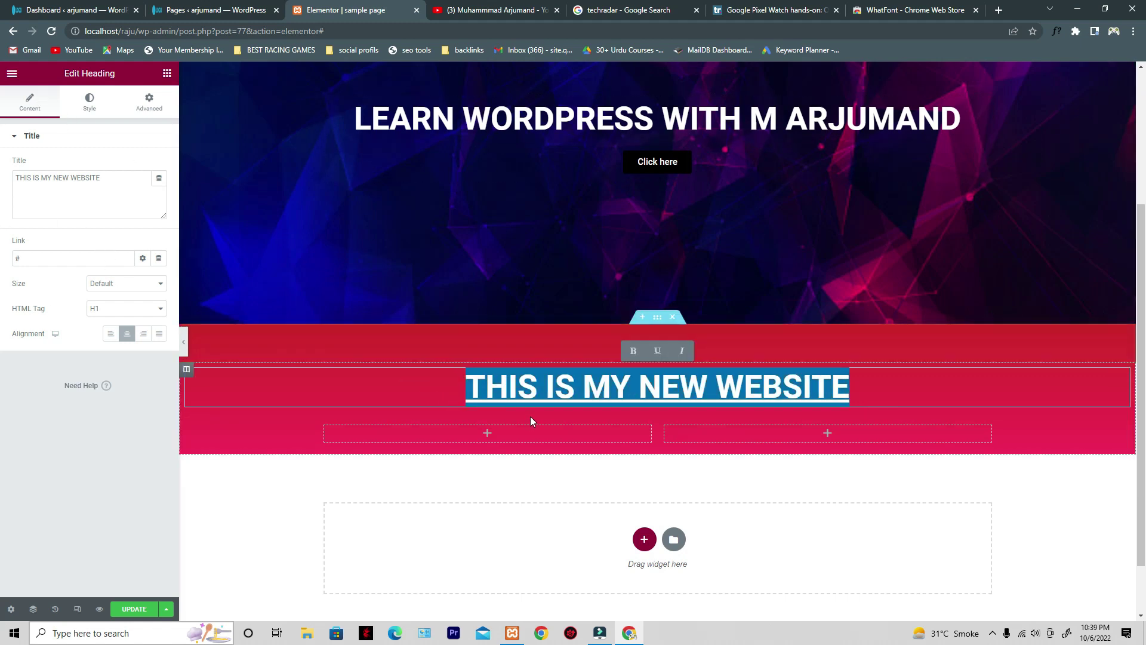
{"action": "left_click", "coordinate": [68, 260]}
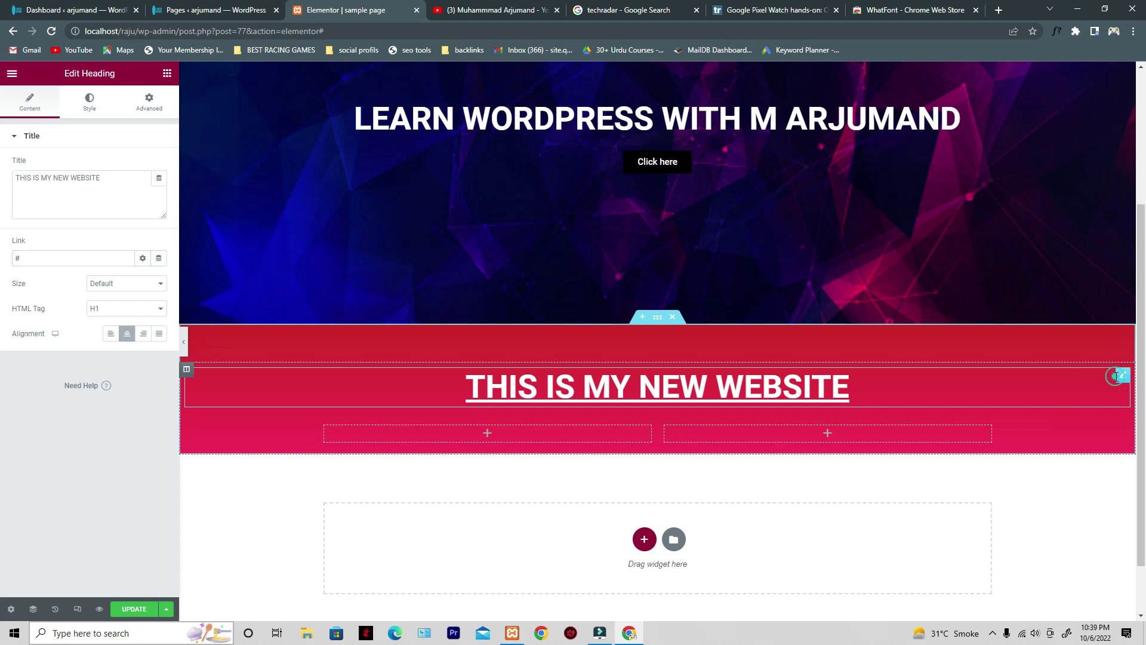
- Switch the heading's text decoration to Overline, then Line Through
{"action": "left_click", "coordinate": [87, 101]}
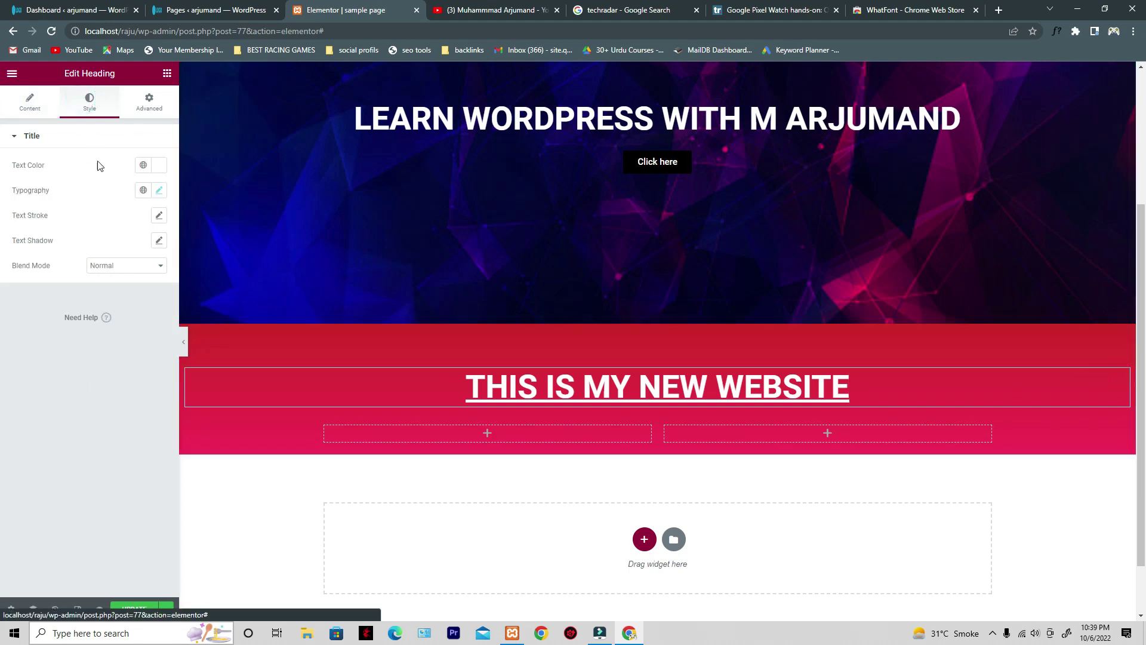
{"action": "left_click", "coordinate": [159, 190]}
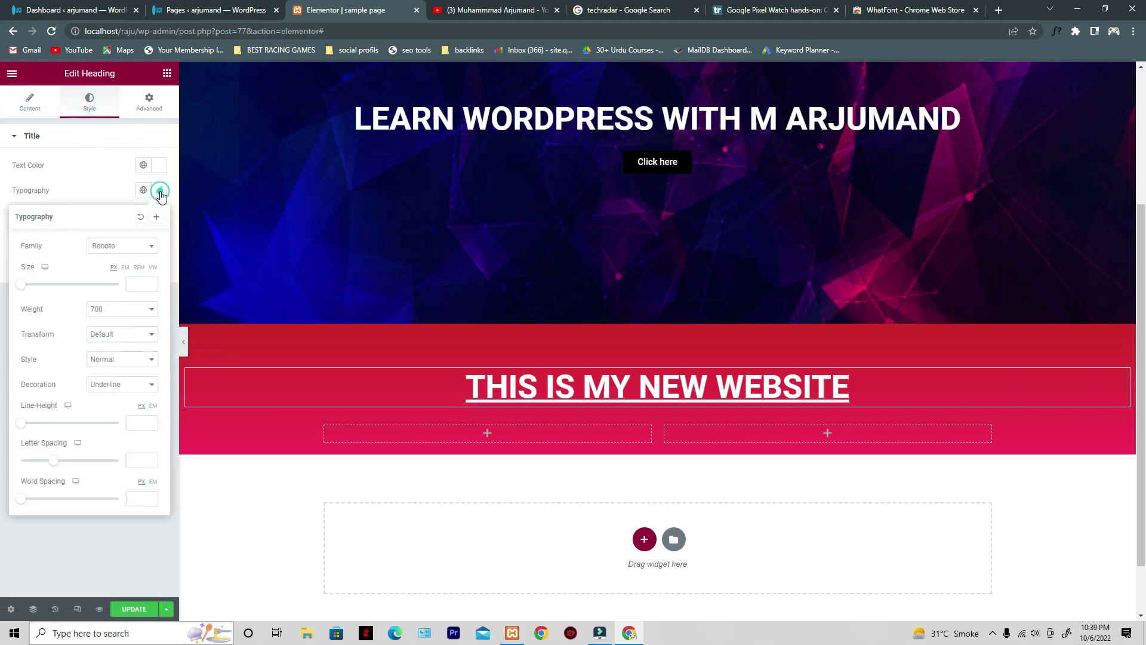
{"action": "left_click", "coordinate": [127, 384]}
{"action": "left_click", "coordinate": [129, 415]}
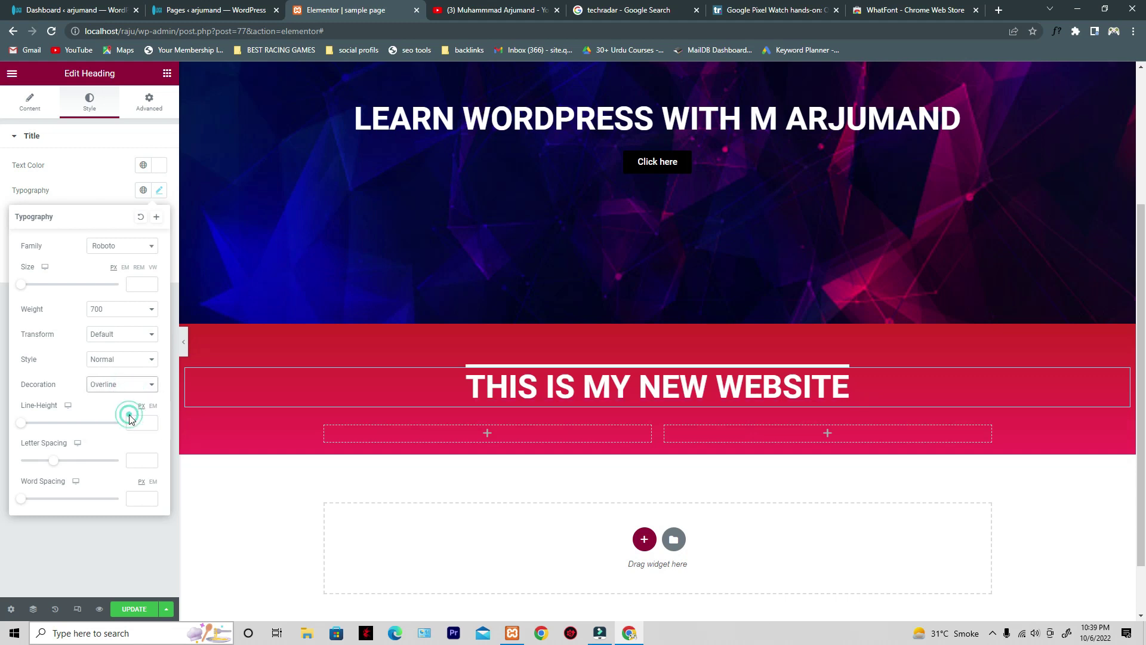
{"action": "left_click_drag", "start_coordinate": [438, 374], "coordinate": [812, 388]}
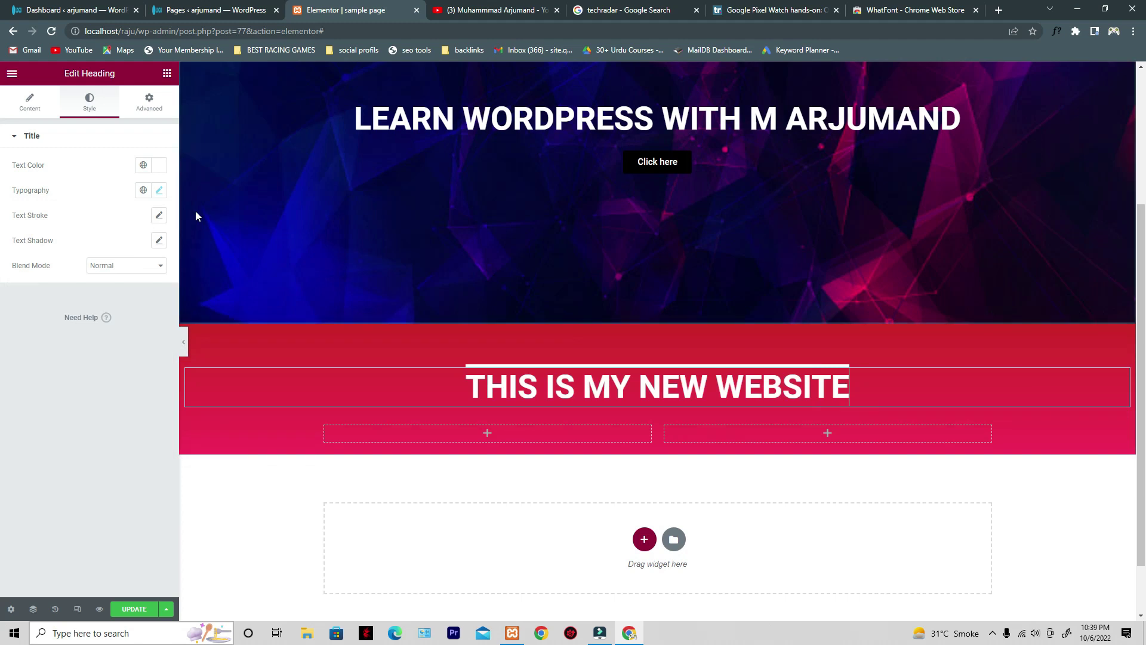
{"action": "left_click", "coordinate": [159, 190]}
{"action": "left_click", "coordinate": [135, 386]}
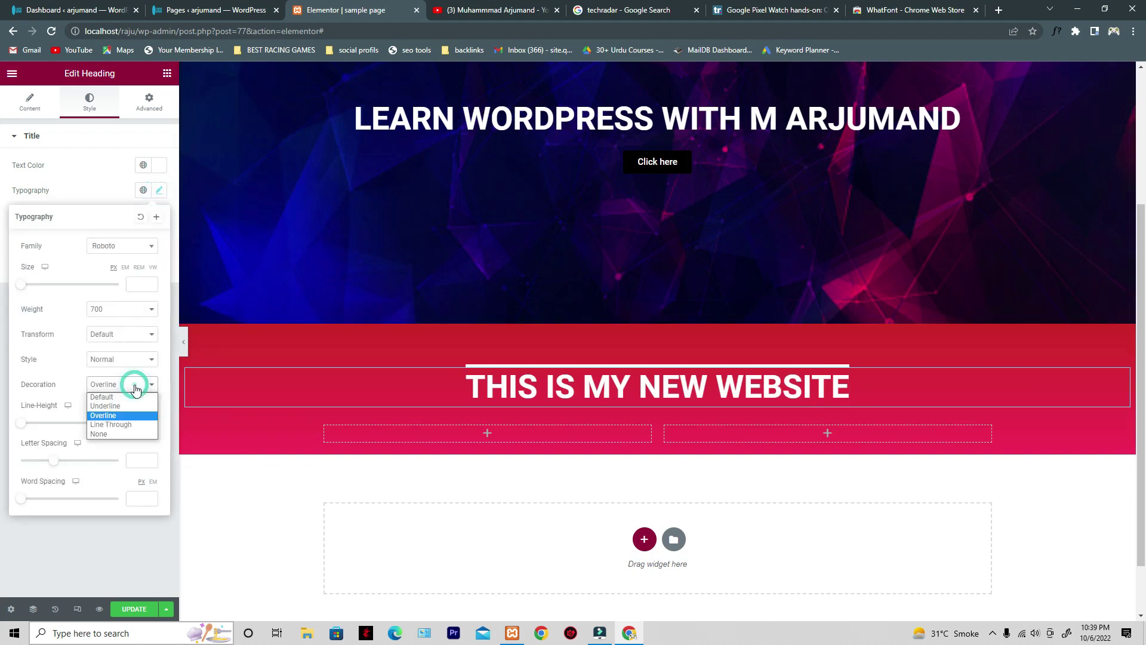
{"action": "left_click", "coordinate": [100, 425]}
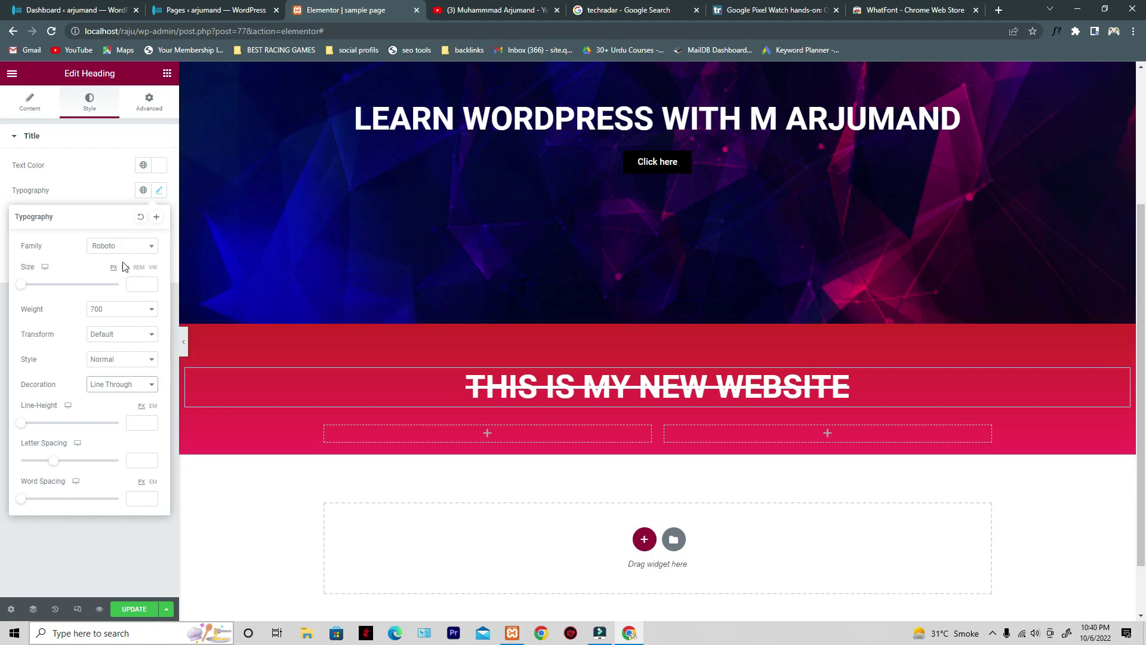
- Set the heading's text decoration to None and close the typography settings
{"action": "left_click", "coordinate": [123, 384]}
{"action": "left_click", "coordinate": [127, 432]}
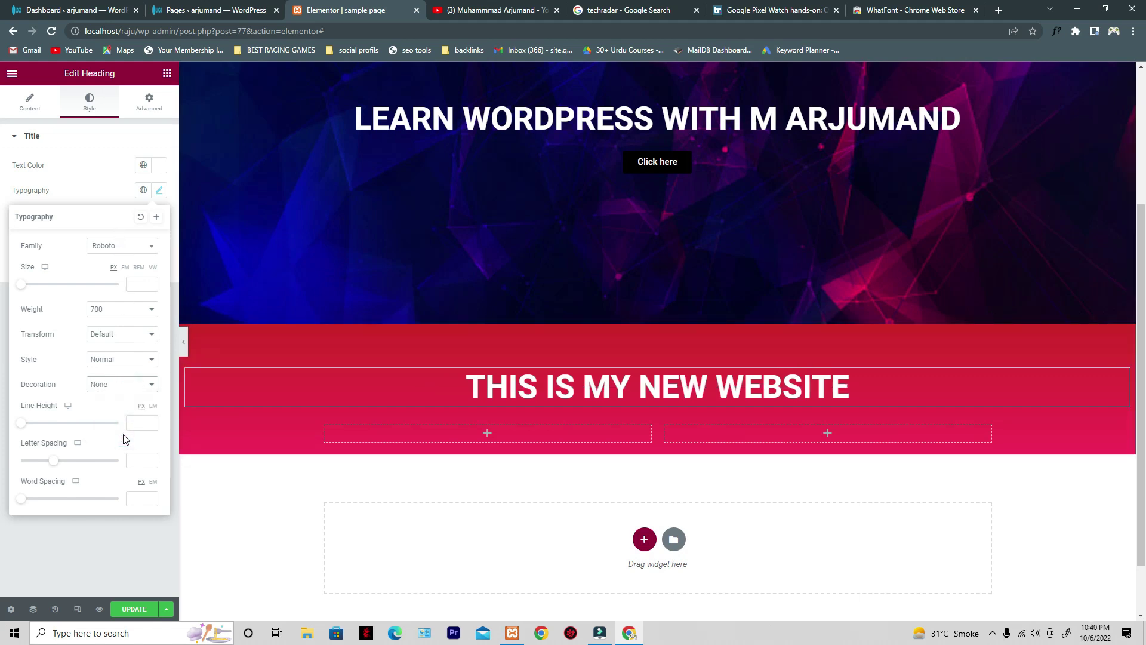
{"action": "left_click", "coordinate": [121, 388]}
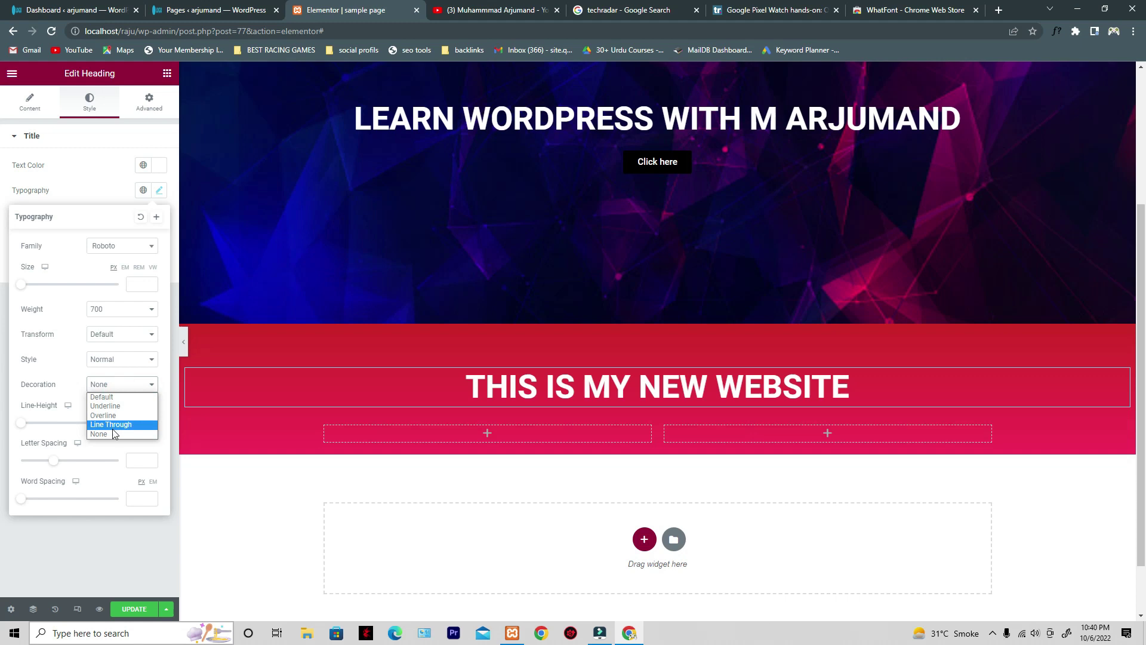
{"action": "left_click", "coordinate": [56, 535]}
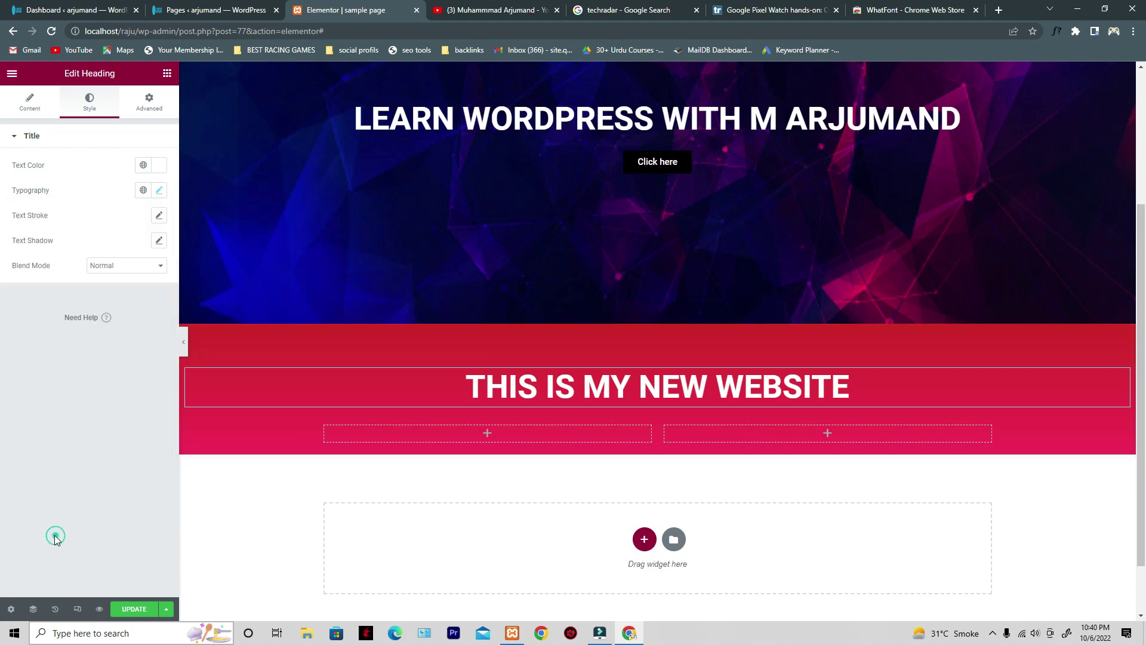
{"action": "left_click", "coordinate": [160, 191]}
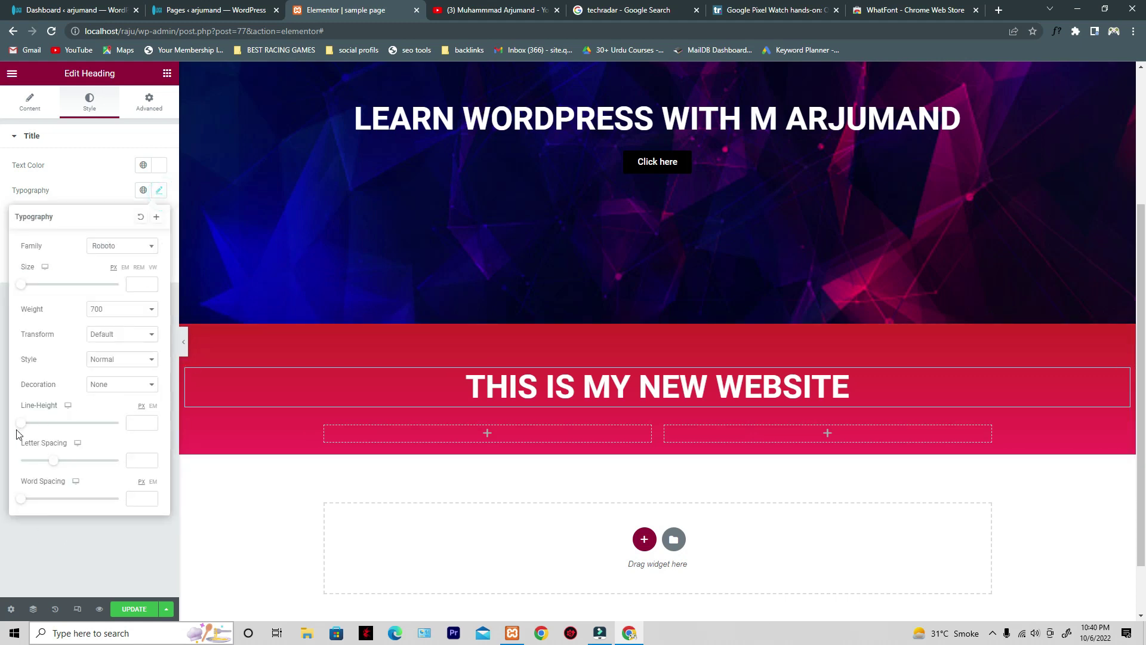
- Experiment with a larger line height and word spacing of 100 on the heading
{"action": "left_click_drag", "start_coordinate": [22, 427], "coordinate": [32, 499]}
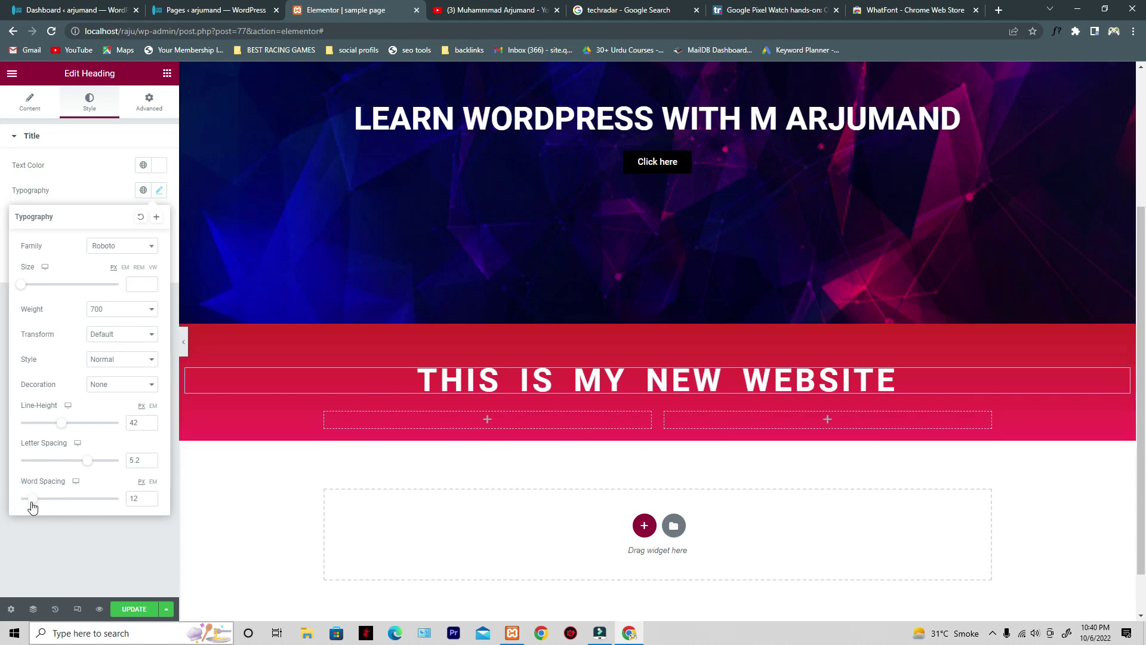
{"action": "left_click_drag", "start_coordinate": [31, 499], "coordinate": [130, 505]}
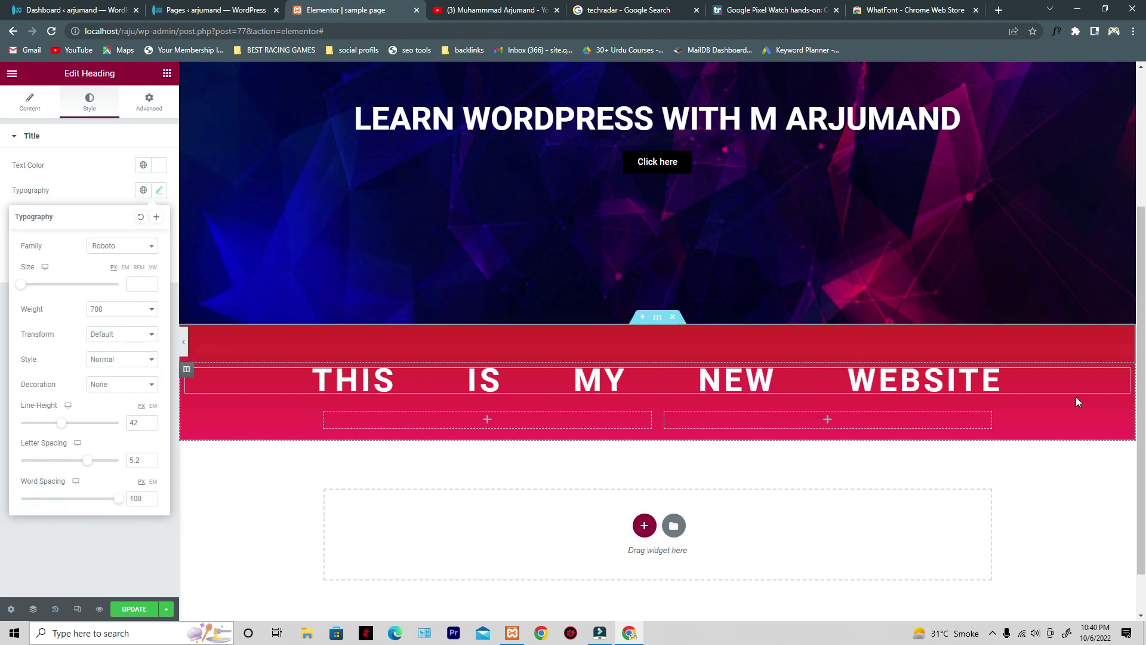
{"action": "left_click", "coordinate": [271, 374]}
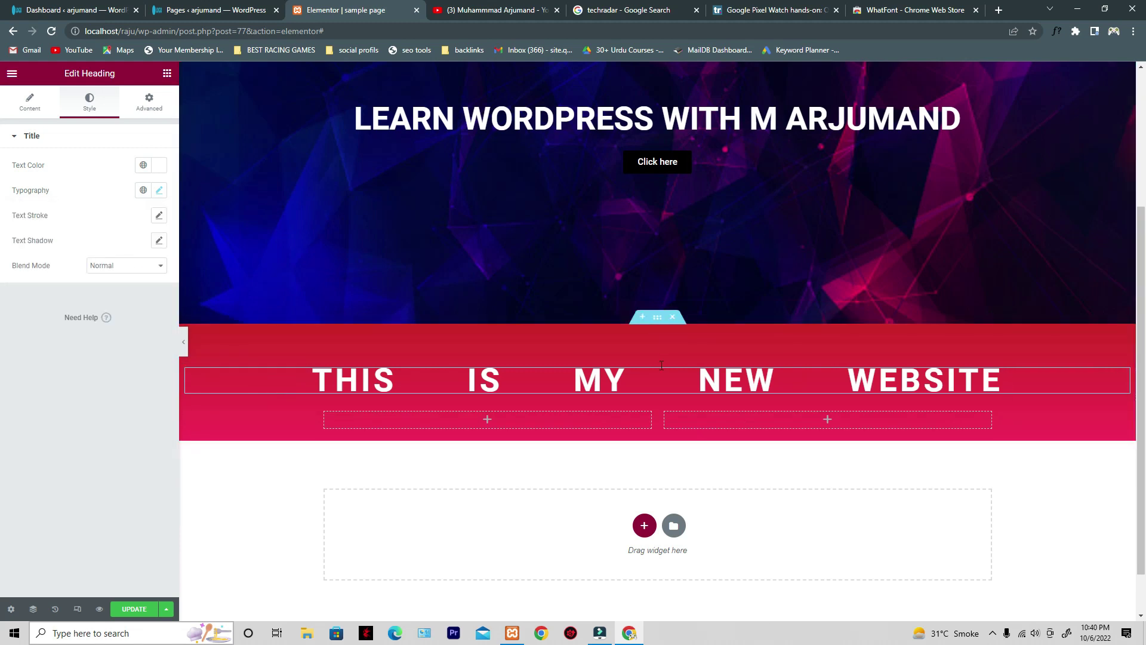
{"action": "left_click", "coordinate": [1020, 380]}
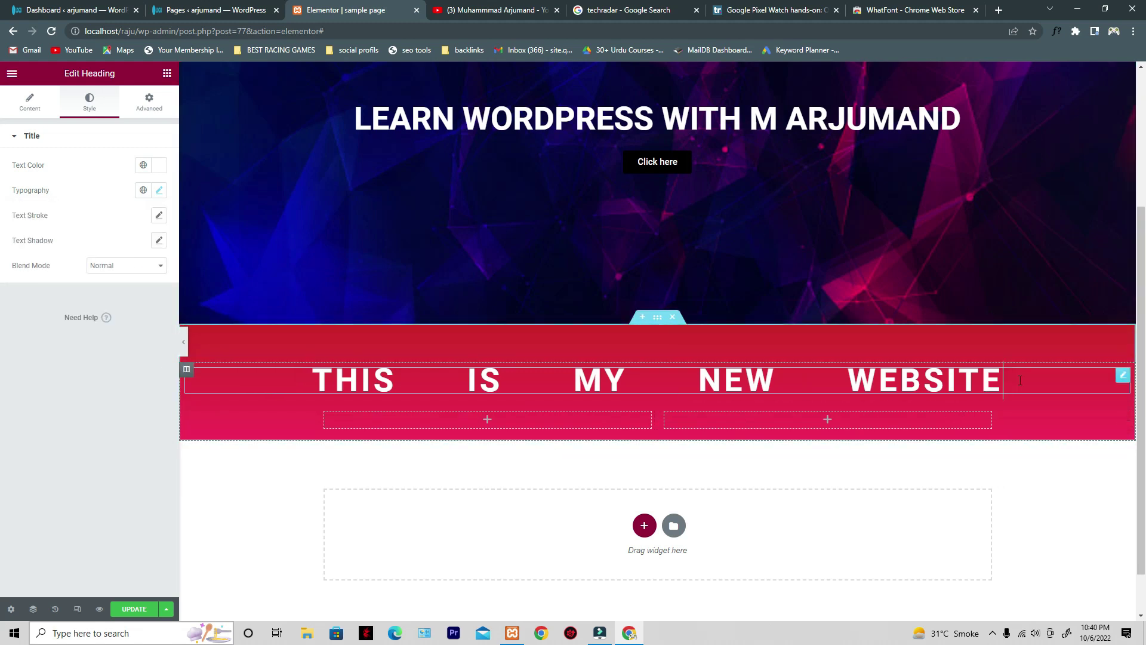
{"action": "left_click_drag", "start_coordinate": [1024, 376], "coordinate": [746, 380]}
{"action": "left_click", "coordinate": [1030, 379]}
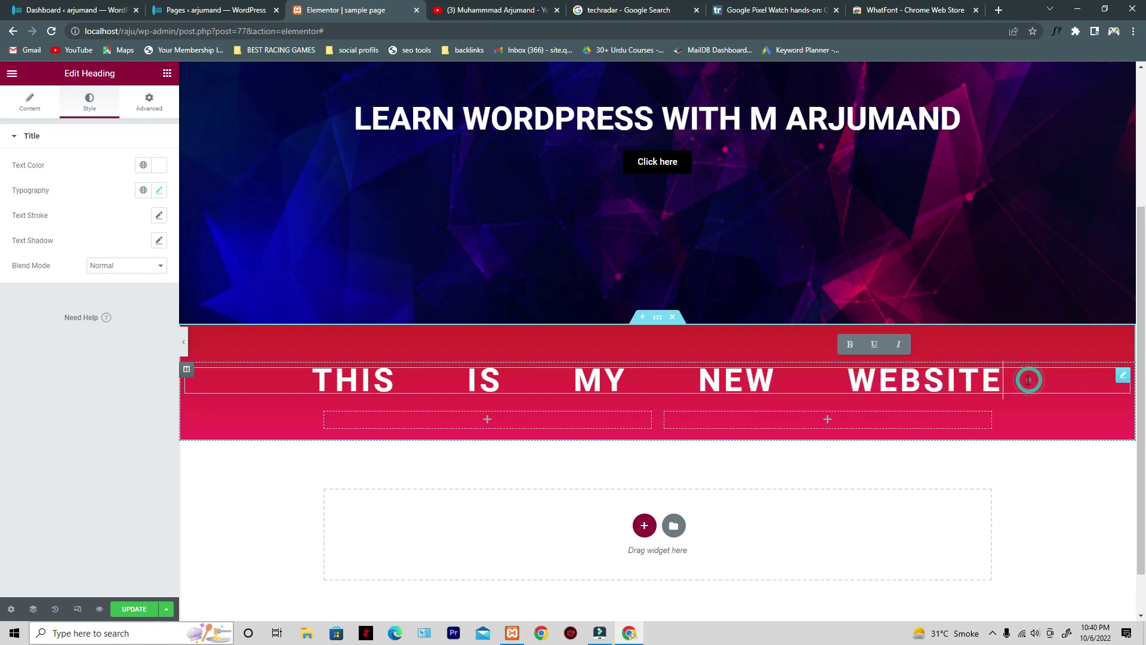
- Clear the heading's line height of 42, letter spacing and word spacing of 100
{"action": "left_click", "coordinate": [158, 193]}
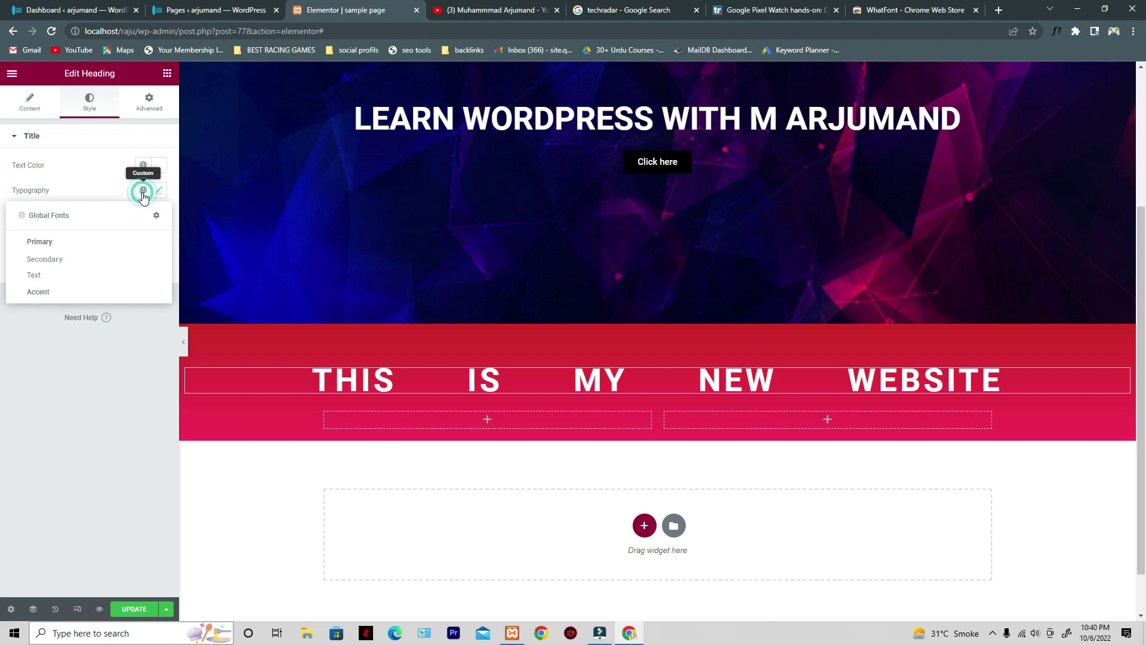
{"action": "left_click", "coordinate": [159, 192]}
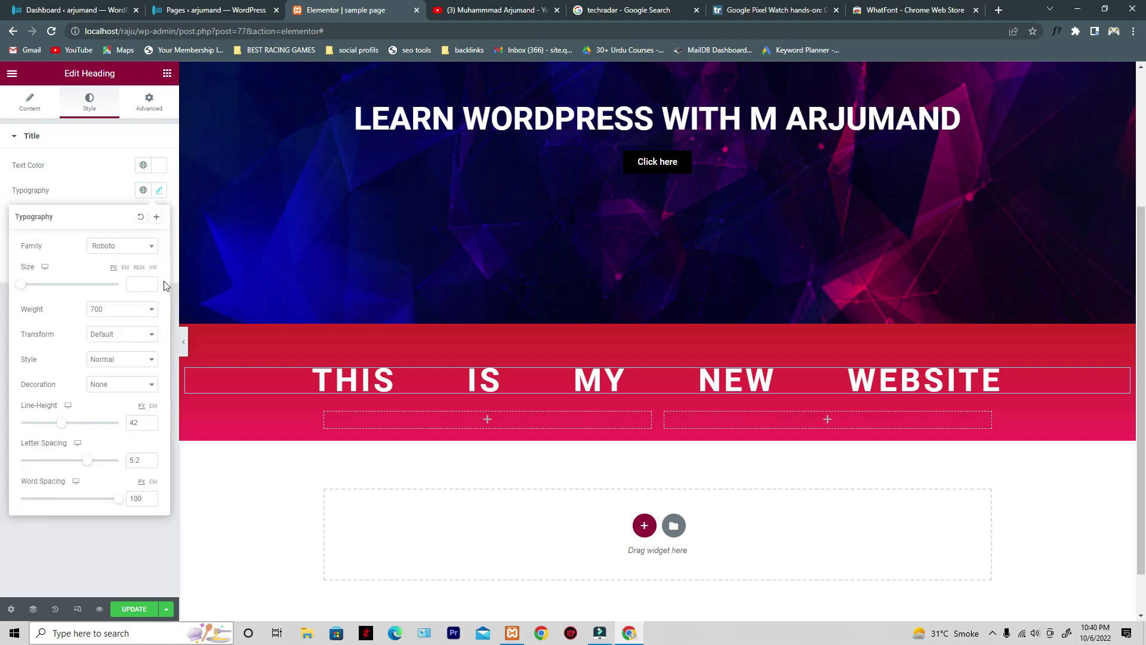
{"action": "left_click", "coordinate": [142, 423]}
{"action": "left_click_drag", "start_coordinate": [142, 422], "coordinate": [126, 426]}
{"action": "key", "text": "BackSpace"}
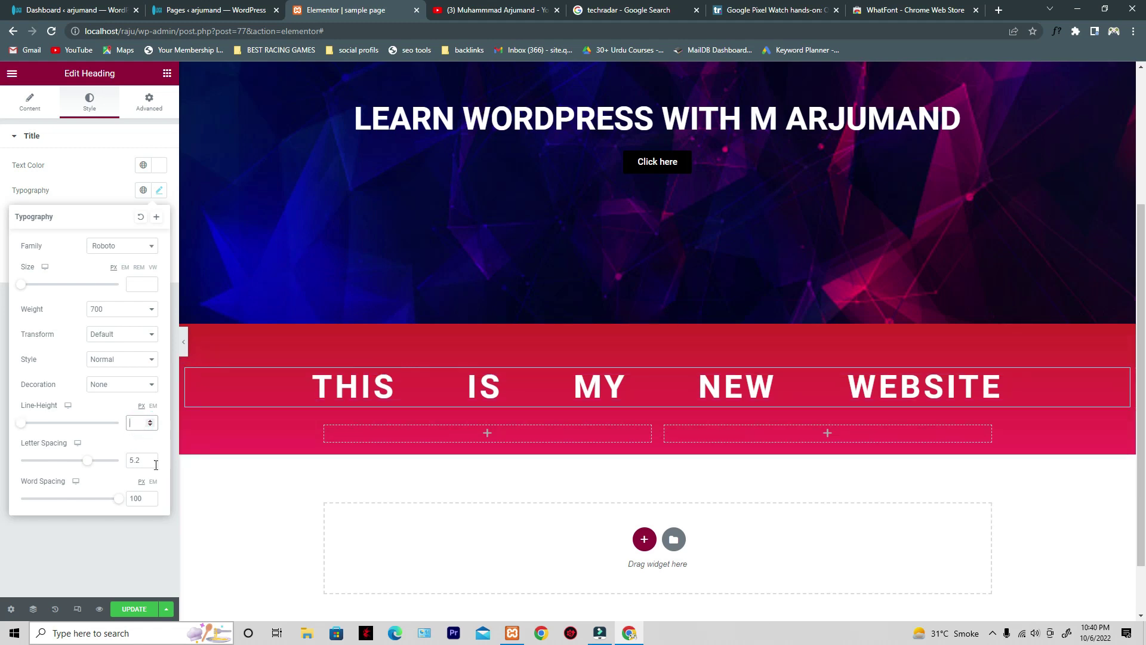
{"action": "double_click", "coordinate": [140, 463]}
{"action": "key", "text": "BackSpace"}
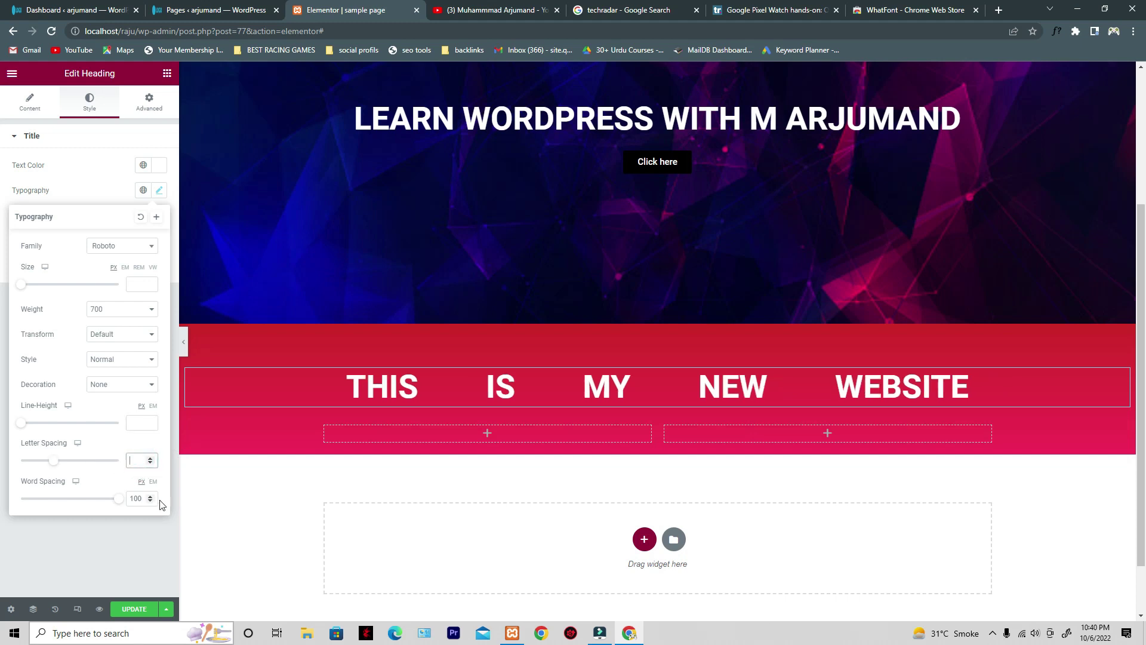
{"action": "left_click_drag", "start_coordinate": [145, 498], "coordinate": [99, 500]}
{"action": "key", "text": "BackSpace"}
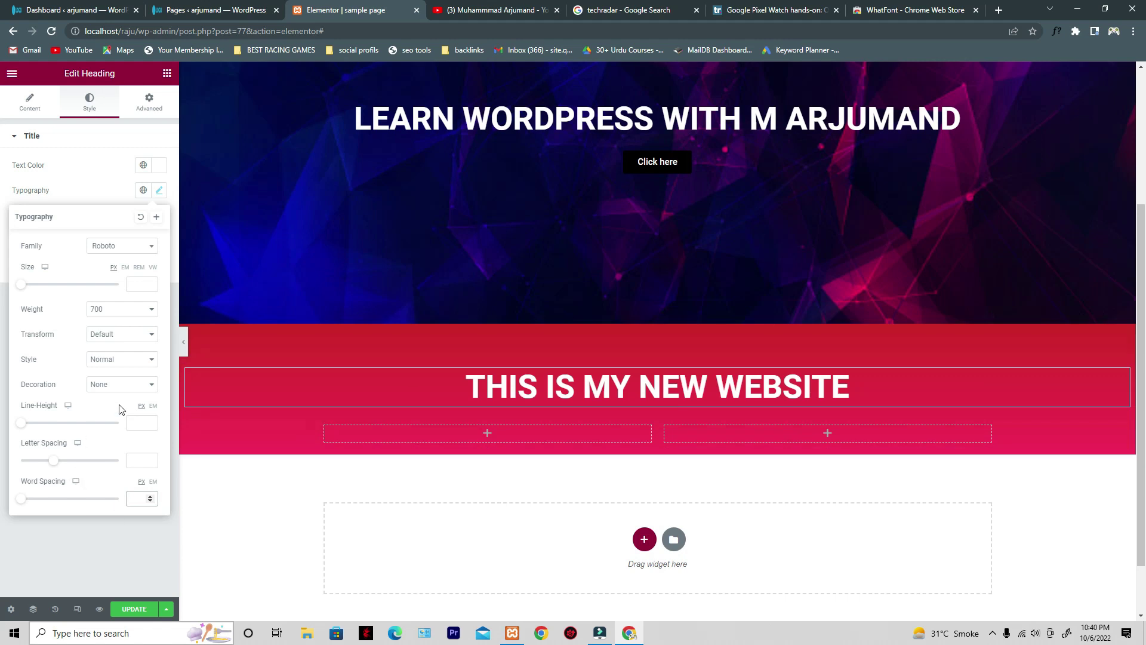
{"action": "left_click", "coordinate": [90, 564]}
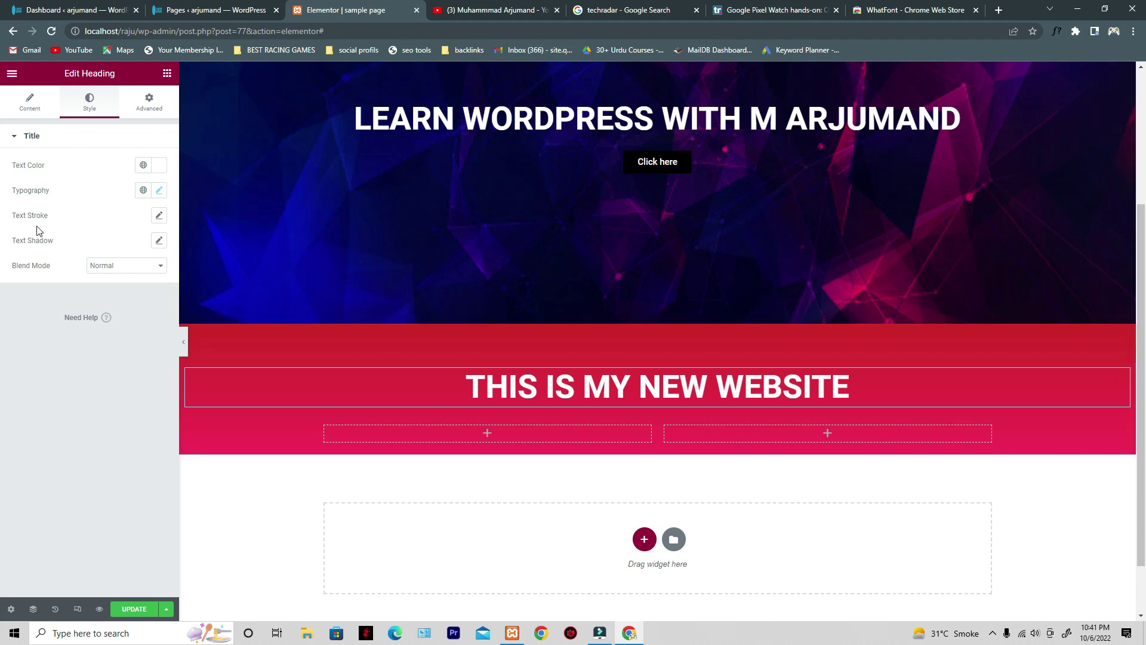
{"action": "left_click", "coordinate": [159, 215]}
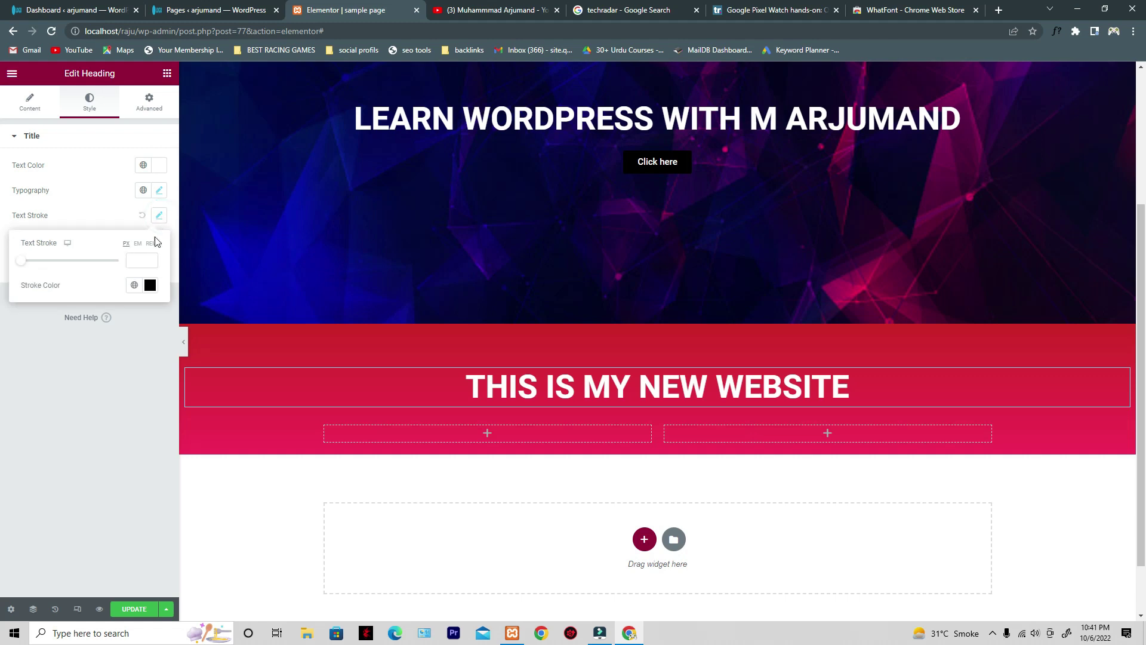
{"action": "left_click_drag", "start_coordinate": [22, 264], "coordinate": [64, 264]}
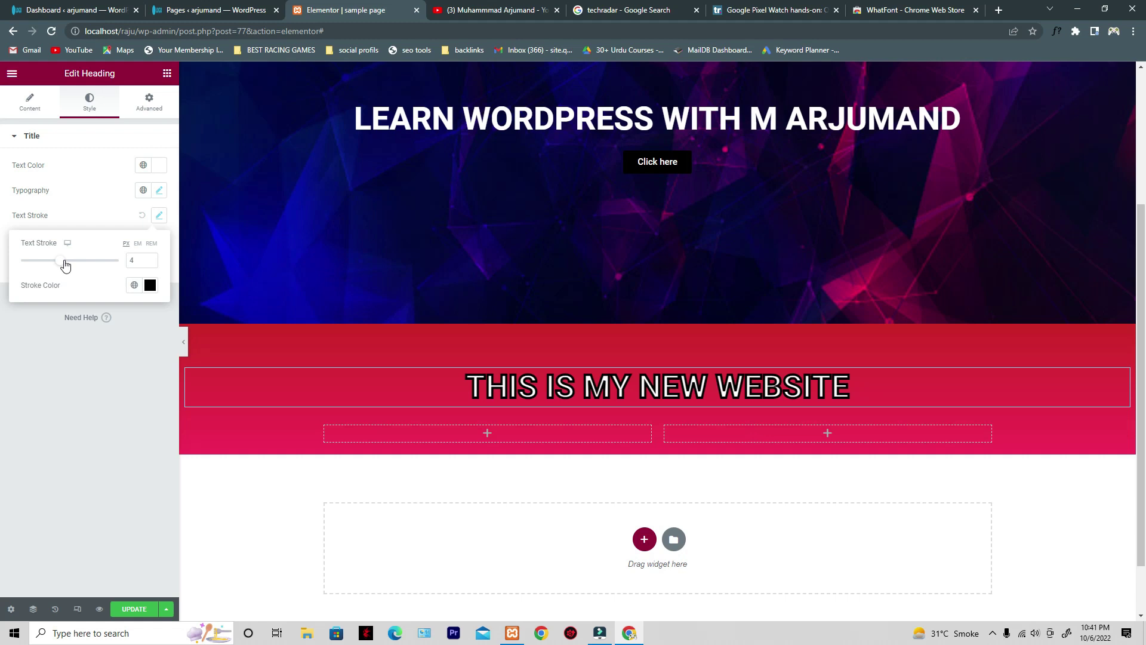
{"action": "left_click_drag", "start_coordinate": [65, 265], "coordinate": [52, 269]}
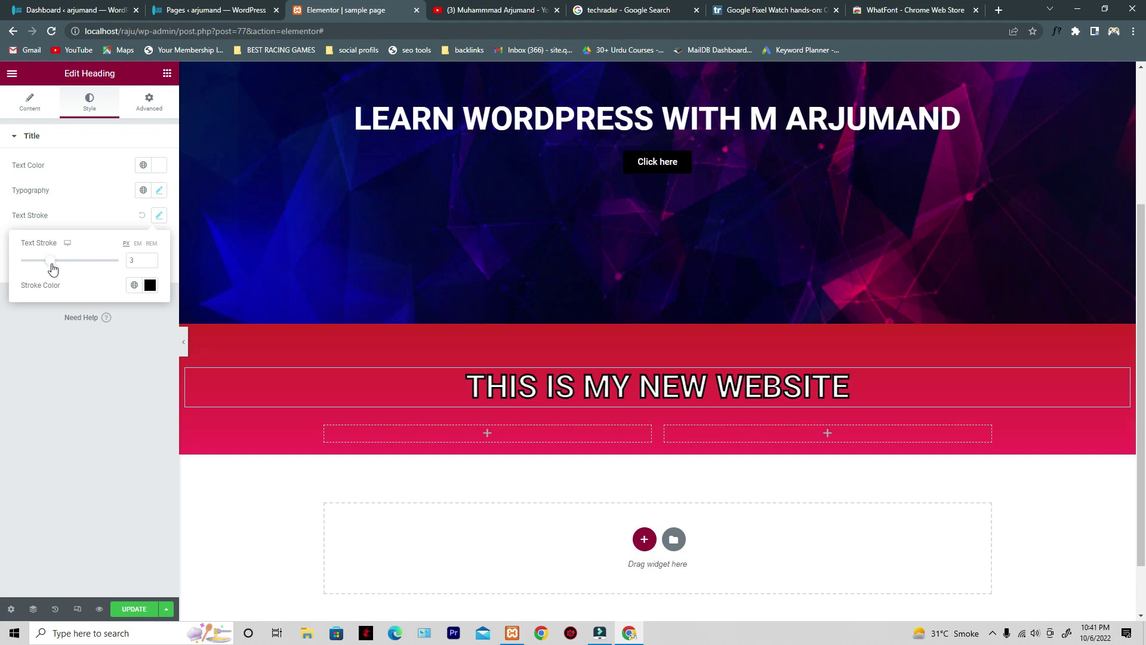
{"action": "left_click", "coordinate": [150, 284]}
{"action": "left_click", "coordinate": [146, 366]}
{"action": "left_click", "coordinate": [185, 331]}
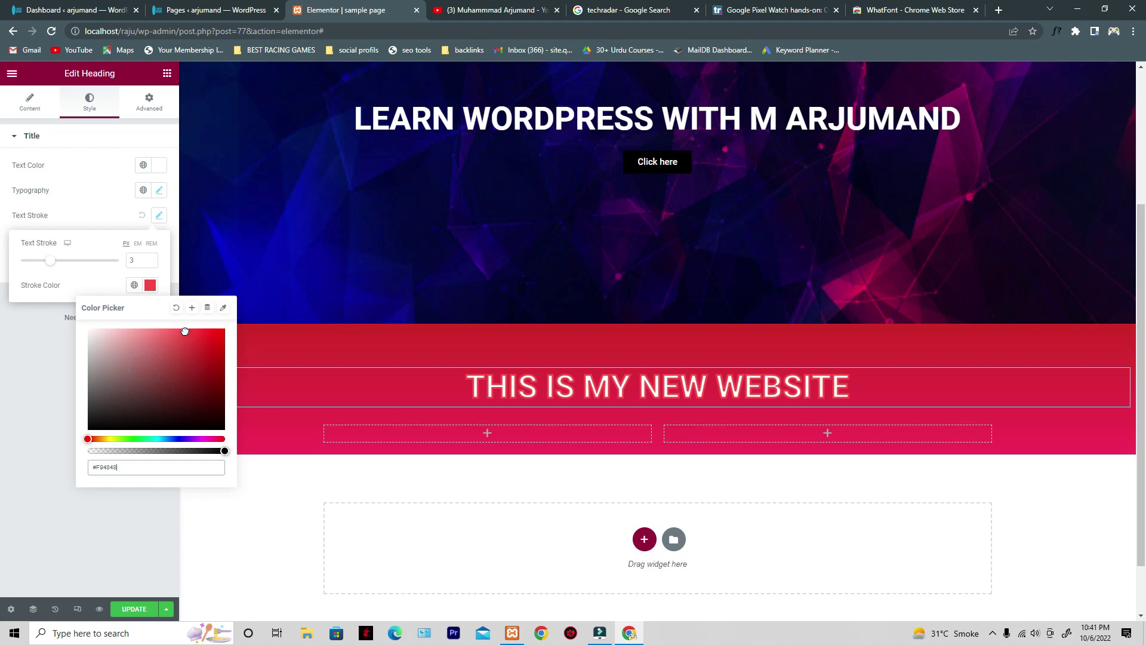
{"action": "left_click", "coordinate": [216, 333]}
{"action": "left_click", "coordinate": [147, 359]}
{"action": "left_click", "coordinate": [115, 350]}
{"action": "left_click", "coordinate": [90, 345]}
{"action": "left_click", "coordinate": [136, 333]}
{"action": "mouse_move", "coordinate": [149, 332]}
{"action": "left_mouse_down"}
{"action": "mouse_move", "coordinate": [191, 330]}
{"action": "mouse_move", "coordinate": [200, 348]}
{"action": "mouse_move", "coordinate": [179, 324]}
{"action": "mouse_move", "coordinate": [156, 325]}
{"action": "left_mouse_up"}
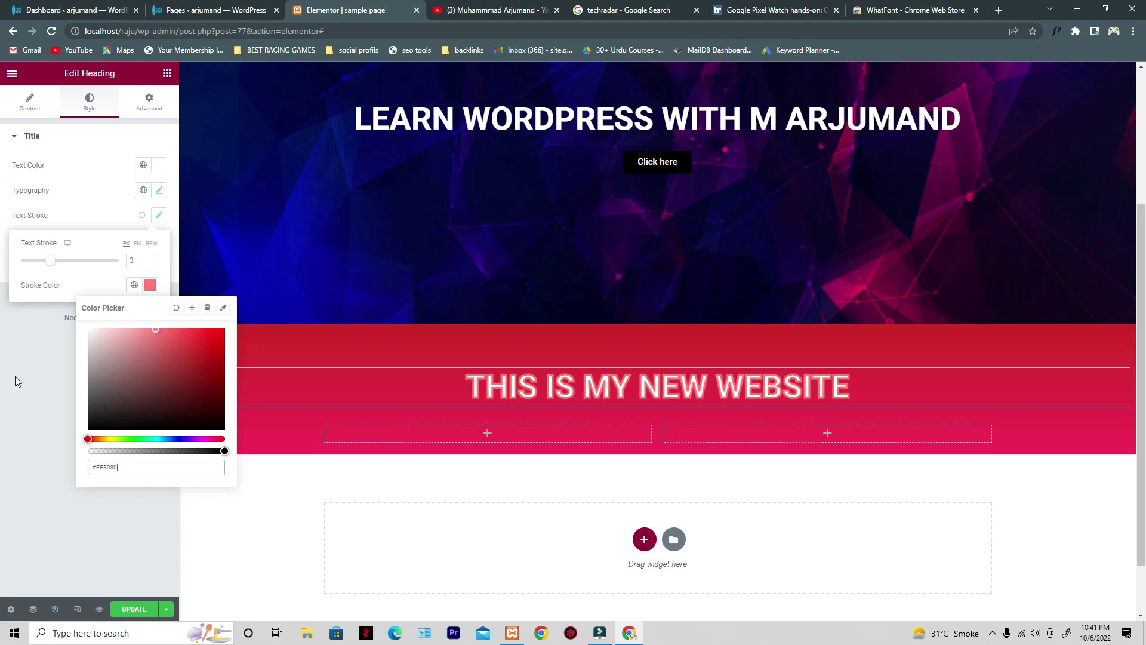
{"action": "left_click", "coordinate": [150, 288]}
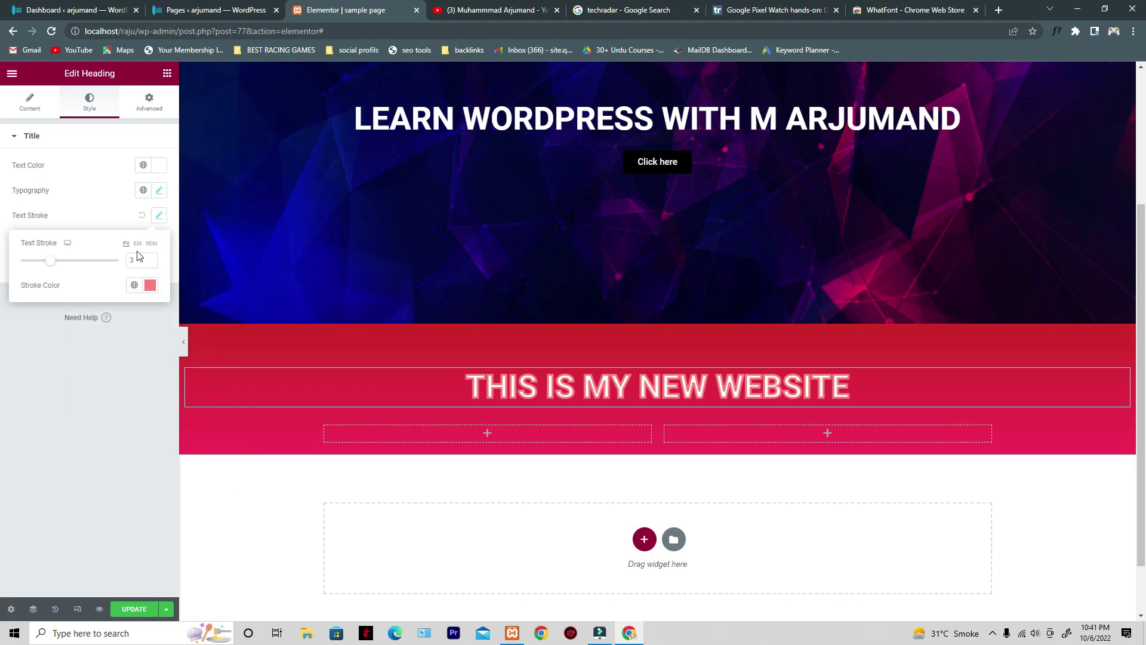
{"action": "left_click", "coordinate": [151, 258]}
{"action": "left_click", "coordinate": [151, 258]}
{"action": "left_click", "coordinate": [150, 258]}
{"action": "left_click", "coordinate": [150, 258]}
{"action": "left_click", "coordinate": [150, 258]}
{"action": "left_click", "coordinate": [150, 258]}
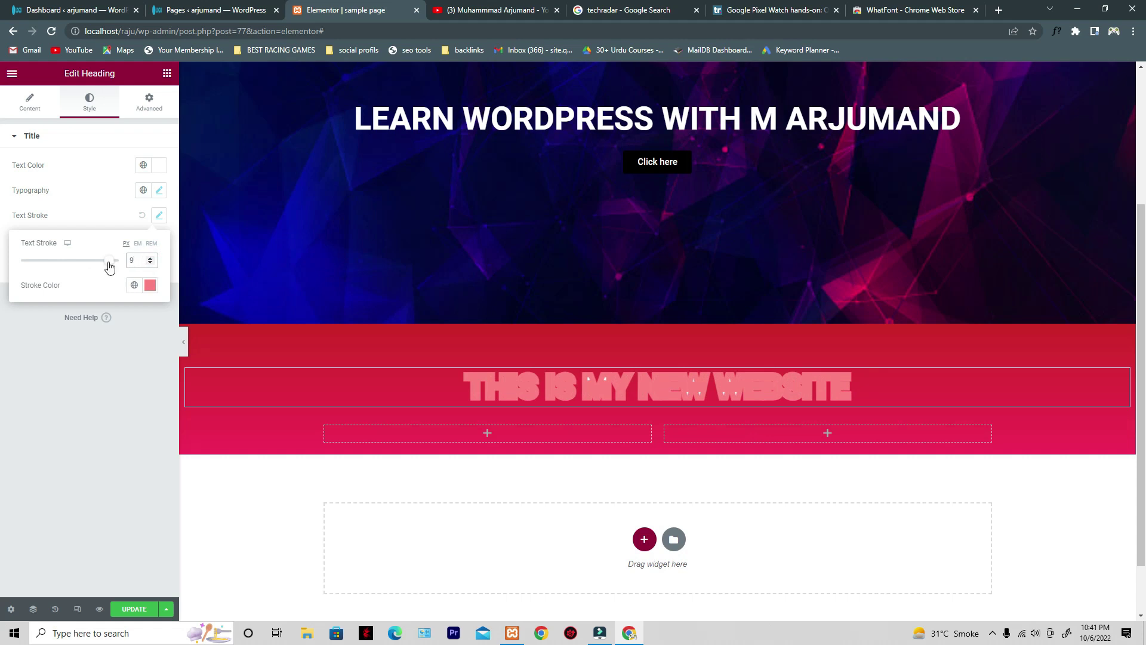
{"action": "mouse_move", "coordinate": [108, 264]}
{"action": "left_mouse_down"}
{"action": "mouse_move", "coordinate": [31, 266]}
{"action": "mouse_move", "coordinate": [124, 268]}
{"action": "mouse_move", "coordinate": [13, 269]}
{"action": "mouse_move", "coordinate": [109, 265]}
{"action": "left_mouse_up"}
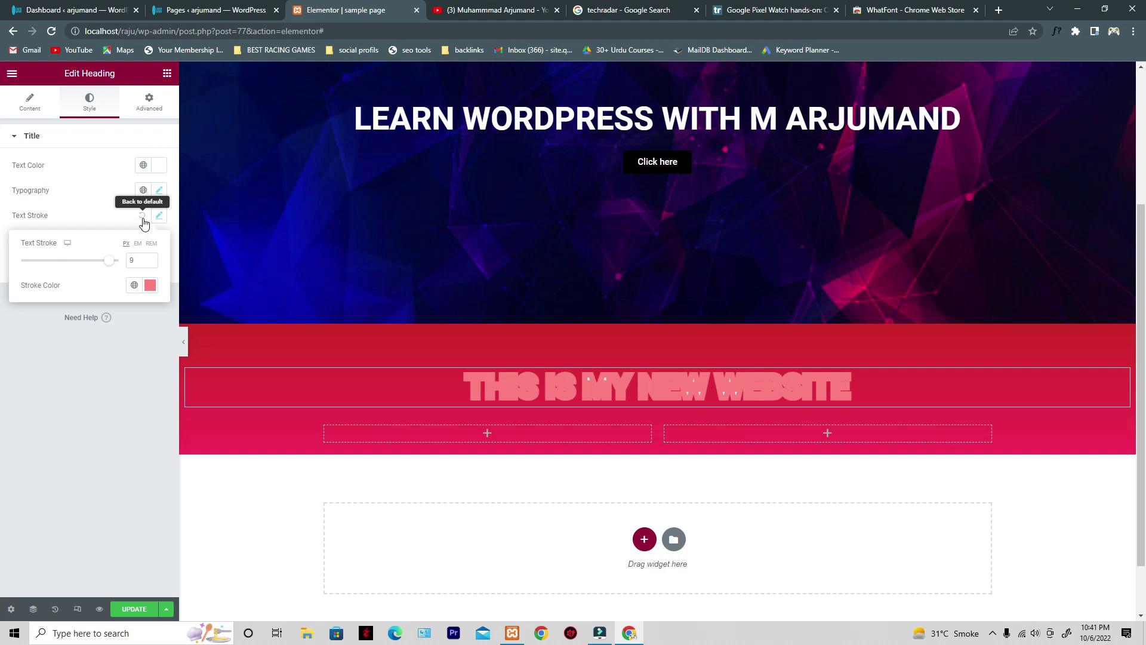
{"action": "left_click", "coordinate": [142, 216]}
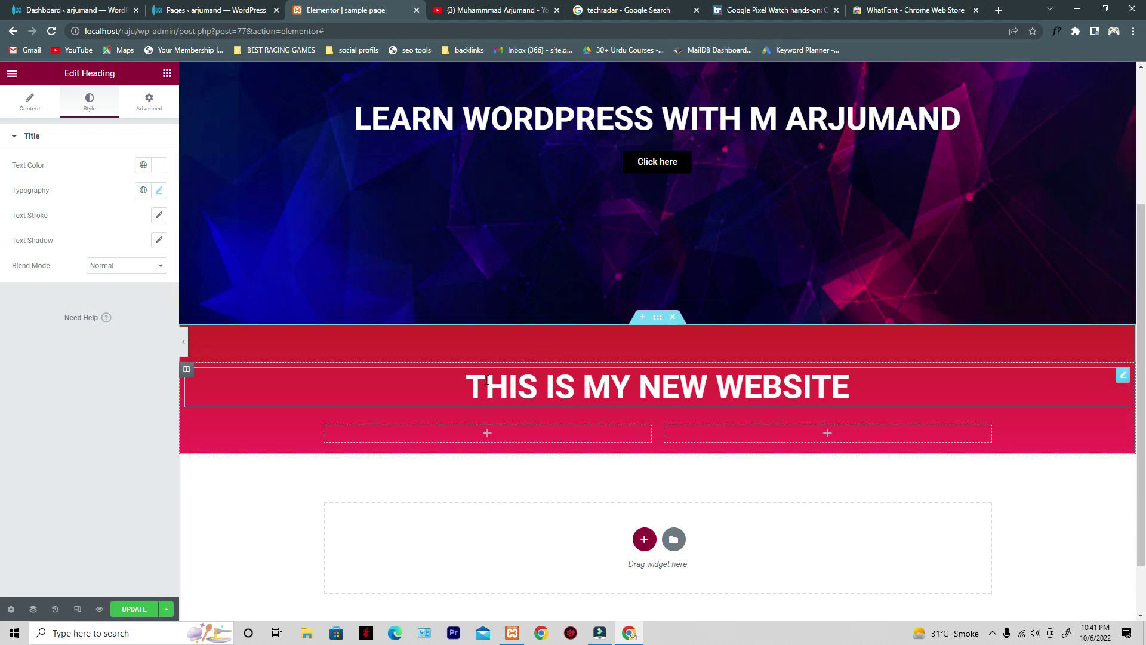
{"action": "left_click_drag", "start_coordinate": [466, 389], "coordinate": [885, 386]}
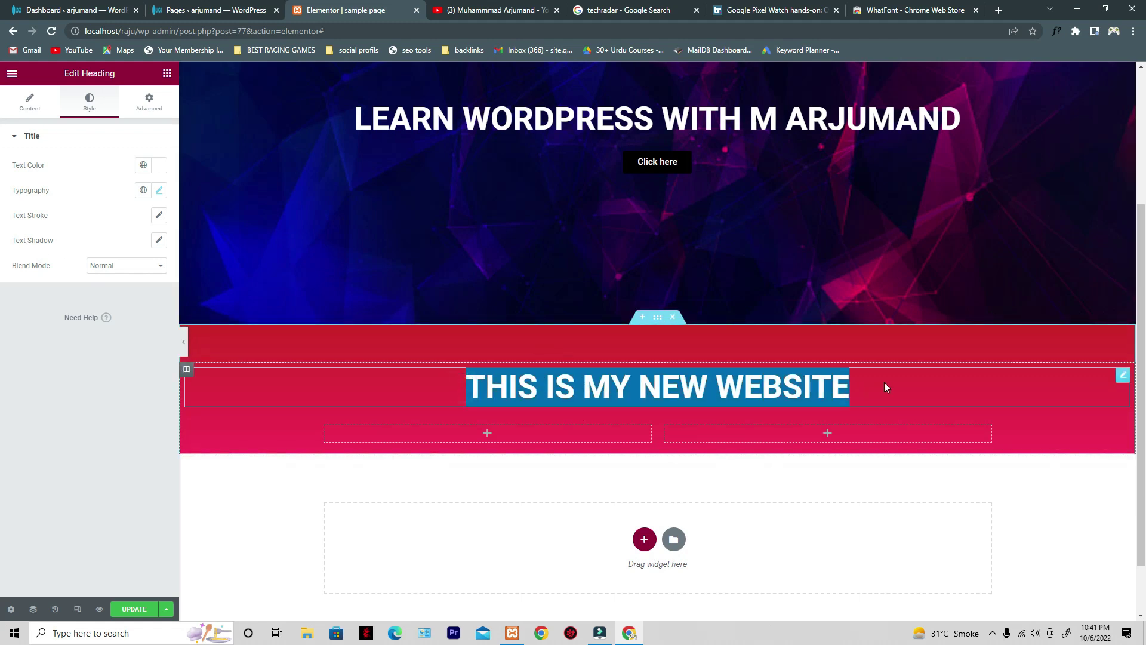
{"action": "left_click", "coordinate": [159, 240]}
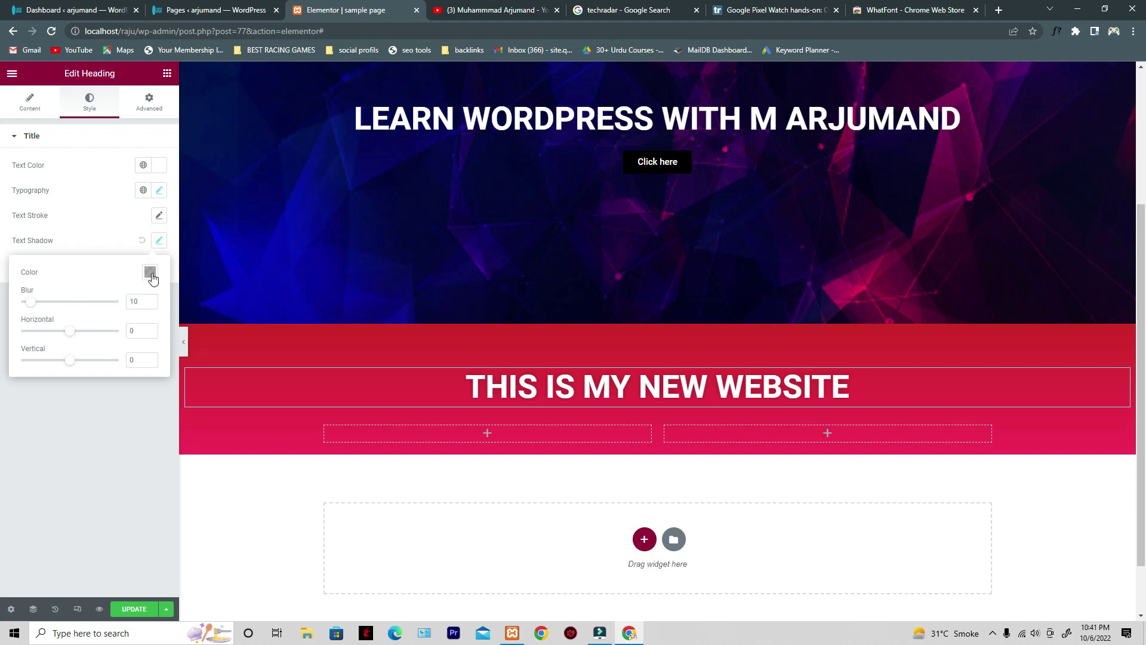
{"action": "left_click", "coordinate": [151, 273]}
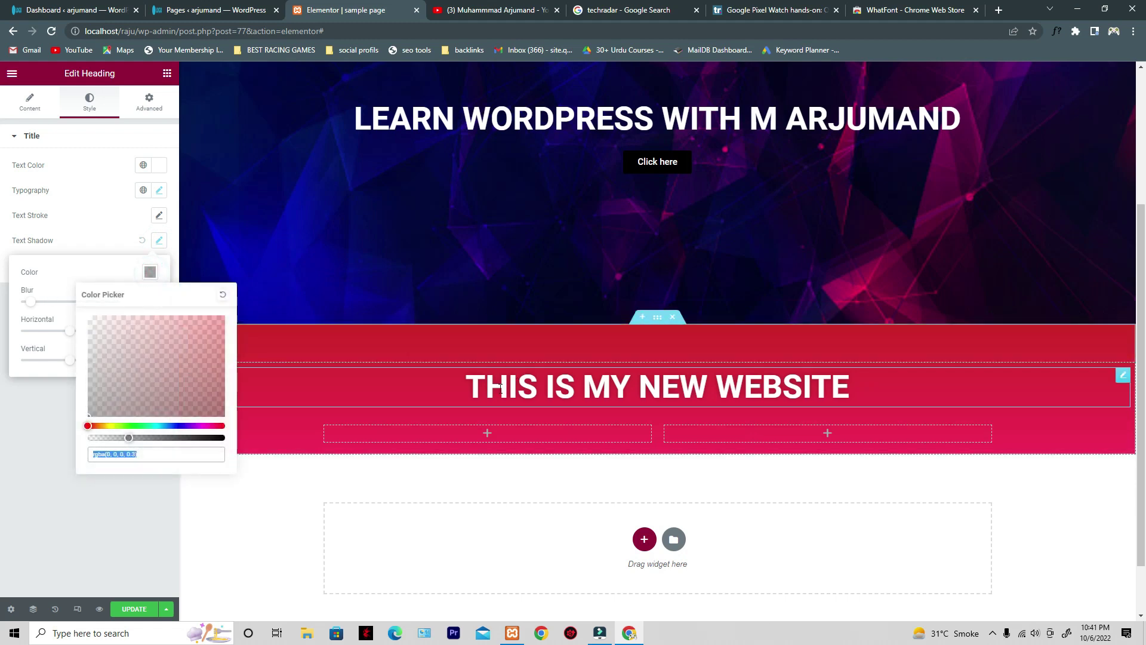
{"action": "left_click", "coordinate": [141, 241]}
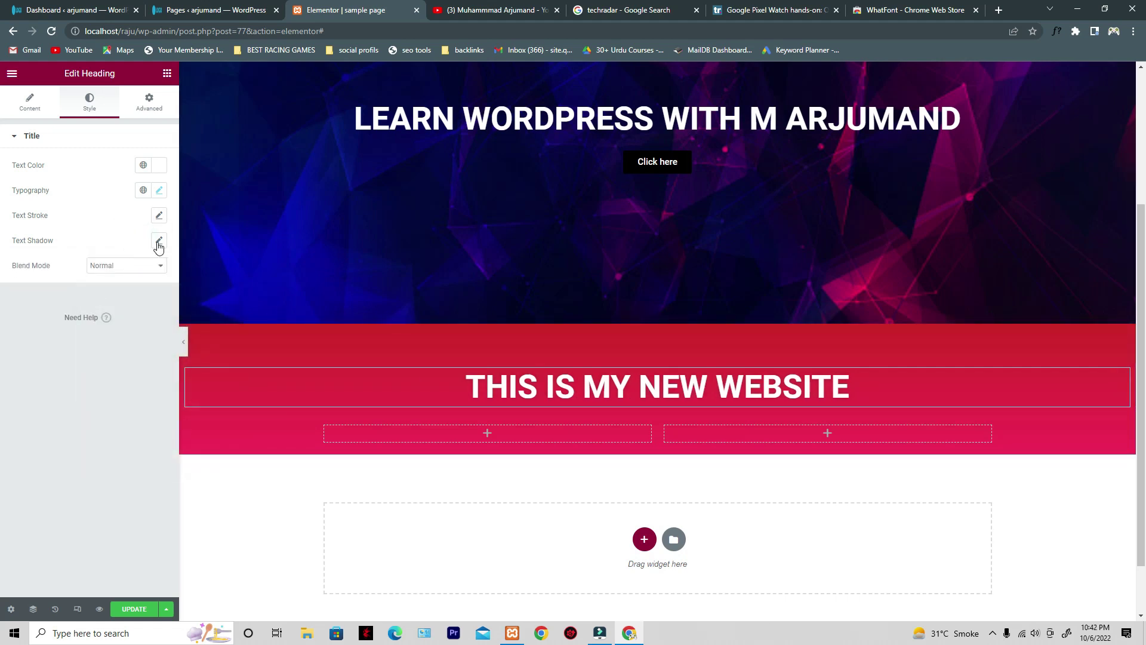
{"action": "left_click", "coordinate": [158, 243]}
{"action": "left_click", "coordinate": [151, 272]}
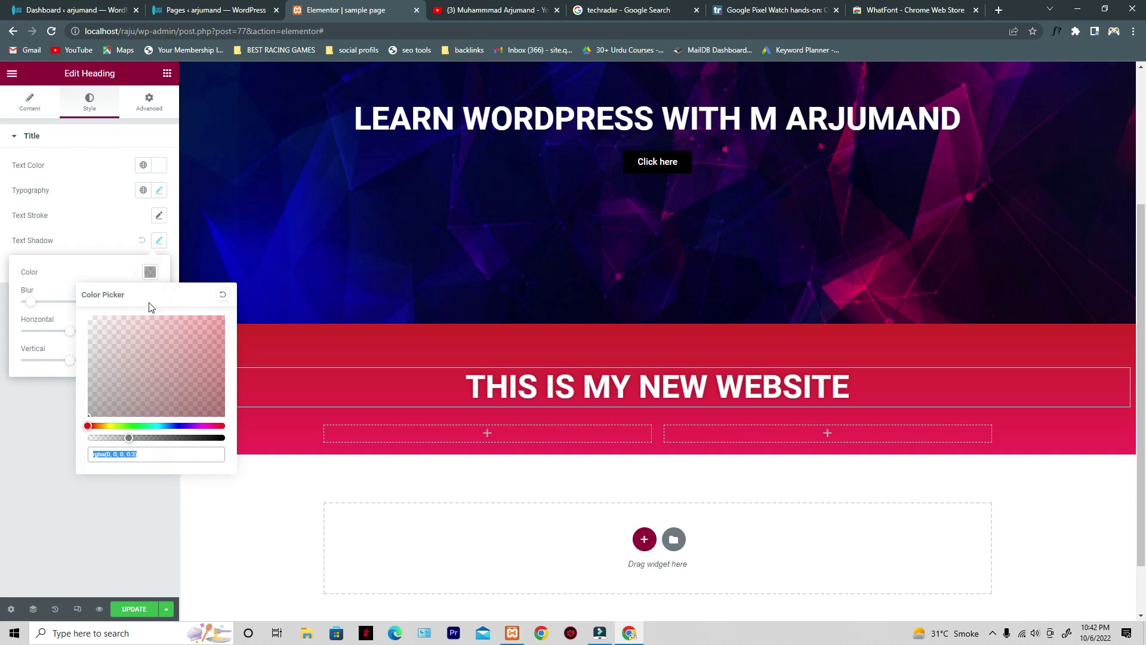
{"action": "left_click", "coordinate": [50, 272]}
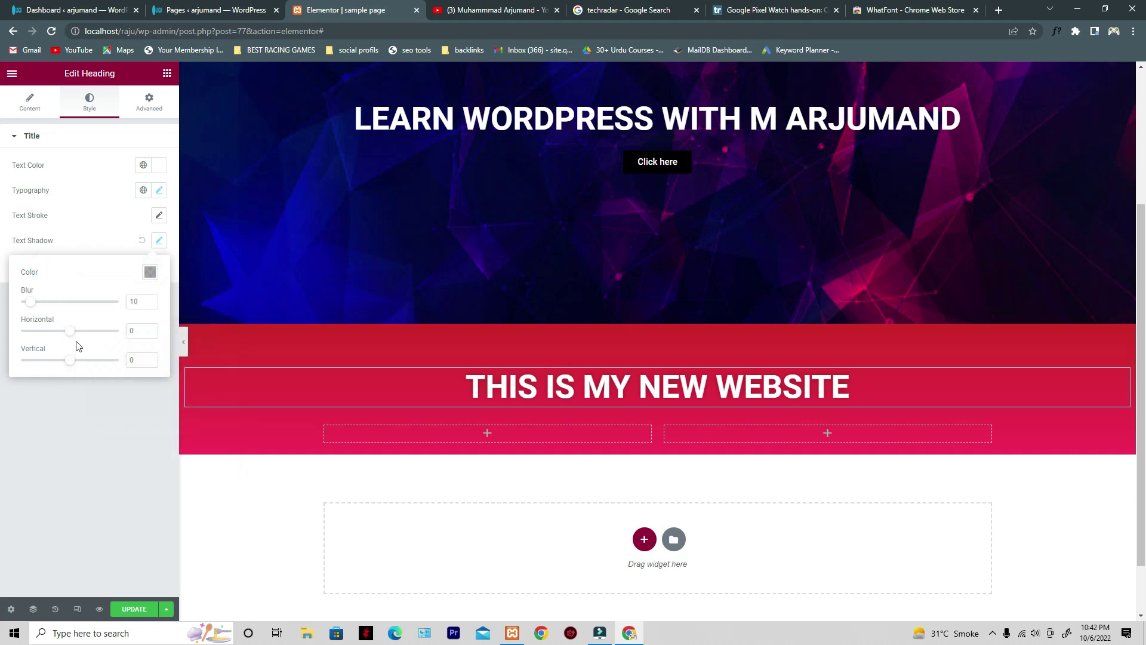
{"action": "left_click_drag", "start_coordinate": [73, 338], "coordinate": [70, 361]}
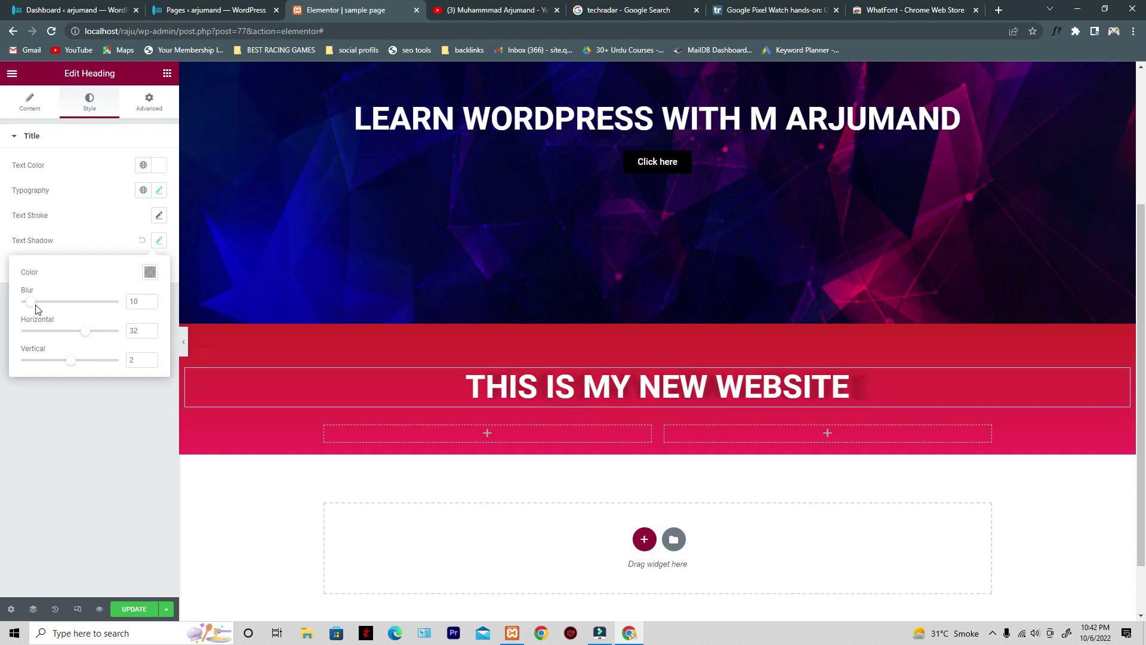
{"action": "left_click_drag", "start_coordinate": [32, 309], "coordinate": [157, 305]}
{"action": "left_click", "coordinate": [20, 309]}
{"action": "left_click_drag", "start_coordinate": [87, 330], "coordinate": [145, 333]}
{"action": "left_click", "coordinate": [172, 343]}
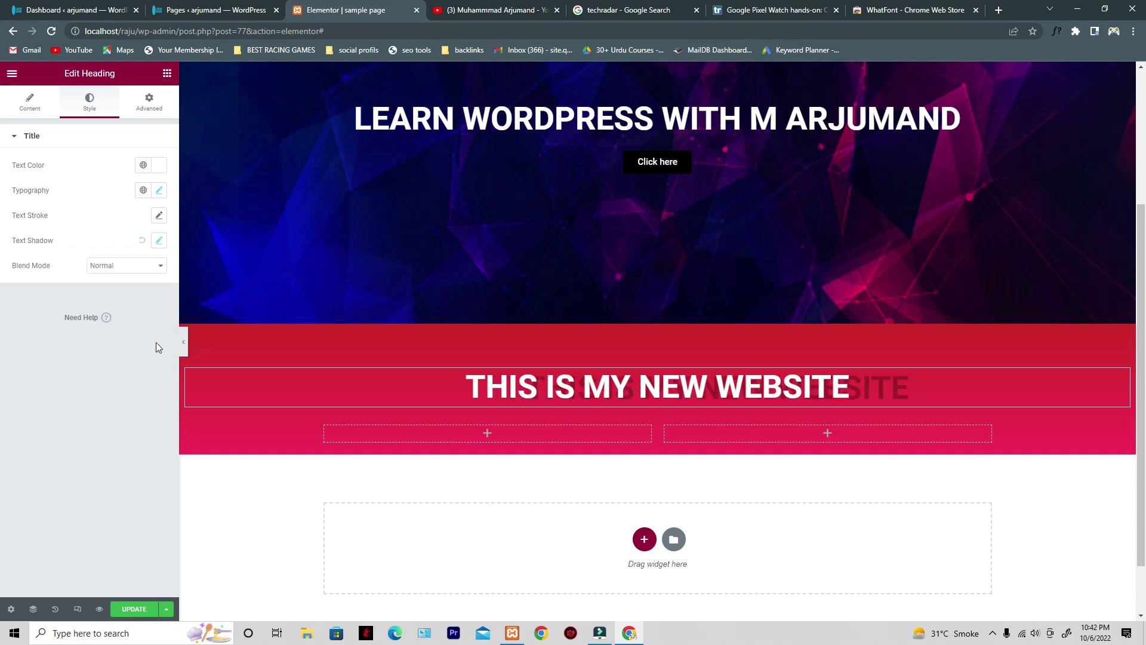
{"action": "left_click", "coordinate": [159, 240]}
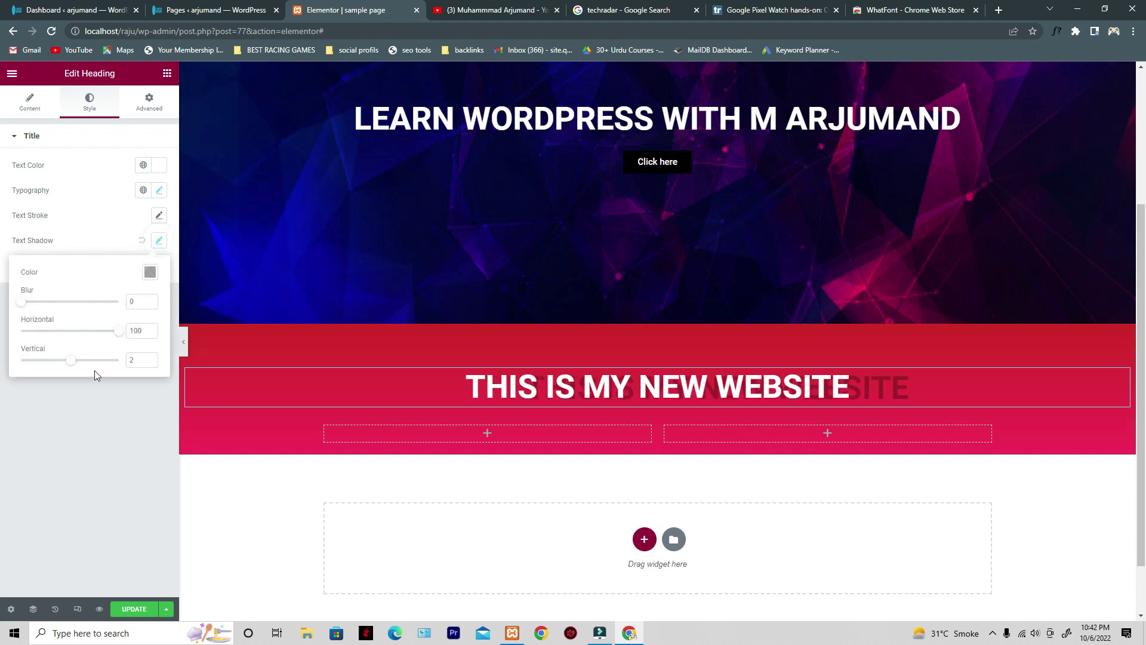
{"action": "mouse_move", "coordinate": [72, 366]}
{"action": "left_mouse_down"}
{"action": "mouse_move", "coordinate": [108, 366]}
{"action": "mouse_move", "coordinate": [69, 366]}
{"action": "left_mouse_up"}
{"action": "left_click", "coordinate": [150, 273]}
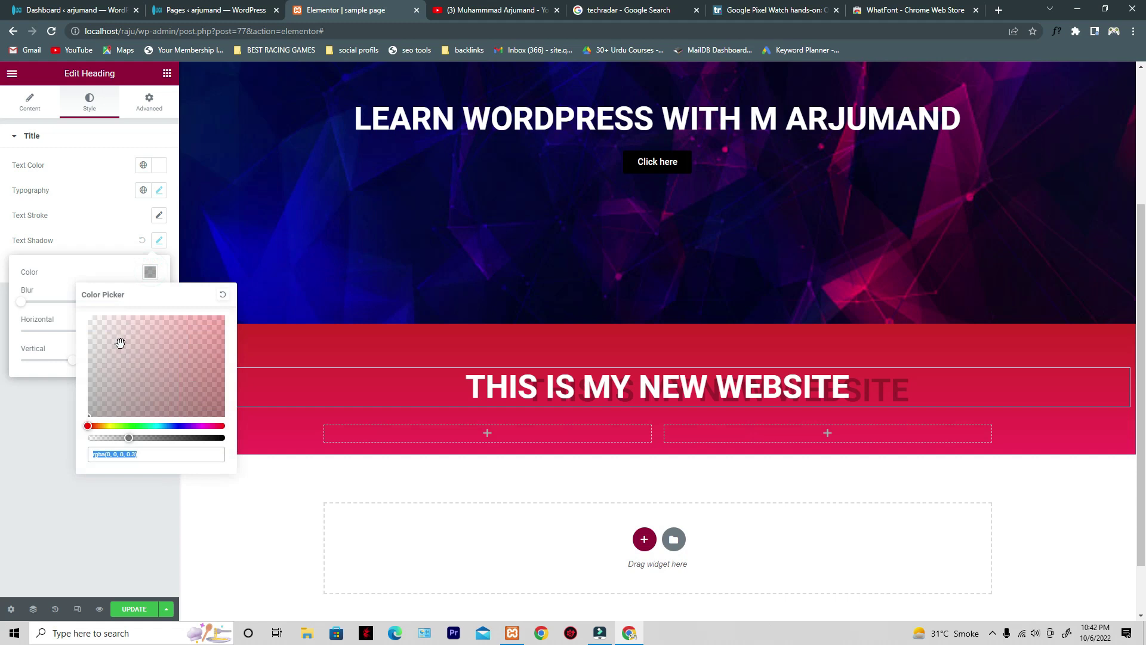
{"action": "mouse_move", "coordinate": [129, 435]}
{"action": "left_mouse_down"}
{"action": "mouse_move", "coordinate": [169, 436]}
{"action": "mouse_move", "coordinate": [140, 436]}
{"action": "left_mouse_up"}
{"action": "left_click_drag", "start_coordinate": [112, 392], "coordinate": [191, 426]}
{"action": "left_click_drag", "start_coordinate": [163, 355], "coordinate": [124, 371]}
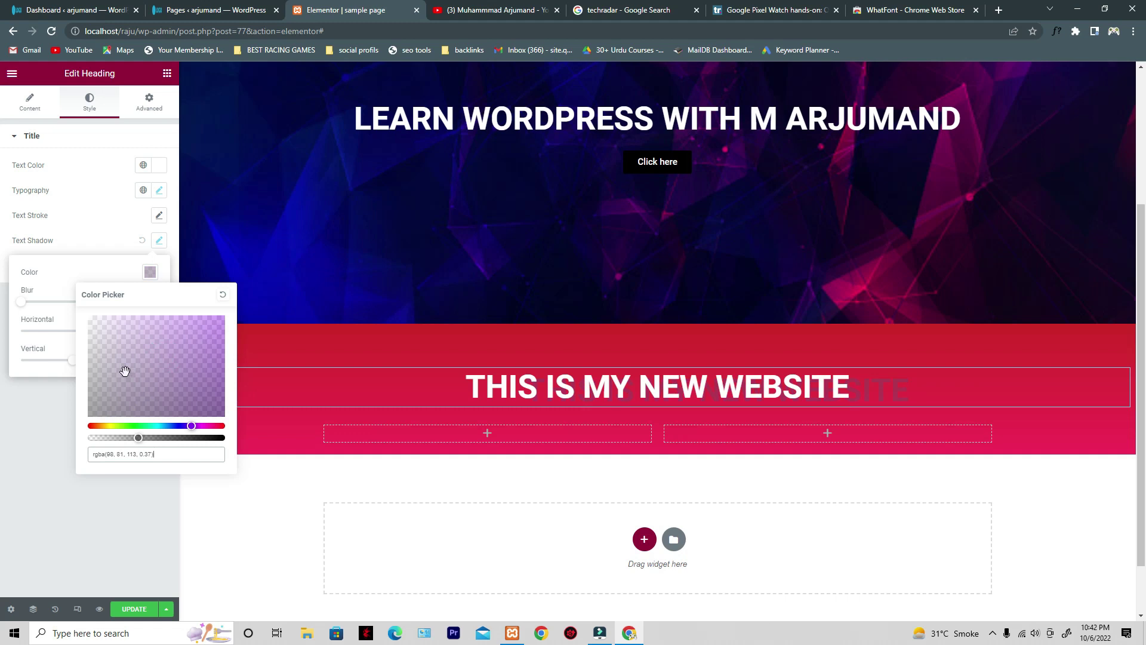
{"action": "left_click", "coordinate": [17, 492]}
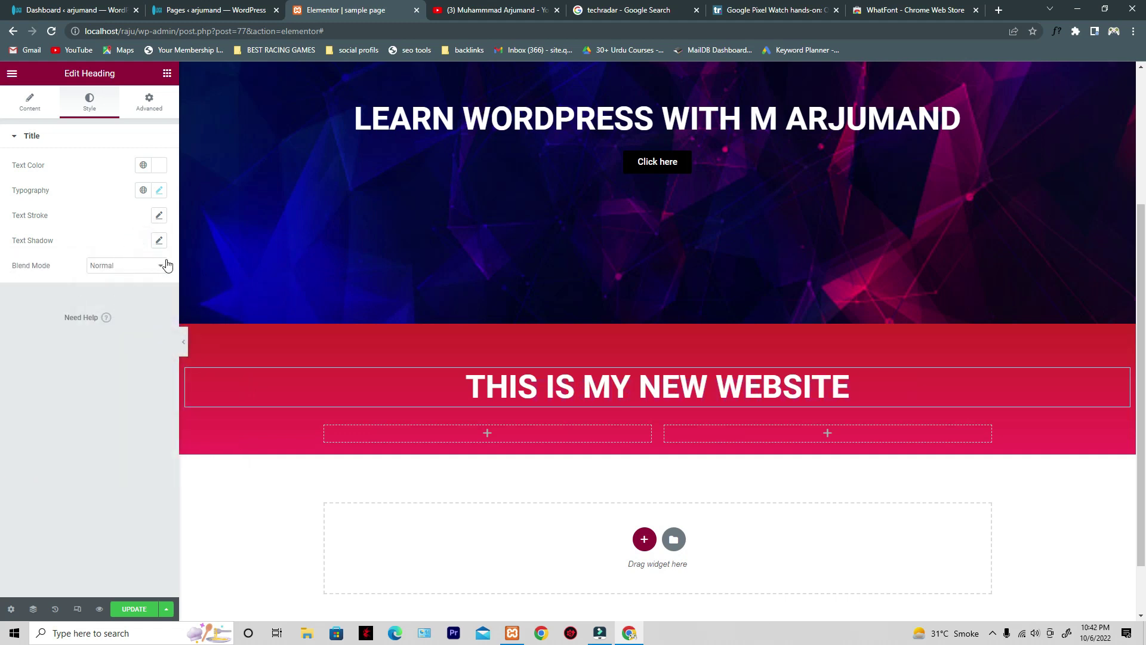
{"action": "left_click", "coordinate": [115, 271]}
{"action": "left_click", "coordinate": [110, 287]}
{"action": "left_click", "coordinate": [120, 271]}
{"action": "left_click", "coordinate": [120, 297]}
{"action": "left_click", "coordinate": [117, 275]}
{"action": "left_click", "coordinate": [115, 315]}
{"action": "left_click", "coordinate": [120, 267]}
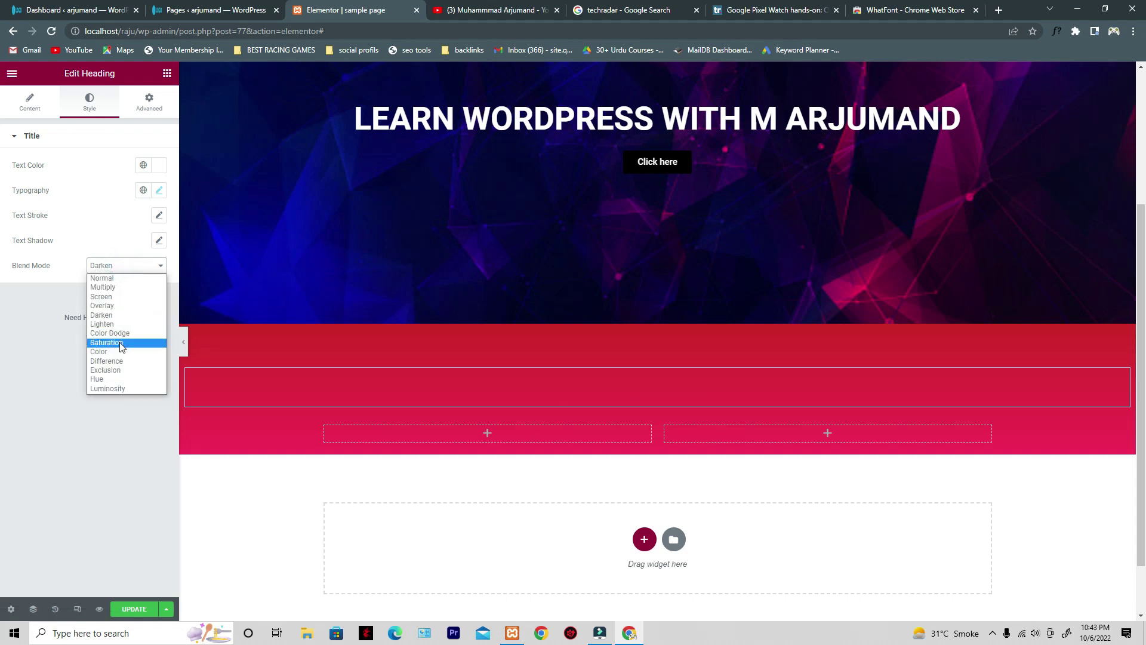
{"action": "left_click", "coordinate": [120, 335]}
{"action": "left_click", "coordinate": [129, 270]}
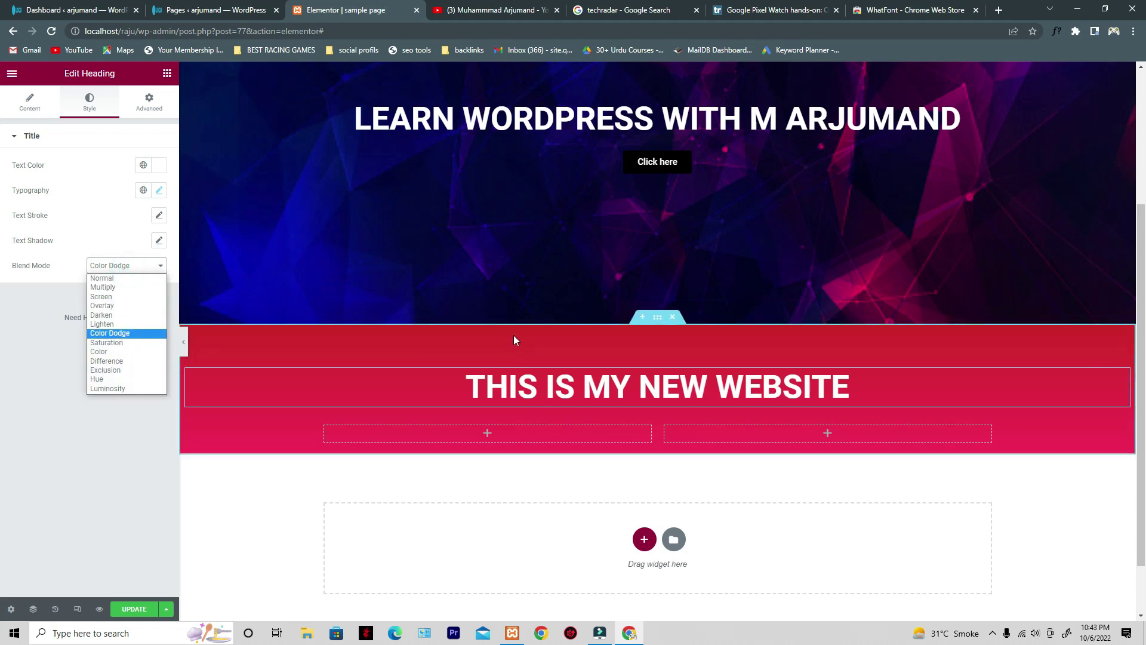
{"action": "left_click", "coordinate": [138, 351]}
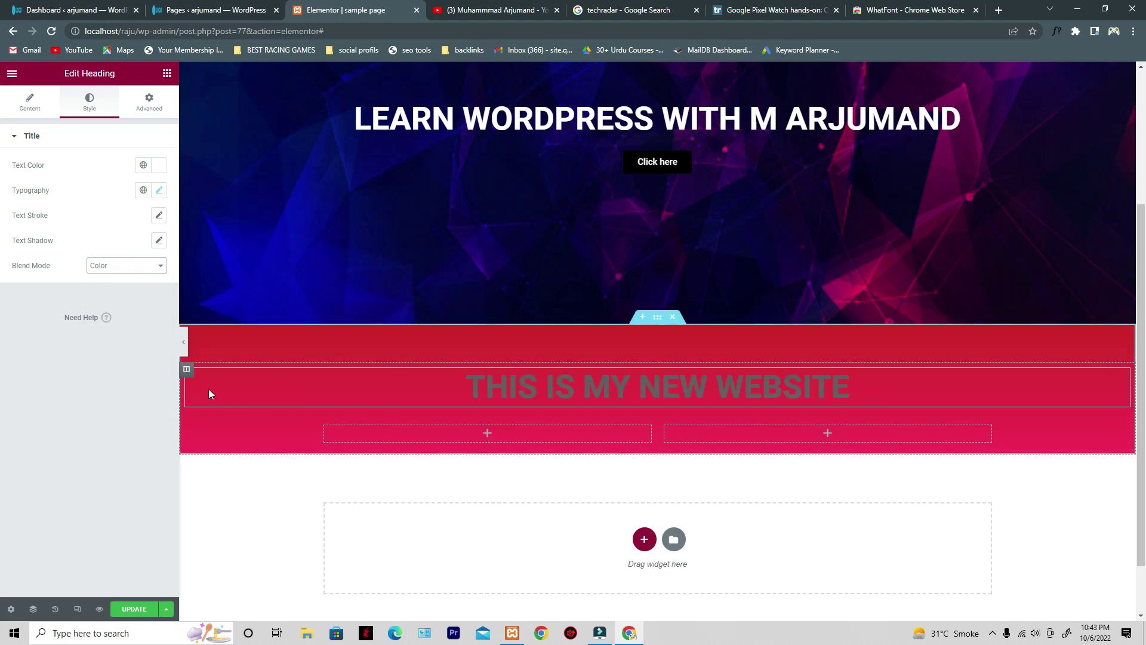
{"action": "left_click", "coordinate": [126, 265]}
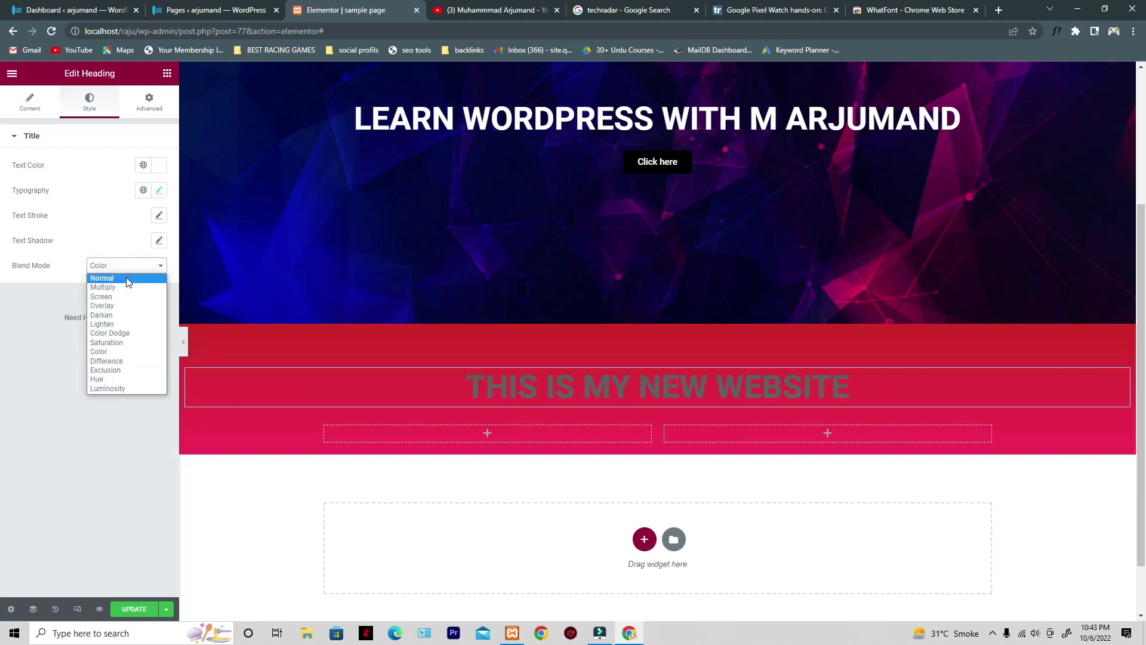
{"action": "left_click", "coordinate": [127, 278]}
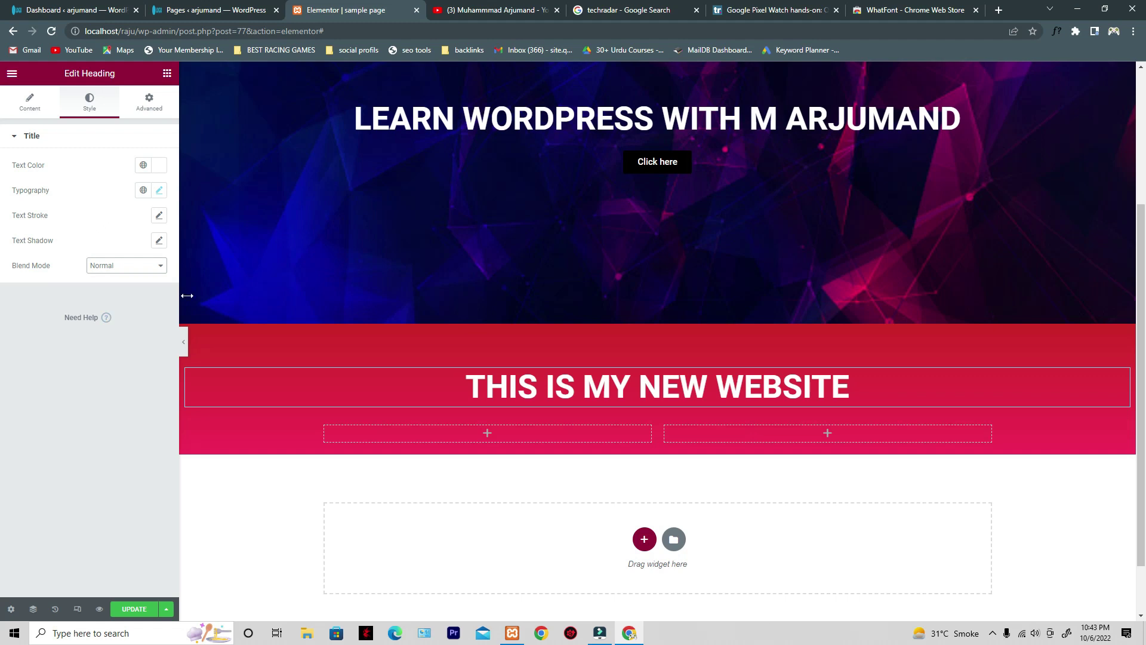
- Review the heading's Advanced layout options, keeping width and position at Default
{"action": "left_click", "coordinate": [148, 107]}
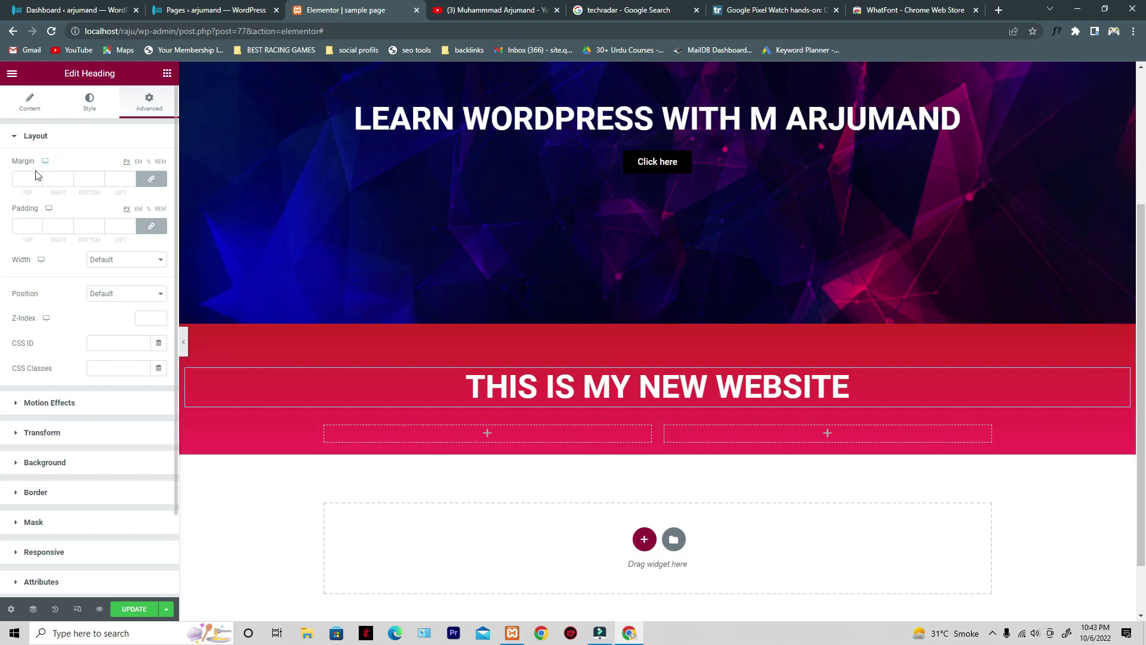
{"action": "left_click", "coordinate": [113, 261]}
{"action": "left_click", "coordinate": [120, 255]}
{"action": "left_click", "coordinate": [127, 299]}
{"action": "left_click", "coordinate": [128, 299]}
{"action": "scroll", "coordinate": [72, 390], "scroll_direction": "down", "scroll_amount": 1}
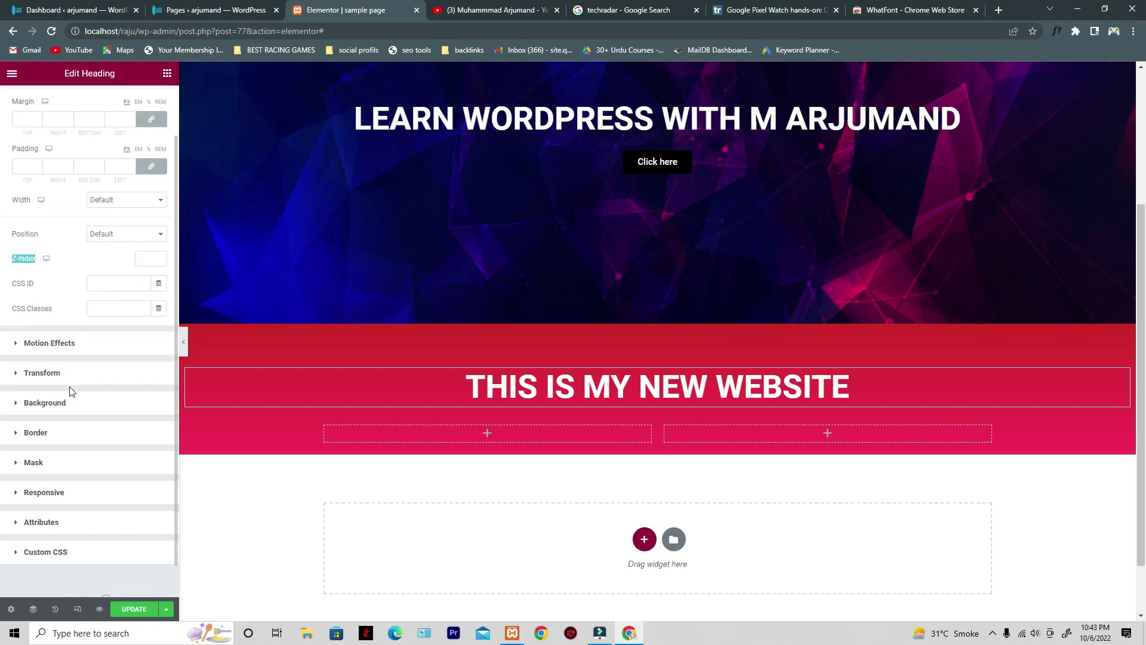
- Give the heading a Fade In Down entrance animation with Normal duration
{"action": "left_click", "coordinate": [75, 349]}
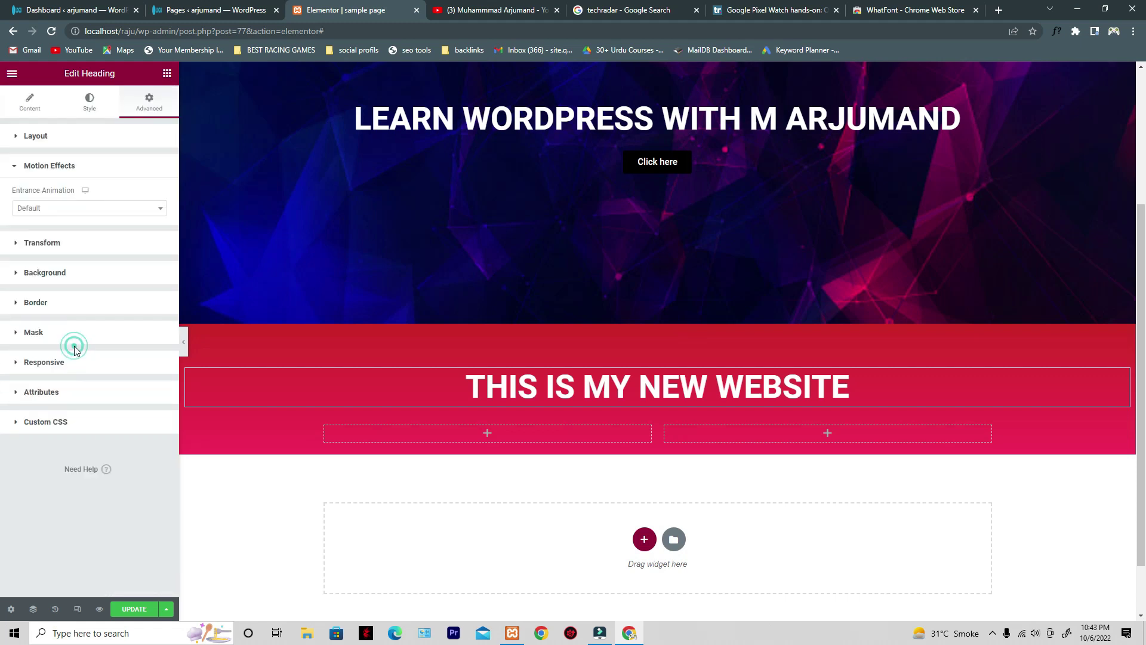
{"action": "left_click", "coordinate": [101, 212]}
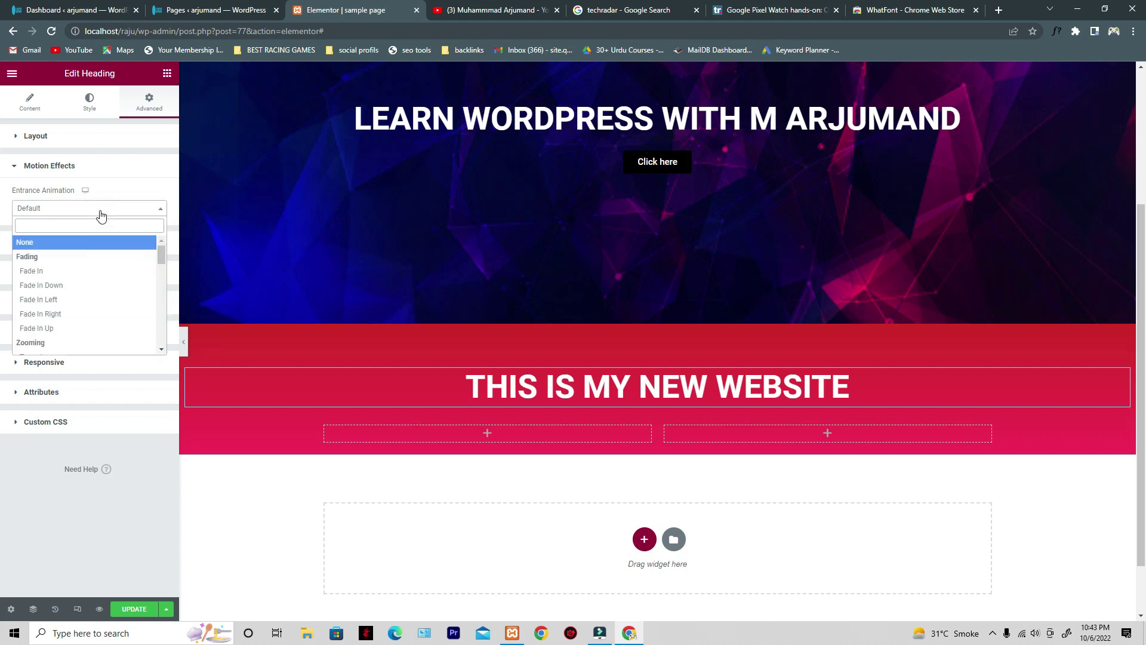
{"action": "left_click", "coordinate": [77, 292]}
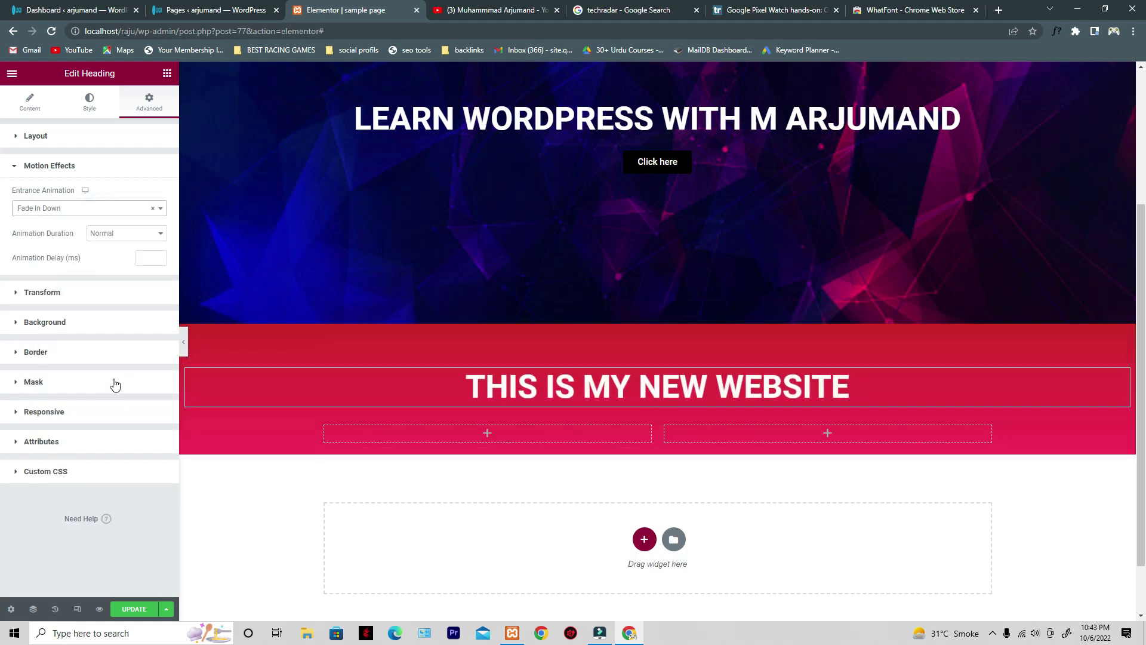
{"action": "left_click", "coordinate": [128, 235]}
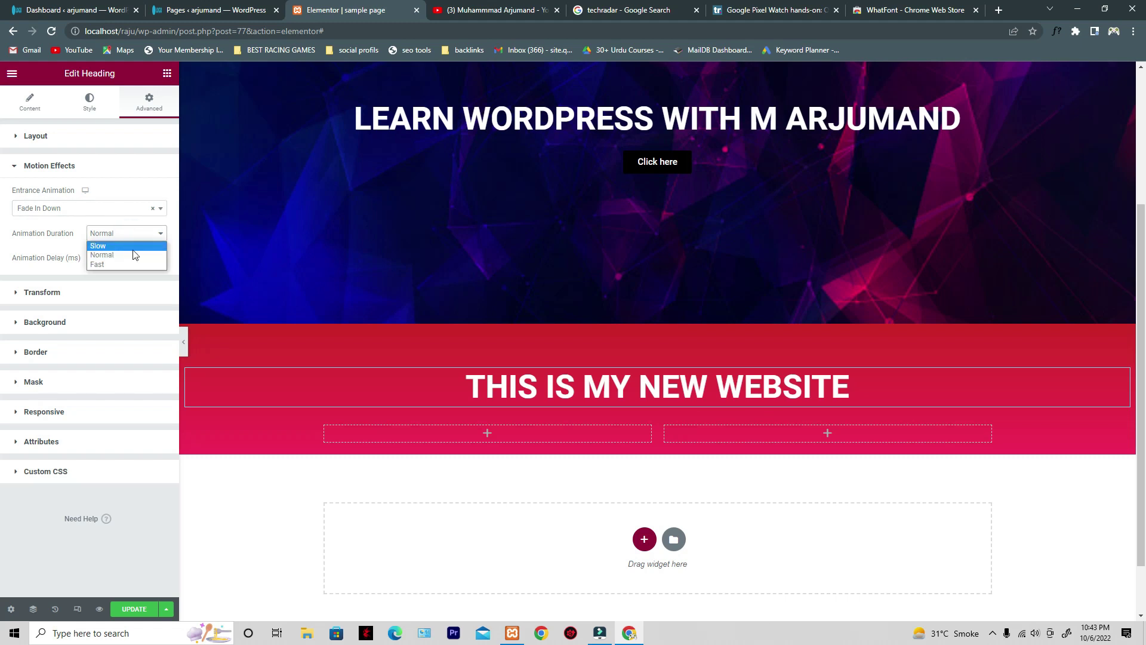
{"action": "left_click", "coordinate": [126, 255]}
{"action": "left_click", "coordinate": [119, 234]}
{"action": "left_click", "coordinate": [118, 255]}
{"action": "left_click", "coordinate": [102, 292]}
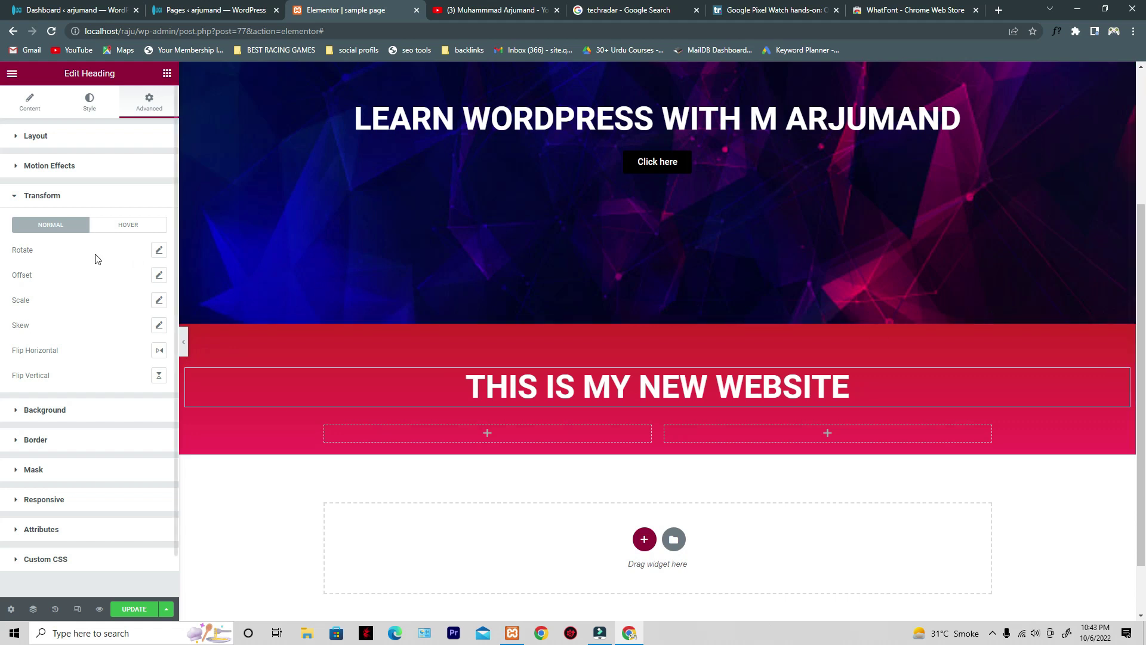
{"action": "left_click", "coordinate": [158, 251]}
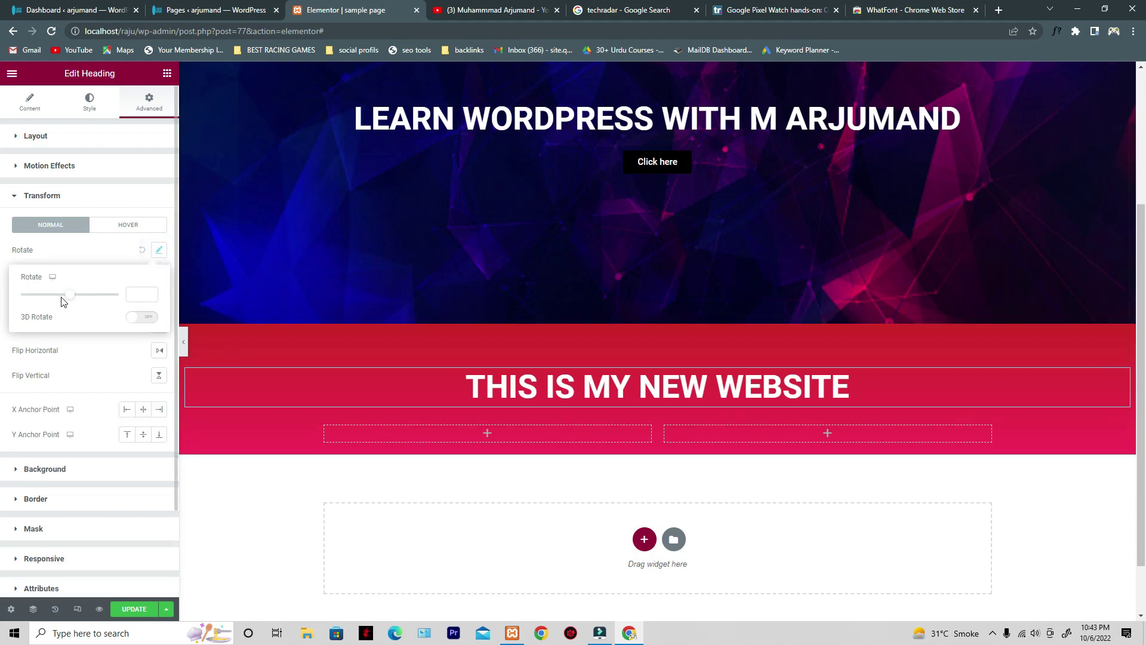
{"action": "mouse_move", "coordinate": [69, 300]}
{"action": "left_mouse_down"}
{"action": "mouse_move", "coordinate": [92, 299]}
{"action": "mouse_move", "coordinate": [34, 297]}
{"action": "mouse_move", "coordinate": [57, 294]}
{"action": "left_mouse_up"}
{"action": "scroll", "coordinate": [451, 286], "scroll_direction": "down", "scroll_amount": 3}
{"action": "scroll", "coordinate": [680, 342], "scroll_direction": "up", "scroll_amount": 6}
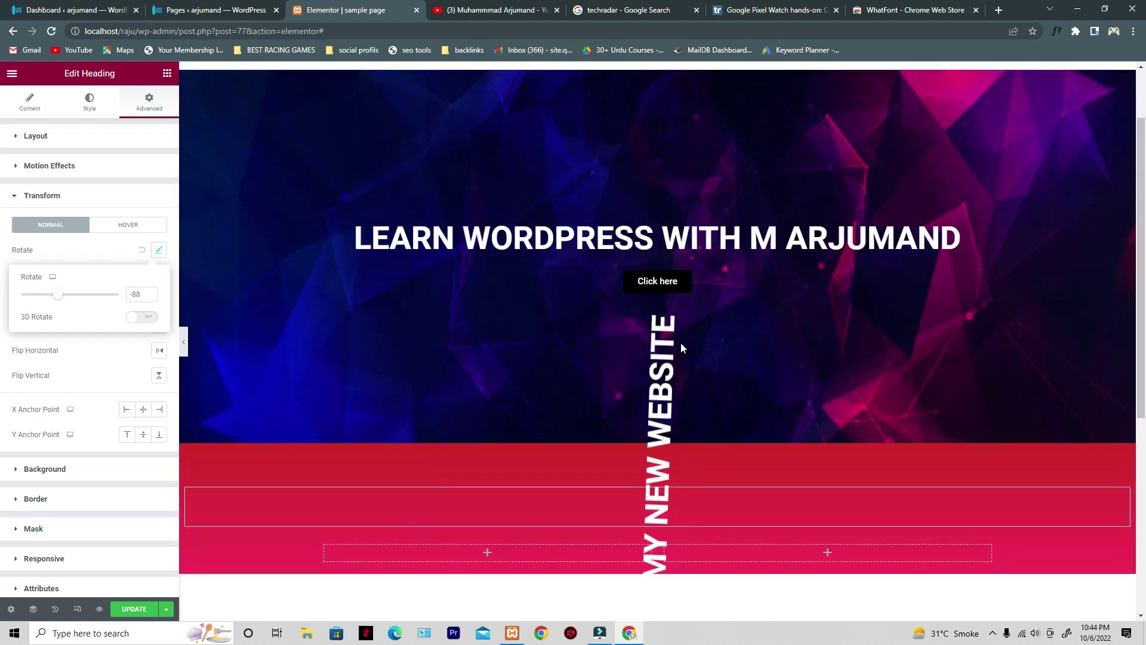
{"action": "scroll", "coordinate": [705, 358], "scroll_direction": "down", "scroll_amount": 1}
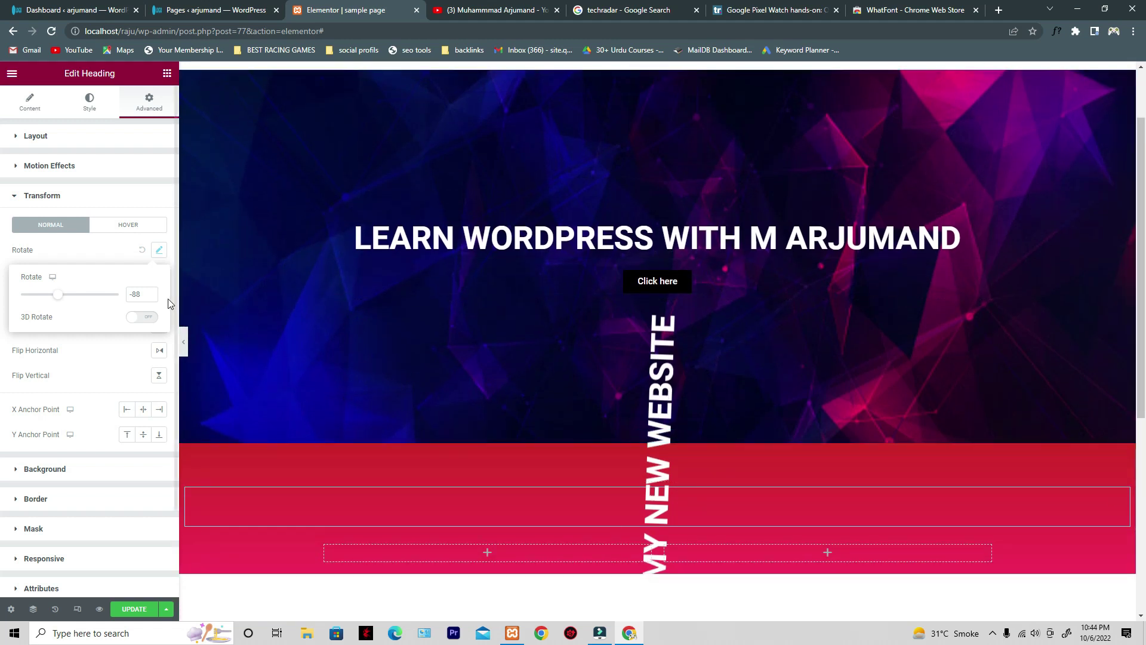
{"action": "left_click", "coordinate": [142, 249]}
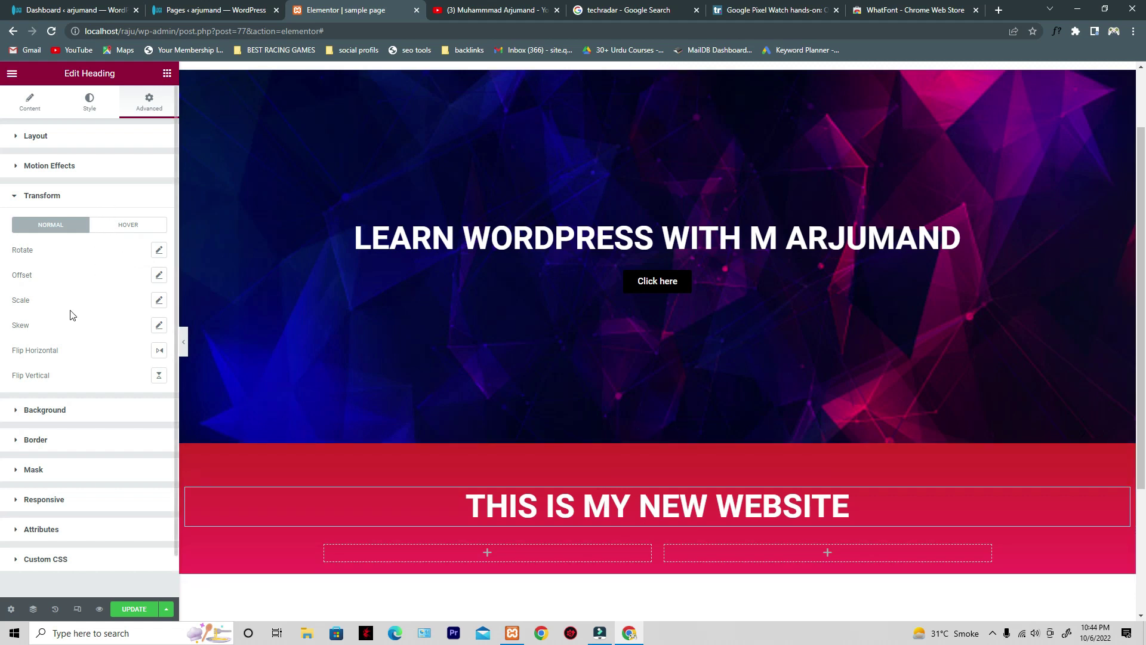
{"action": "scroll", "coordinate": [72, 315], "scroll_direction": "down", "scroll_amount": 1}
- Try a blue image as the heading's Classic background, then remove it
{"action": "left_click", "coordinate": [67, 371]}
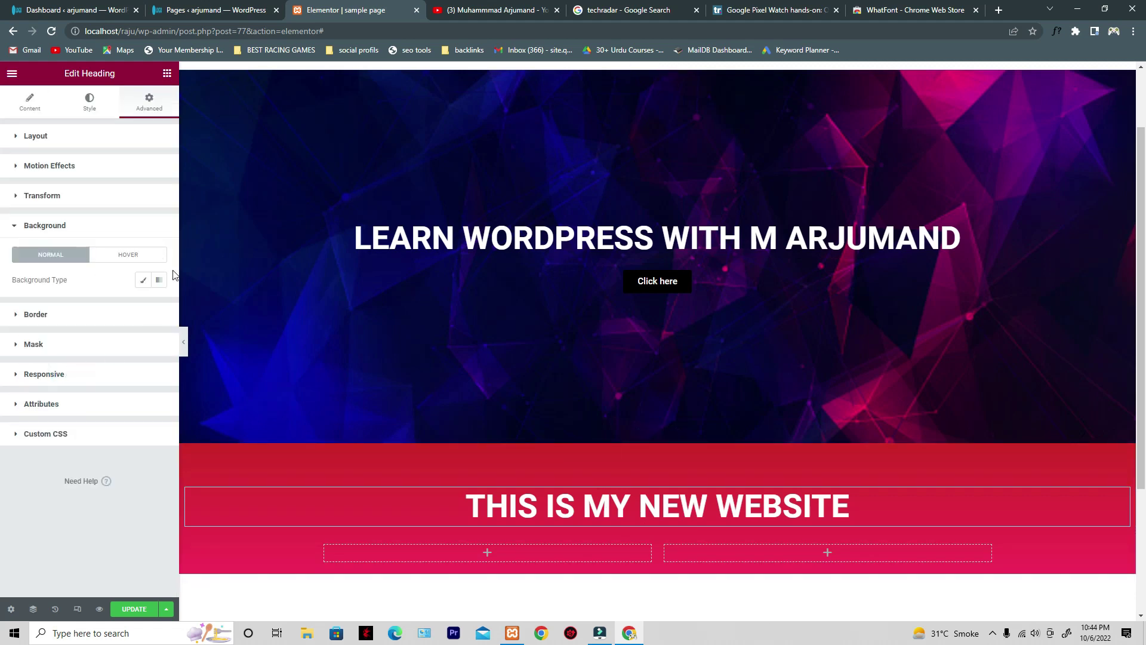
{"action": "left_click", "coordinate": [143, 280]}
{"action": "scroll", "coordinate": [333, 396], "scroll_direction": "down", "scroll_amount": 2}
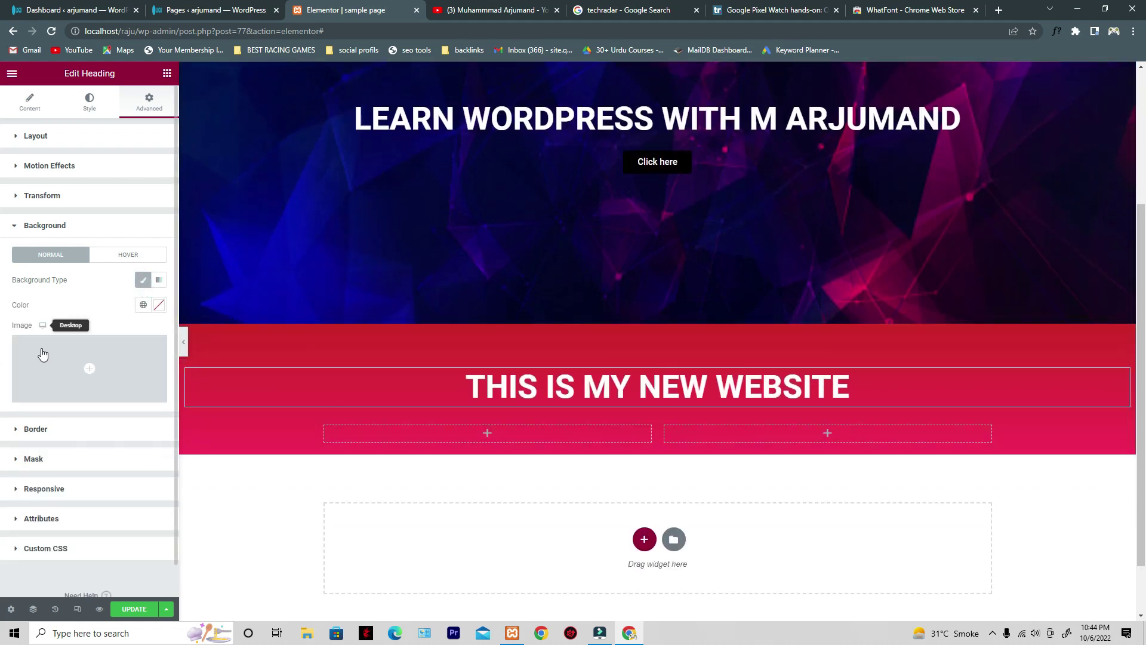
{"action": "left_click", "coordinate": [137, 355]}
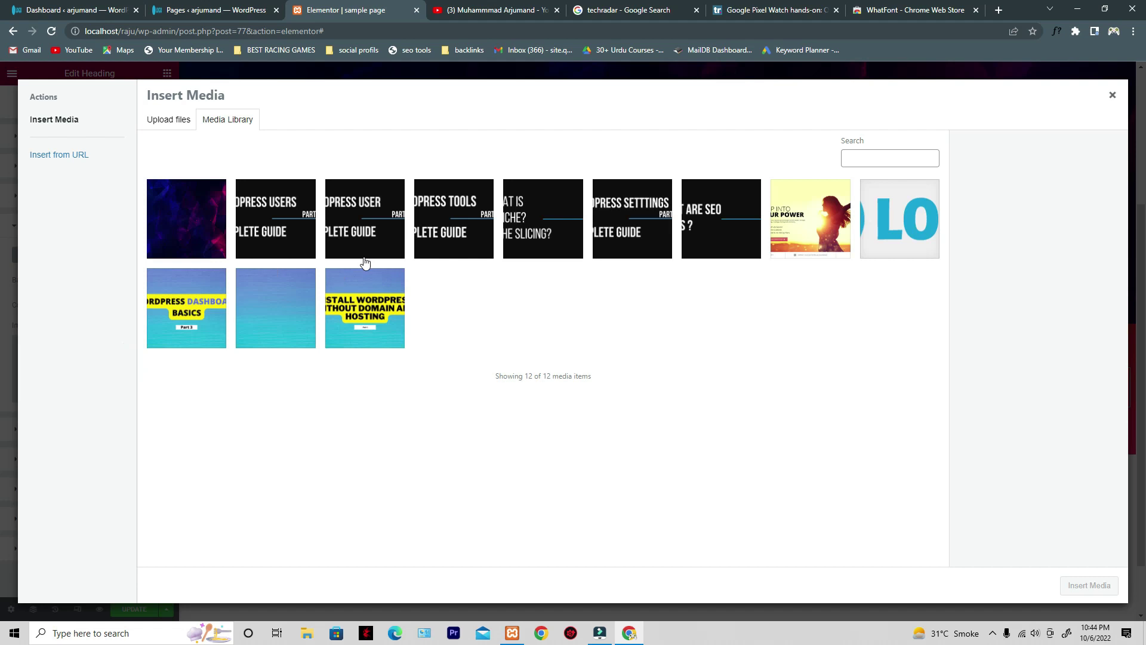
{"action": "left_click", "coordinate": [290, 310]}
{"action": "left_click", "coordinate": [1089, 585]}
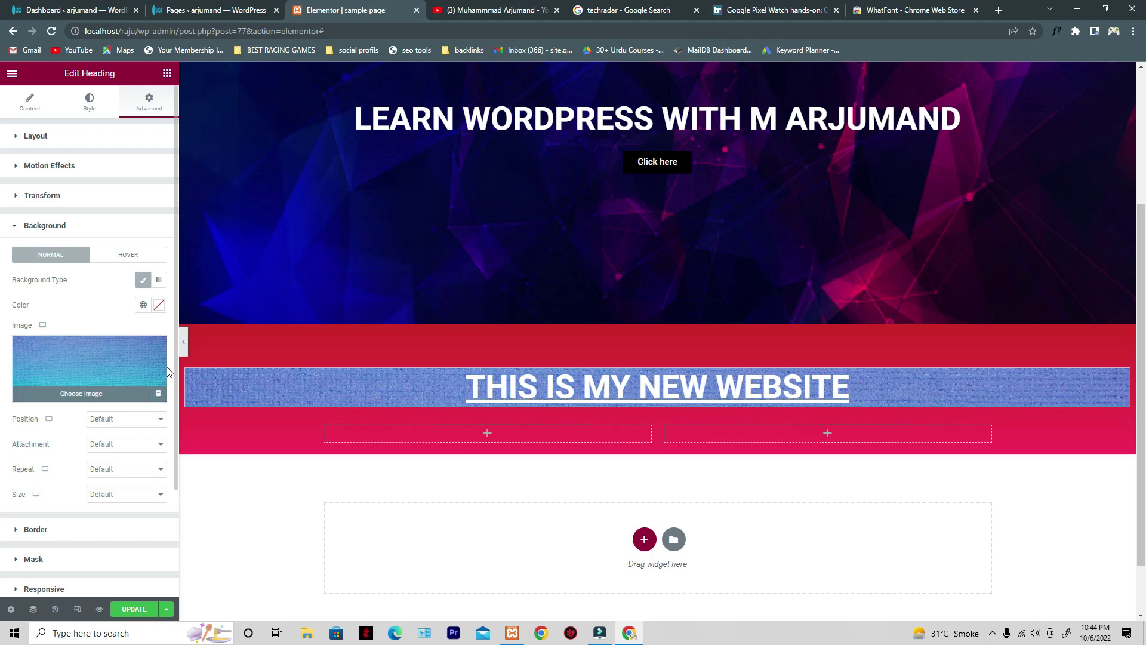
{"action": "left_click", "coordinate": [154, 349]}
- Switch the heading background to Gradient, clear its first colour, and show the Hover background settings
{"action": "left_click", "coordinate": [160, 282]}
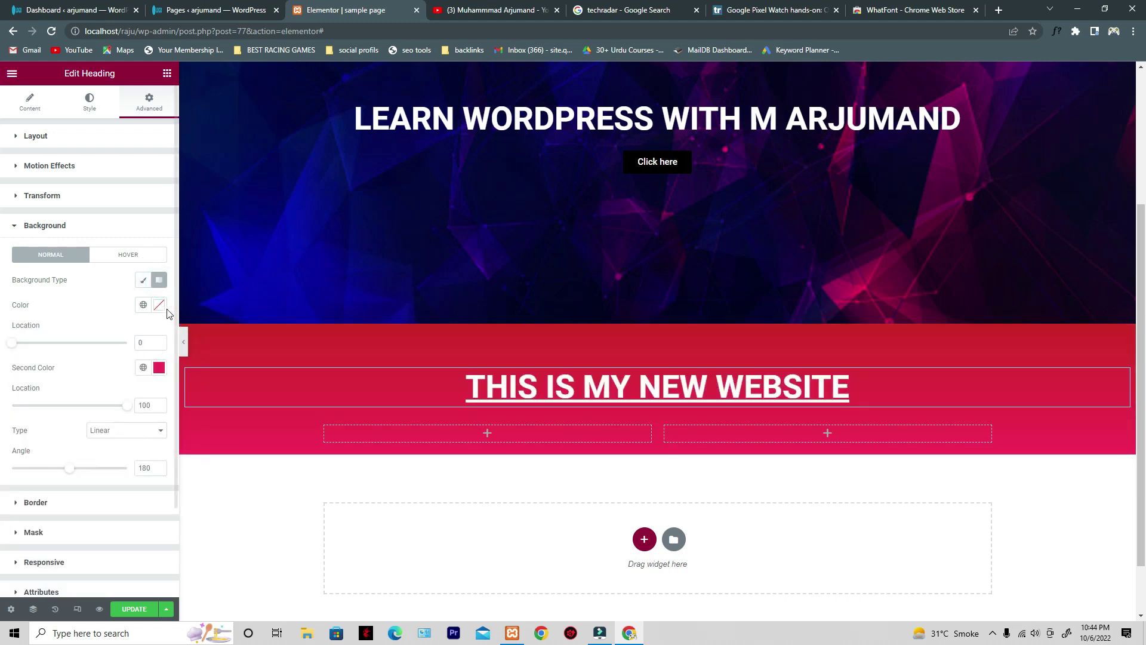
{"action": "left_click", "coordinate": [159, 304]}
{"action": "left_click", "coordinate": [108, 361]}
{"action": "mouse_move", "coordinate": [124, 347]}
{"action": "left_mouse_down"}
{"action": "mouse_move", "coordinate": [119, 388]}
{"action": "mouse_move", "coordinate": [3, 461]}
{"action": "mouse_move", "coordinate": [2, 363]}
{"action": "mouse_move", "coordinate": [54, 392]}
{"action": "mouse_move", "coordinate": [132, 356]}
{"action": "left_mouse_up"}
{"action": "left_click", "coordinate": [110, 327]}
{"action": "left_click", "coordinate": [30, 225]}
{"action": "left_click", "coordinate": [28, 225]}
{"action": "scroll", "coordinate": [88, 329], "scroll_direction": "down", "scroll_amount": 1}
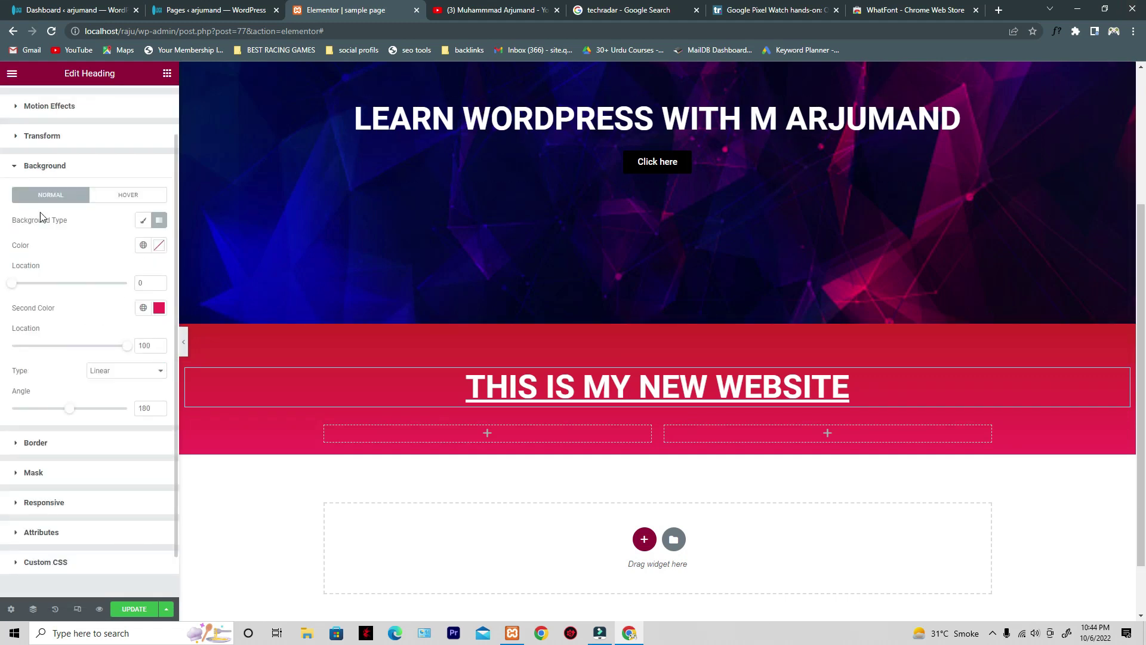
{"action": "left_click", "coordinate": [122, 197]}
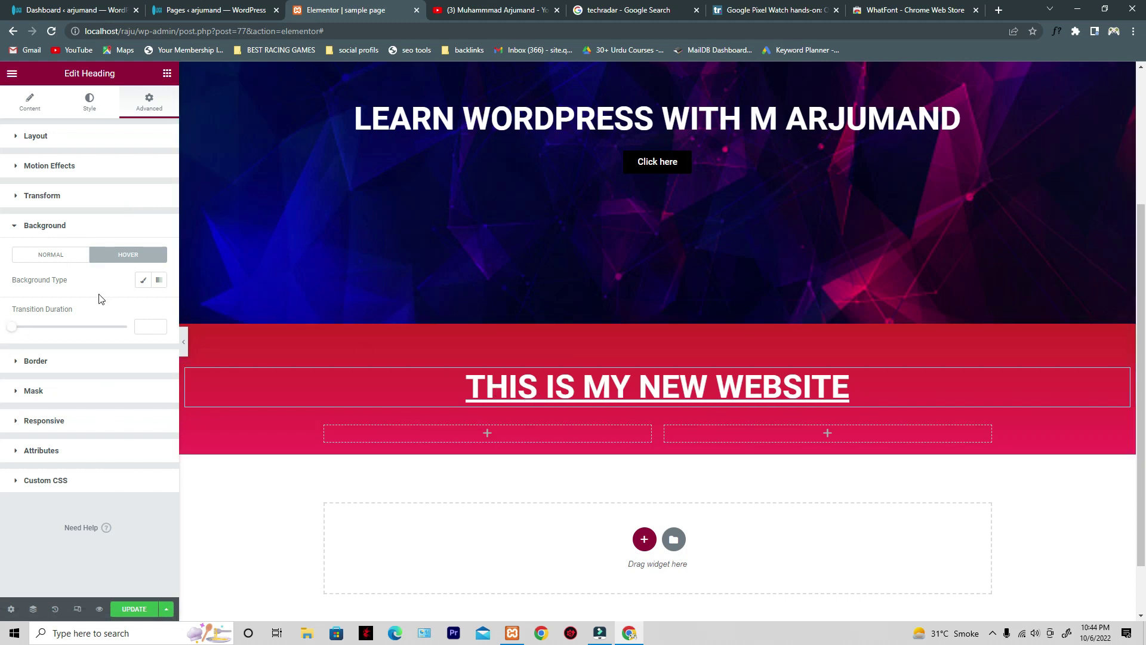
{"action": "left_click", "coordinate": [139, 287]}
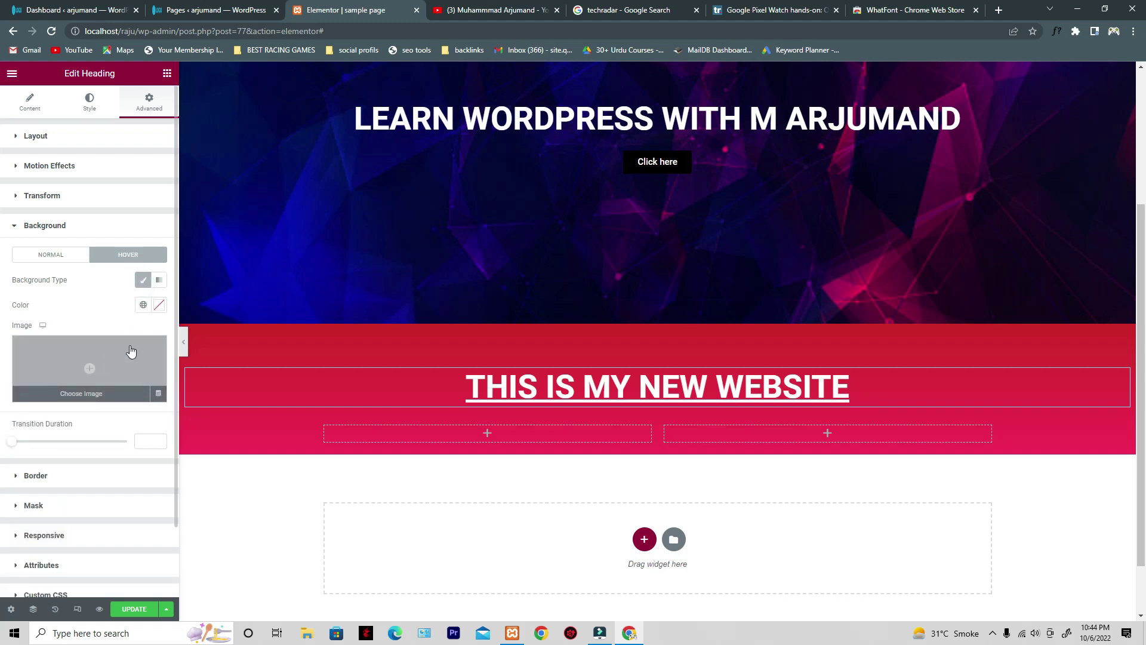
{"action": "left_click", "coordinate": [163, 308]}
{"action": "left_click_drag", "start_coordinate": [88, 377], "coordinate": [142, 351]}
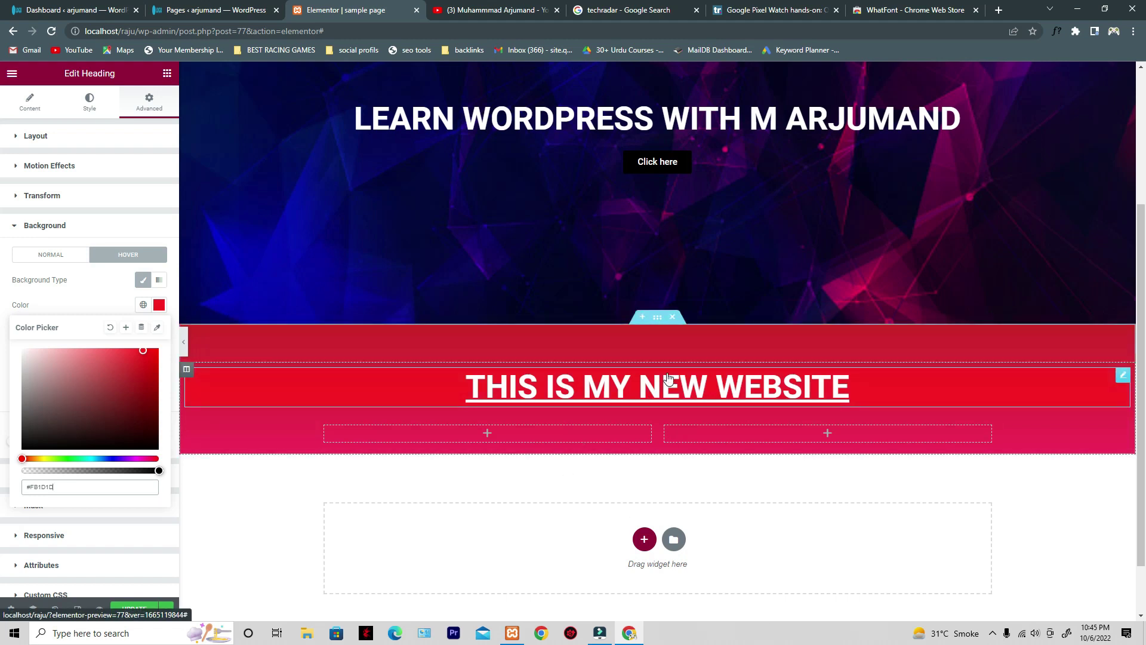
{"action": "left_click", "coordinate": [109, 327]}
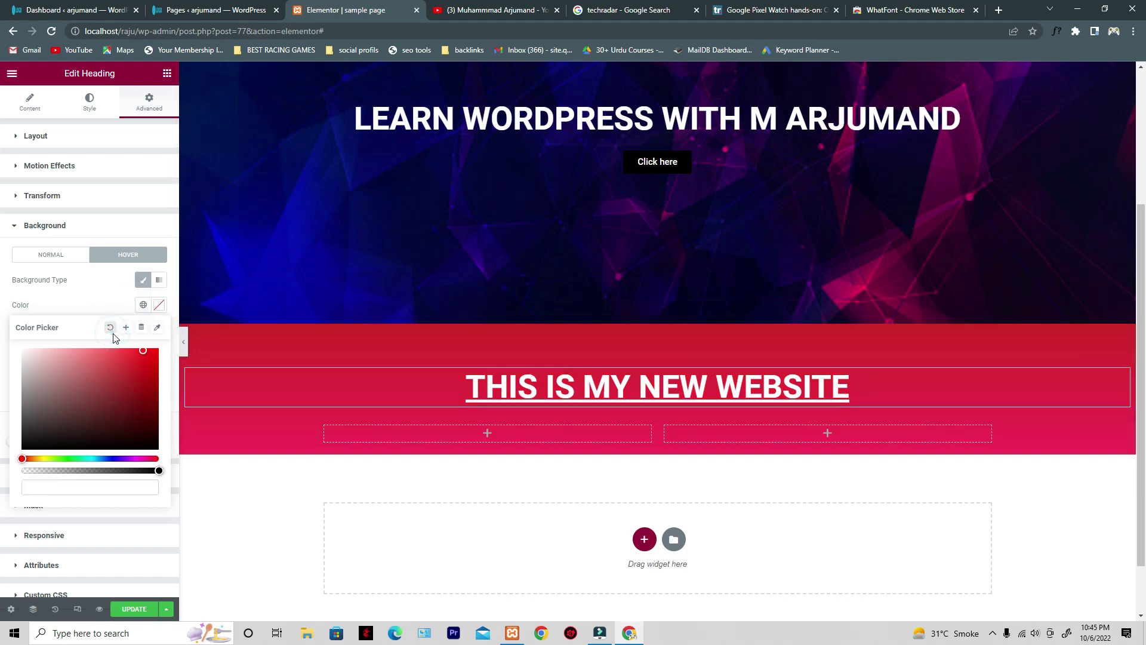
{"action": "left_click", "coordinate": [93, 364]}
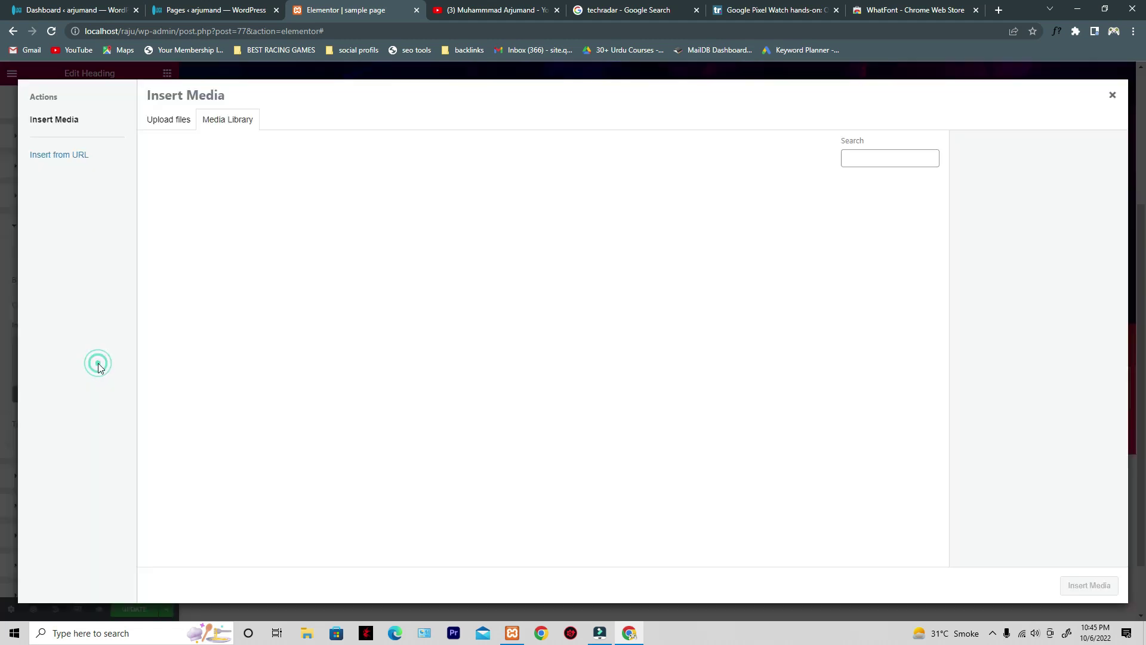
{"action": "left_click", "coordinate": [275, 312]}
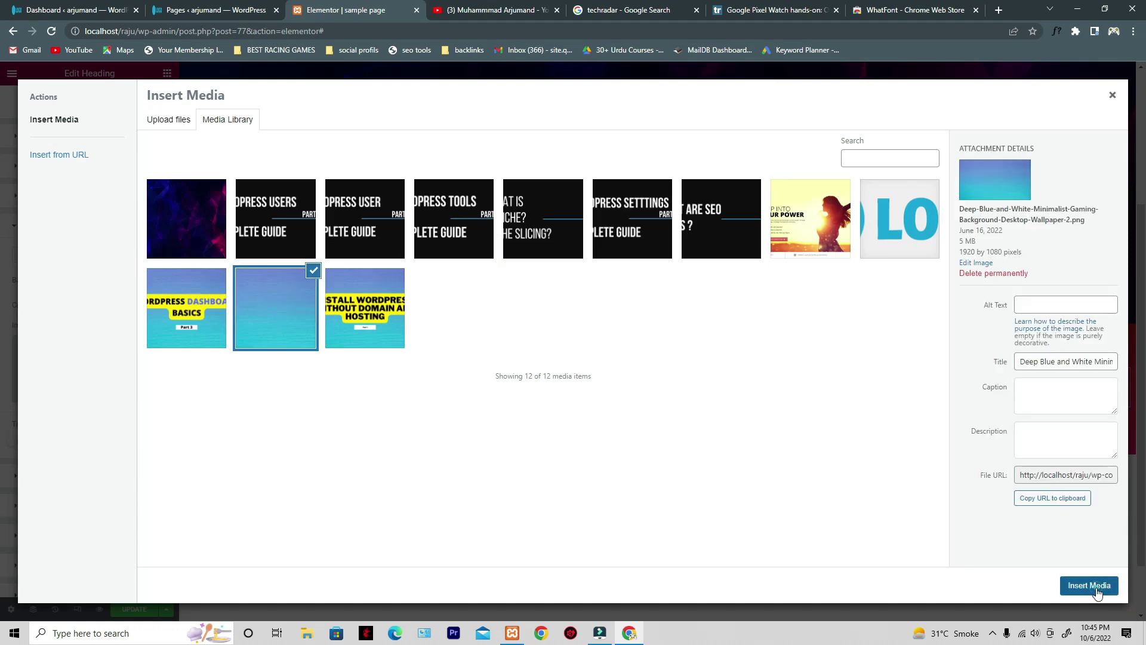
{"action": "left_click", "coordinate": [1091, 586]}
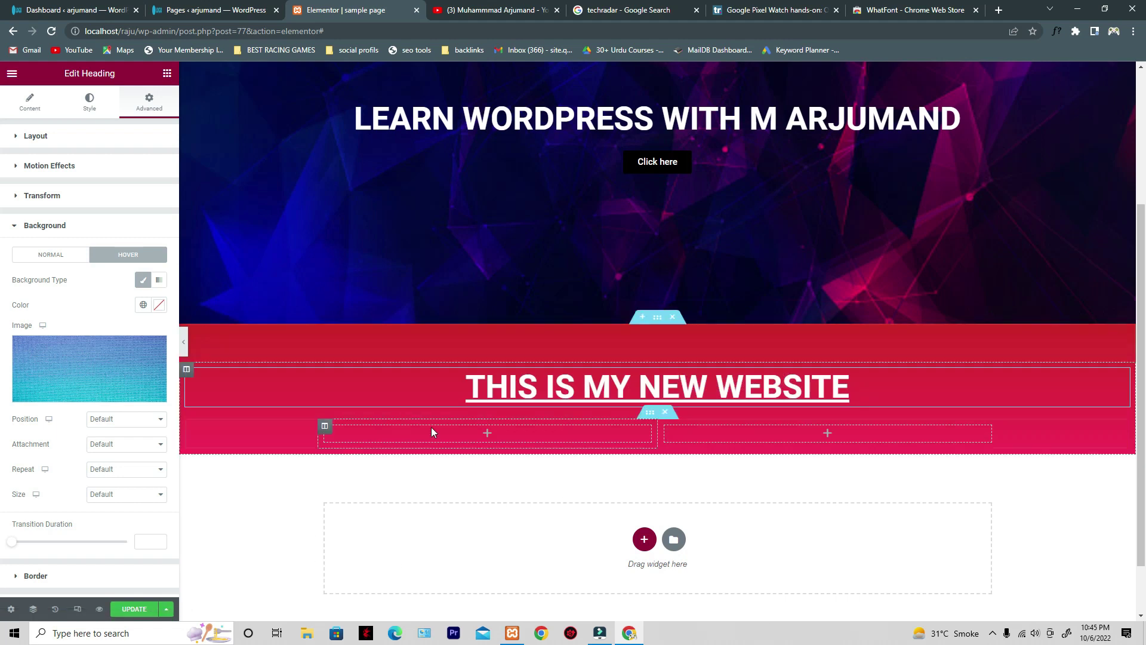
{"action": "scroll", "coordinate": [500, 411], "scroll_direction": "down", "scroll_amount": 2}
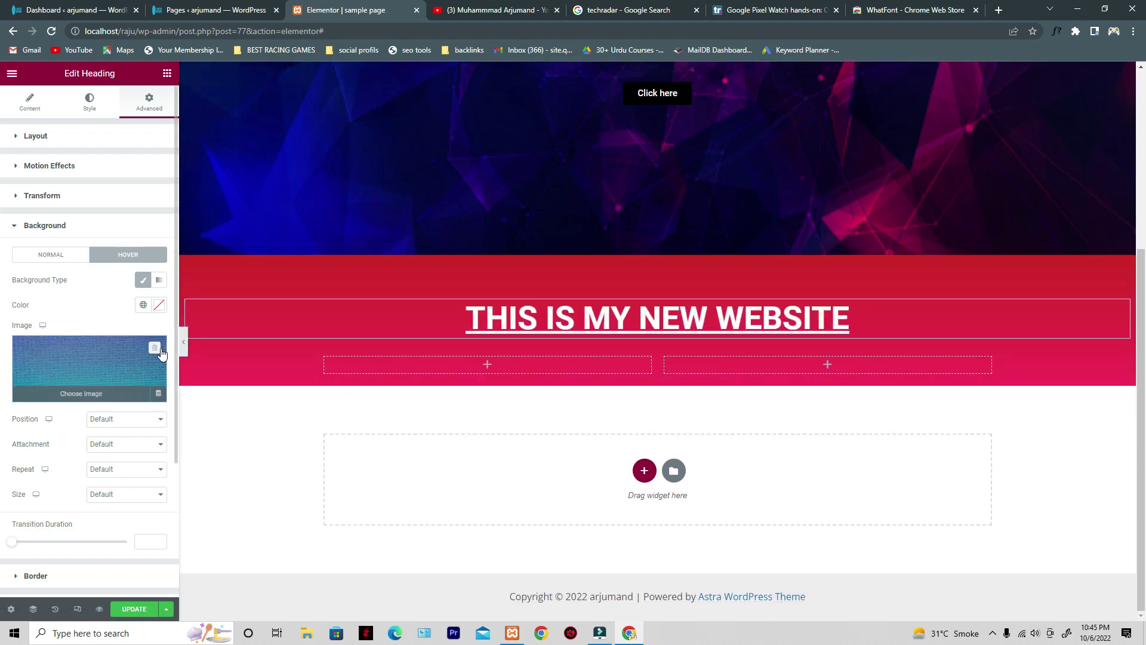
{"action": "left_click", "coordinate": [156, 351]}
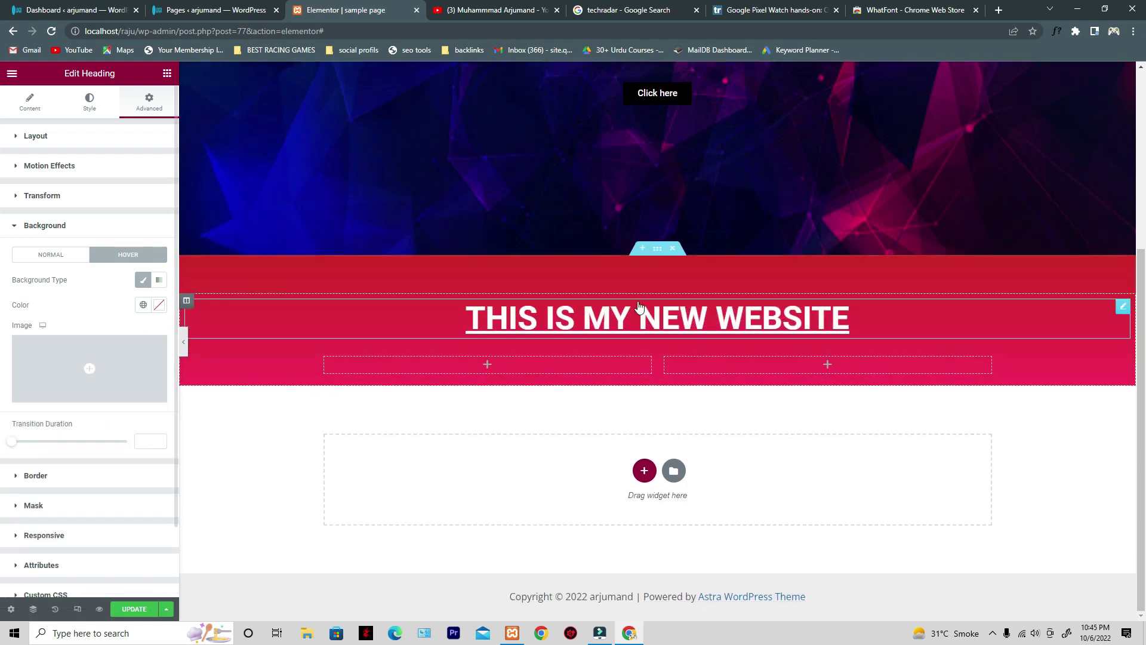
{"action": "left_click", "coordinate": [46, 229]}
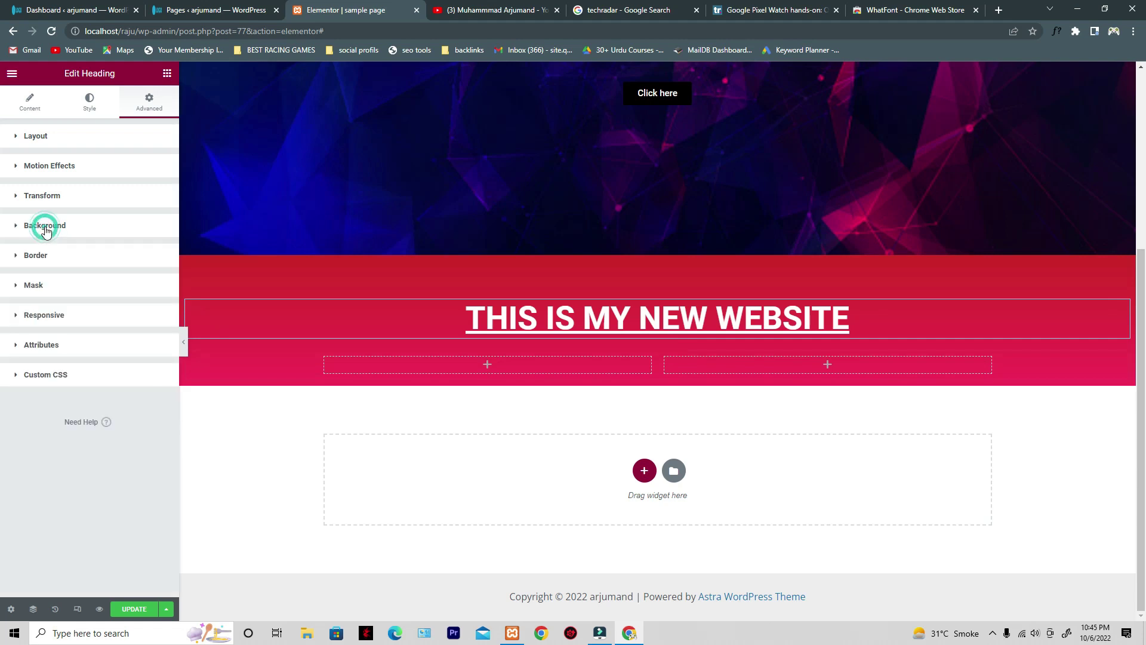
- Give the heading a solid border with a corner radius of 2
{"action": "left_click", "coordinate": [36, 256]}
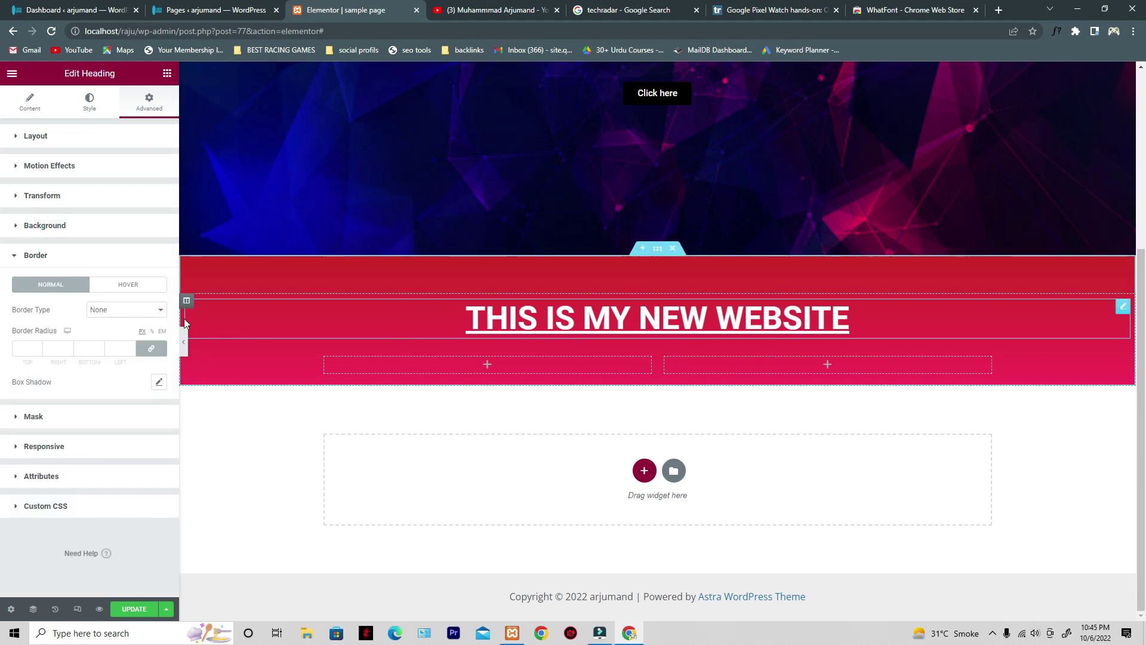
{"action": "left_click", "coordinate": [37, 346]}
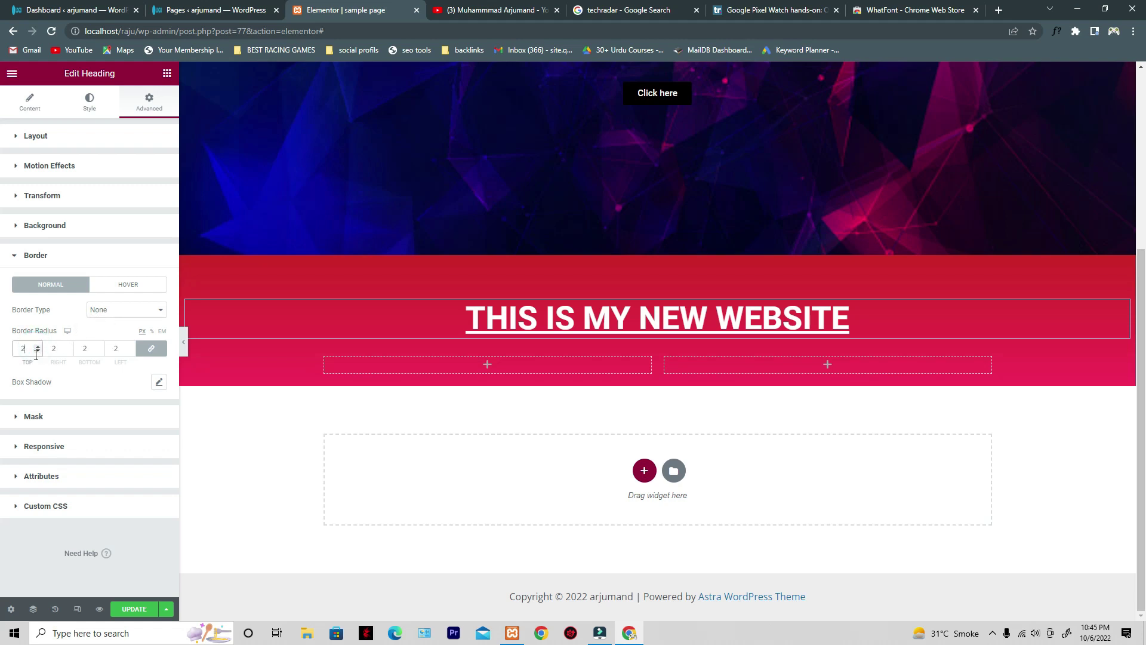
{"action": "left_click", "coordinate": [148, 315]}
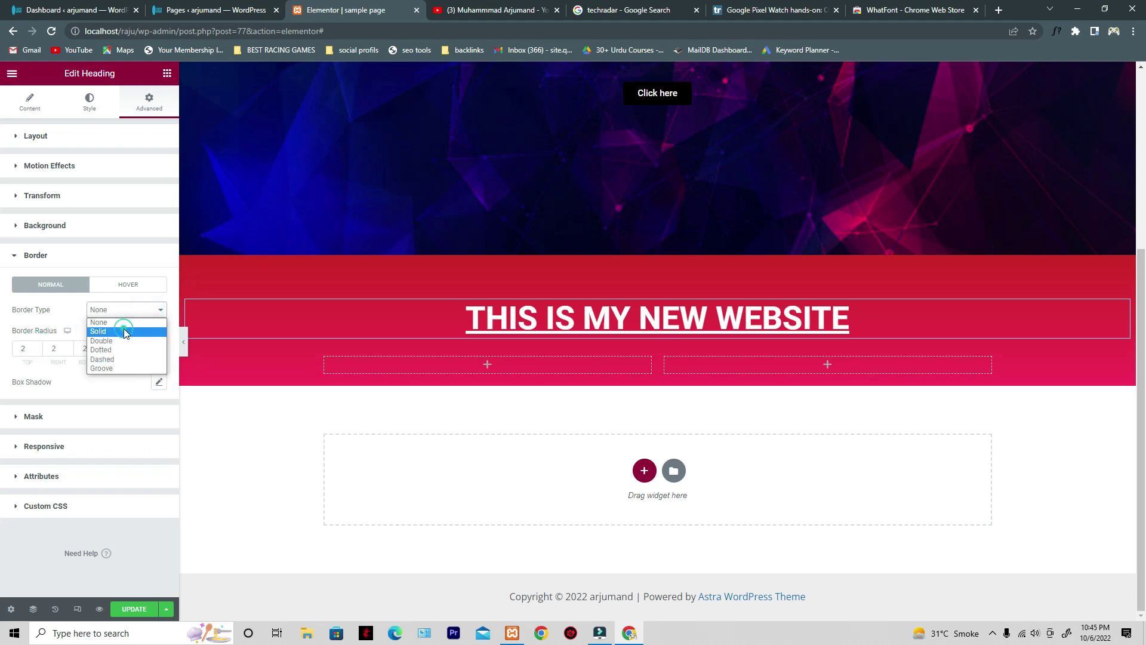
{"action": "left_click", "coordinate": [124, 329]}
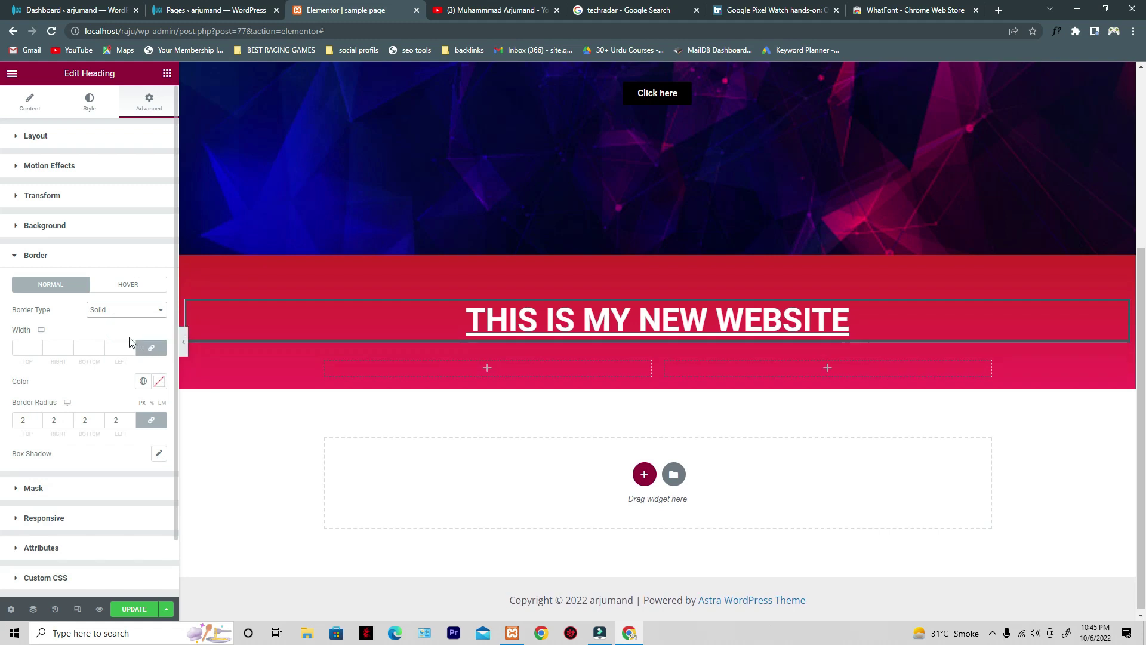
- Drop a Heading widget into the red section's empty left column
{"action": "left_click", "coordinate": [263, 428]}
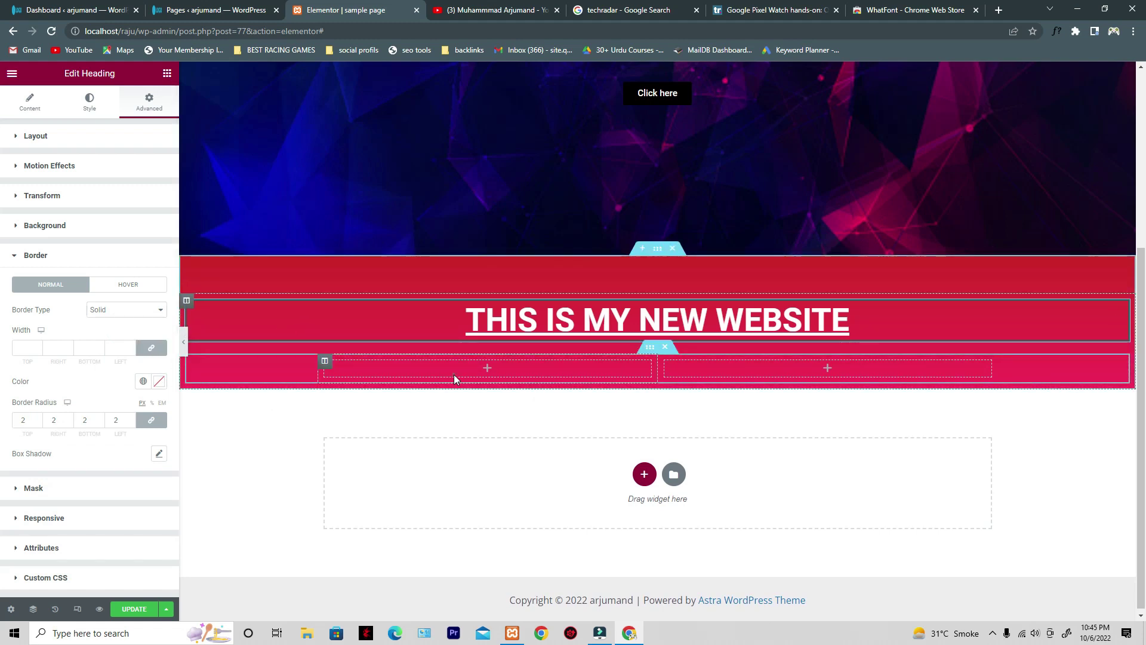
{"action": "left_click", "coordinate": [453, 375]}
{"action": "left_click_drag", "start_coordinate": [133, 216], "coordinate": [452, 383]}
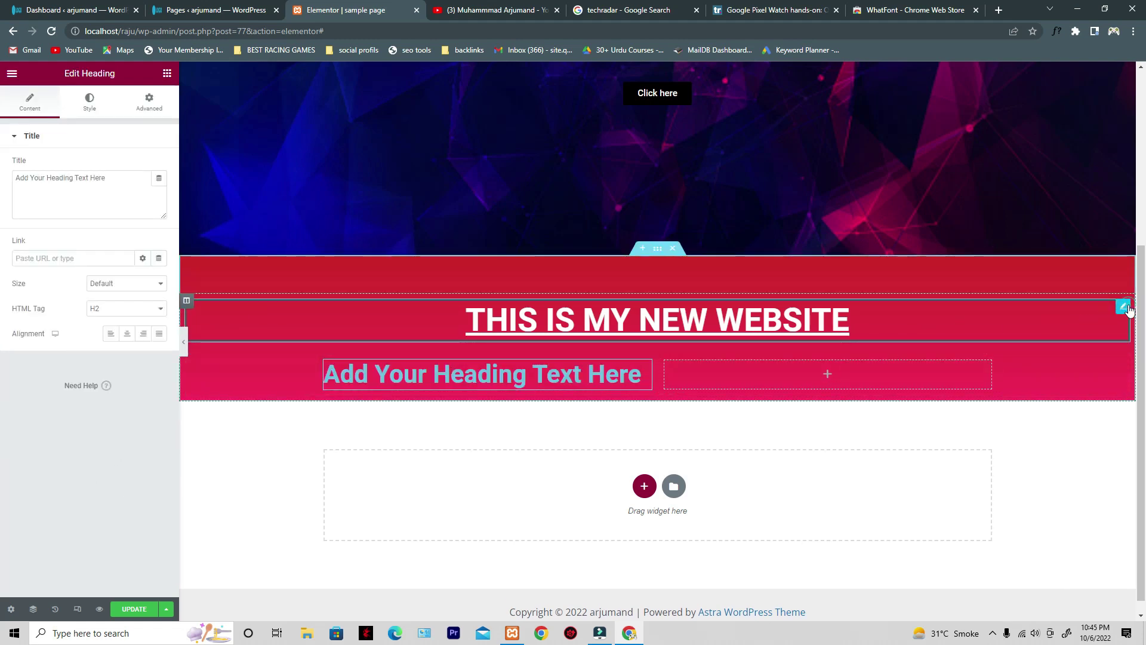
- Set the main red-section heading's border radius to 0 and border type to None
{"action": "left_click", "coordinate": [1123, 307]}
{"action": "scroll", "coordinate": [100, 442], "scroll_direction": "down", "scroll_amount": 2}
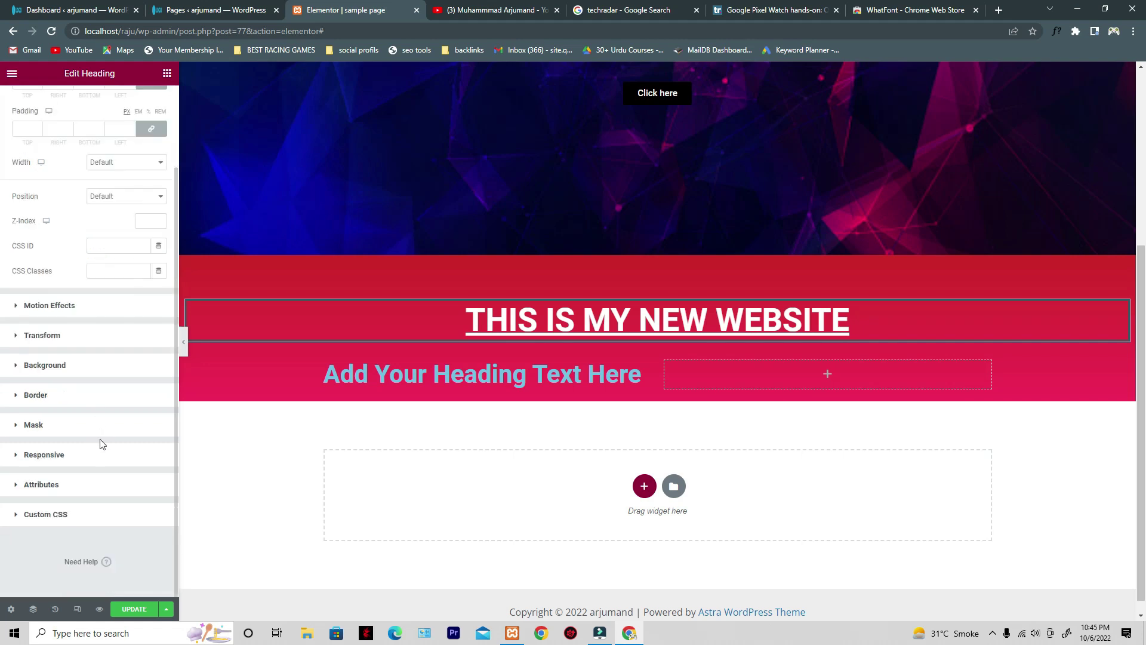
{"action": "left_click", "coordinate": [102, 400]}
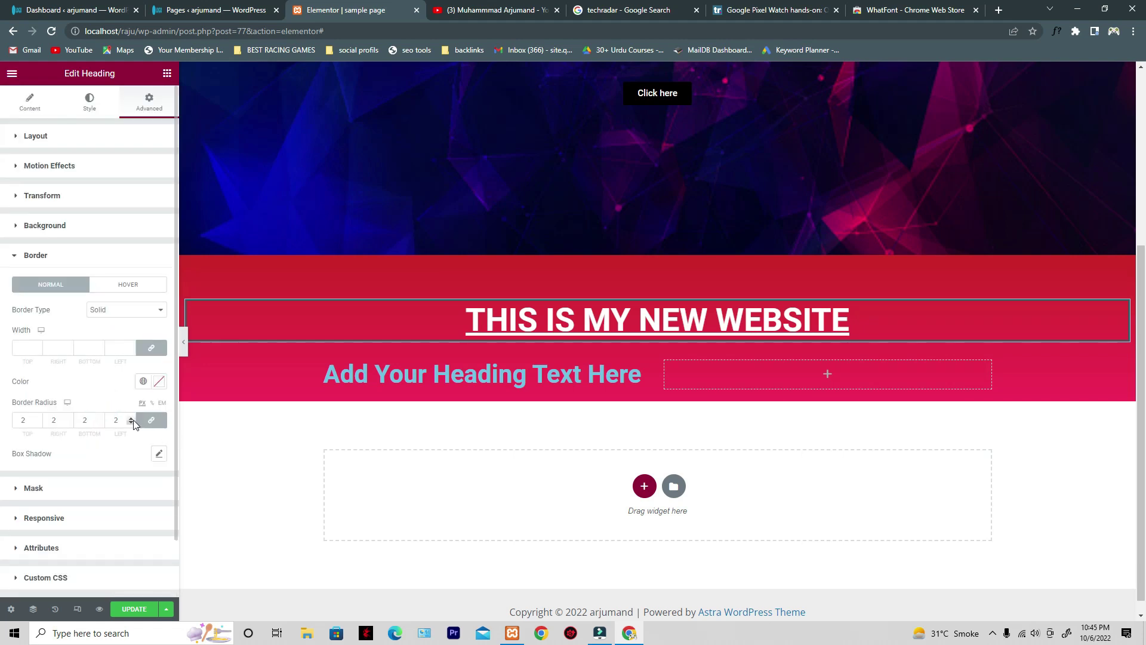
{"action": "left_click", "coordinate": [131, 422]}
{"action": "left_click", "coordinate": [131, 422]}
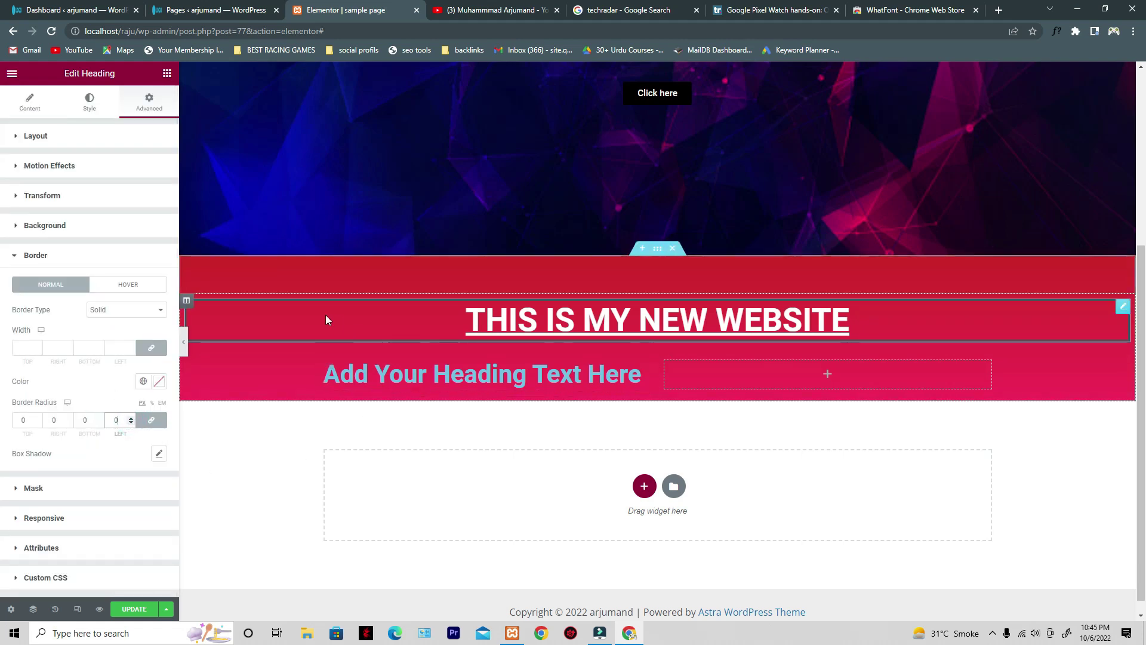
{"action": "left_click", "coordinate": [101, 315]}
{"action": "left_click", "coordinate": [96, 325]}
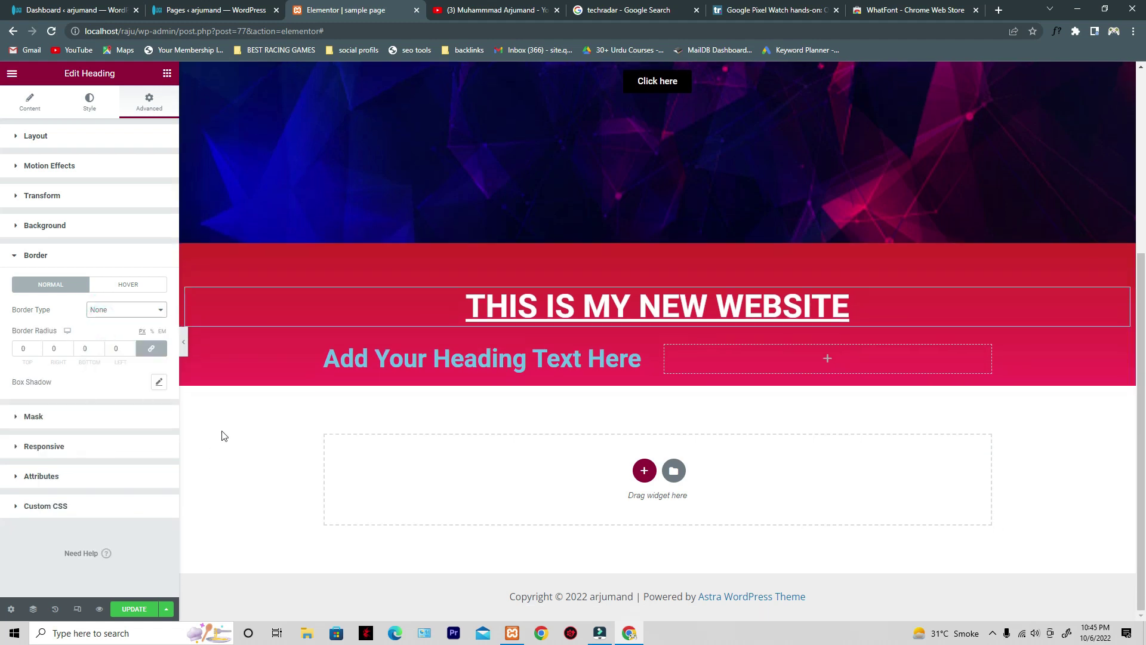
{"action": "left_click", "coordinate": [67, 417]}
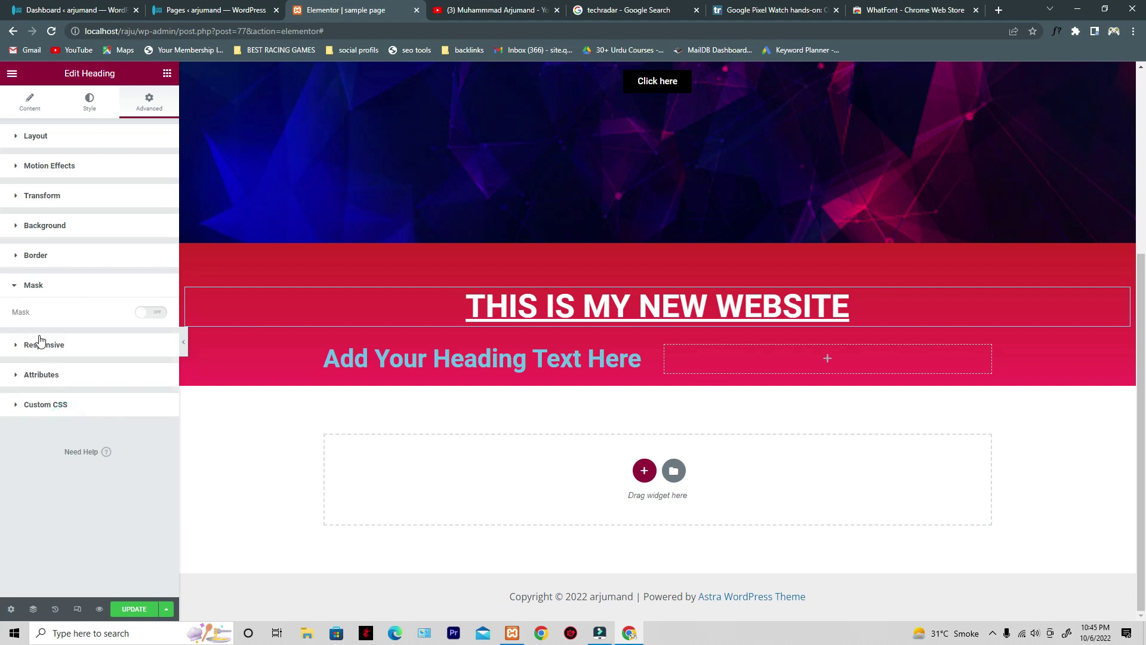
- Browse the Mask, Responsive and Attributes sections, then return to the heading's Content settings
{"action": "left_click", "coordinate": [65, 287]}
{"action": "left_click", "coordinate": [64, 318]}
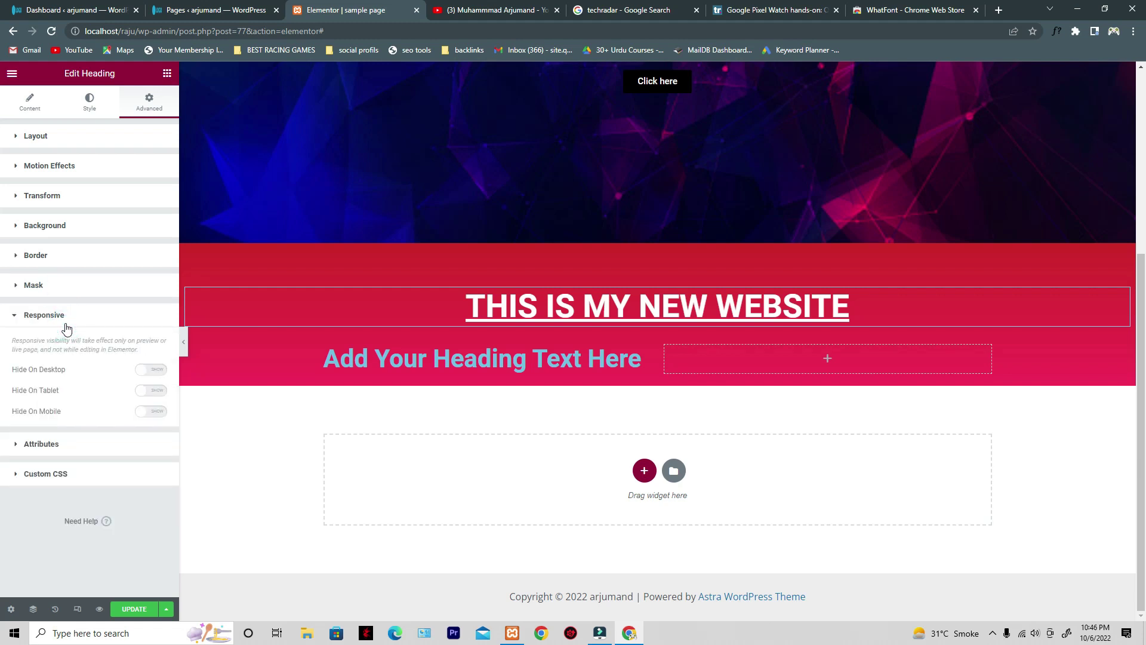
{"action": "left_click", "coordinate": [66, 318]}
{"action": "left_click", "coordinate": [74, 349]}
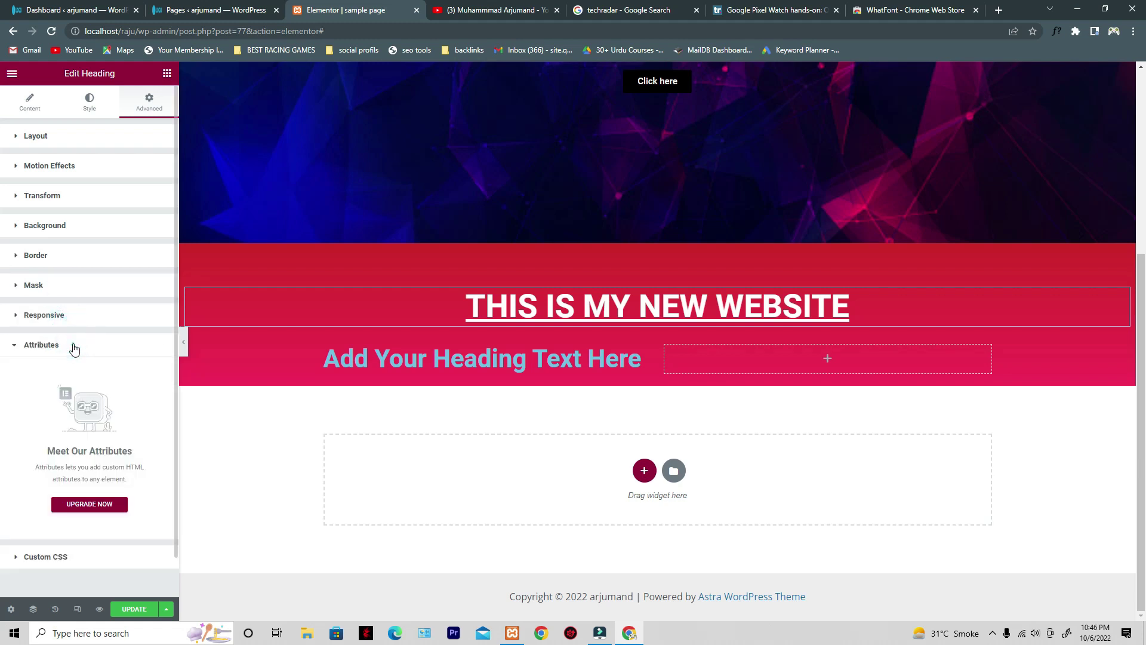
{"action": "left_click", "coordinate": [74, 349]}
{"action": "left_click", "coordinate": [88, 313]}
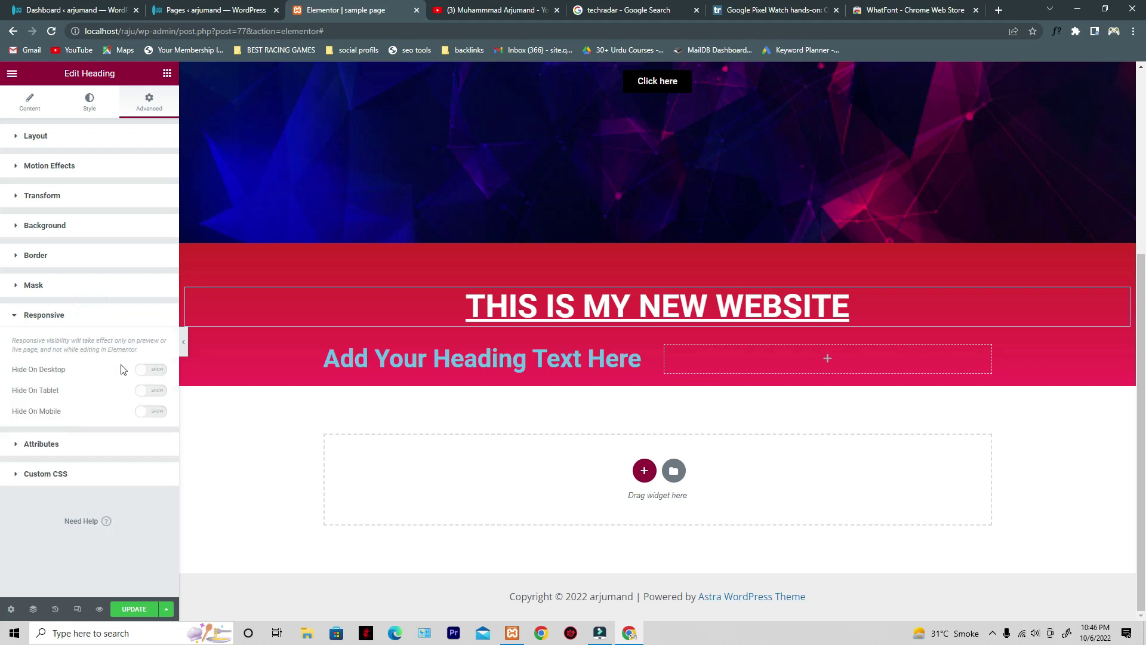
{"action": "left_click", "coordinate": [74, 315]}
{"action": "scroll", "coordinate": [285, 447], "scroll_direction": "up", "scroll_amount": 3}
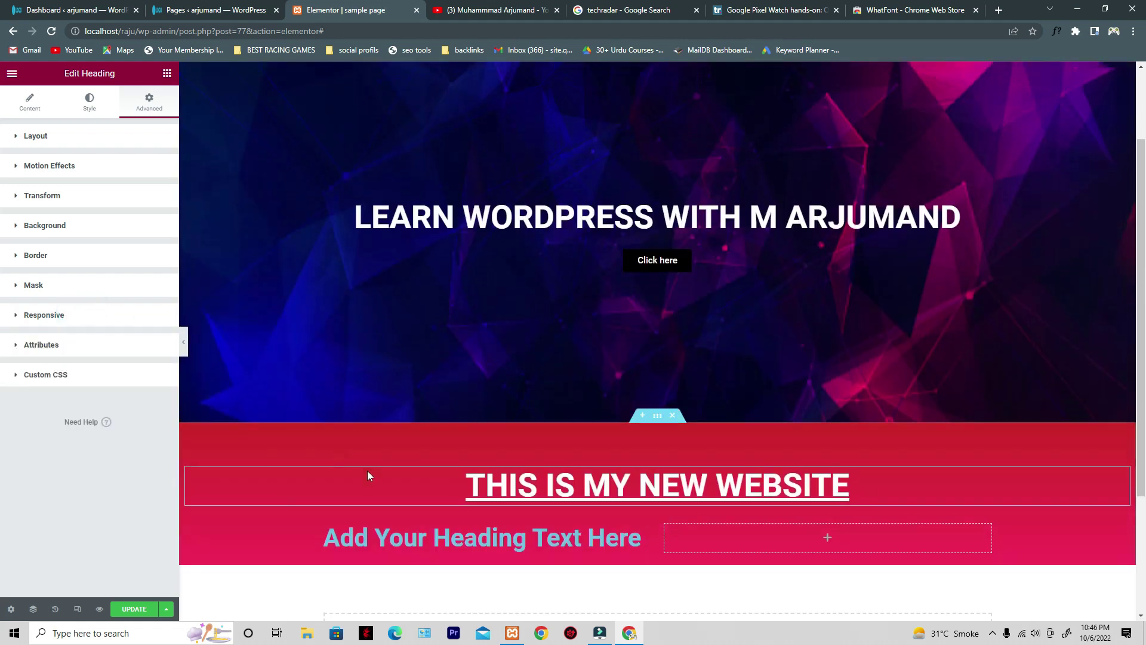
{"action": "left_click", "coordinate": [94, 100]}
{"action": "left_click", "coordinate": [41, 103]}
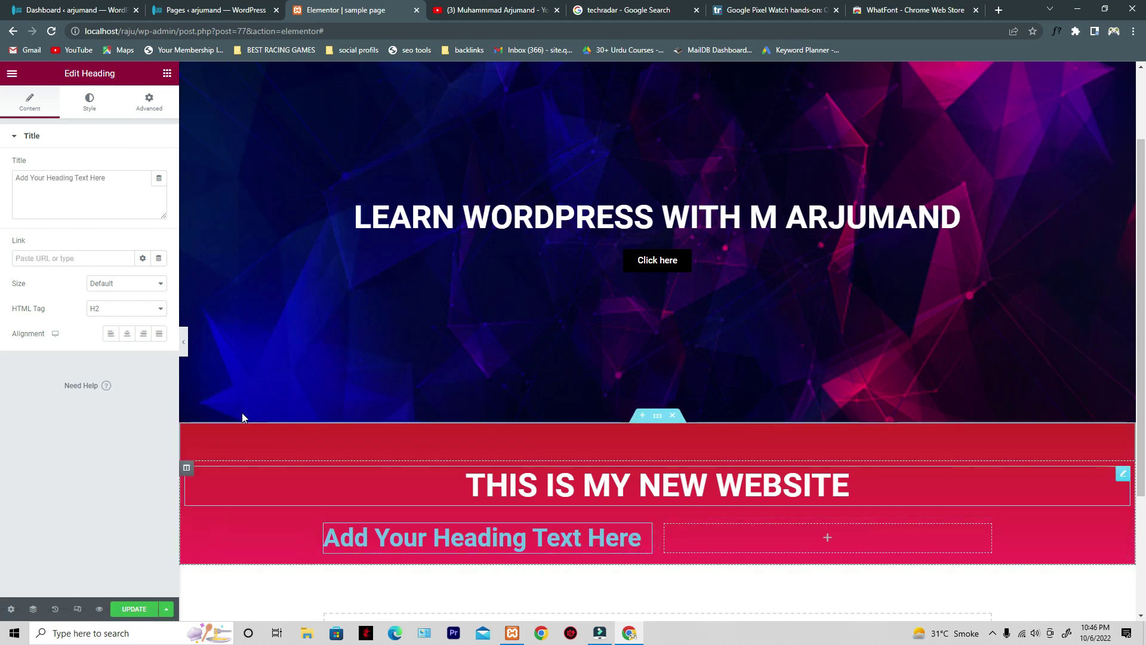
- Set the new left-column heading's link to '#'
{"action": "left_click", "coordinate": [421, 540]}
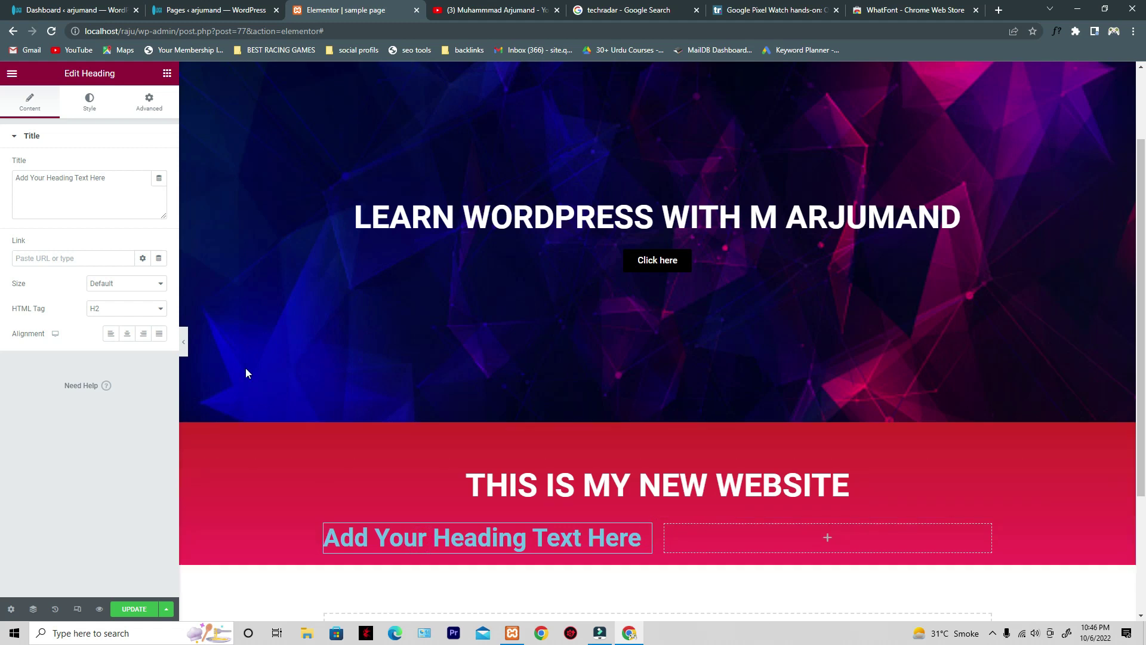
{"action": "left_click", "coordinate": [76, 259]}
{"action": "type", "text": "#"}
{"action": "left_click", "coordinate": [59, 257]}
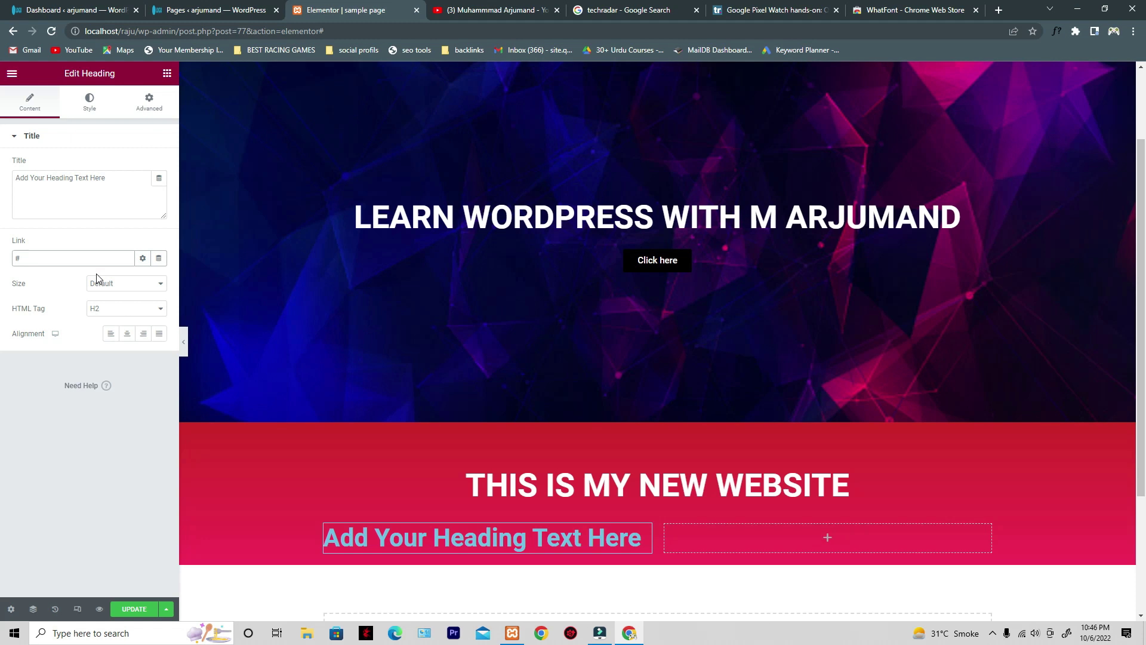
{"action": "type", "text": "#"}
{"action": "left_click", "coordinate": [44, 557]}
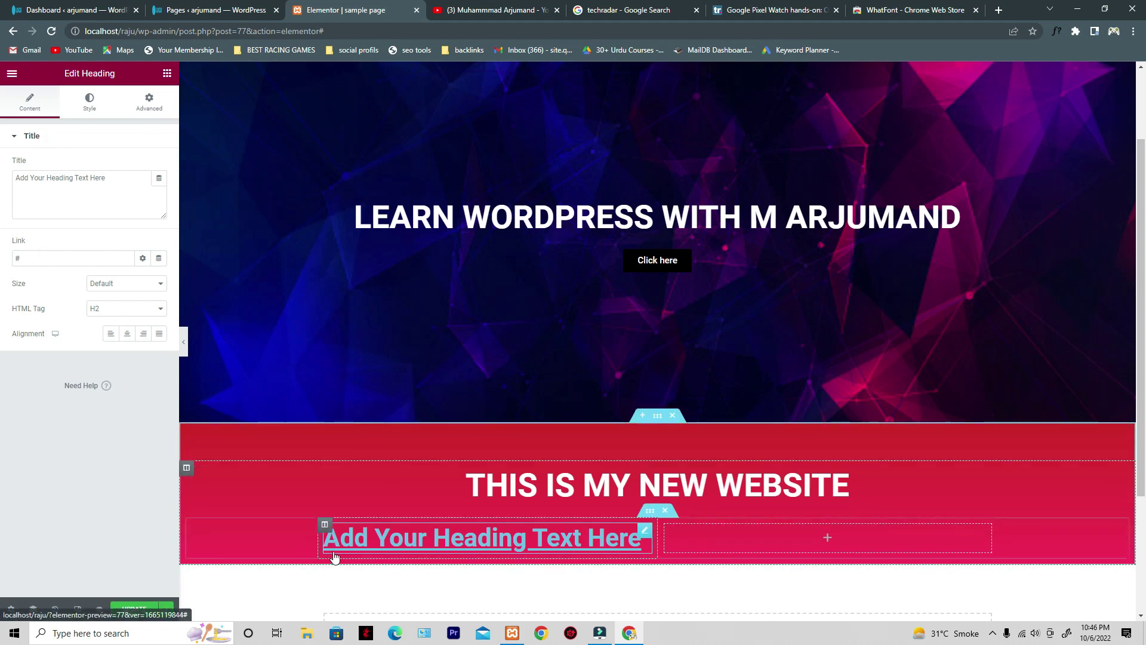
- Set the heading's typography text decoration to None
{"action": "left_click", "coordinate": [88, 112]}
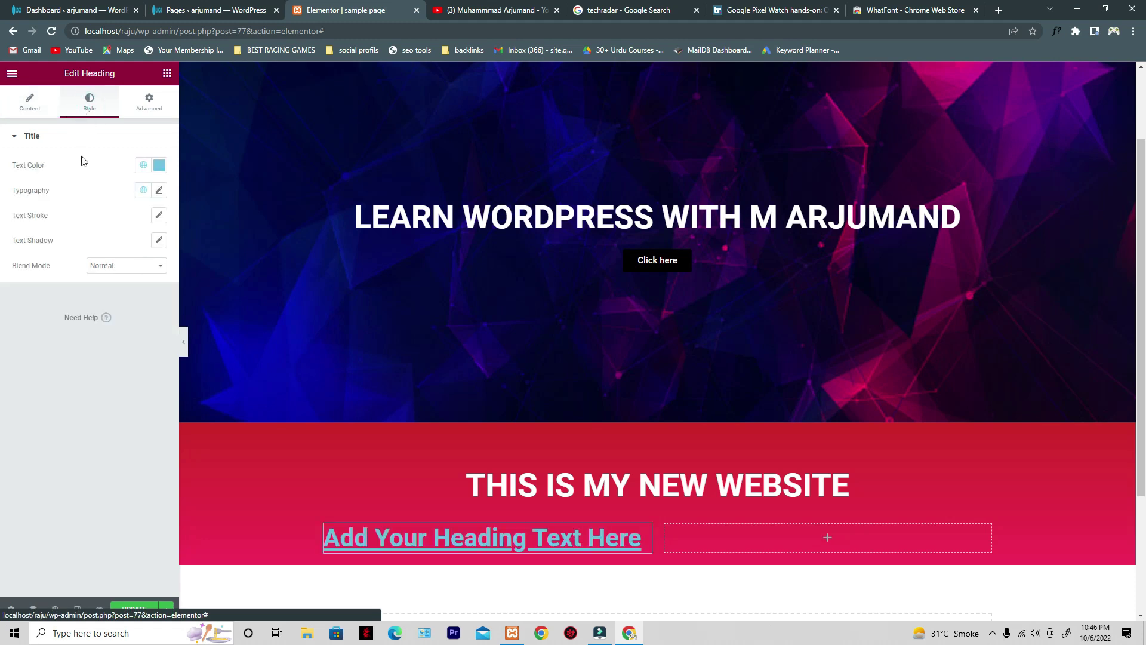
{"action": "left_click", "coordinate": [159, 191]}
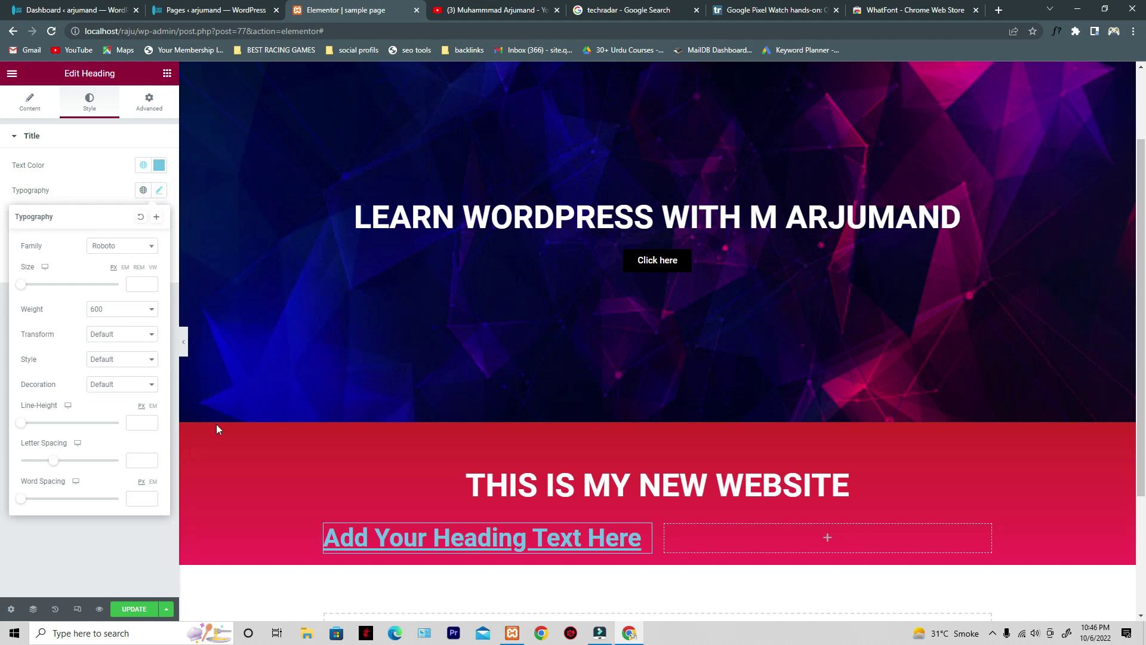
{"action": "left_click", "coordinate": [647, 539]}
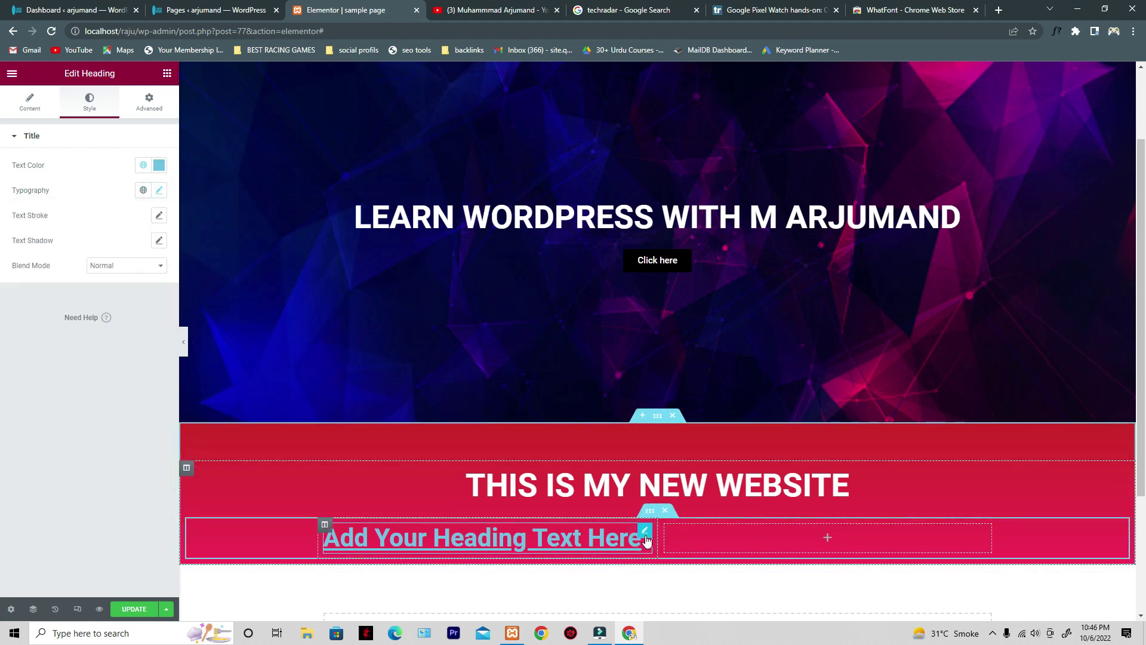
{"action": "left_click", "coordinate": [159, 191]}
{"action": "left_click", "coordinate": [117, 386]}
{"action": "left_click", "coordinate": [114, 433]}
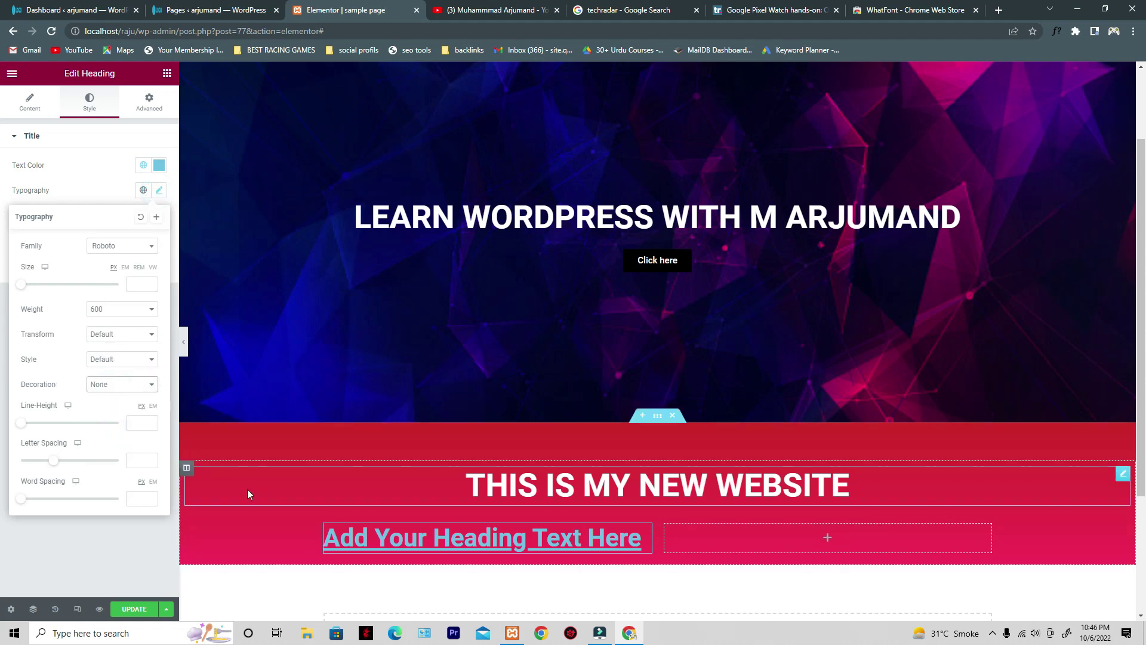
{"action": "left_click", "coordinate": [406, 541]}
{"action": "left_click", "coordinate": [141, 565]}
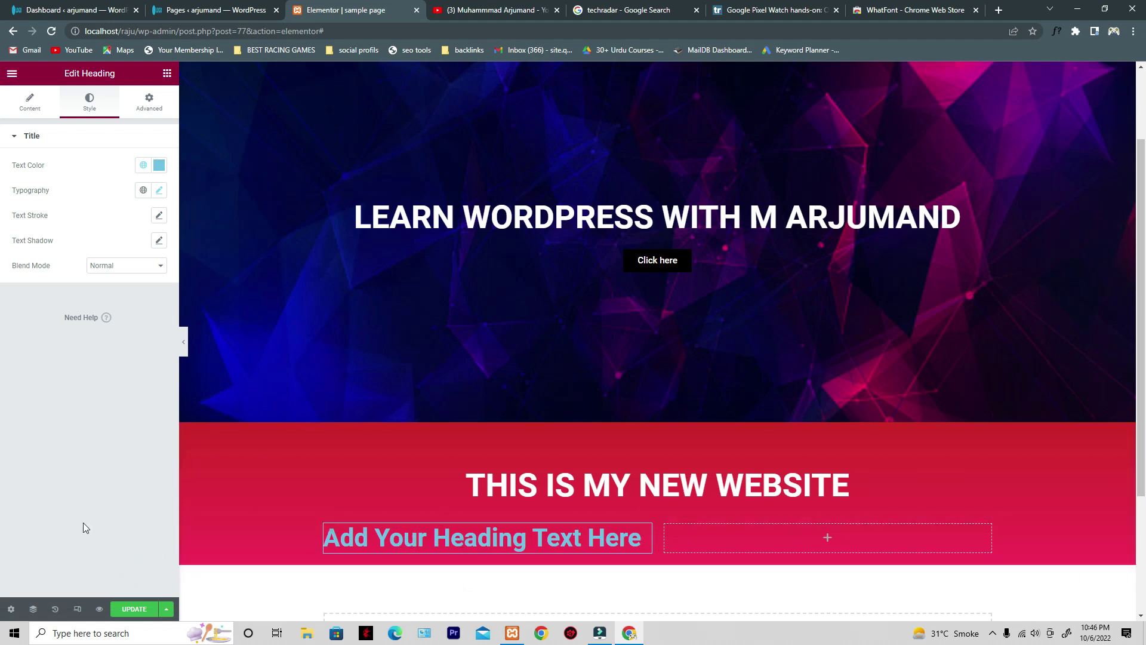
- Update the page and open Preview Changes to view it
{"action": "left_click", "coordinate": [24, 115]}
{"action": "left_click", "coordinate": [36, 264]}
{"action": "left_click", "coordinate": [147, 609]}
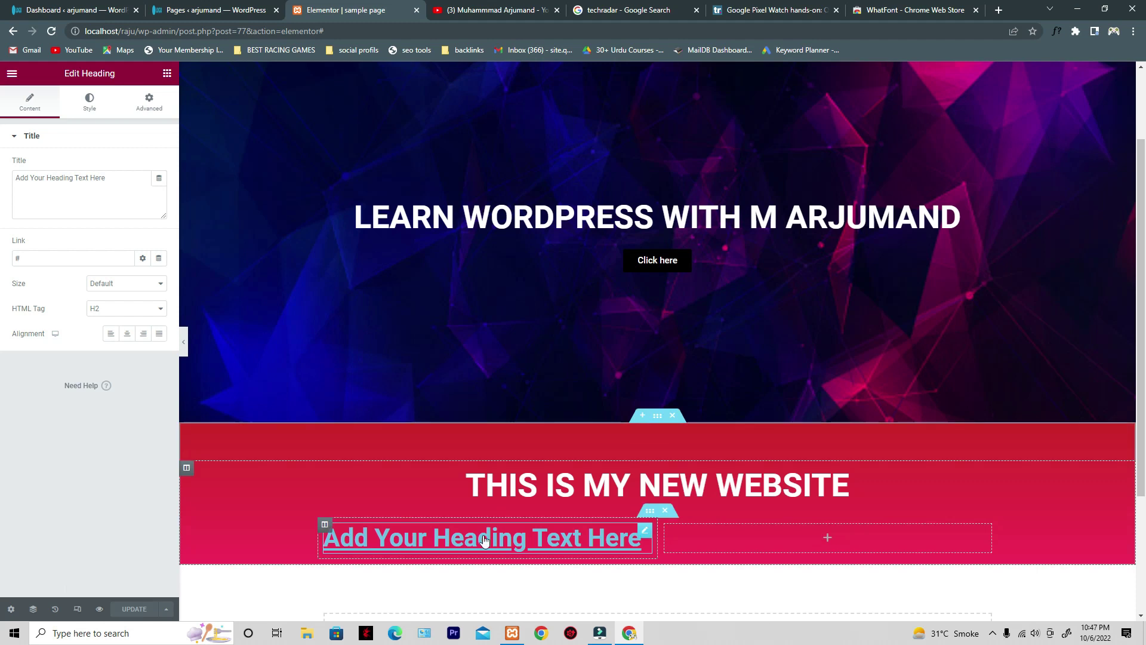
{"action": "left_click", "coordinate": [521, 15]}
{"action": "left_click", "coordinate": [393, 6]}
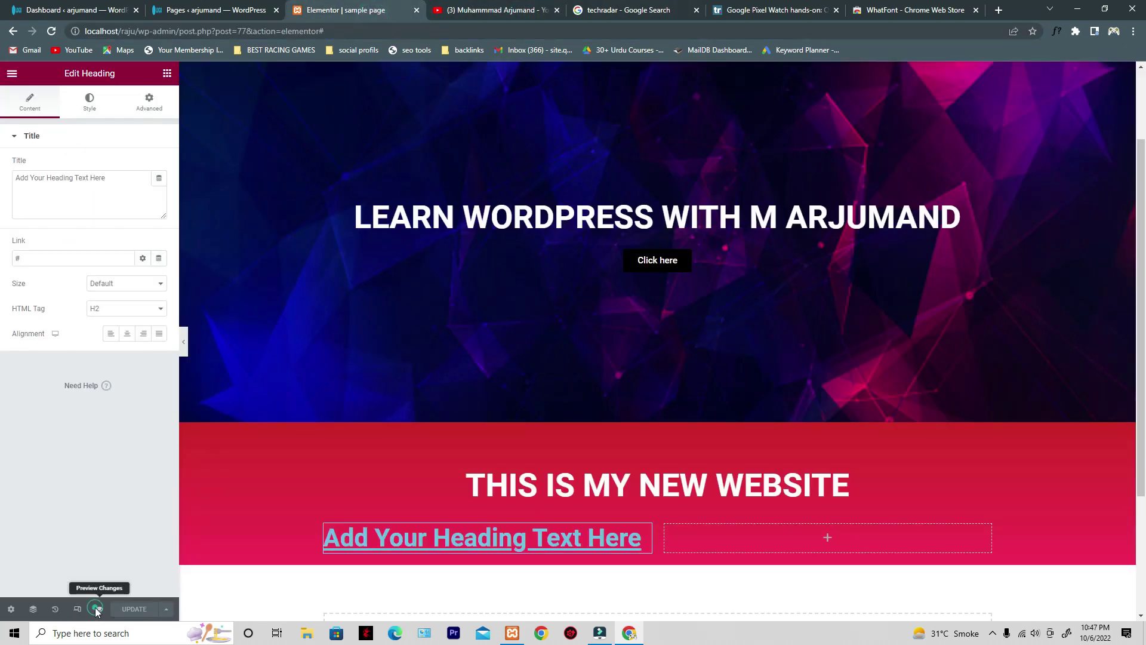
{"action": "left_click", "coordinate": [96, 610]}
- Back in the editor, reset the heading's text decoration to Default after trying Overline
{"action": "scroll", "coordinate": [426, 242], "scroll_direction": "down", "scroll_amount": 3}
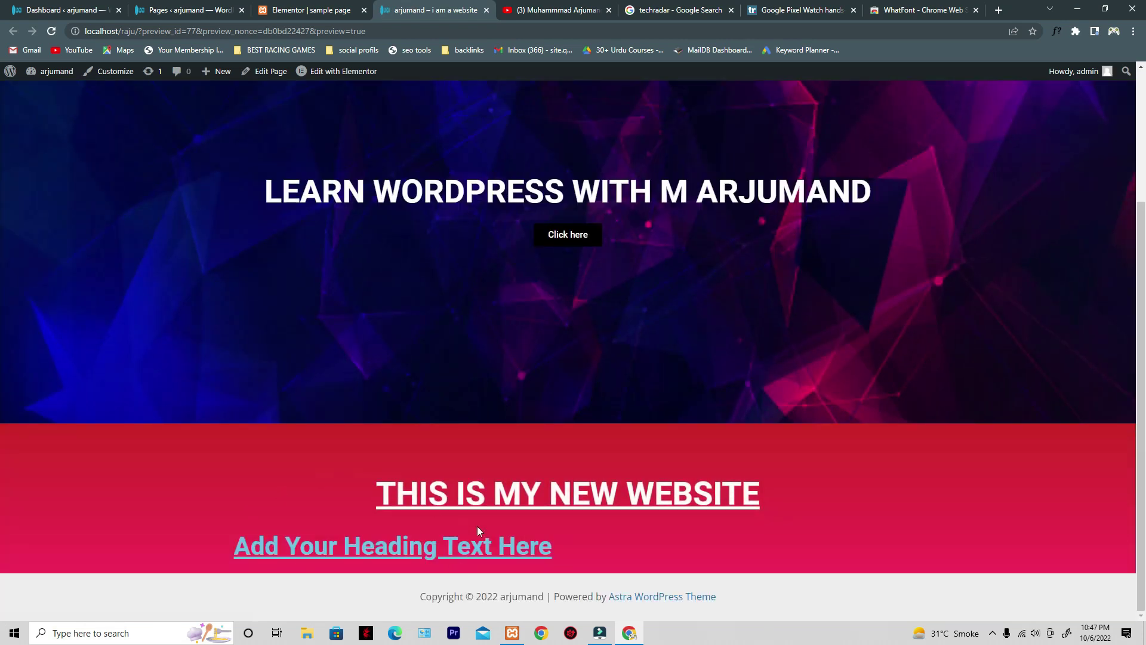
{"action": "left_click", "coordinate": [309, 10]}
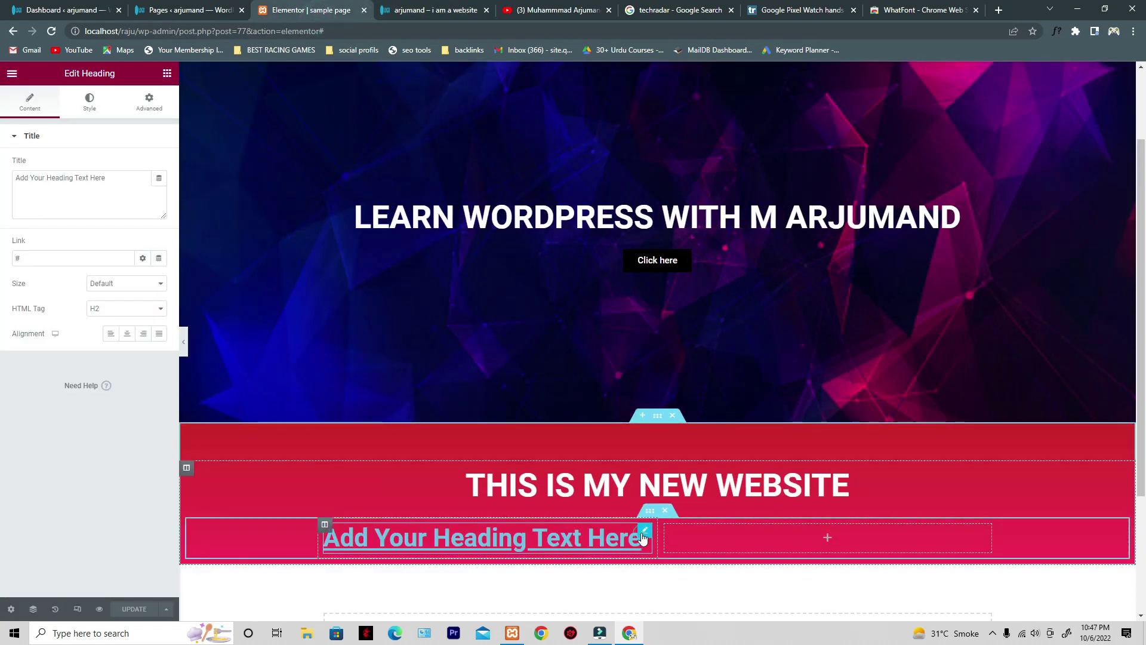
{"action": "left_click", "coordinate": [87, 103]}
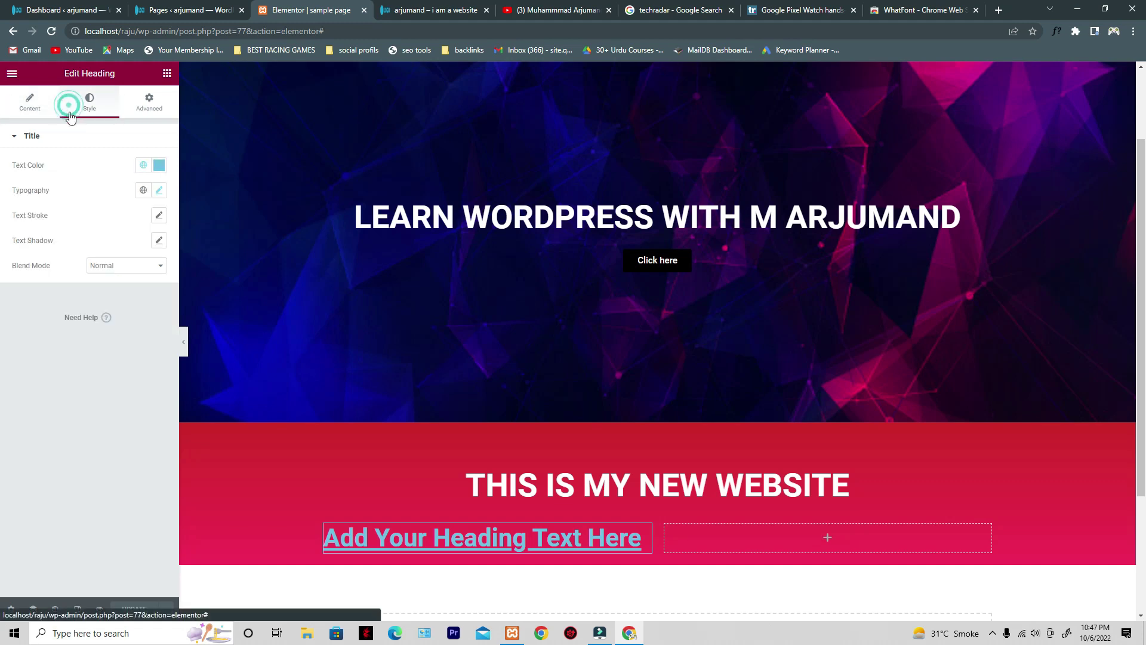
{"action": "left_click", "coordinate": [159, 190]}
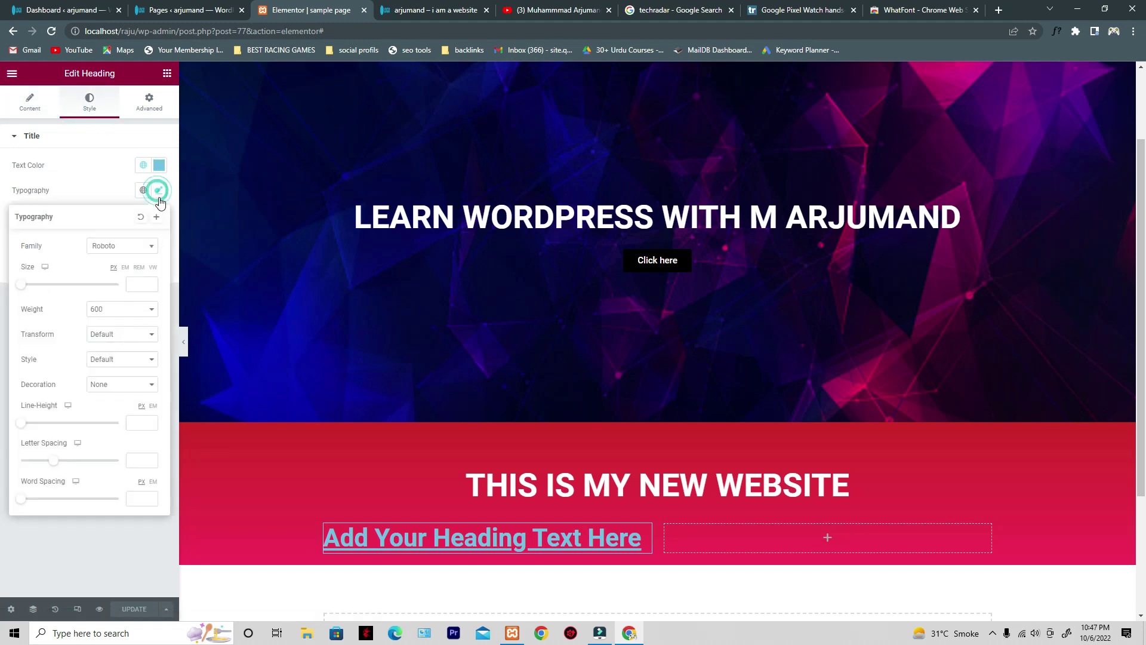
{"action": "left_click", "coordinate": [137, 386]}
{"action": "left_click", "coordinate": [127, 415]}
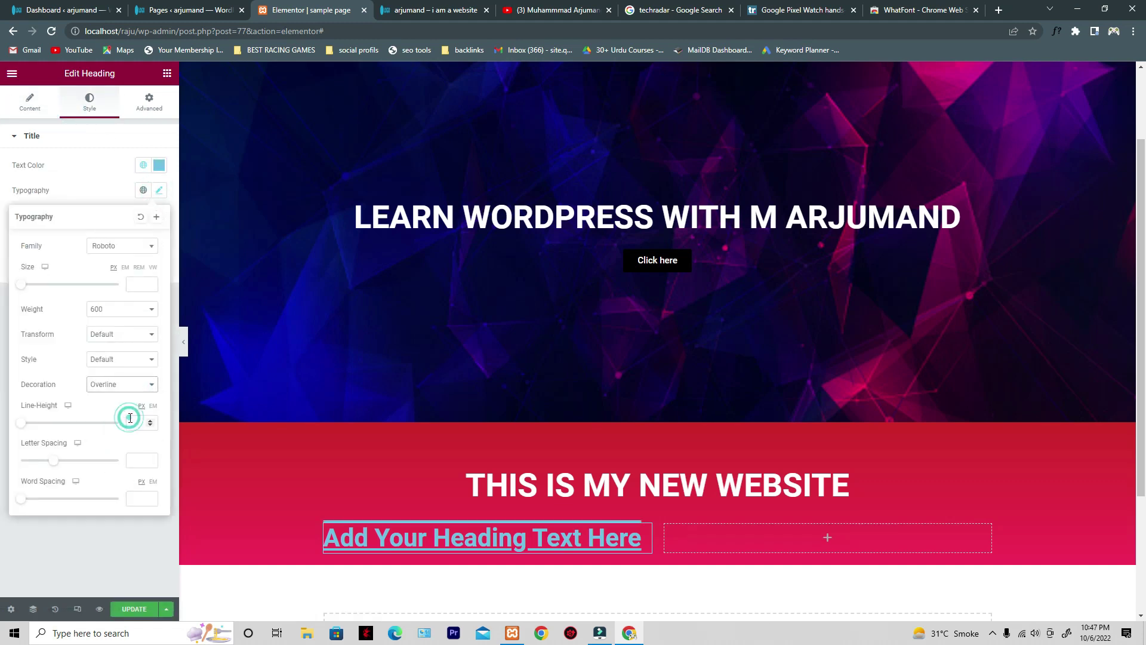
{"action": "left_click", "coordinate": [136, 362]}
{"action": "left_click", "coordinate": [123, 383]}
{"action": "left_click", "coordinate": [123, 382]}
{"action": "left_click", "coordinate": [121, 397]}
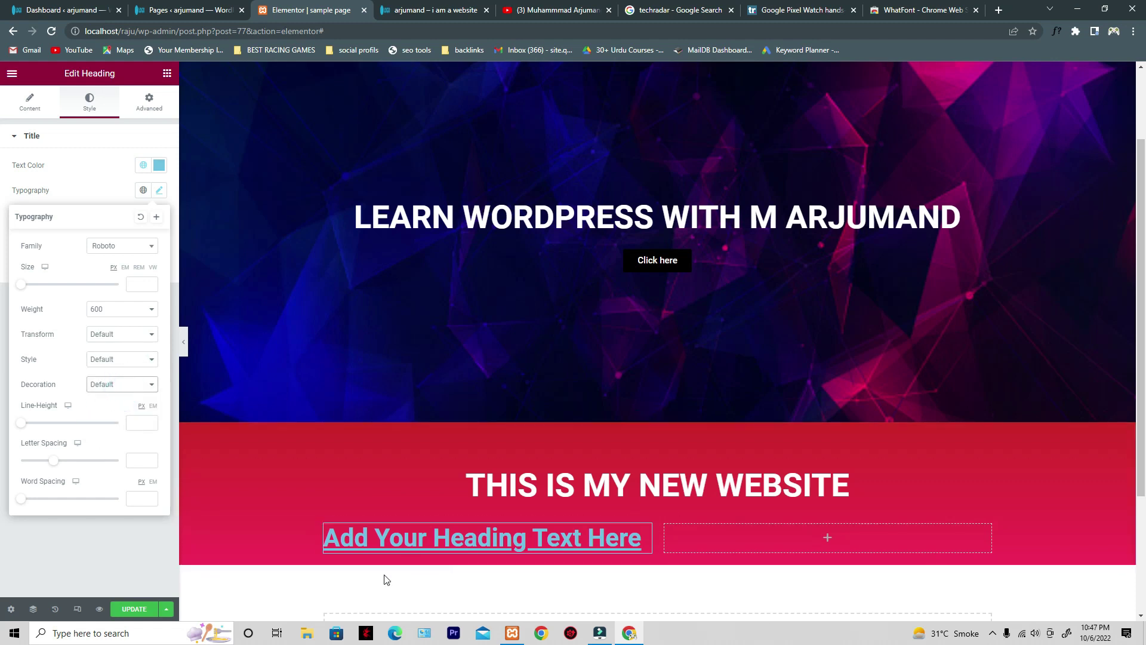
- Update the page and return the sidebar to the widgets panel
{"action": "left_click", "coordinate": [116, 385]}
{"action": "left_click", "coordinate": [117, 388]}
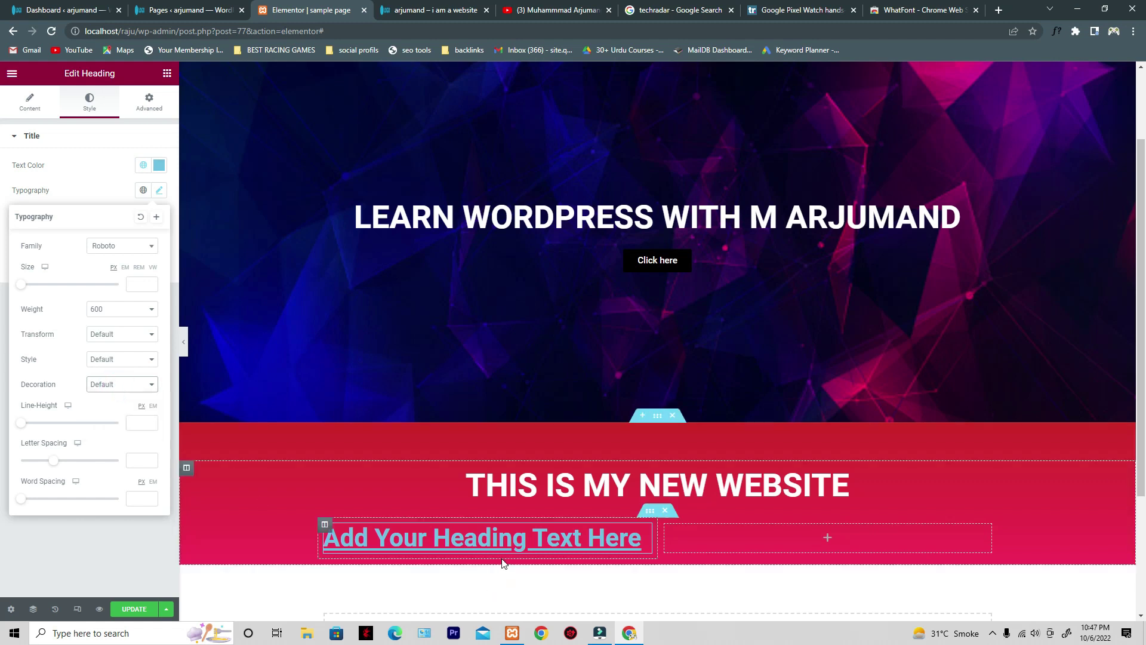
{"action": "left_click", "coordinate": [639, 537]}
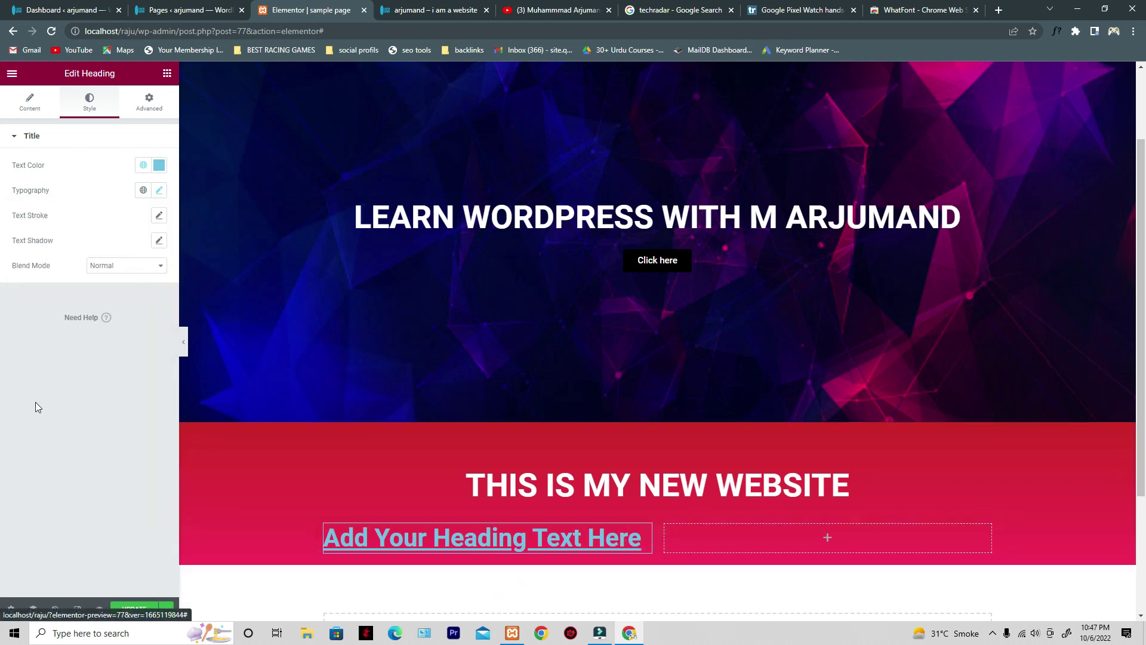
{"action": "left_click", "coordinate": [125, 608]}
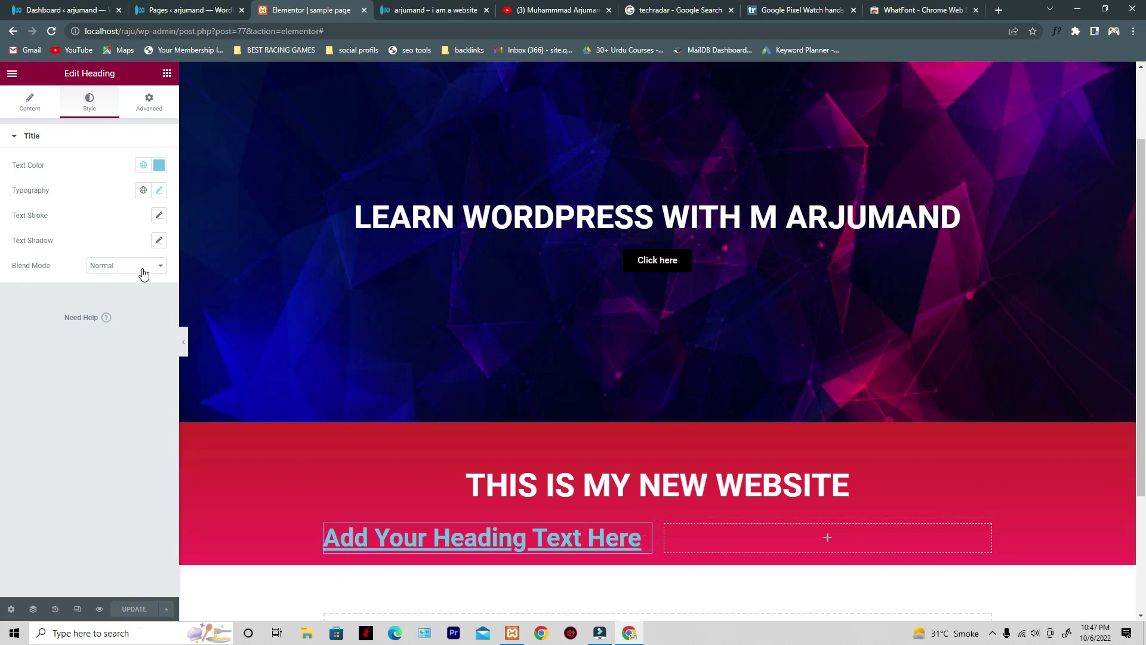
{"action": "left_click", "coordinate": [167, 74]}
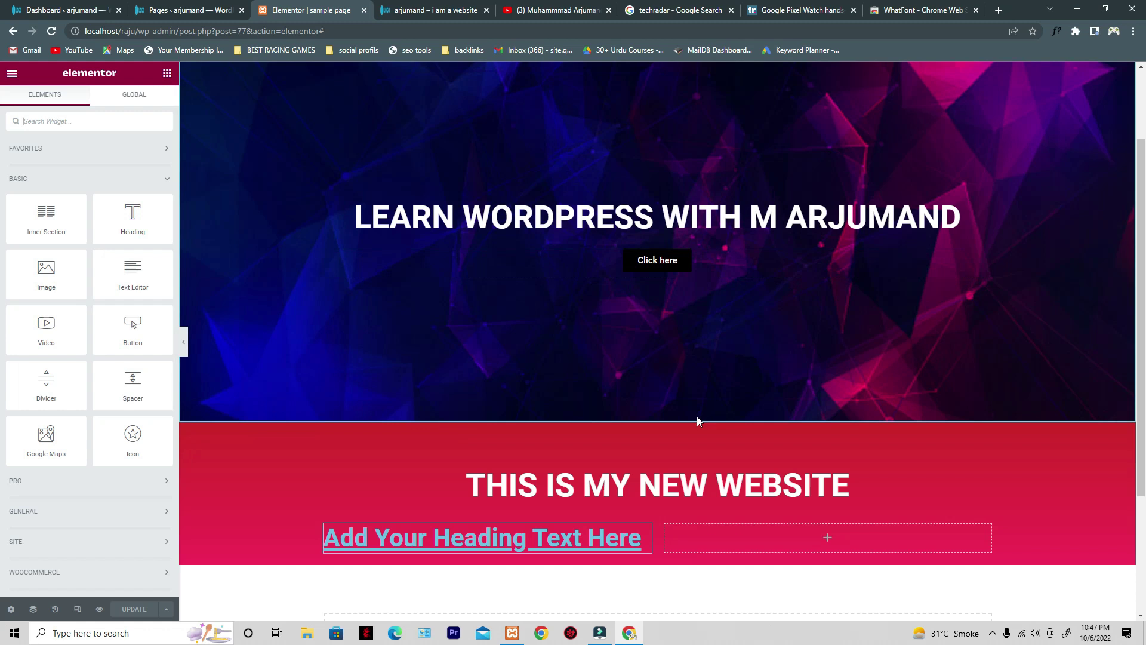
- Add a new empty section below the red section
{"action": "scroll", "coordinate": [664, 460], "scroll_direction": "up", "scroll_amount": 2}
{"action": "scroll", "coordinate": [666, 481], "scroll_direction": "down", "scroll_amount": 1}
{"action": "scroll", "coordinate": [666, 481], "scroll_direction": "down", "scroll_amount": 1}
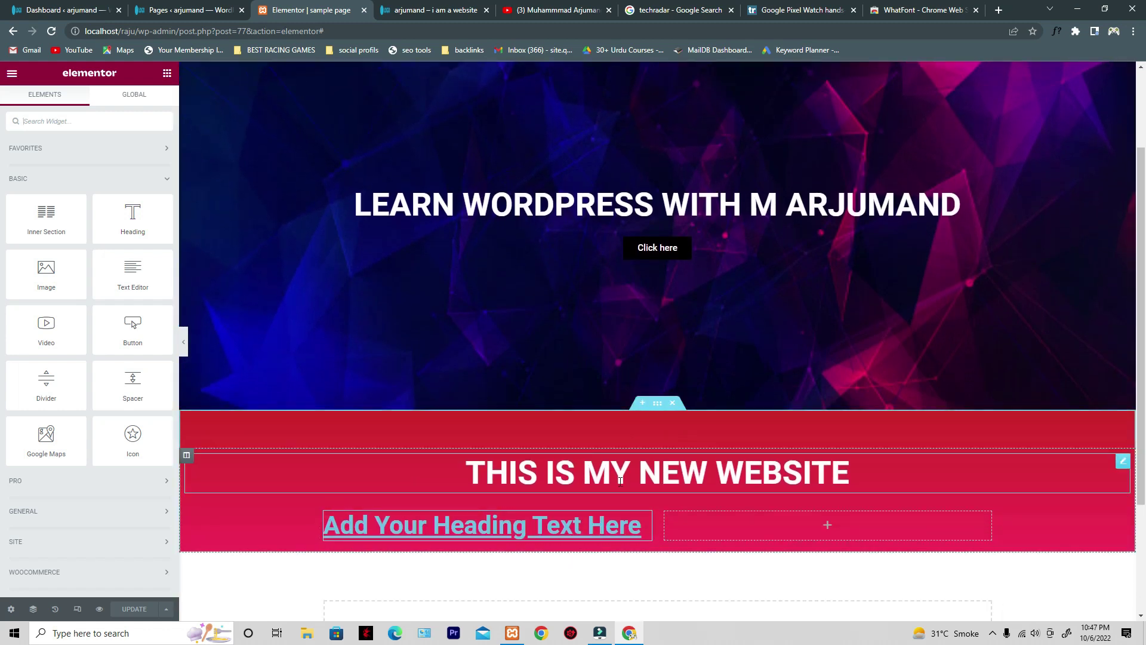
{"action": "scroll", "coordinate": [609, 489], "scroll_direction": "down", "scroll_amount": 2}
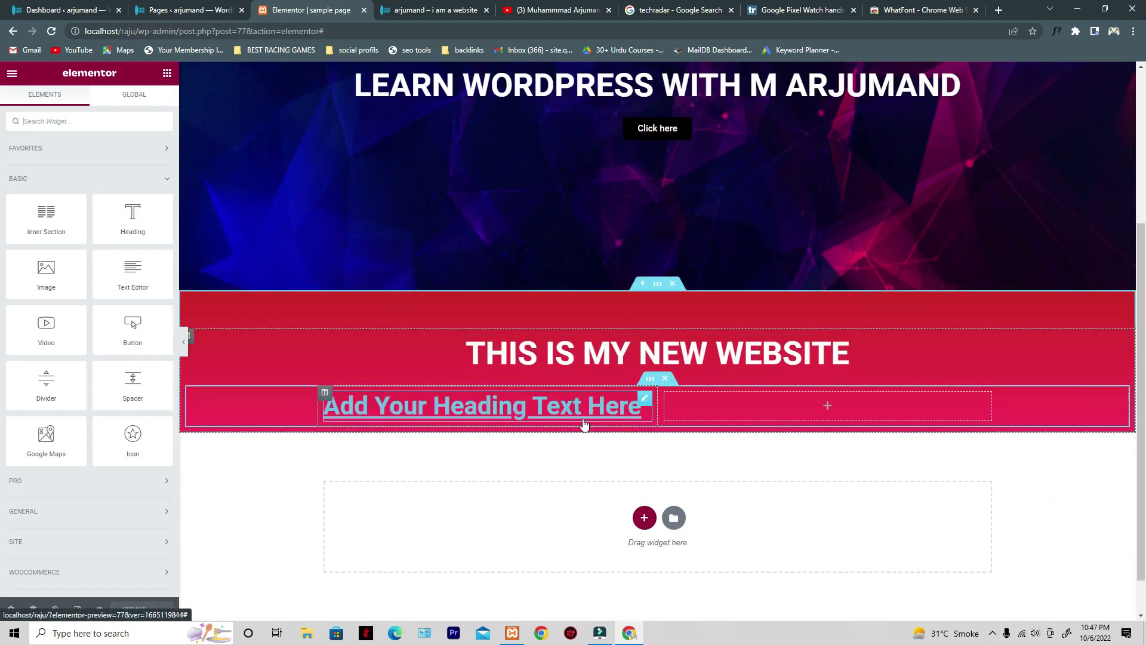
{"action": "left_click", "coordinate": [643, 517]}
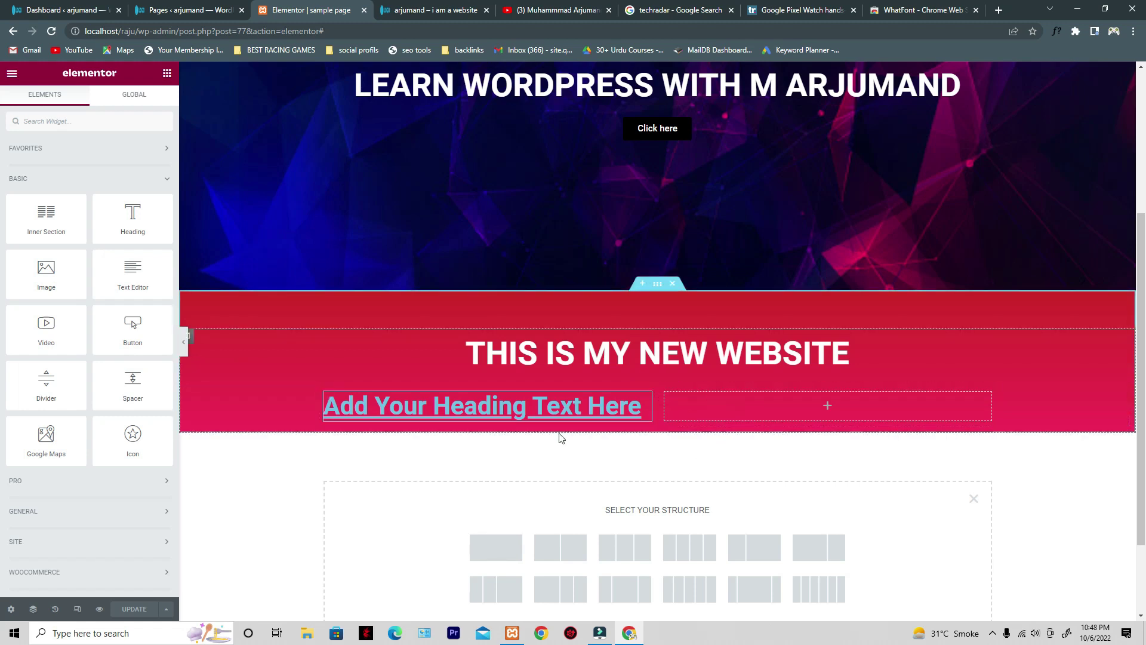
- Replace the 'Add Your Heading Text Here' placeholder with the contact e-mail address
{"action": "left_click", "coordinate": [518, 405]}
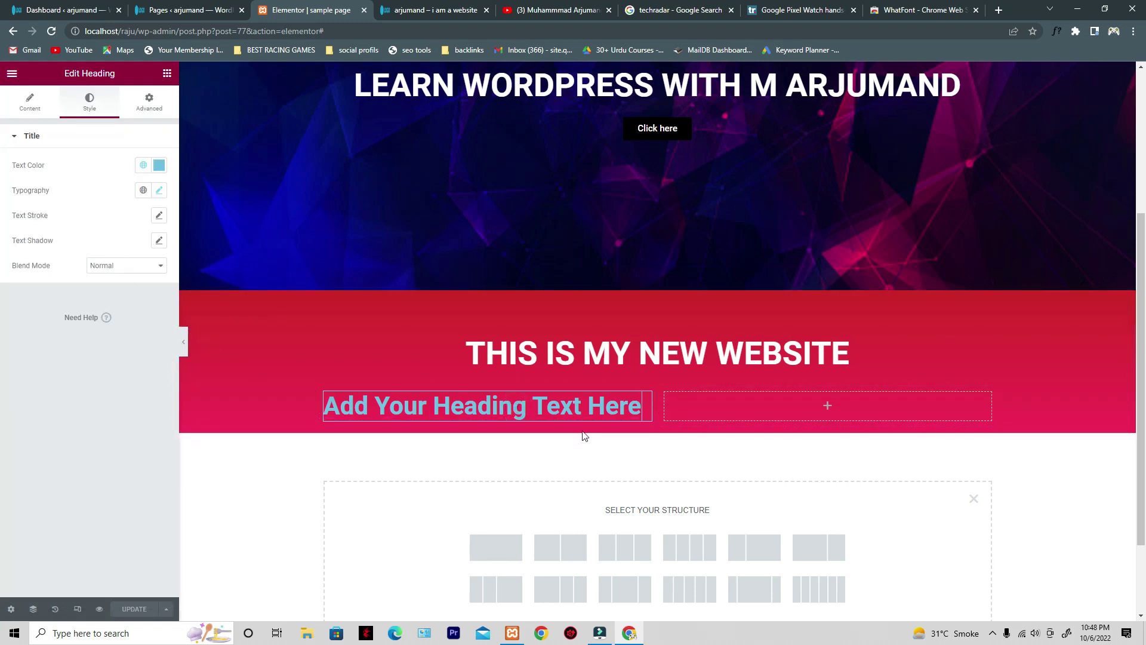
{"action": "triple_click", "coordinate": [607, 400]}
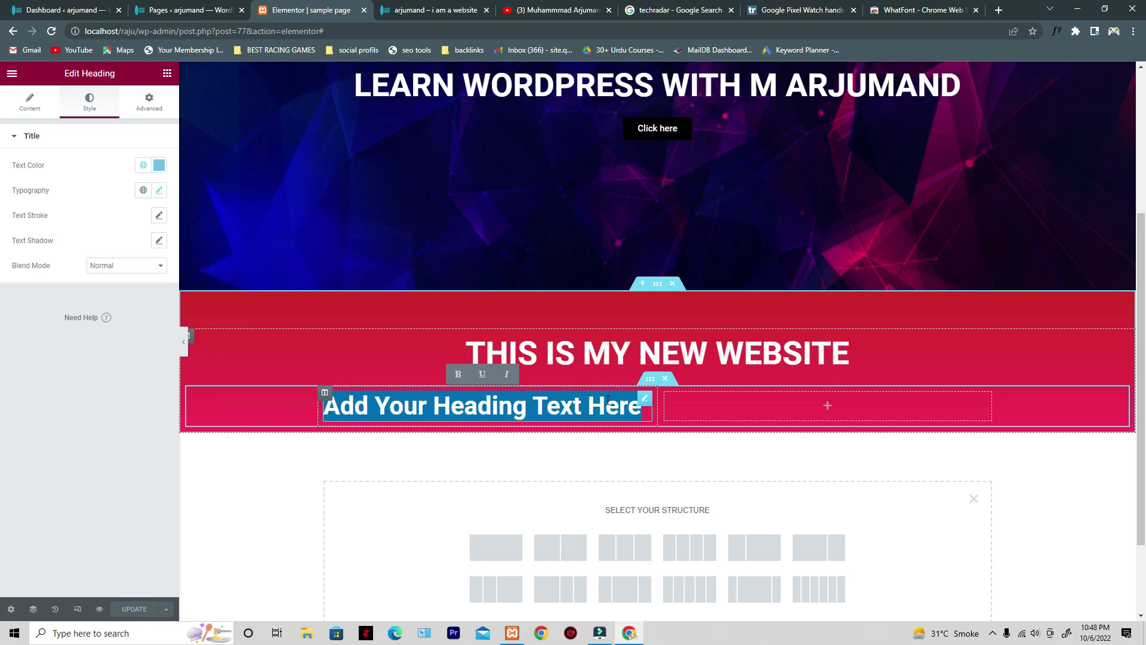
{"action": "key", "text": "BackSpace"}
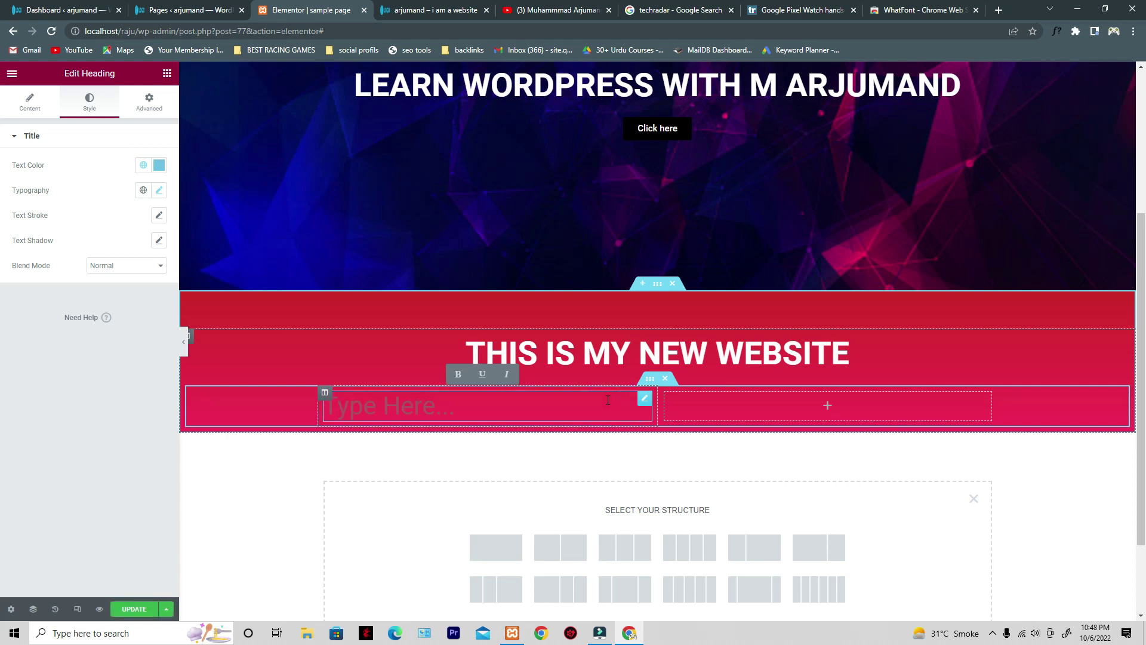
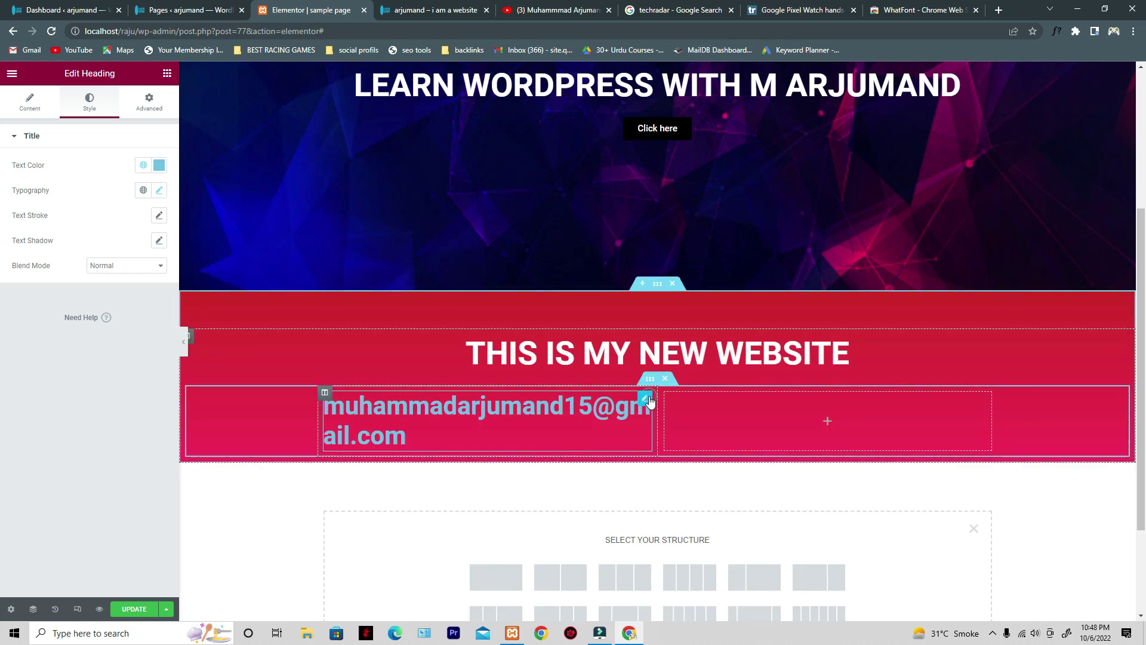
{"action": "left_click", "coordinate": [158, 164]}
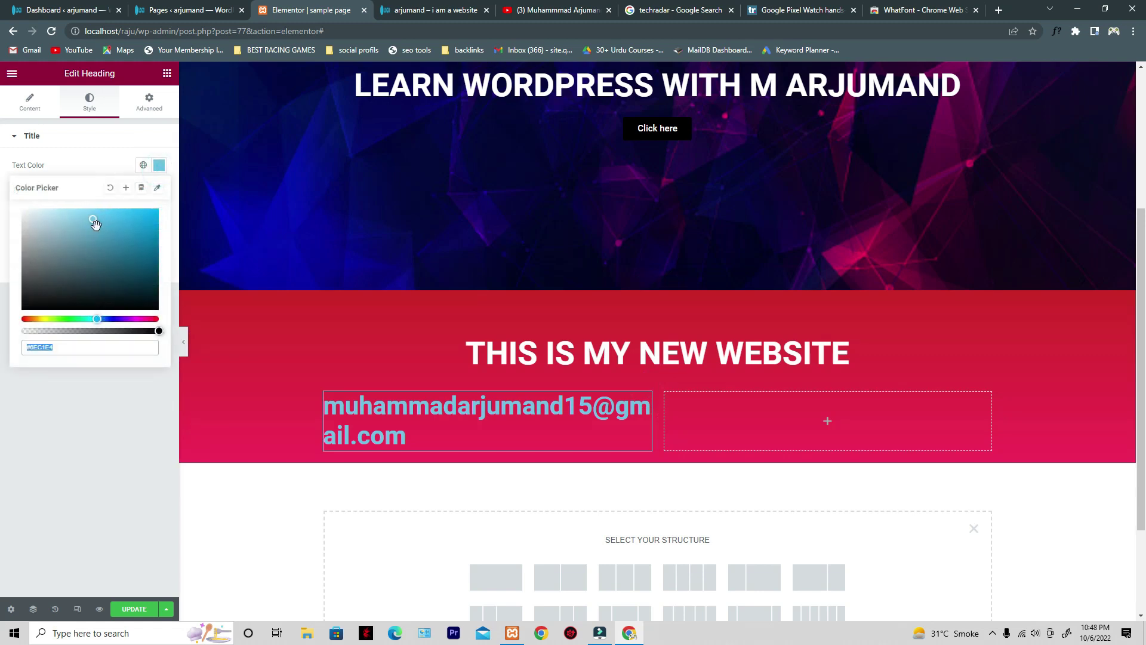
- Make the e-mail heading white (#F8F8F8) and widen its column so it fits one line
{"action": "left_click_drag", "start_coordinate": [96, 223], "coordinate": [13, 216]}
{"action": "left_click", "coordinate": [74, 451]}
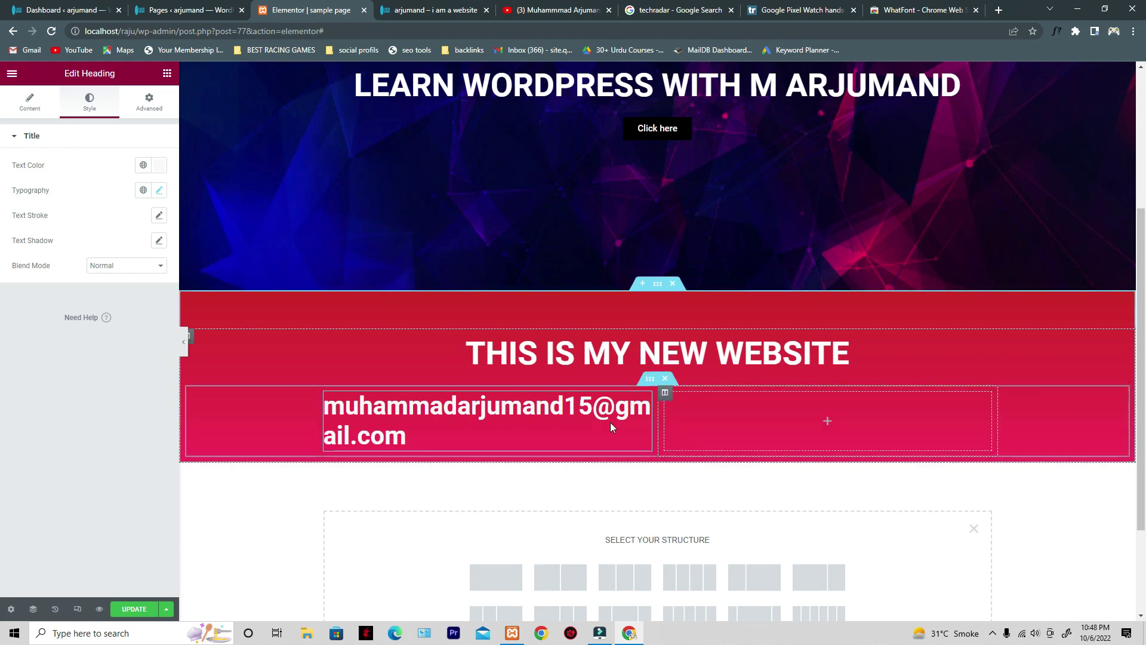
{"action": "left_click", "coordinate": [675, 431]}
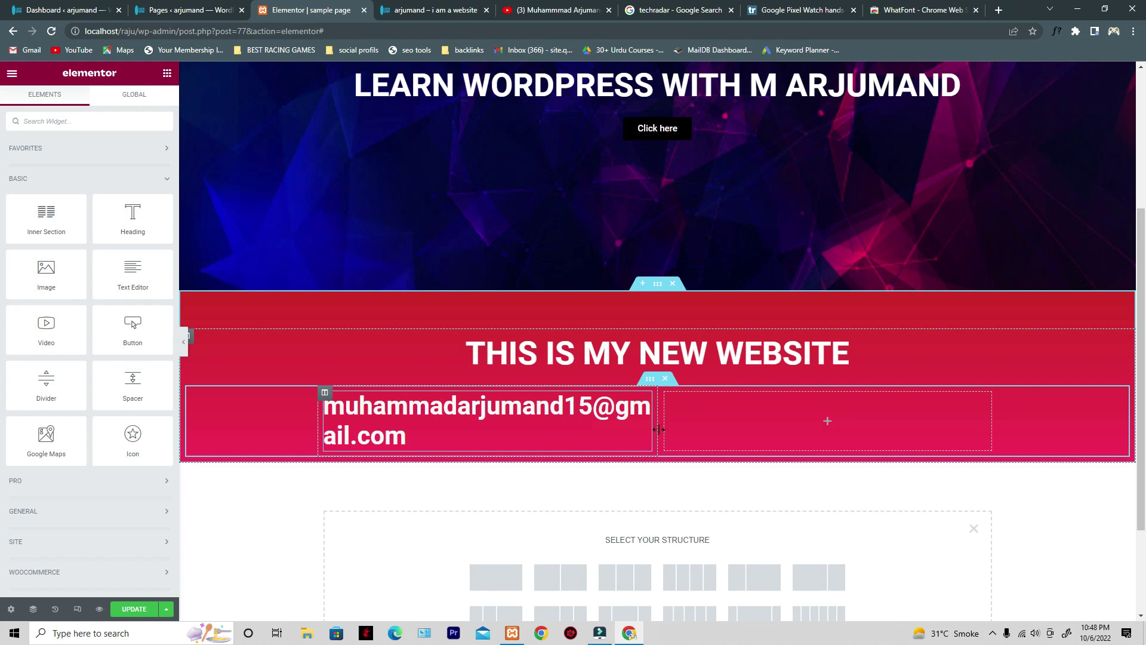
{"action": "left_click_drag", "start_coordinate": [659, 429], "coordinate": [766, 433]}
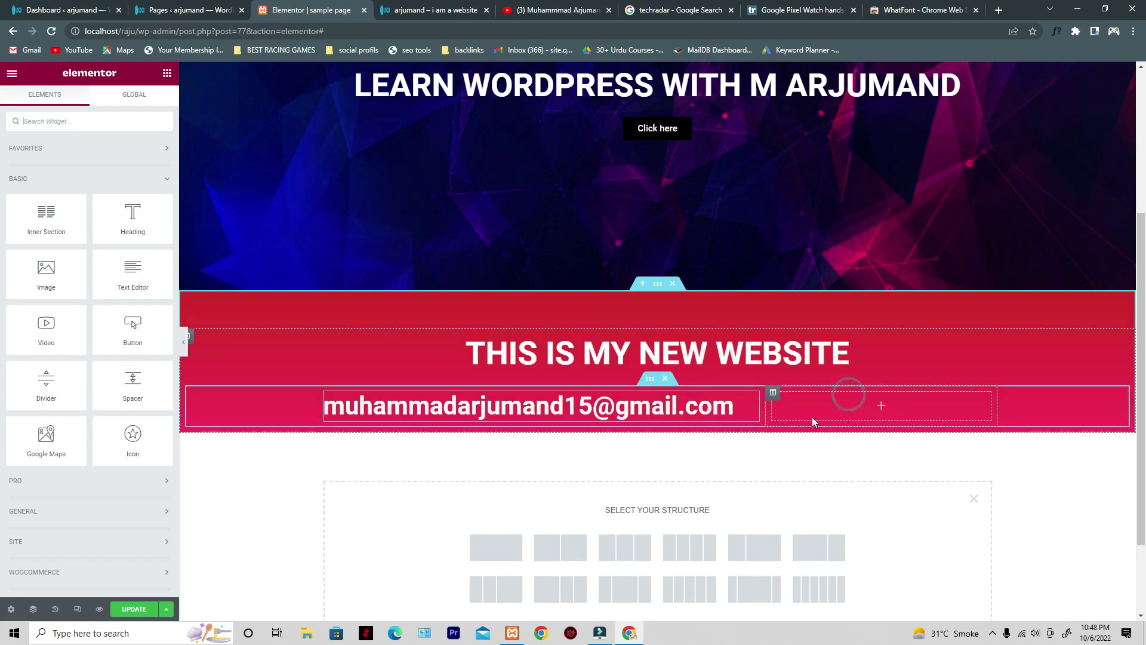
- Delete the empty right-hand column and centre-align the e-mail heading
{"action": "left_click", "coordinate": [748, 415]}
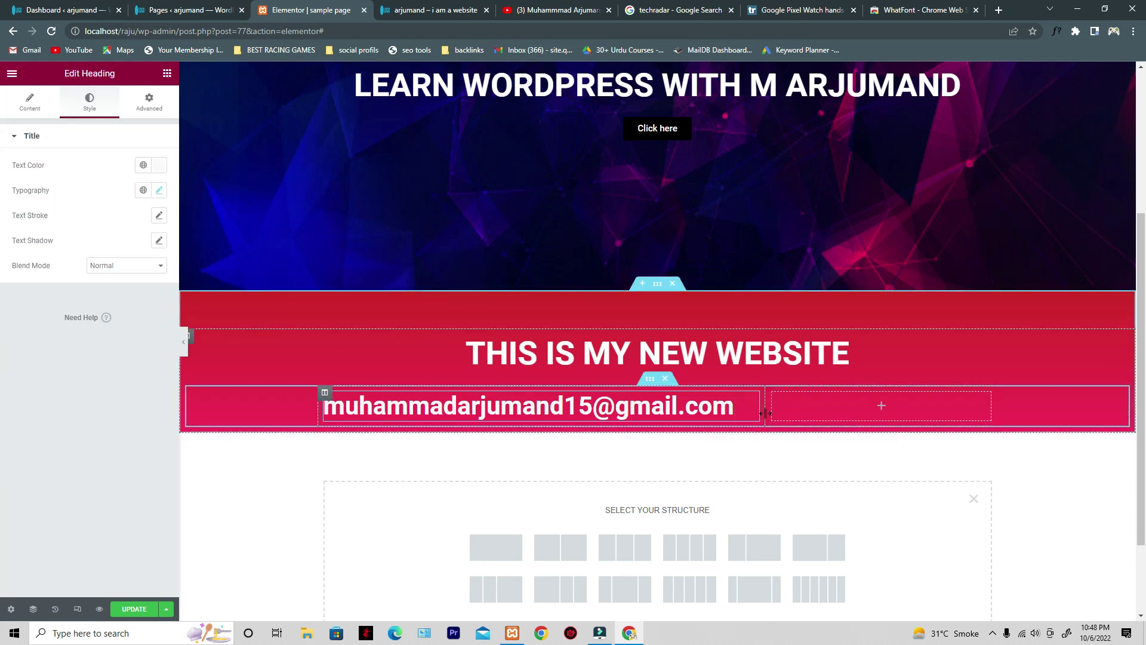
{"action": "left_click", "coordinate": [788, 411]}
{"action": "right_click", "coordinate": [773, 396]}
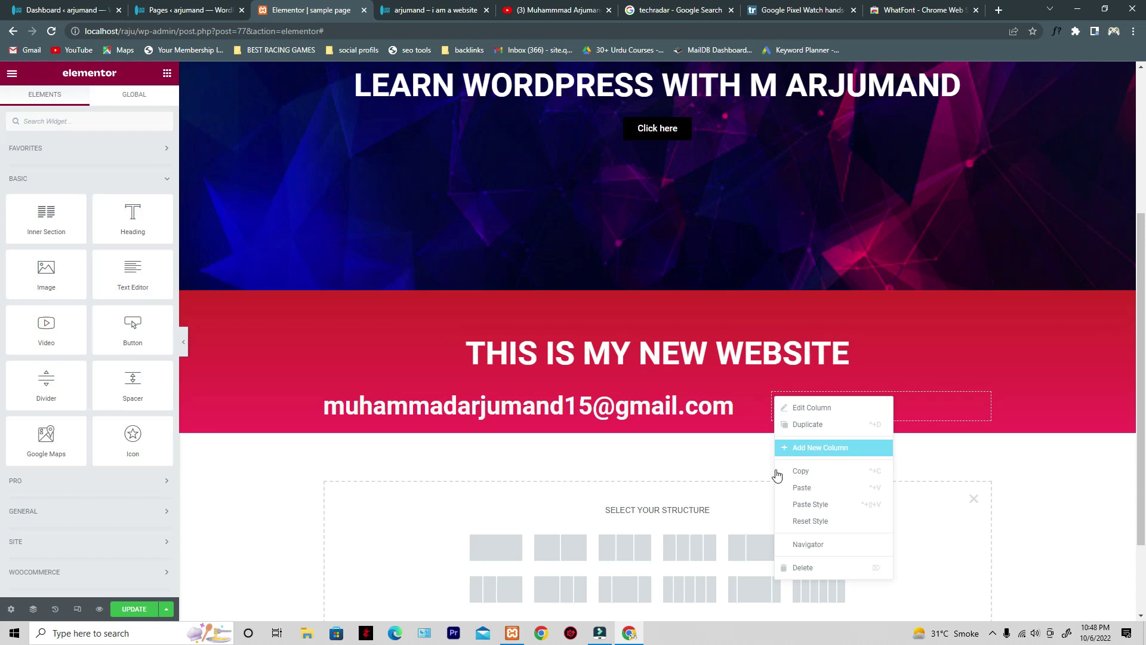
{"action": "left_click", "coordinate": [804, 567]}
{"action": "left_click", "coordinate": [764, 396]}
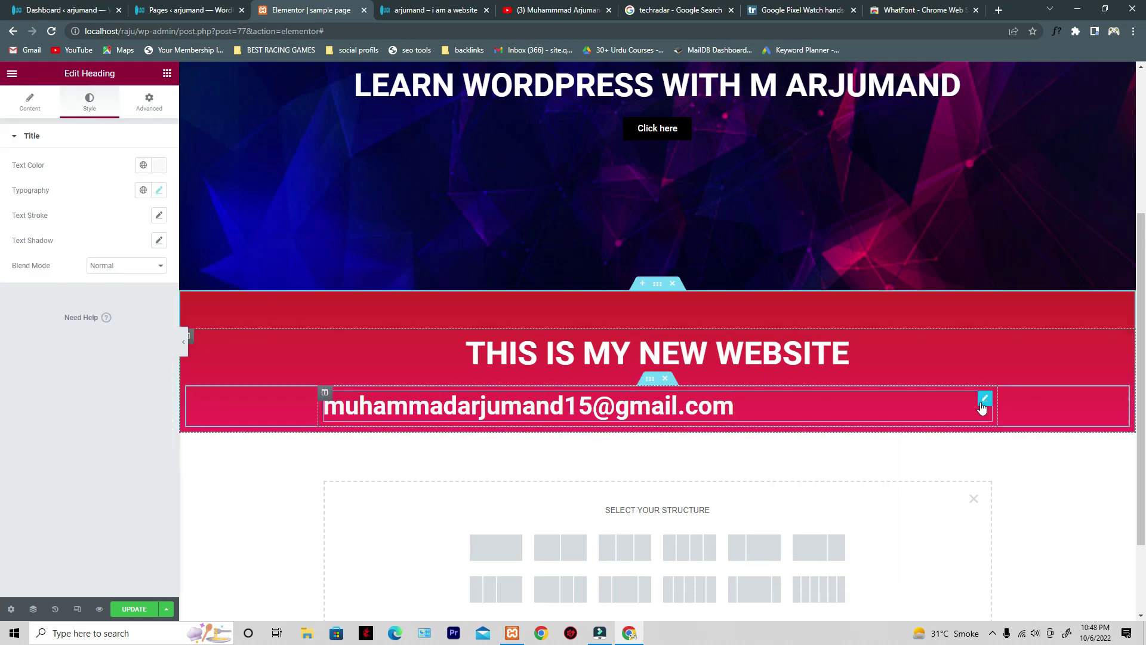
{"action": "left_click", "coordinate": [18, 112]}
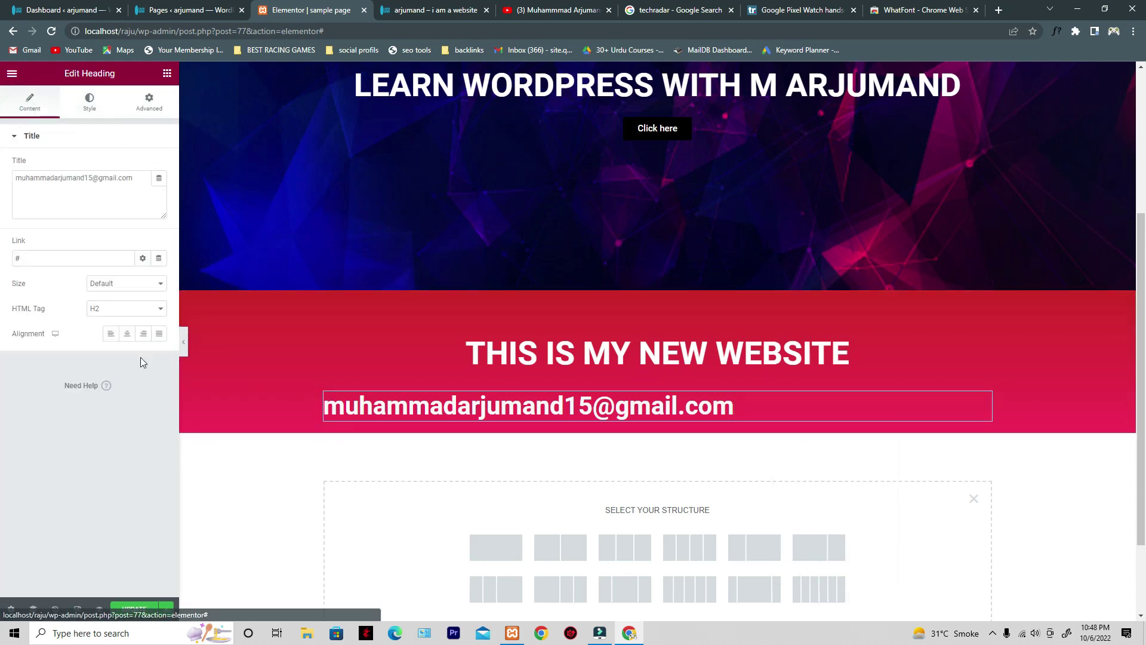
{"action": "left_click", "coordinate": [127, 333]}
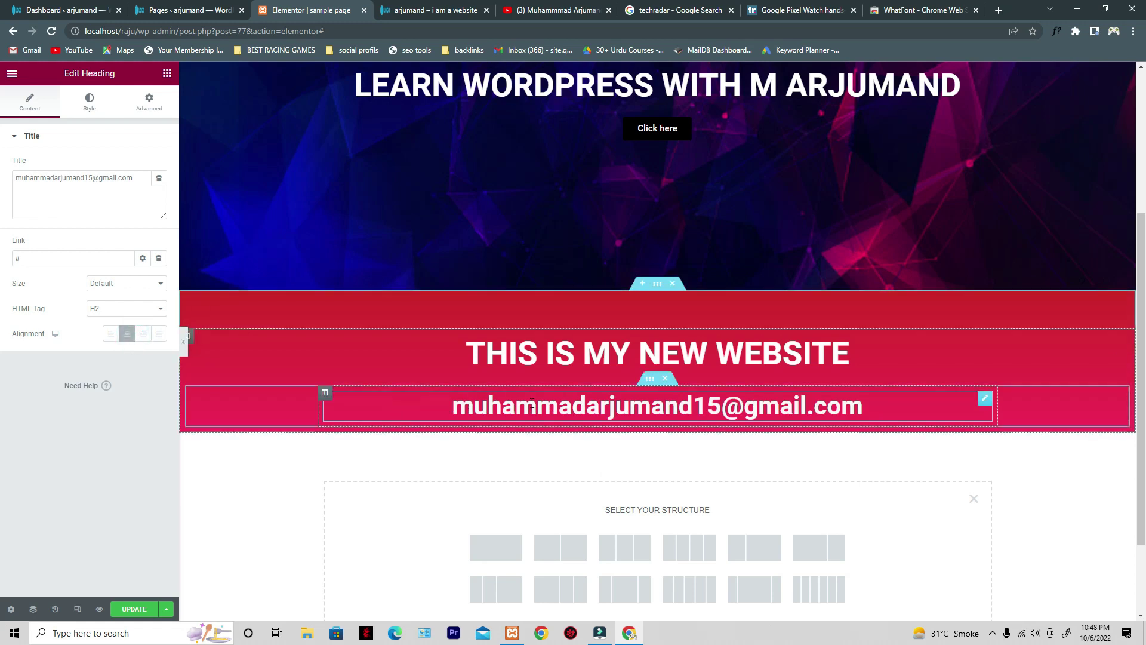
{"action": "left_click", "coordinate": [170, 5]}
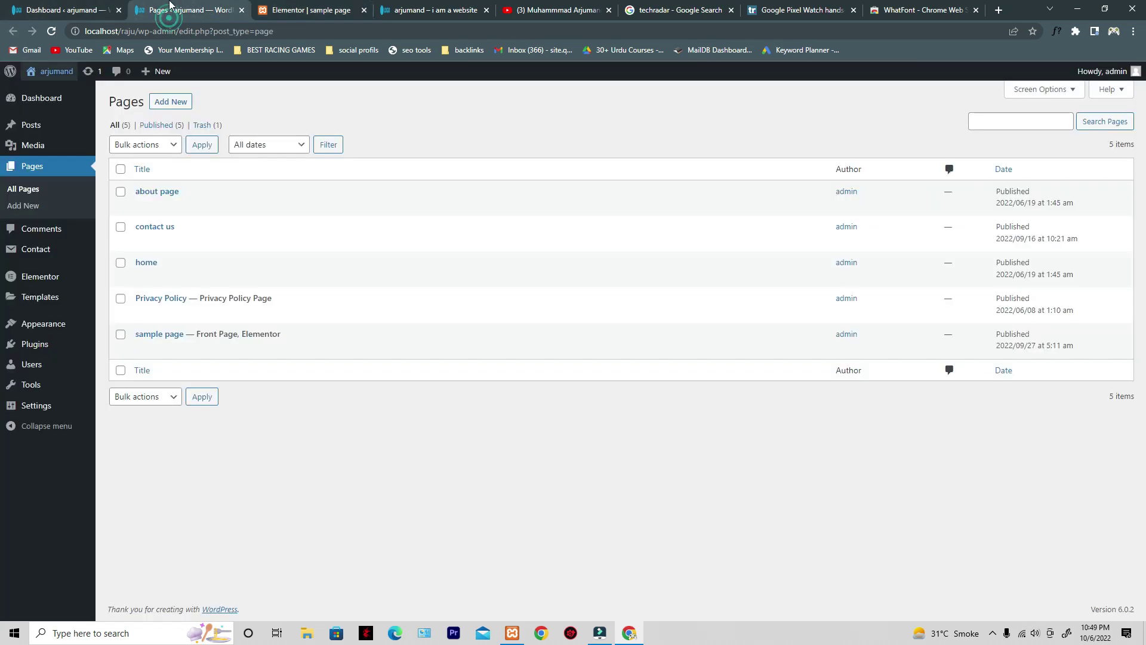
- Check the homepage in the live preview, then save it with UPDATE in Elementor
{"action": "left_click", "coordinate": [358, 6]}
{"action": "left_click", "coordinate": [555, 9]}
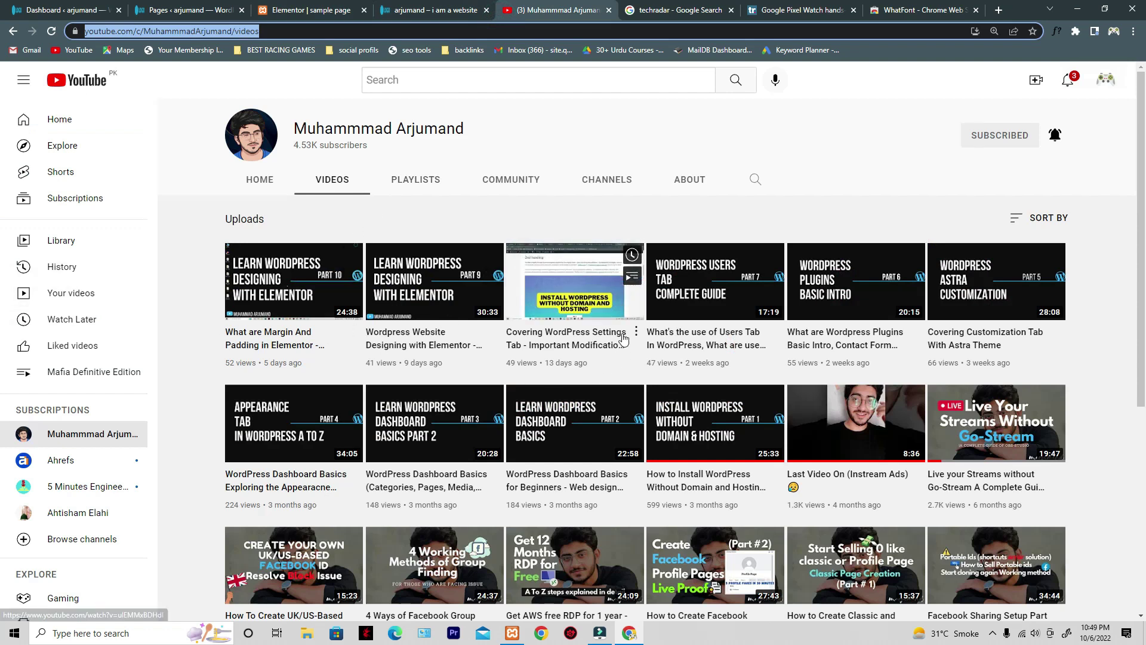
{"action": "left_click", "coordinate": [470, 8]}
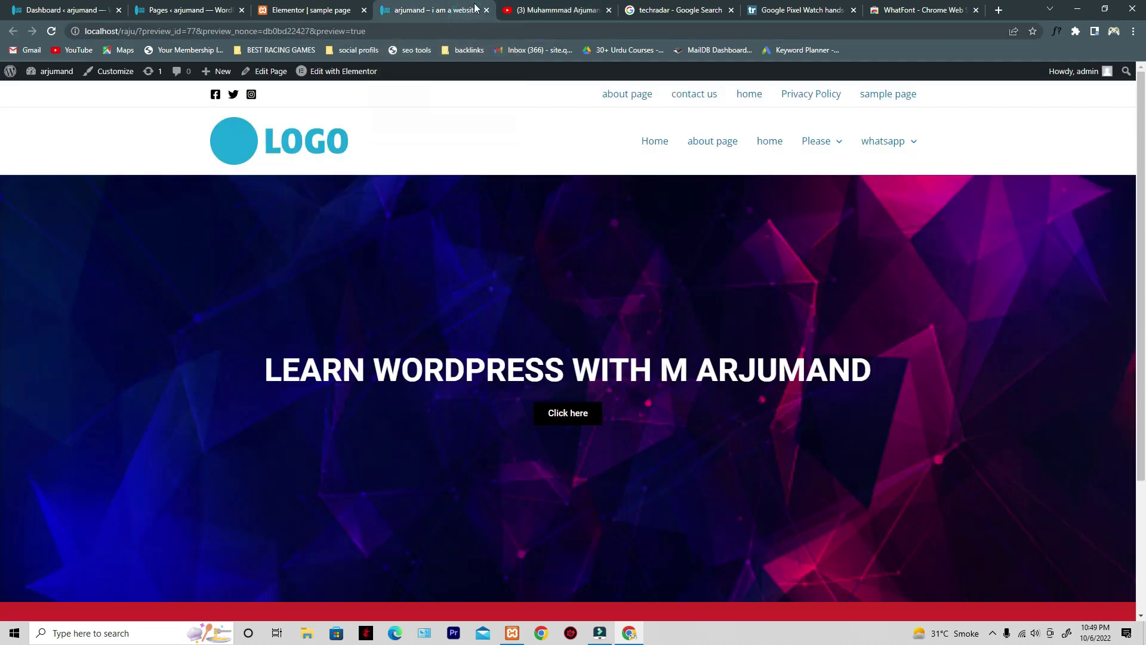
{"action": "scroll", "coordinate": [575, 147], "scroll_direction": "down", "scroll_amount": 3}
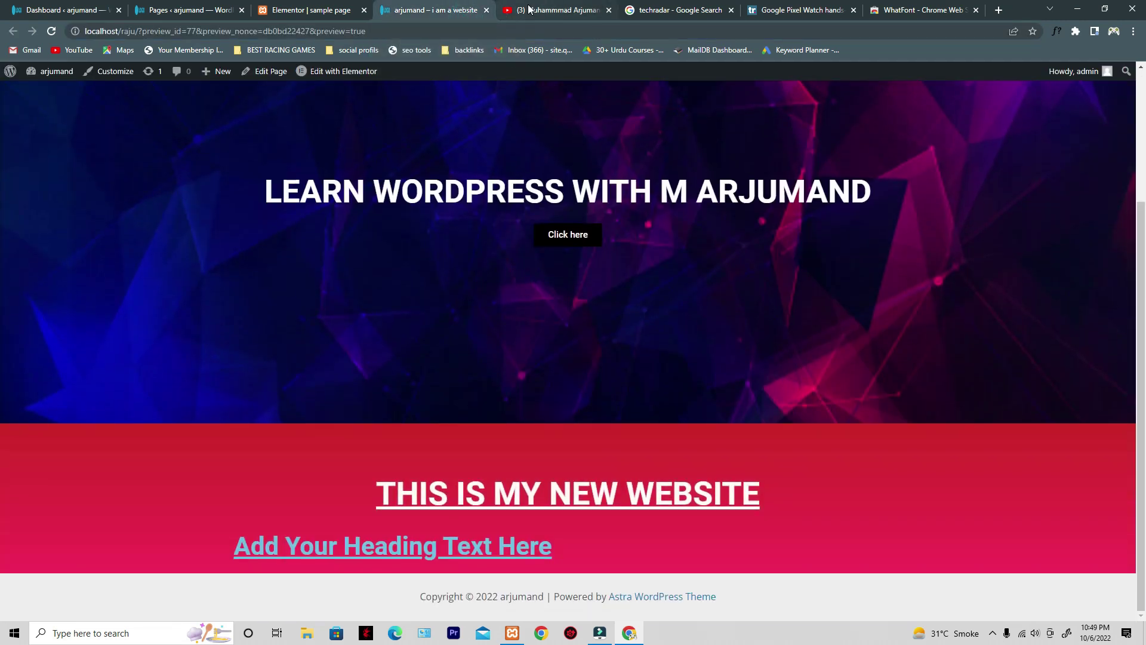
{"action": "left_click", "coordinate": [160, 10]}
{"action": "left_click", "coordinate": [84, 7]}
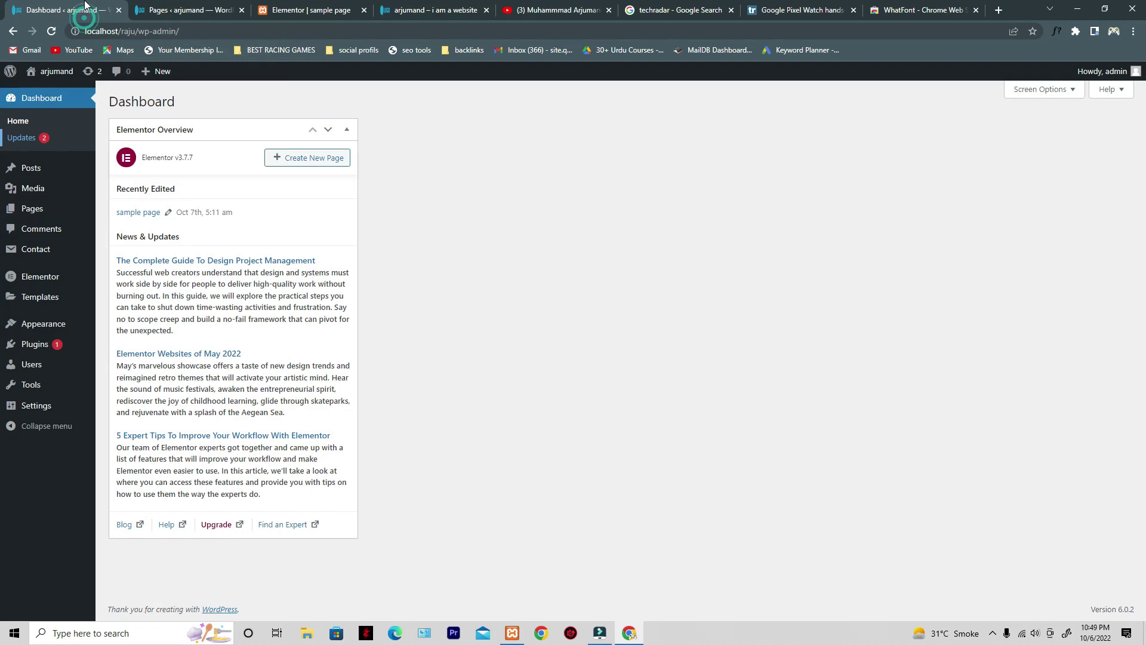
{"action": "left_click", "coordinate": [414, 6]}
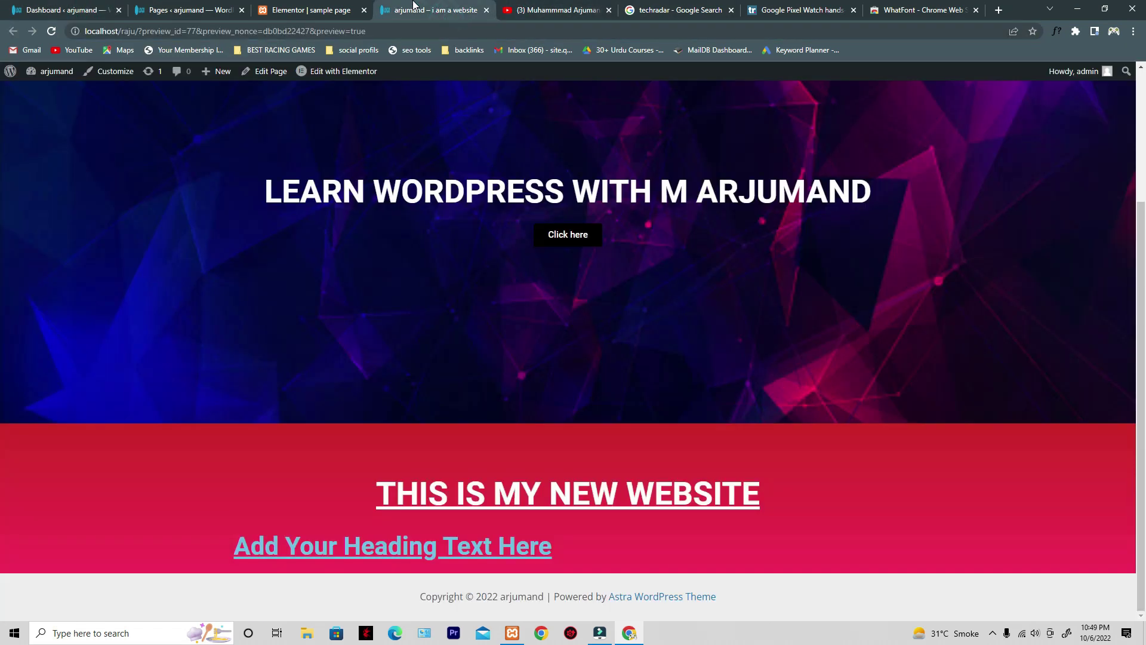
{"action": "left_click", "coordinate": [285, 6]}
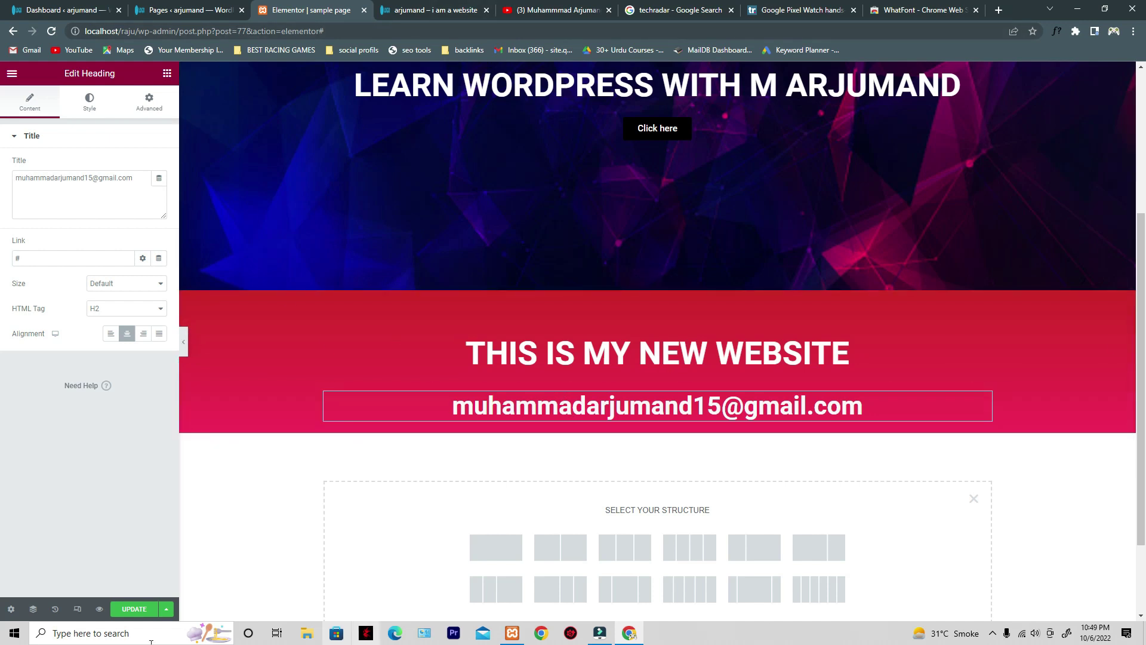
{"action": "left_click", "coordinate": [134, 609]}
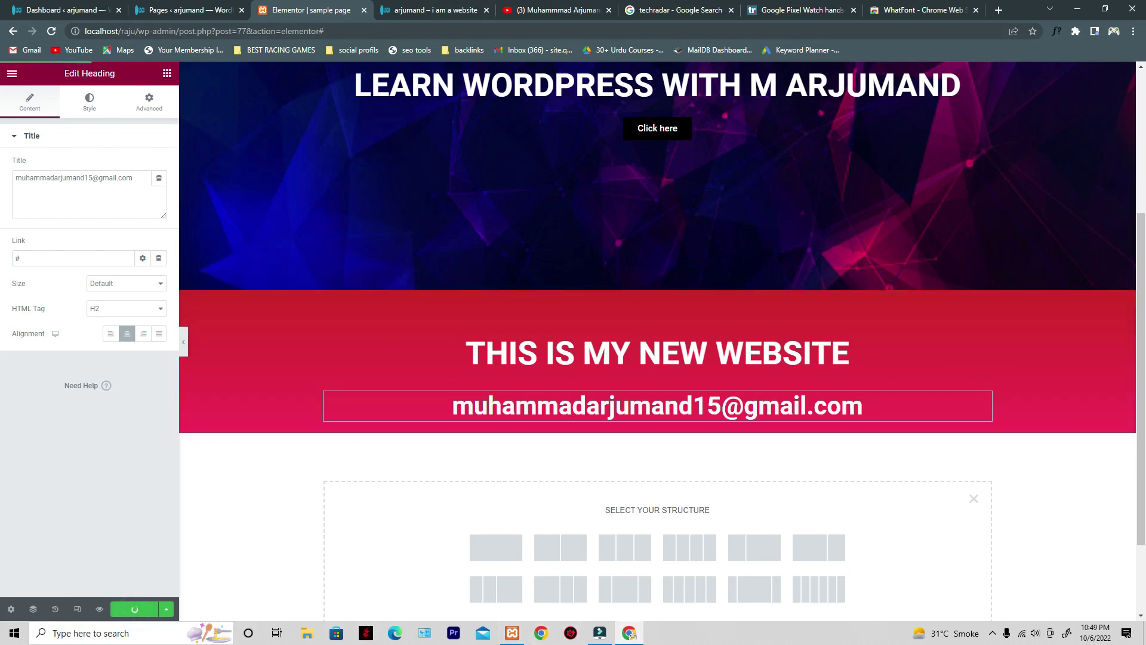